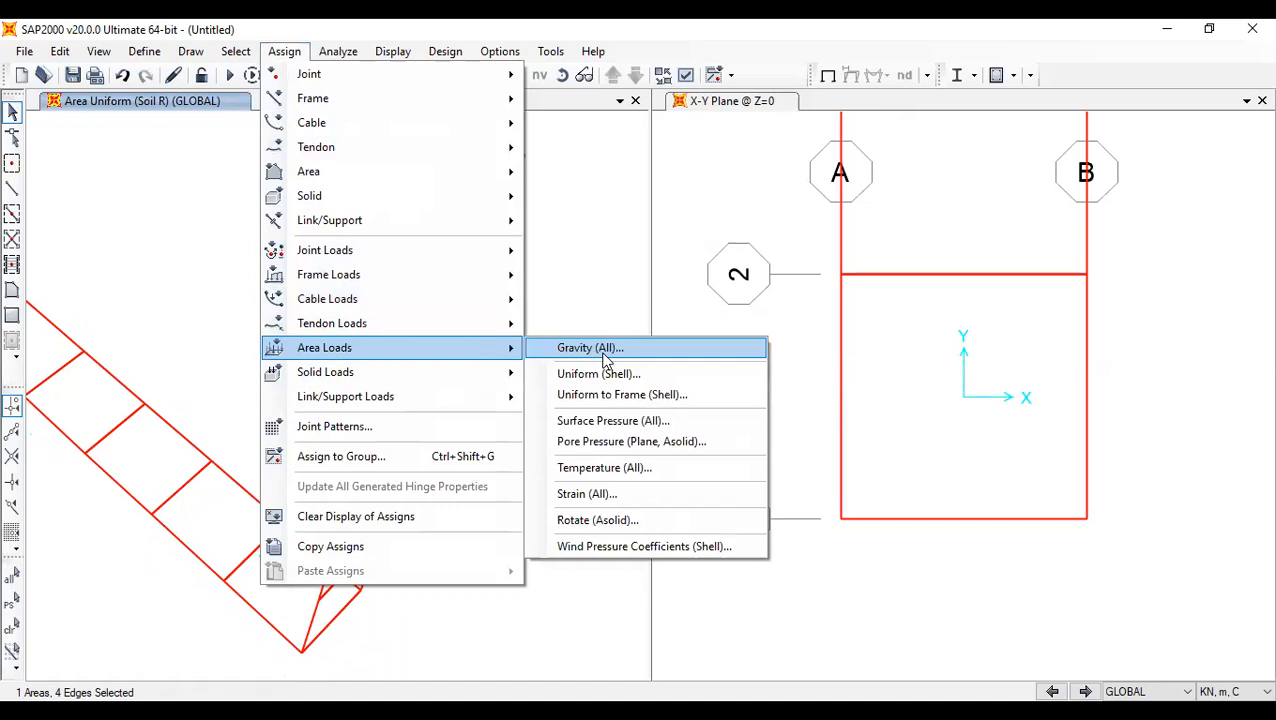
- Assign a 26.5 kN/m² uniform shell load in the Y direction, pattern Soil R, to the selected fifth wall panel from the top
left_click(606, 356)
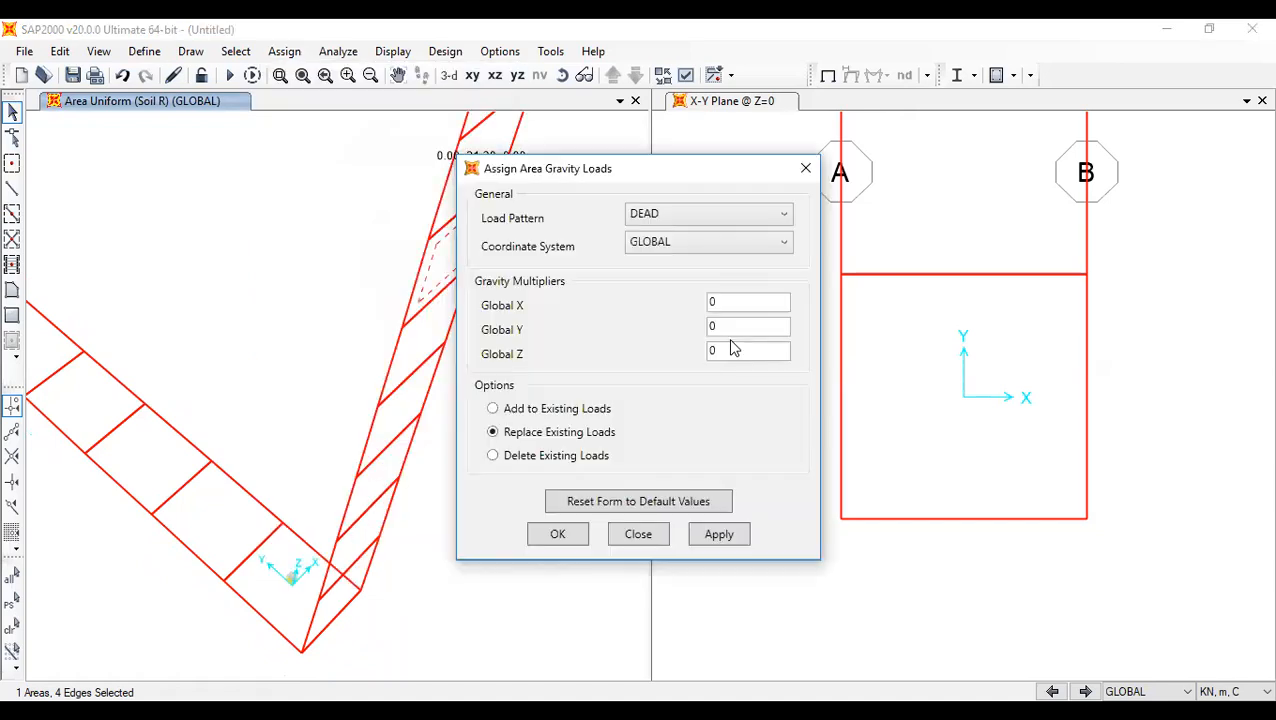
left_click(805, 168)
left_click(284, 51)
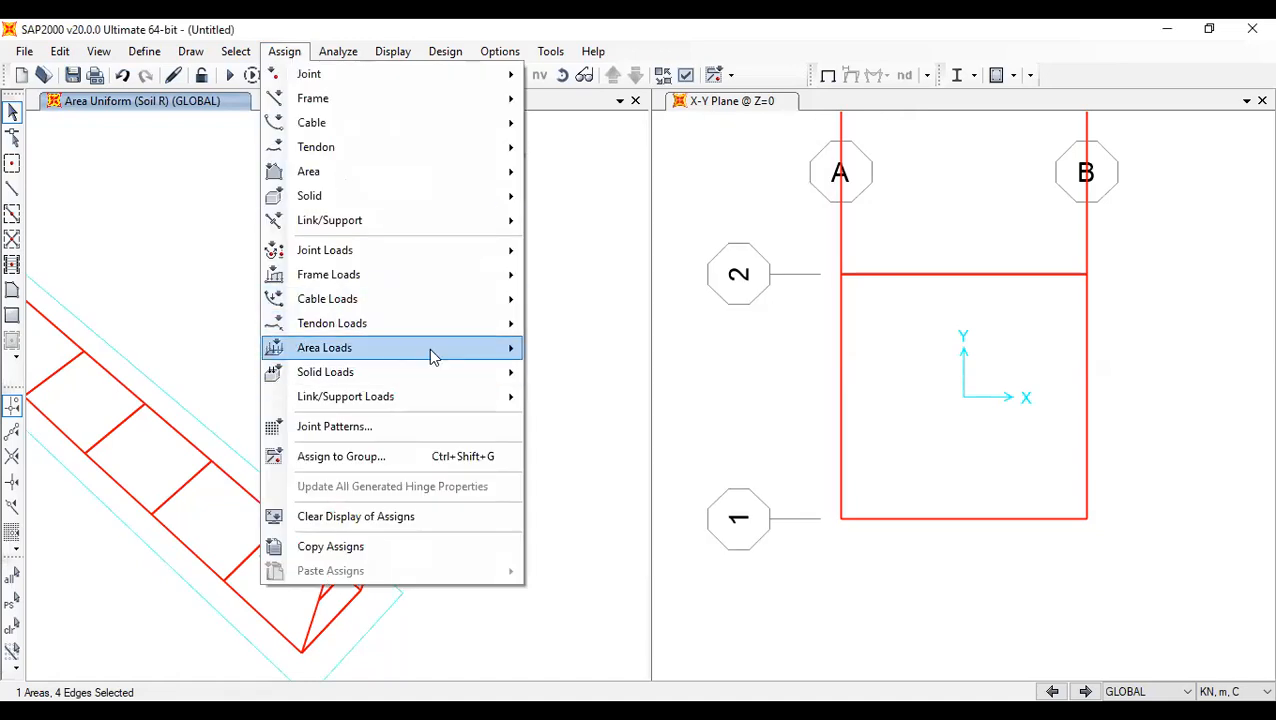
mouse_move(432, 357)
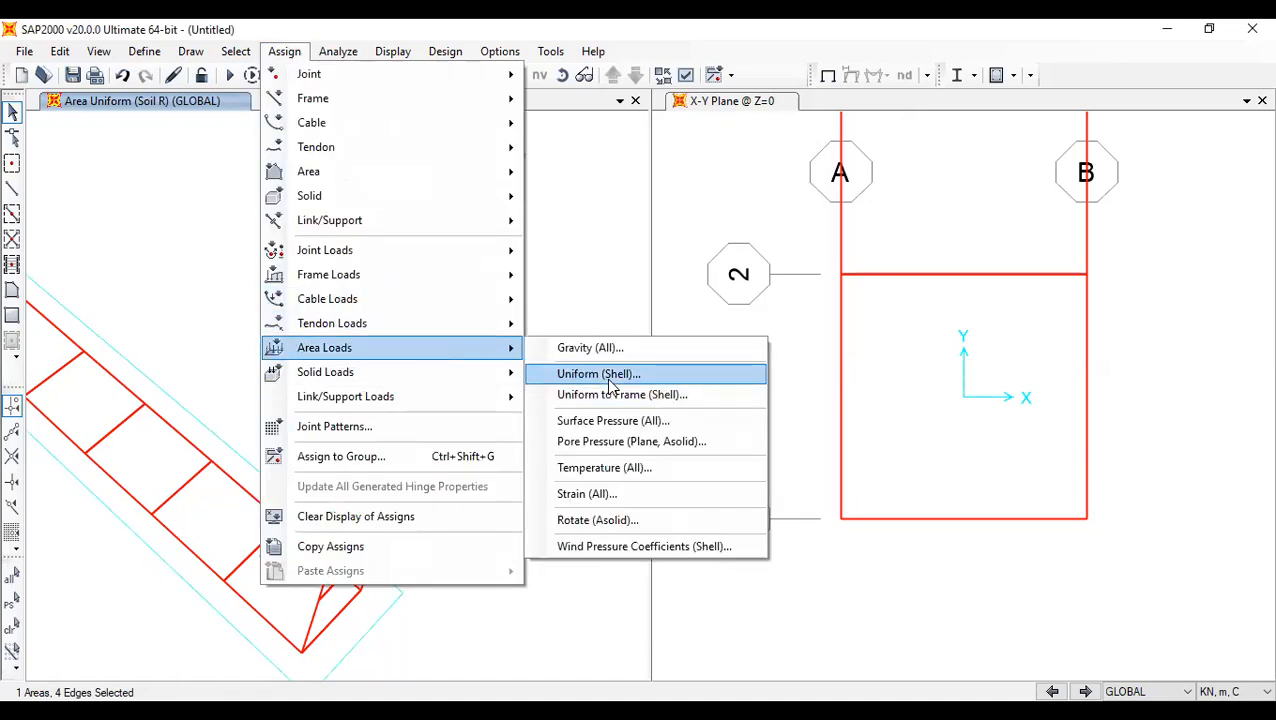
left_click(608, 378)
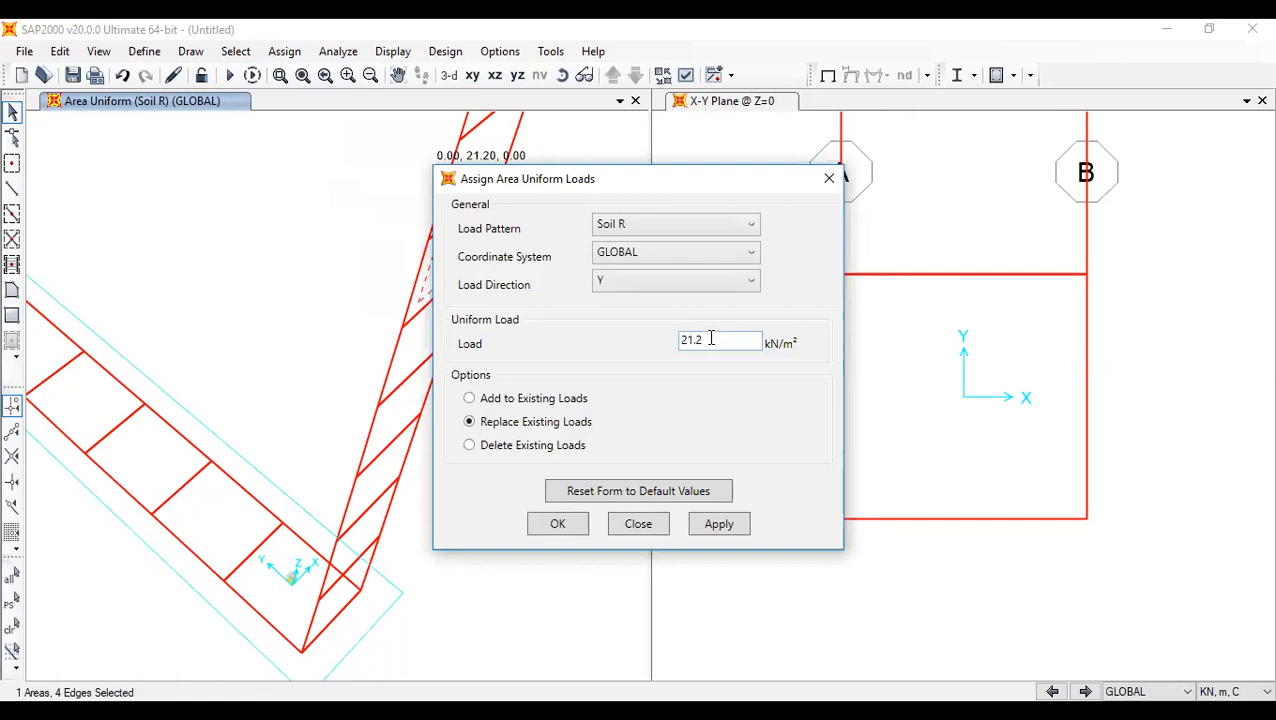
double_click(692, 338)
left_click(692, 338)
key("BackSpace")
key("BackSpace")
type("6")
key("BackSpace")
type("5")
left_click(557, 524)
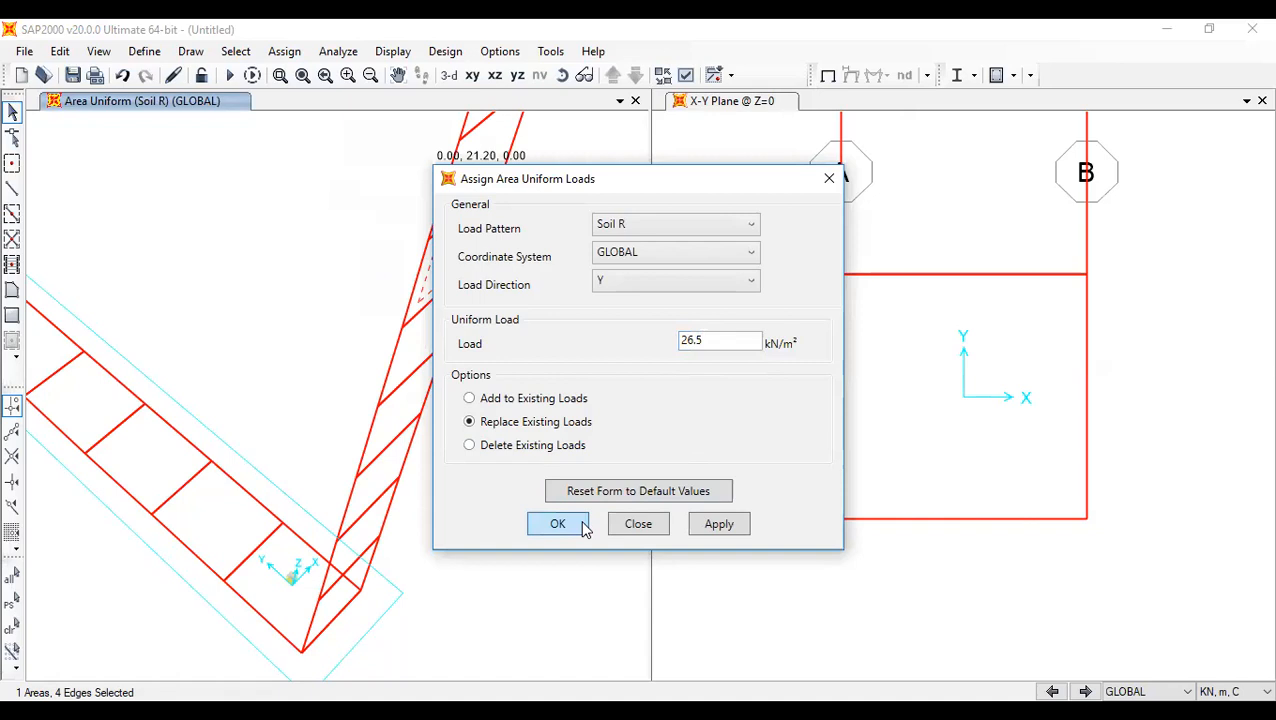
- Assign a 31.8 kN/m² Soil R uniform shell load in Y to the wall panel directly below the 26.5 kN/m² one
left_click(426, 347)
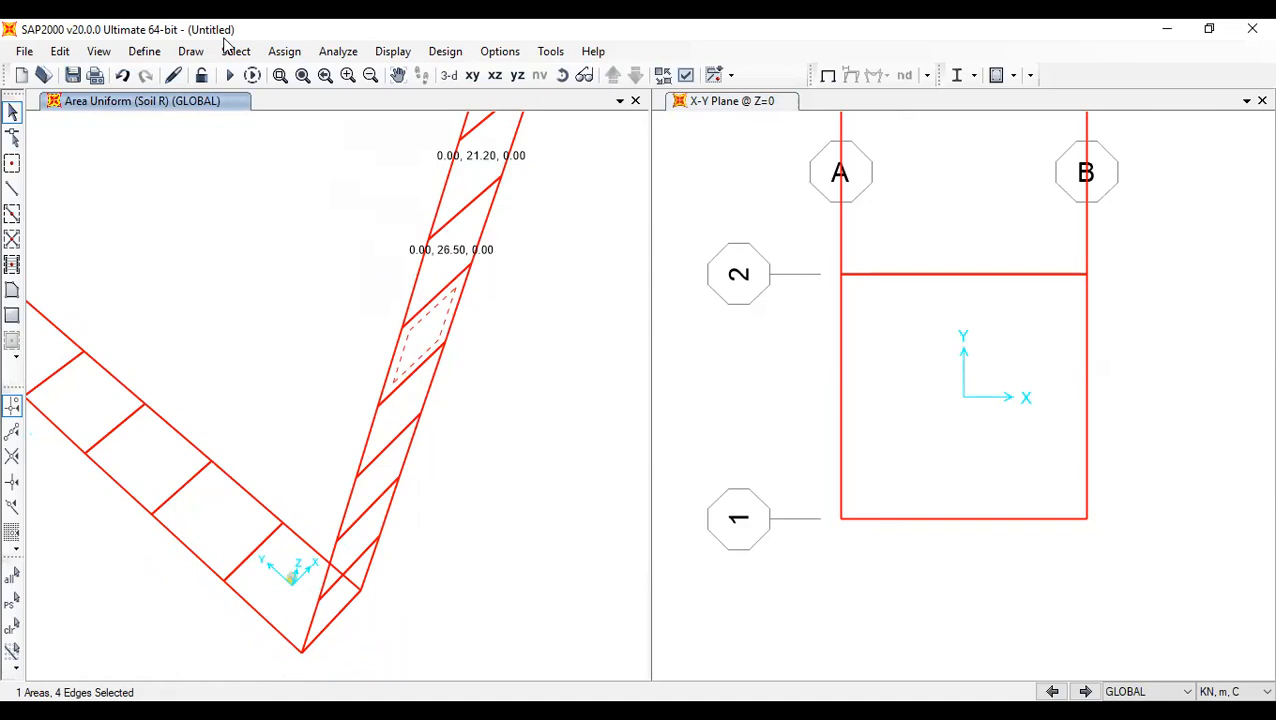
left_click(284, 51)
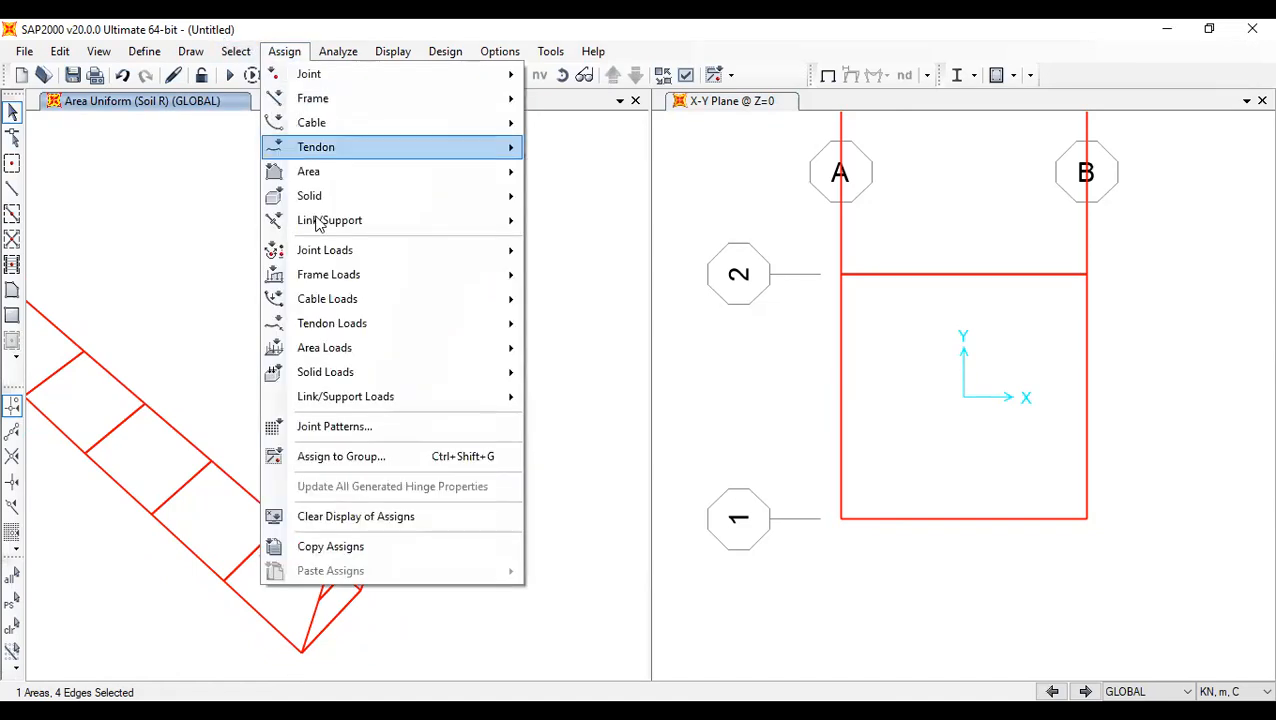
mouse_move(449, 337)
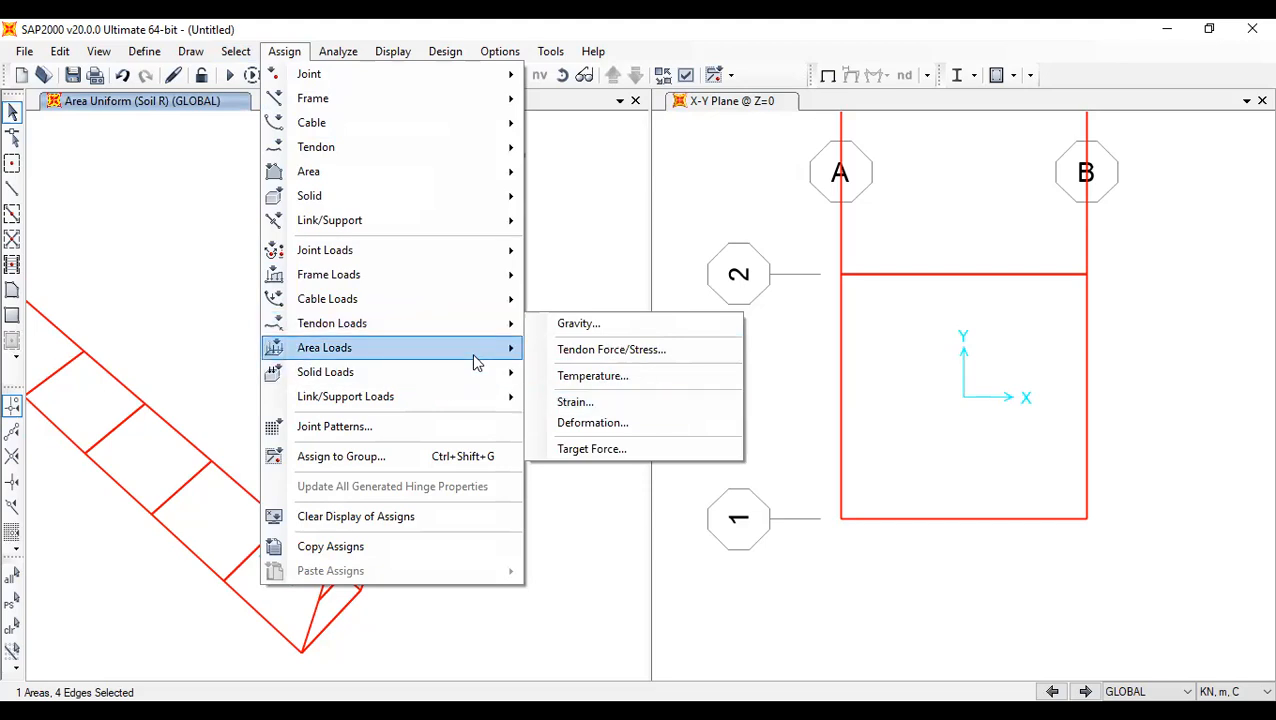
left_click(649, 380)
type("3")
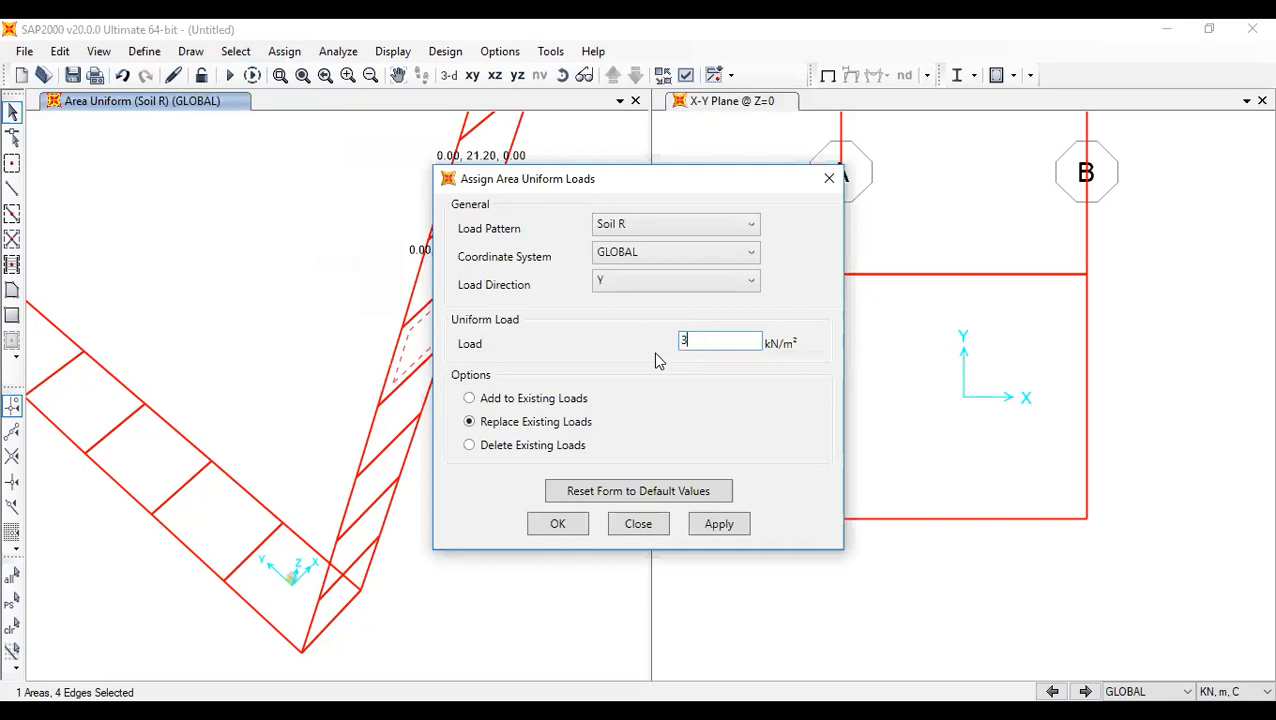
type("1.8")
left_click(566, 523)
- Assign a 37.1 kN/m² Soil R uniform shell load in Y to the wall panel directly below the 31.8 kN/m² one
left_click(393, 421)
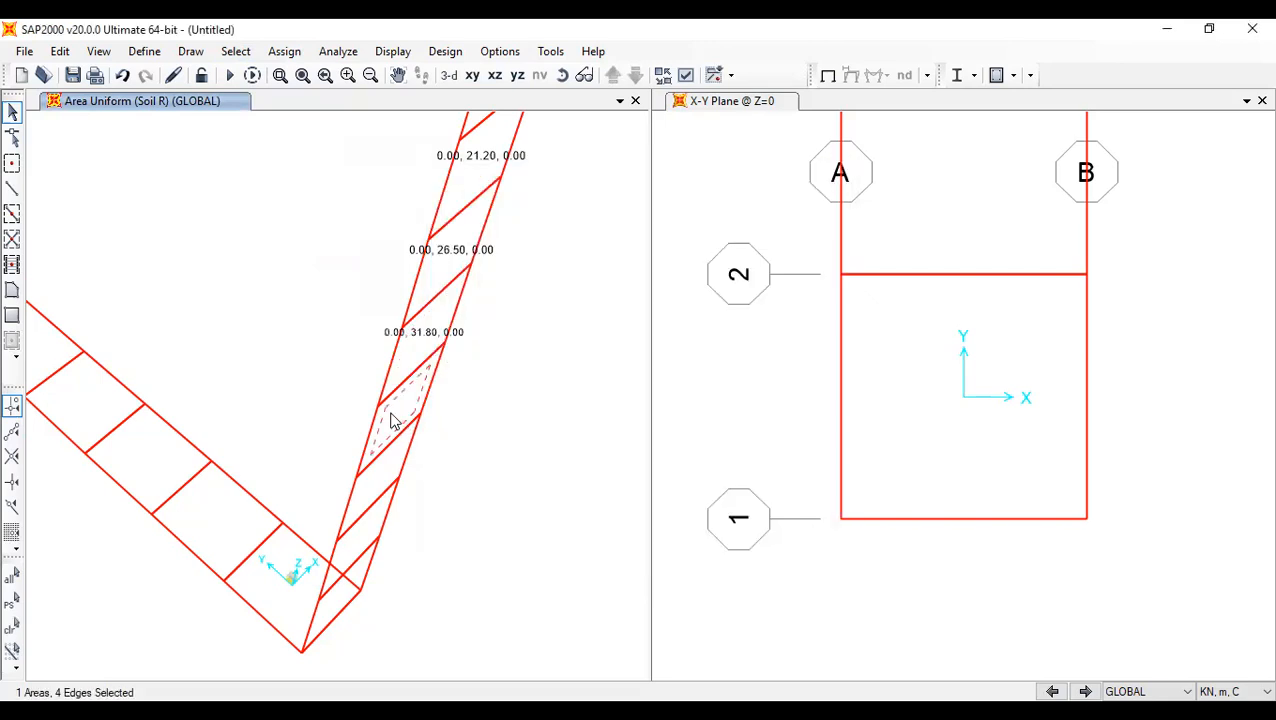
left_click(284, 51)
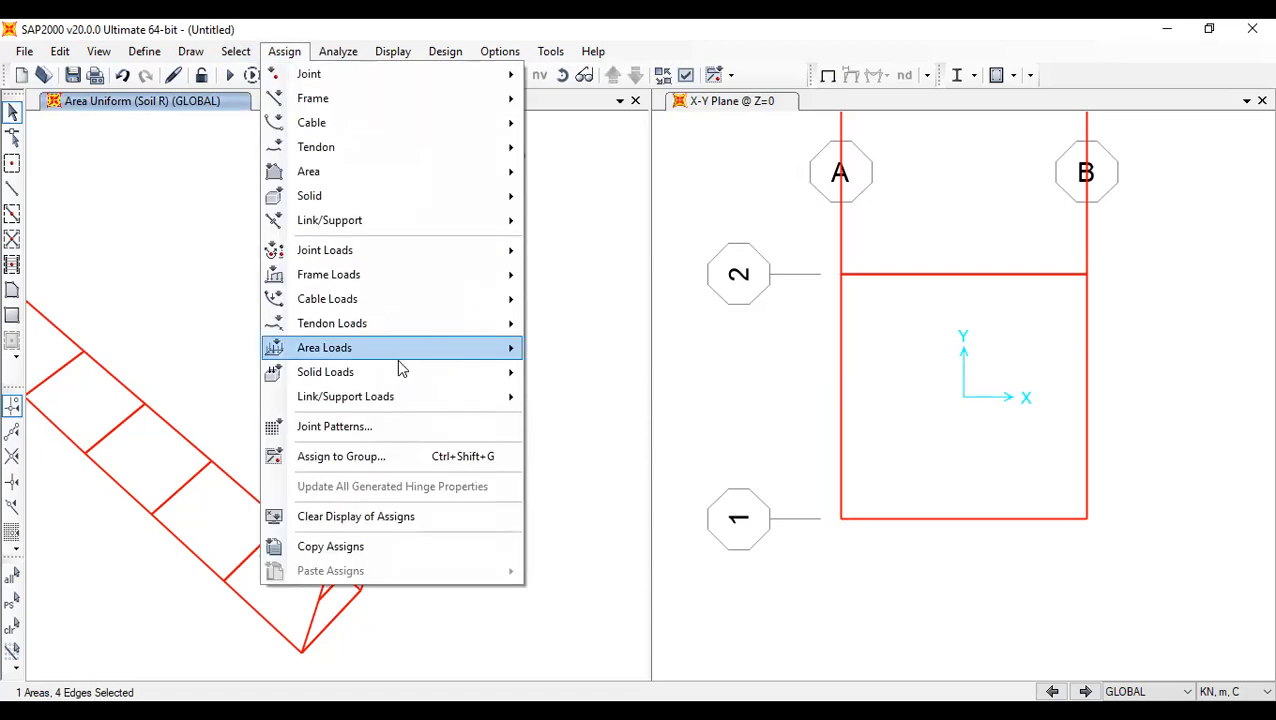
mouse_move(428, 362)
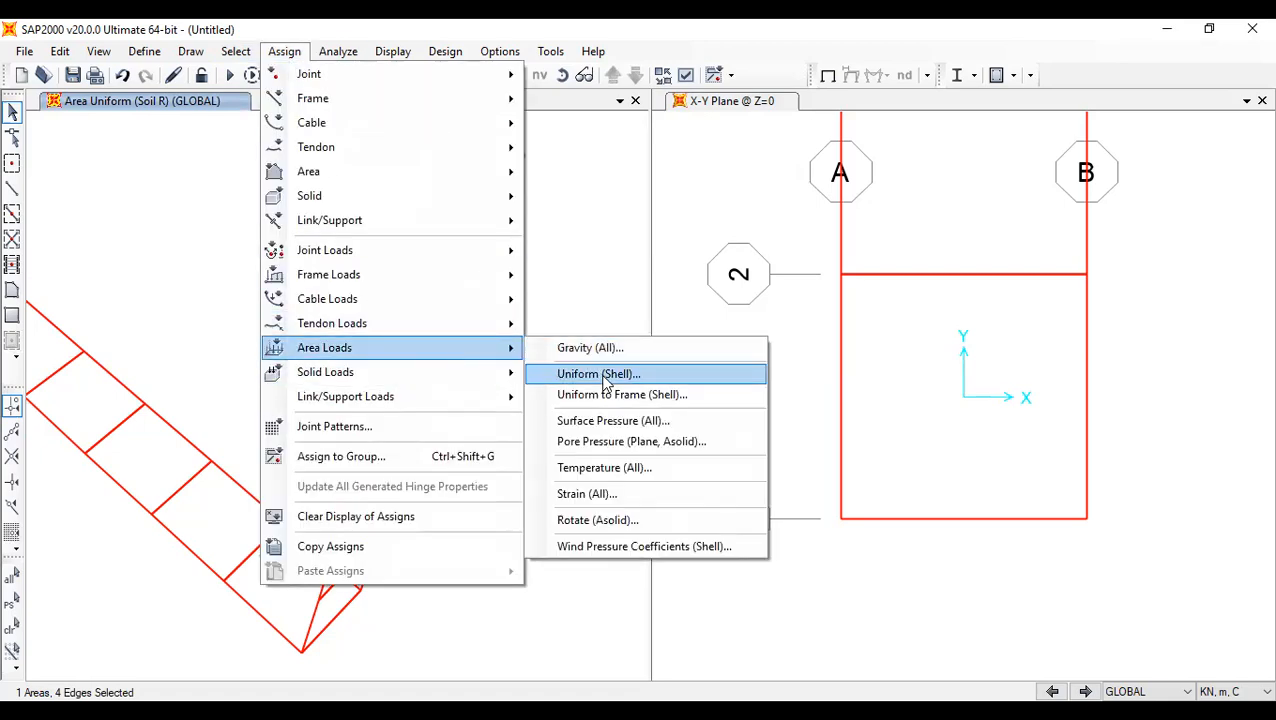
left_click(604, 374)
left_click_drag(712, 345, 690, 348)
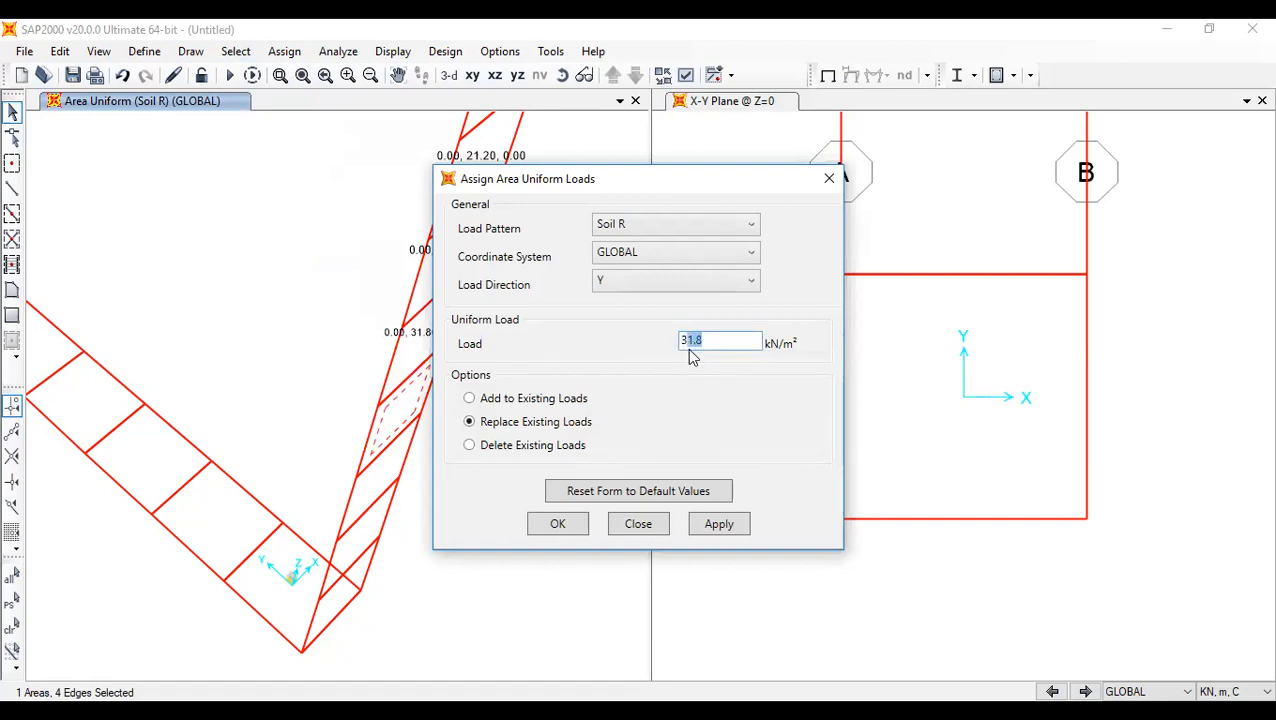
type("37.1")
left_click(560, 525)
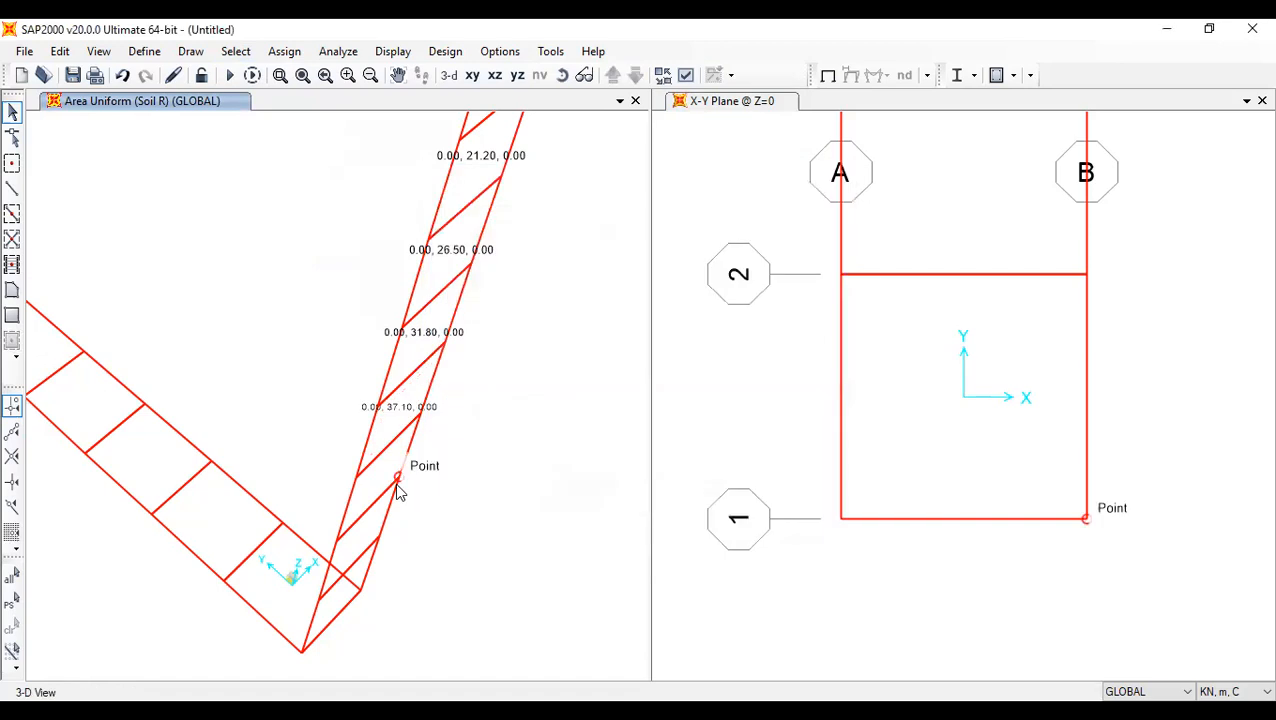
- Assign a 42.4 kN/m² Soil R uniform shell load in Y to the wall panel directly below the 37.1 kN/m² one
left_click(236, 52)
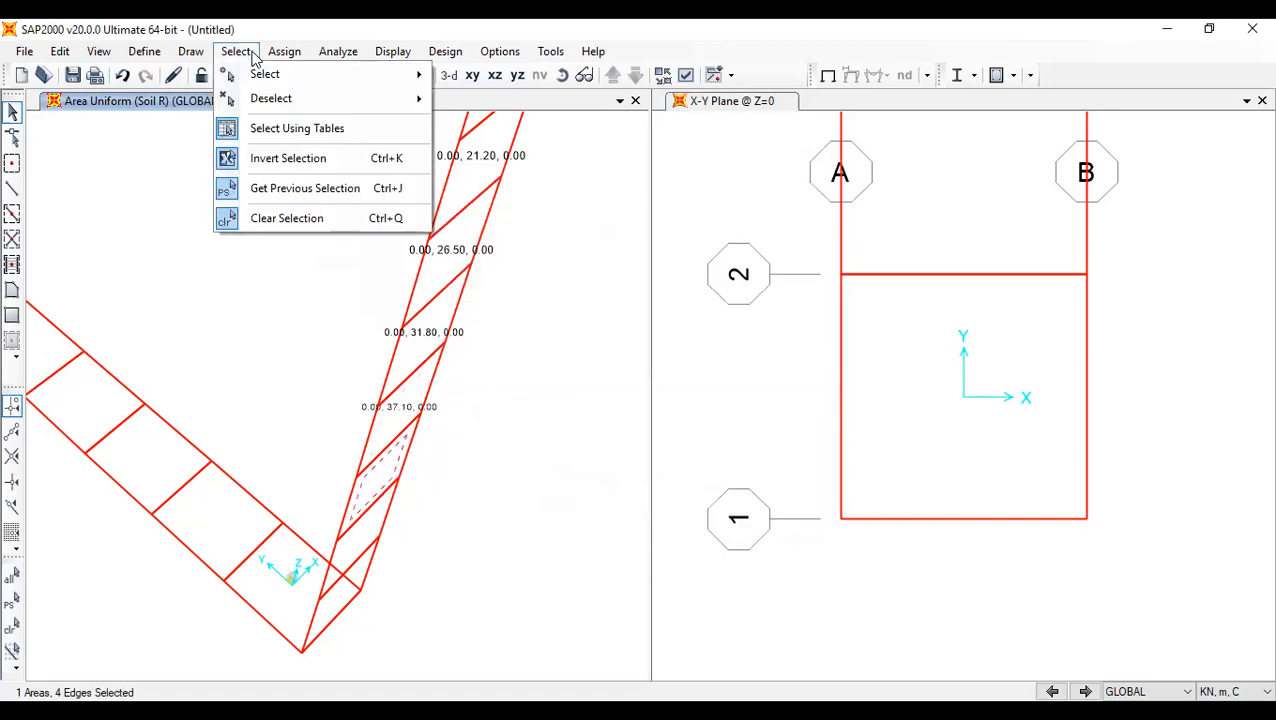
mouse_move(292, 62)
mouse_move(470, 350)
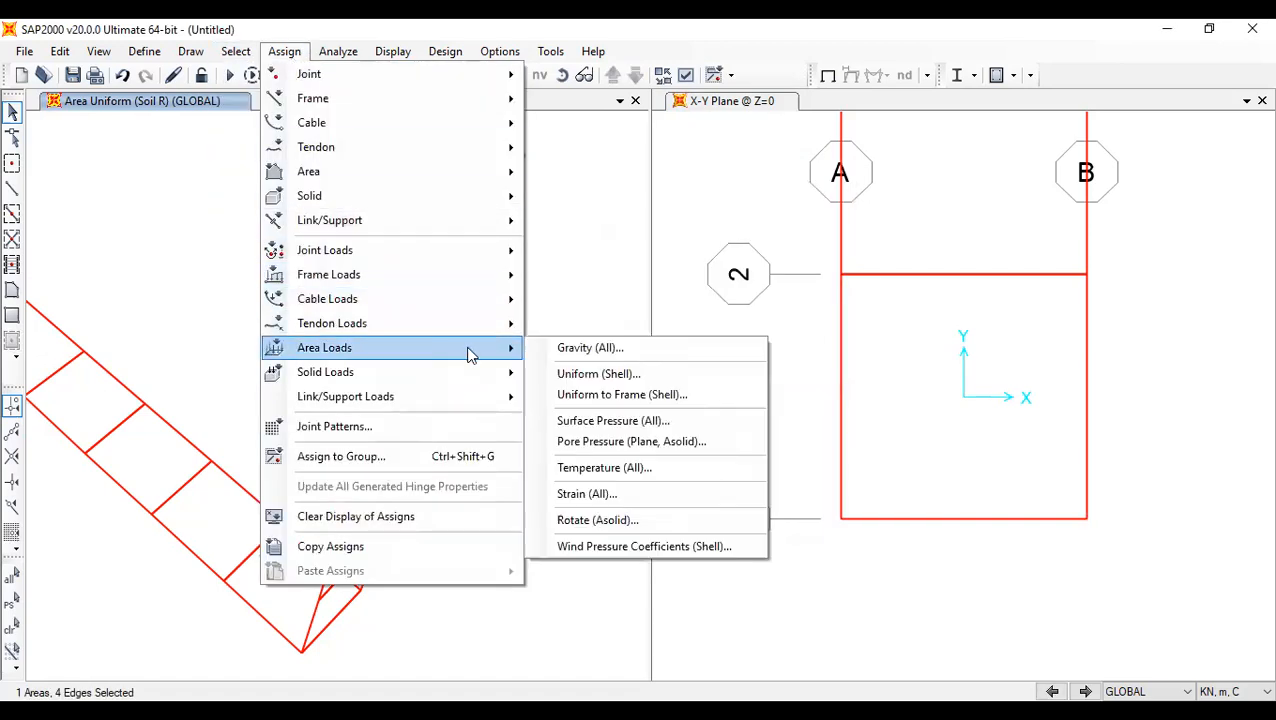
left_click(597, 376)
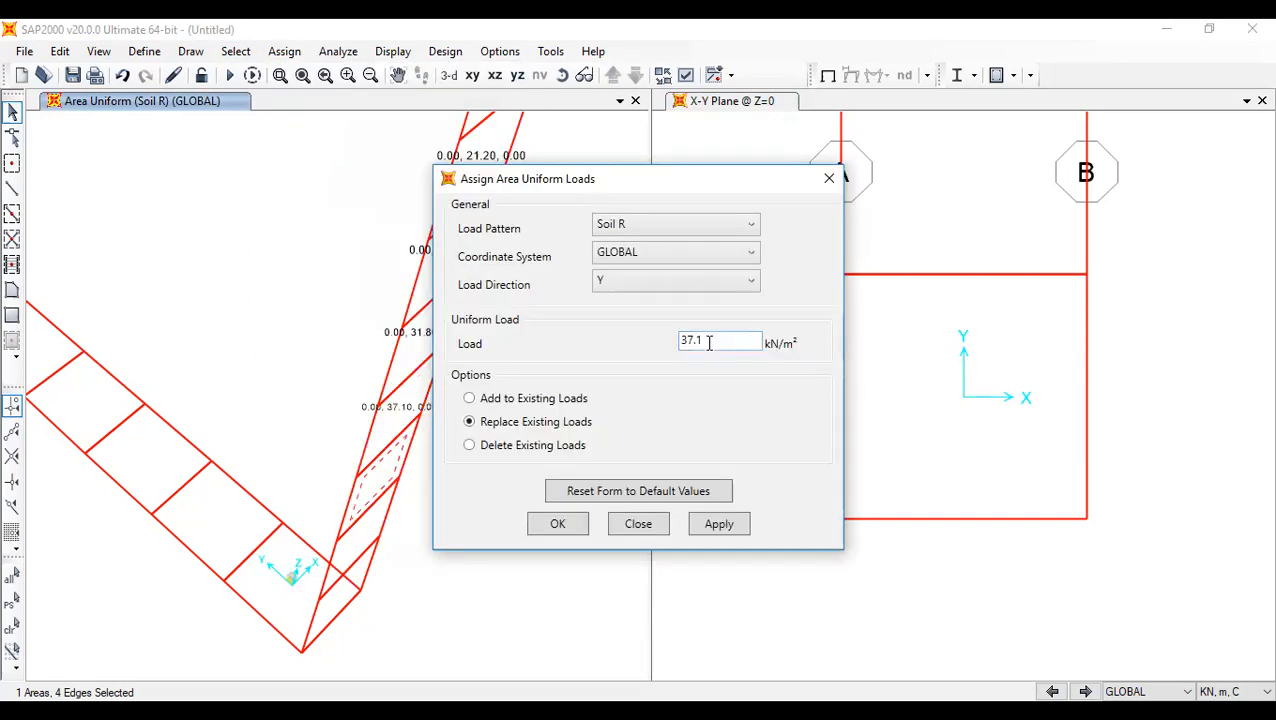
key("BackSpace")
type("4")
left_click_drag(700, 341, 672, 345)
type("42")
left_click(578, 532)
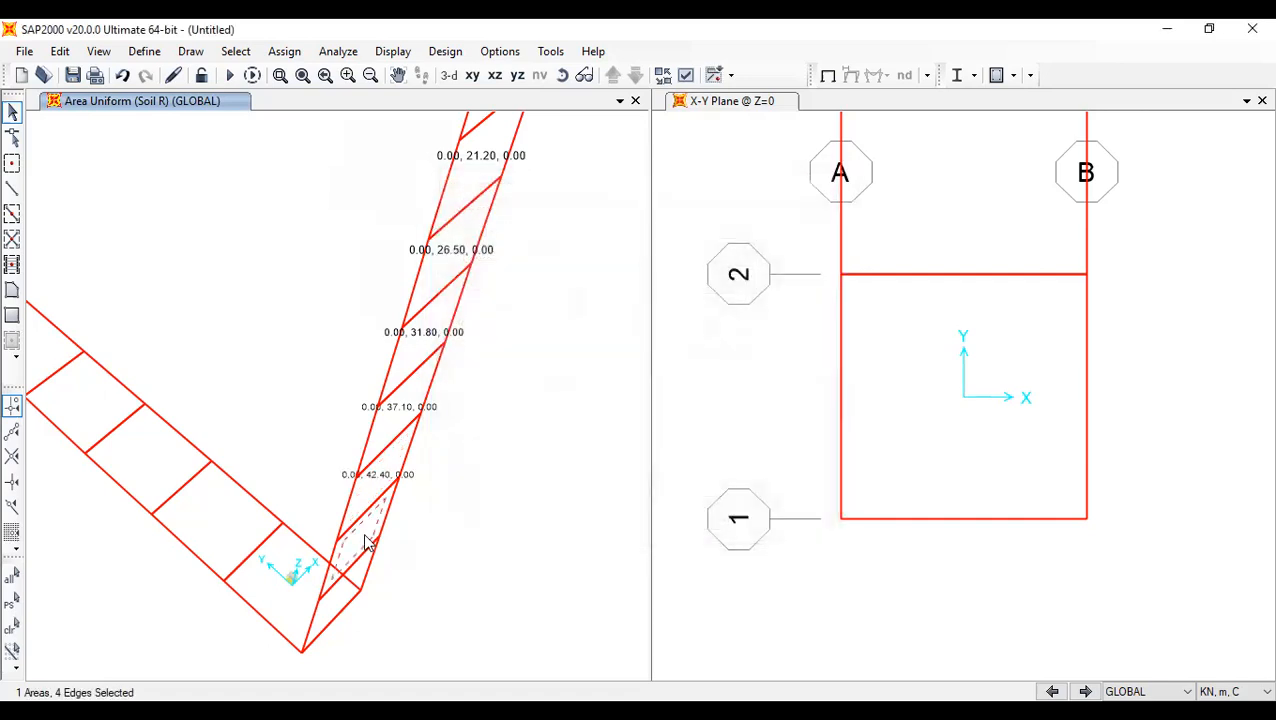
- Assign a 47.7 kN/m² Soil R uniform shell load in Y to the second-lowest panel of the same wall
left_click(284, 51)
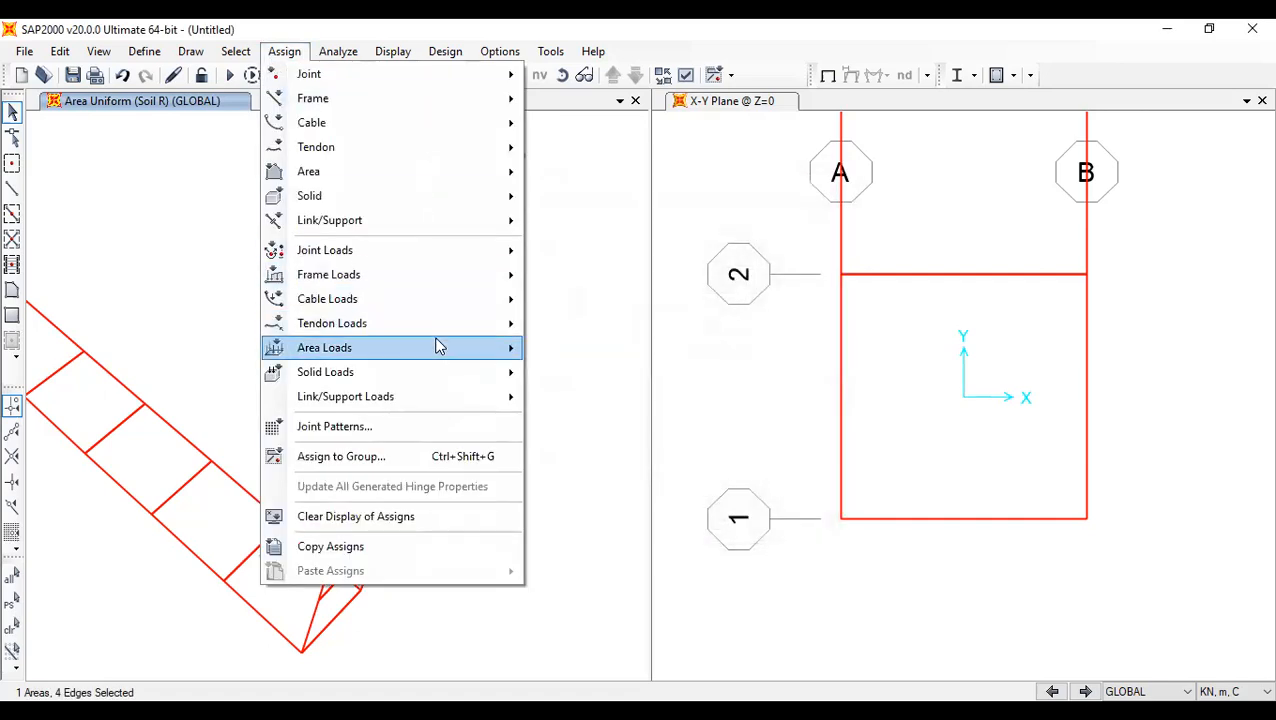
mouse_move(437, 347)
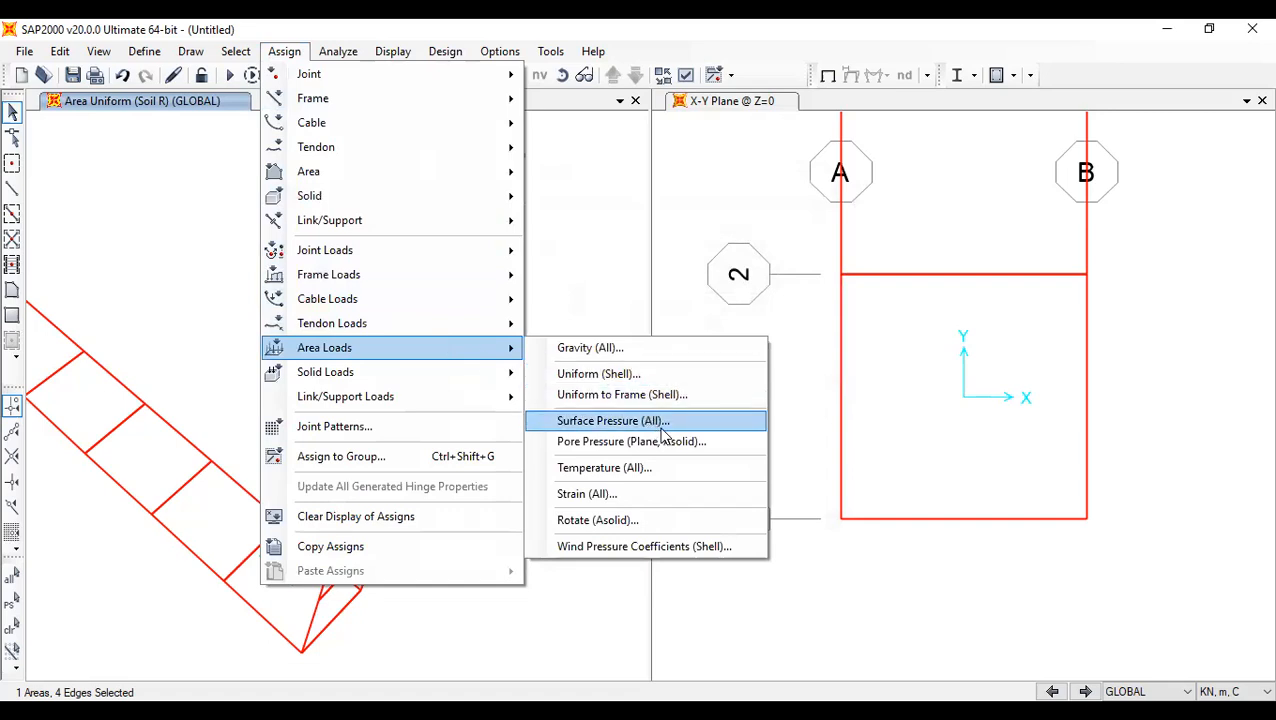
left_click(655, 375)
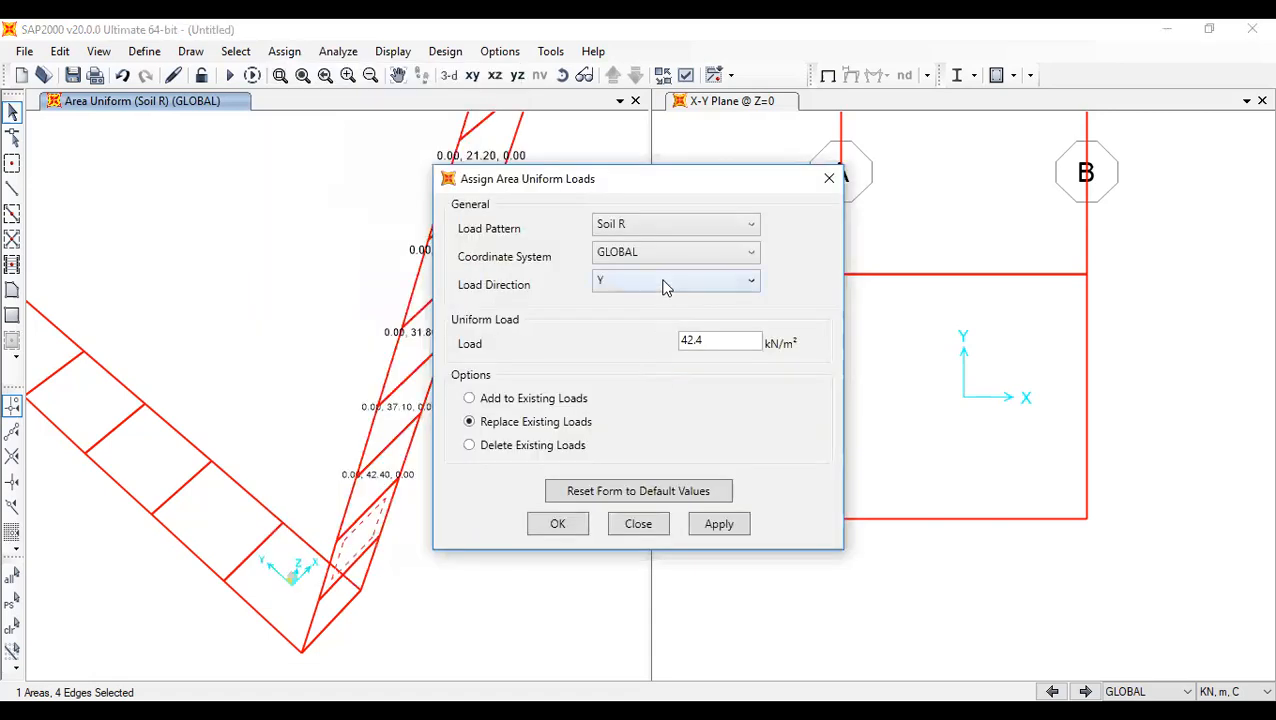
left_click(690, 345)
left_click(687, 346)
left_click_drag(703, 344, 698, 346)
type("7.7")
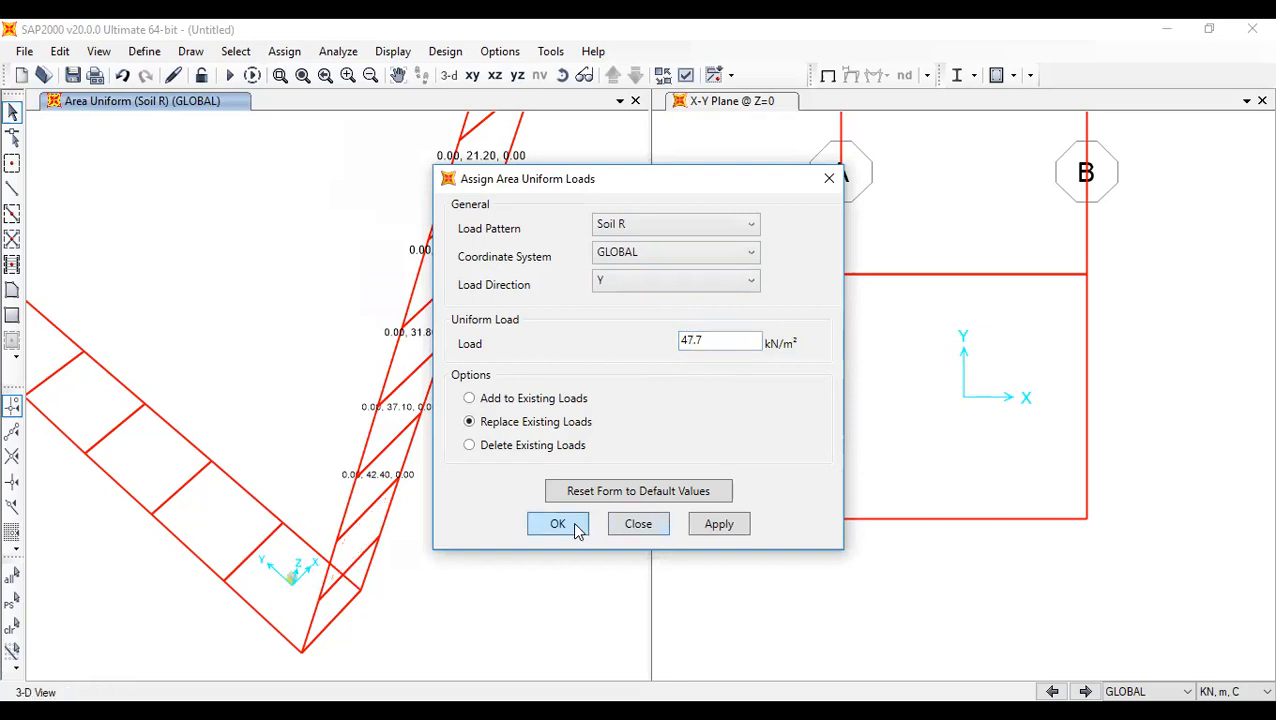
left_click(577, 528)
- Assign a 53 kN/m² Soil R uniform shell load in Y to the lowest panel of the same wall
left_click(320, 612)
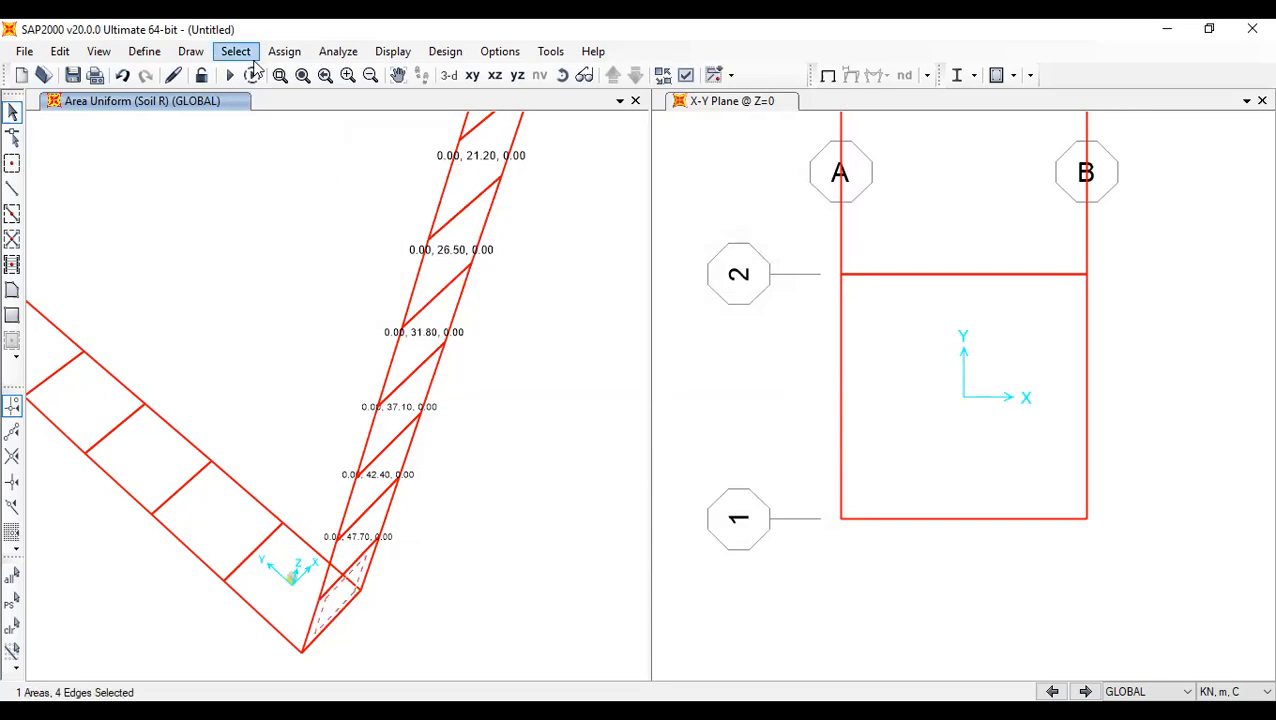
left_click(284, 51)
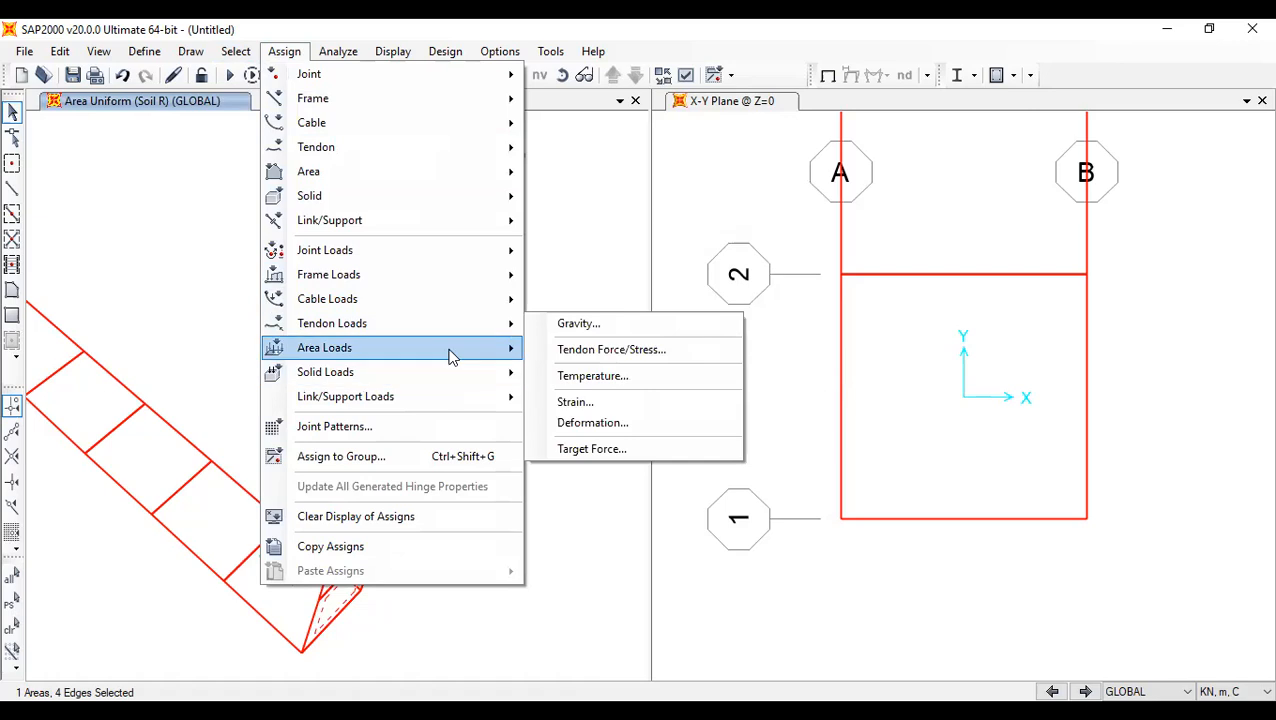
left_click(603, 374)
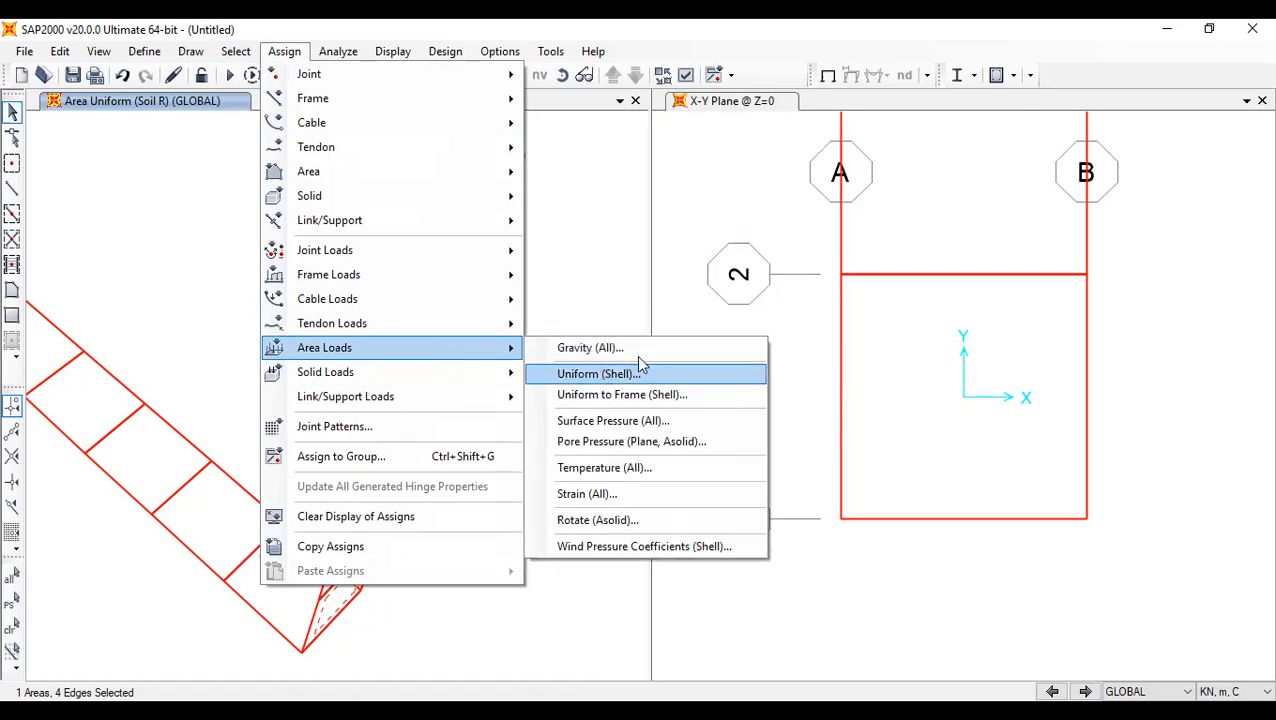
double_click(697, 343)
left_click(697, 343)
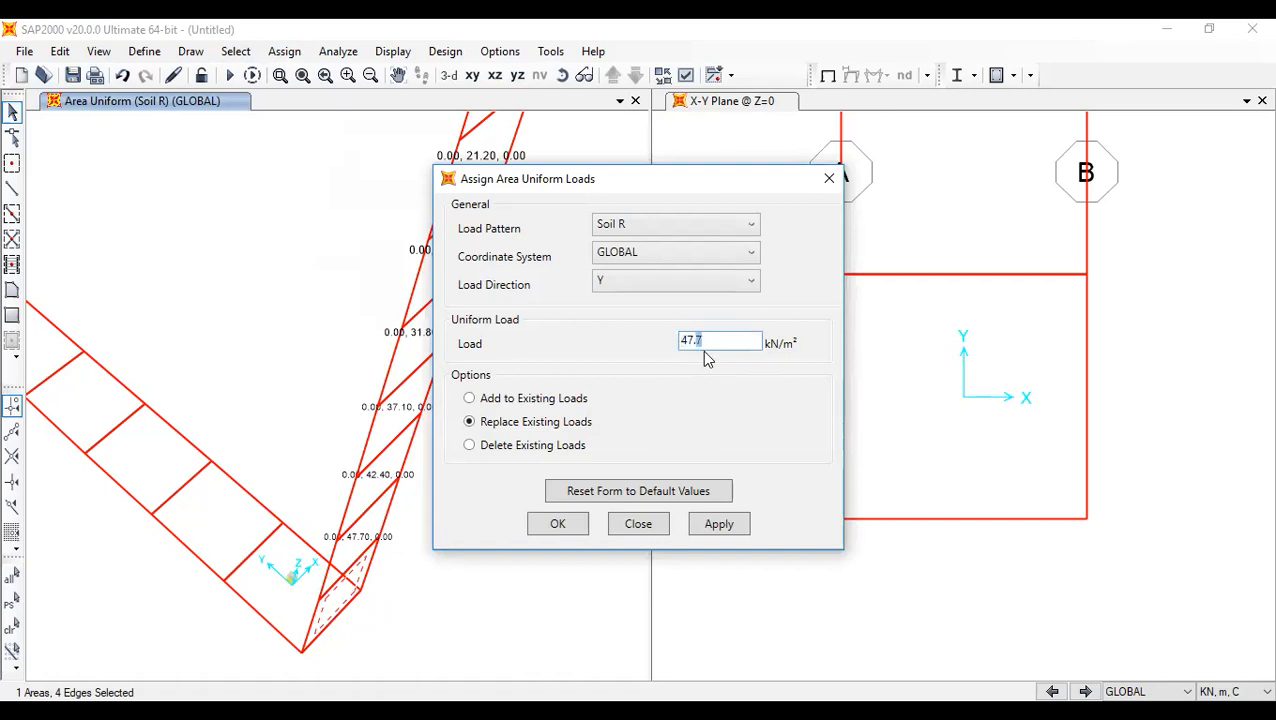
double_click(690, 340)
type("53")
left_click(557, 524)
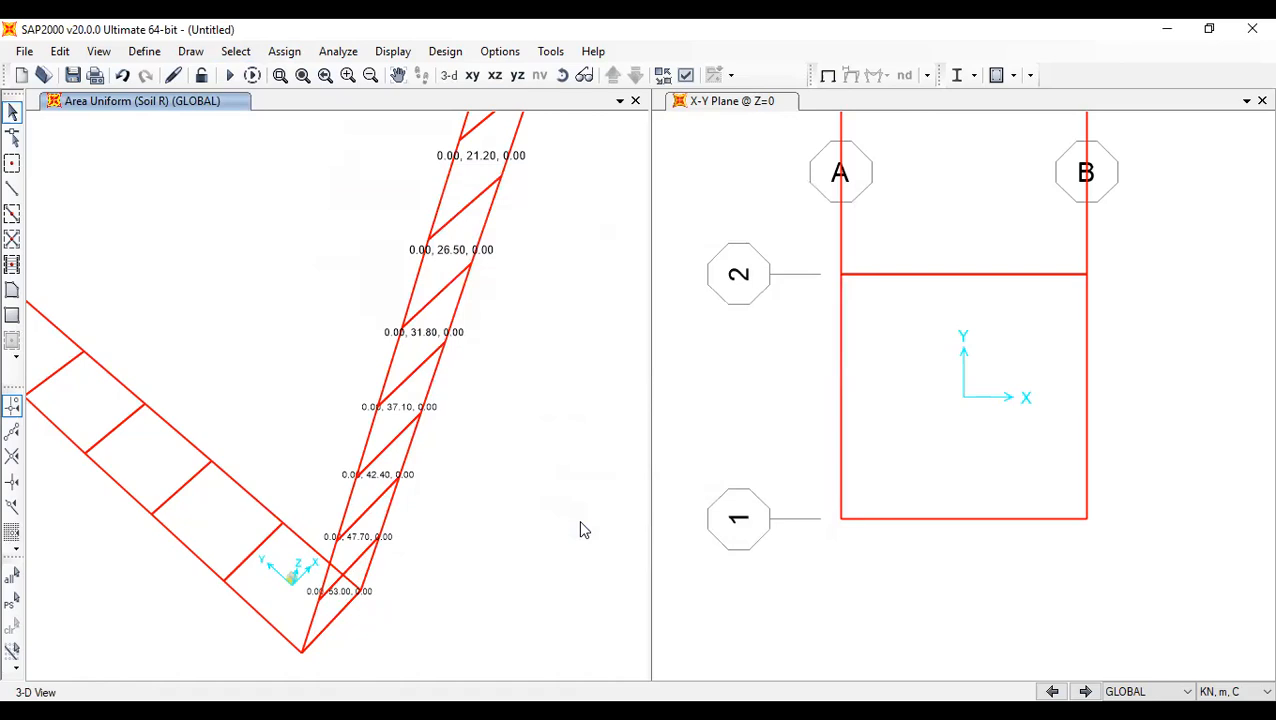
- Assign a -5.3 kN/m² Soil R uniform shell load in Y to the top panel of the opposite wall
scroll(578, 530, "down", 2)
middle_click_drag(465, 267, 490, 450, "shift")
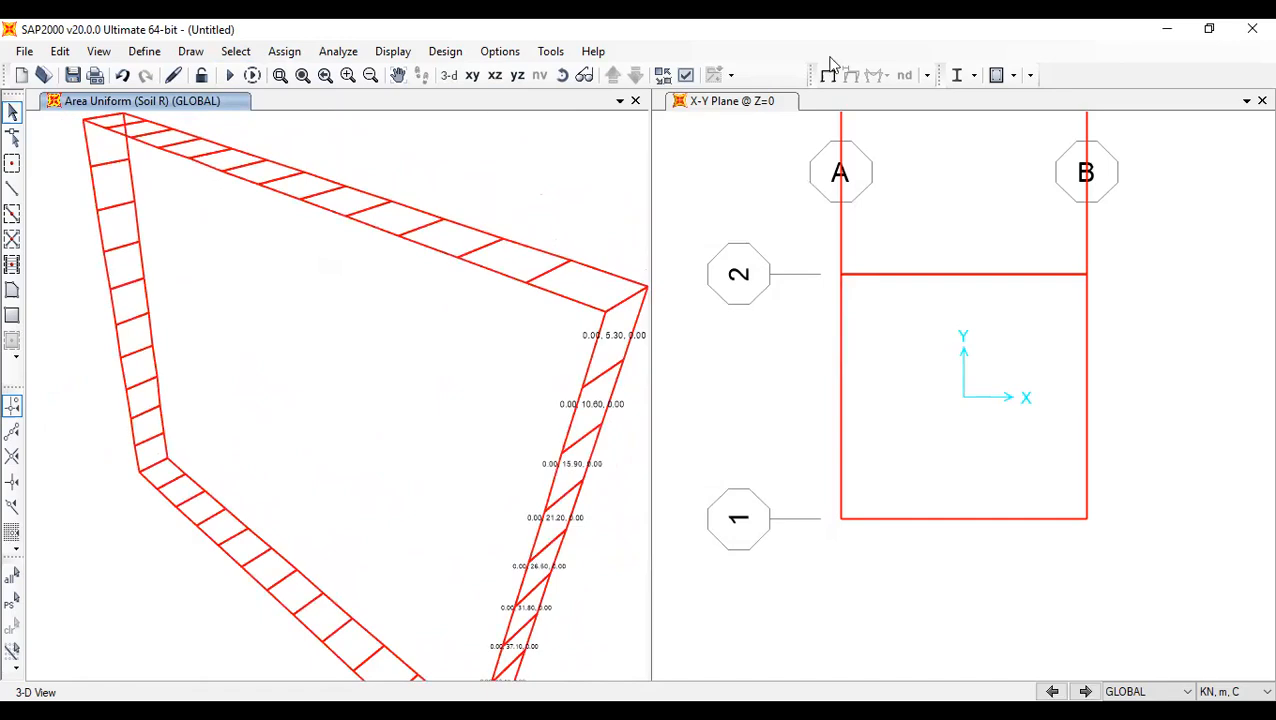
left_click(90, 158)
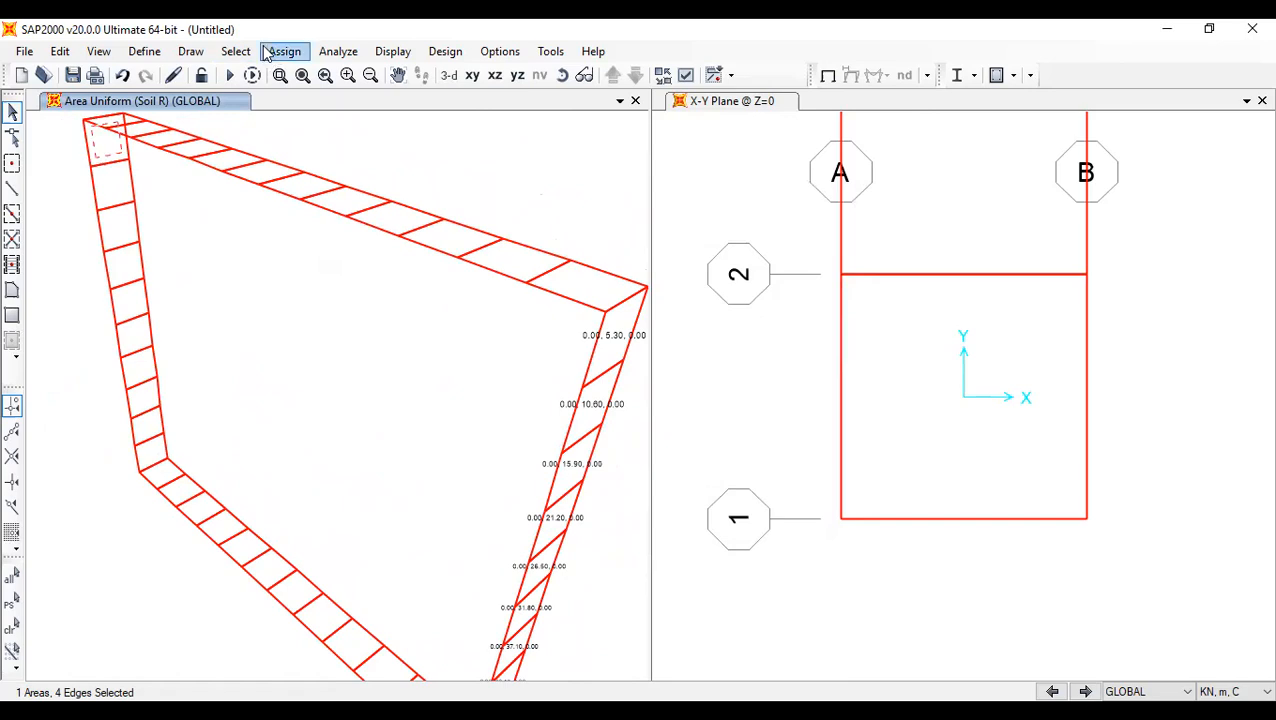
left_click(268, 52)
mouse_move(436, 352)
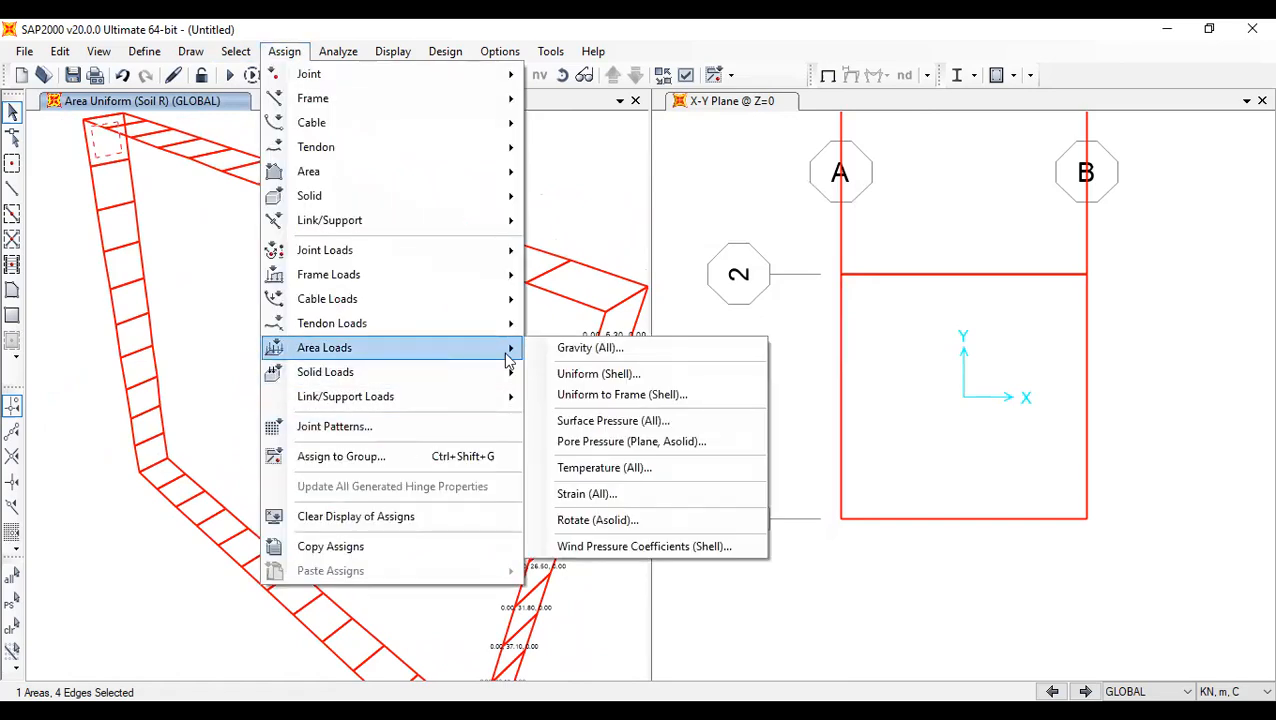
left_click(600, 374)
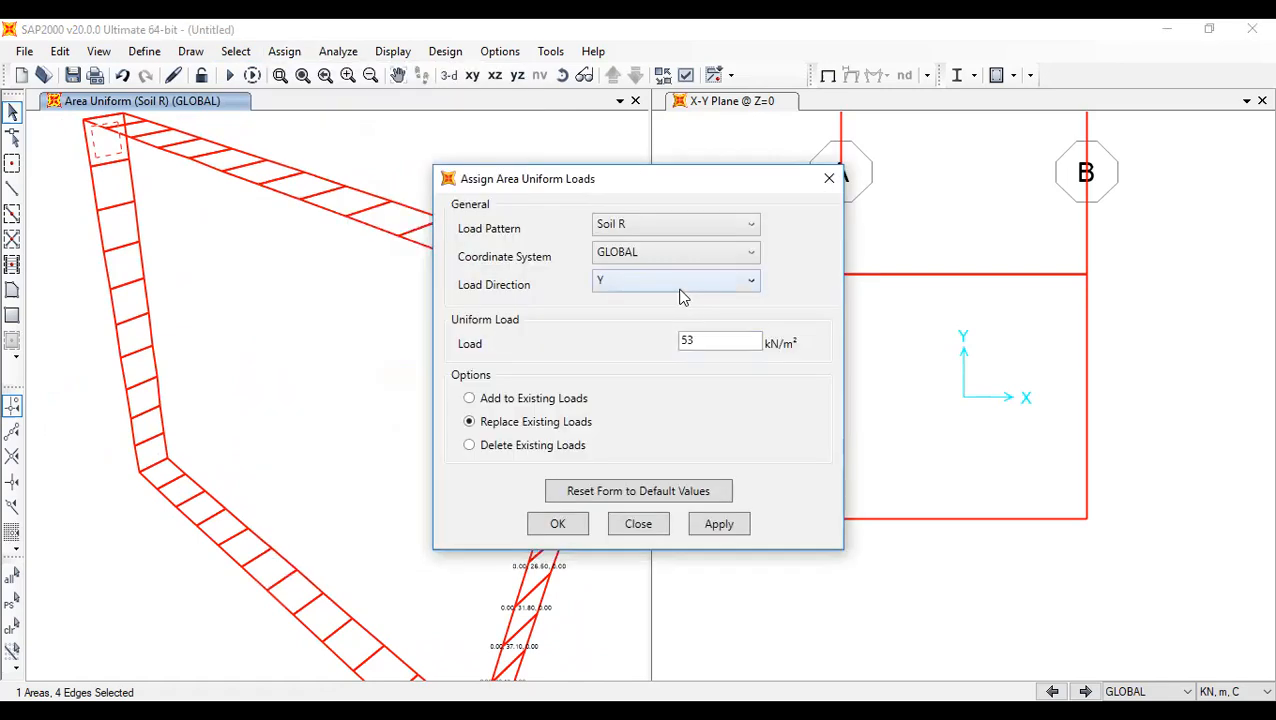
left_click_drag(702, 341, 663, 350)
type("5.3")
left_click(683, 340)
type("-")
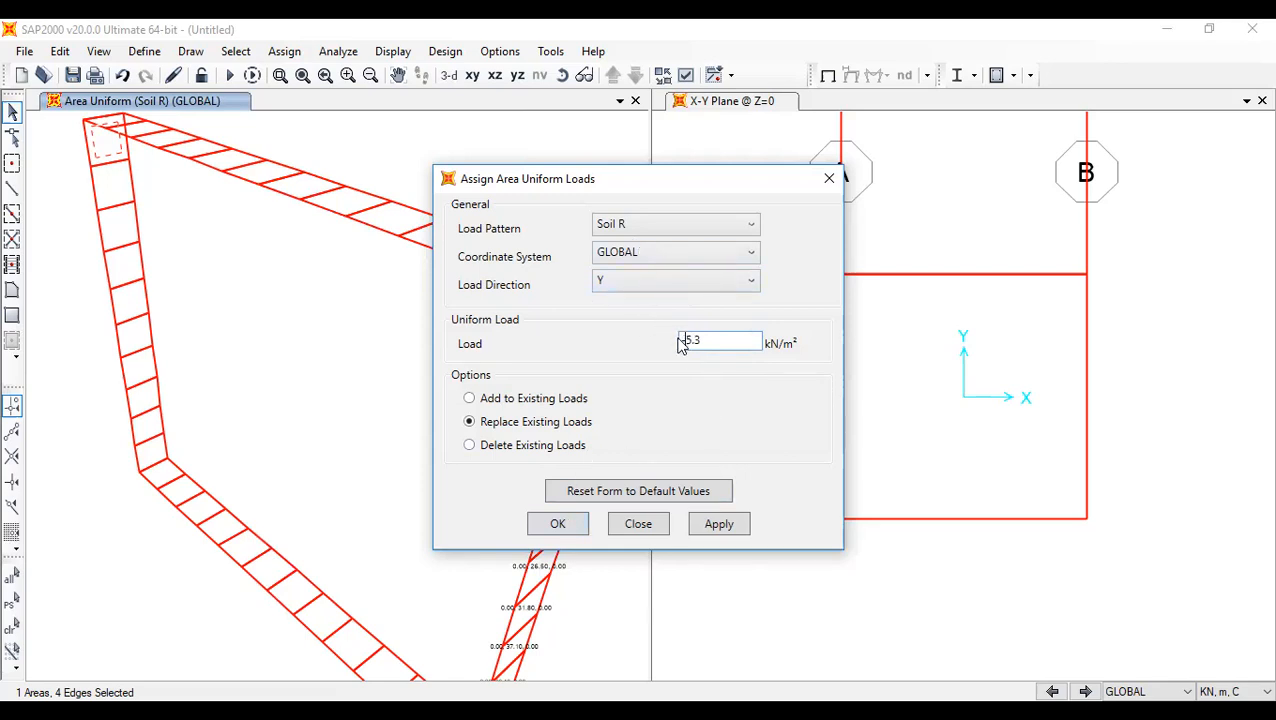
left_click(580, 524)
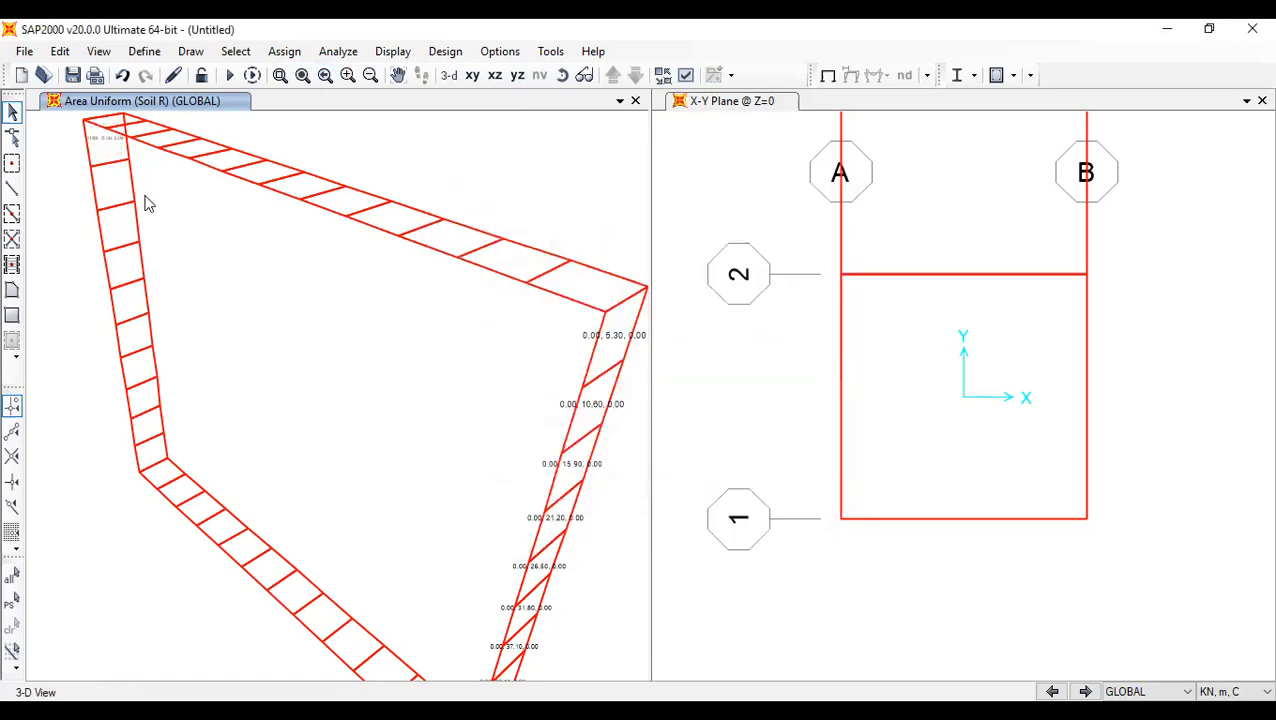
- Assign a -10.6 kN/m² Soil R uniform shell load in Y to the second panel from the top of the opposite wall
left_click(110, 195)
left_click(284, 51)
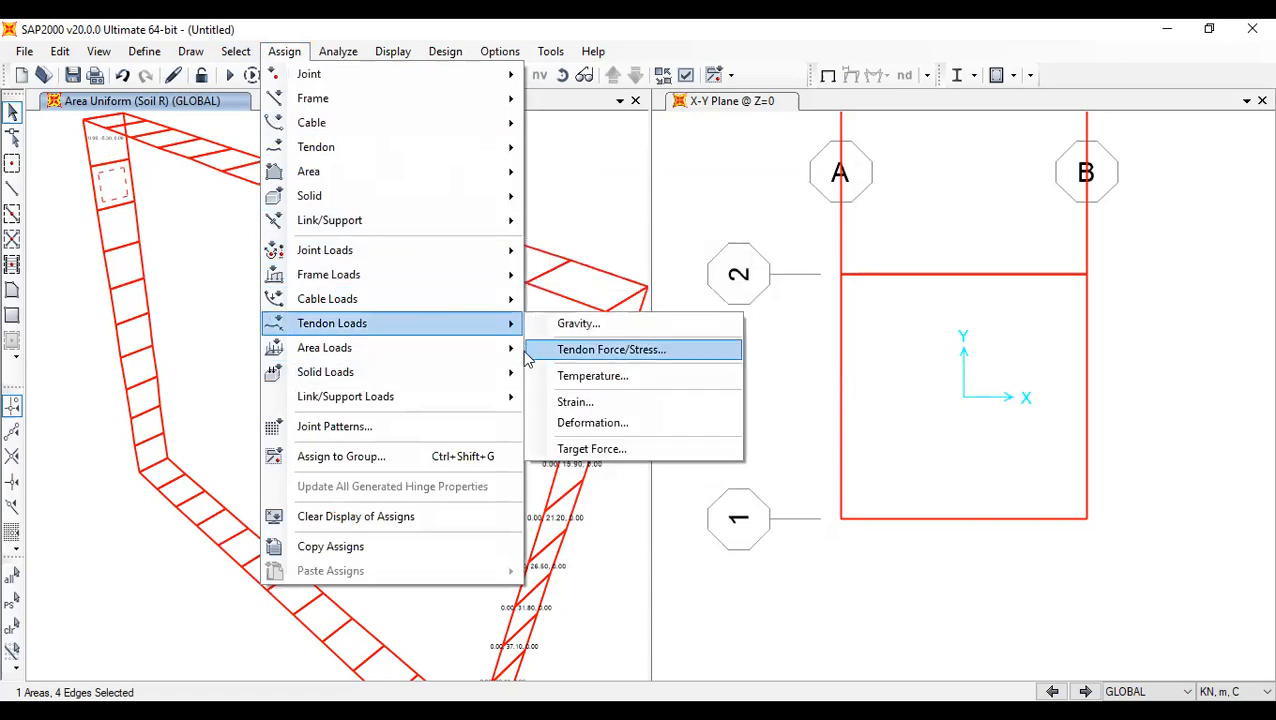
mouse_move(505, 347)
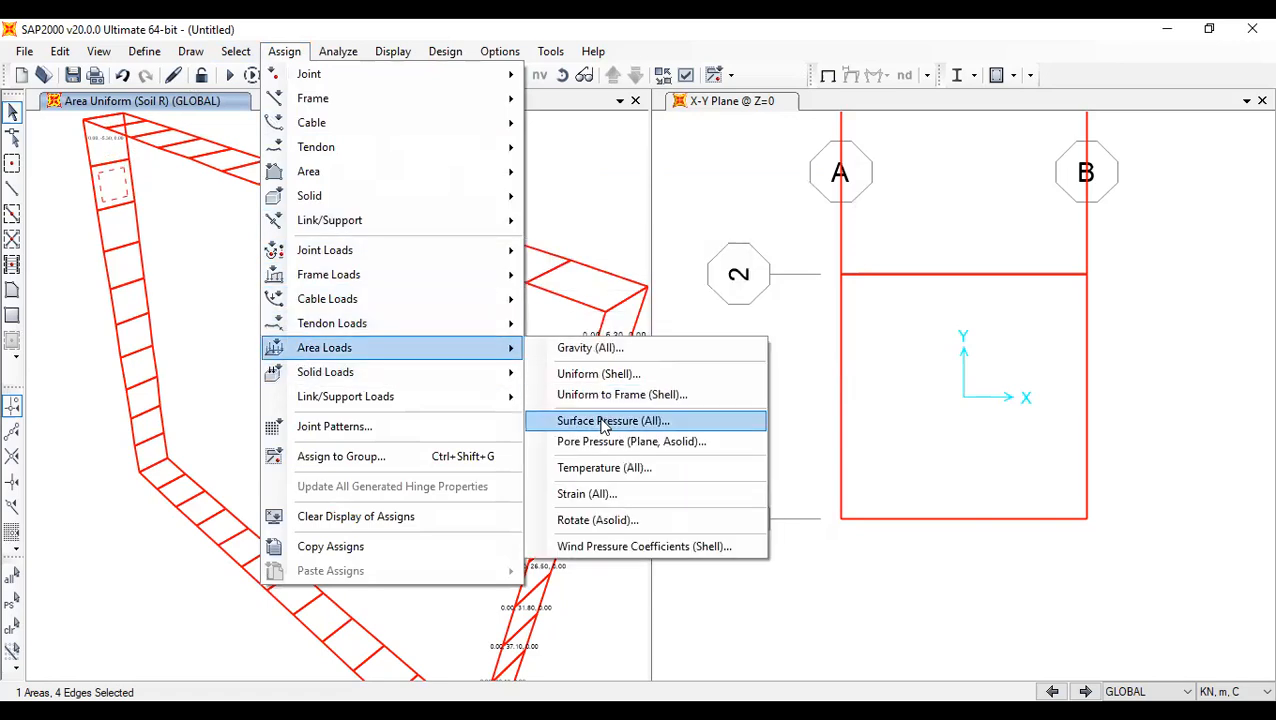
left_click(604, 422)
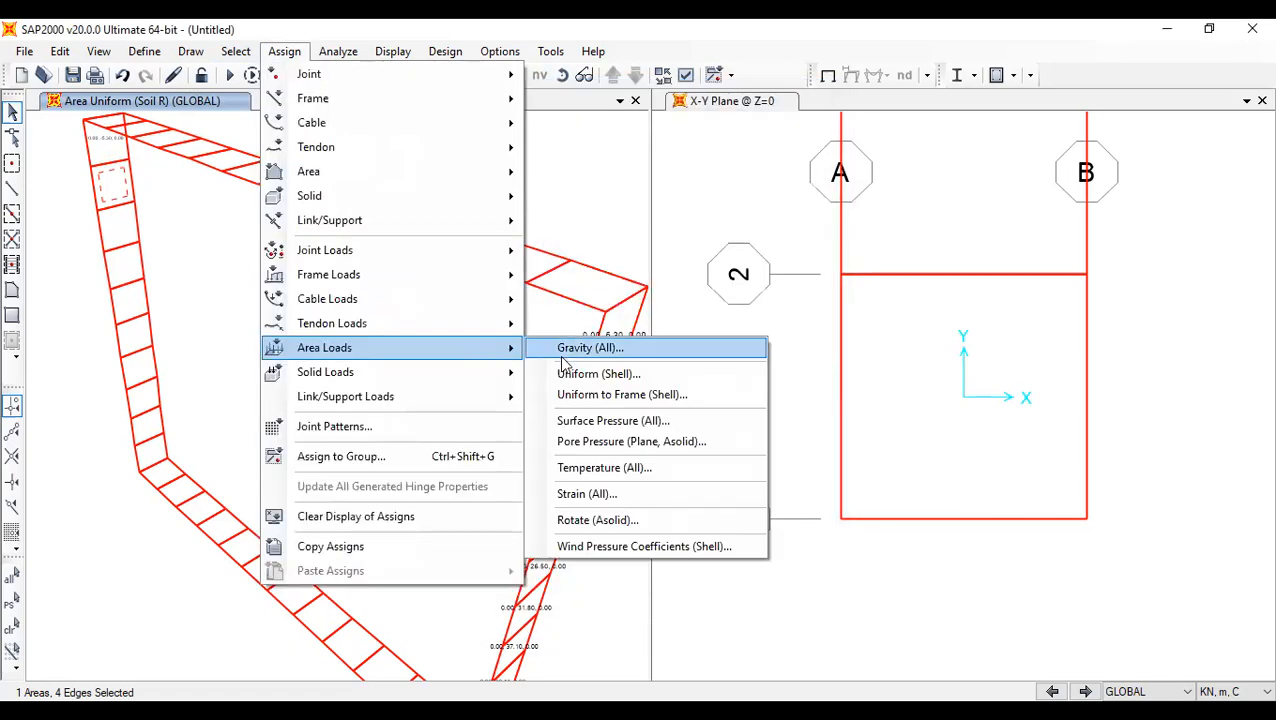
key("Return")
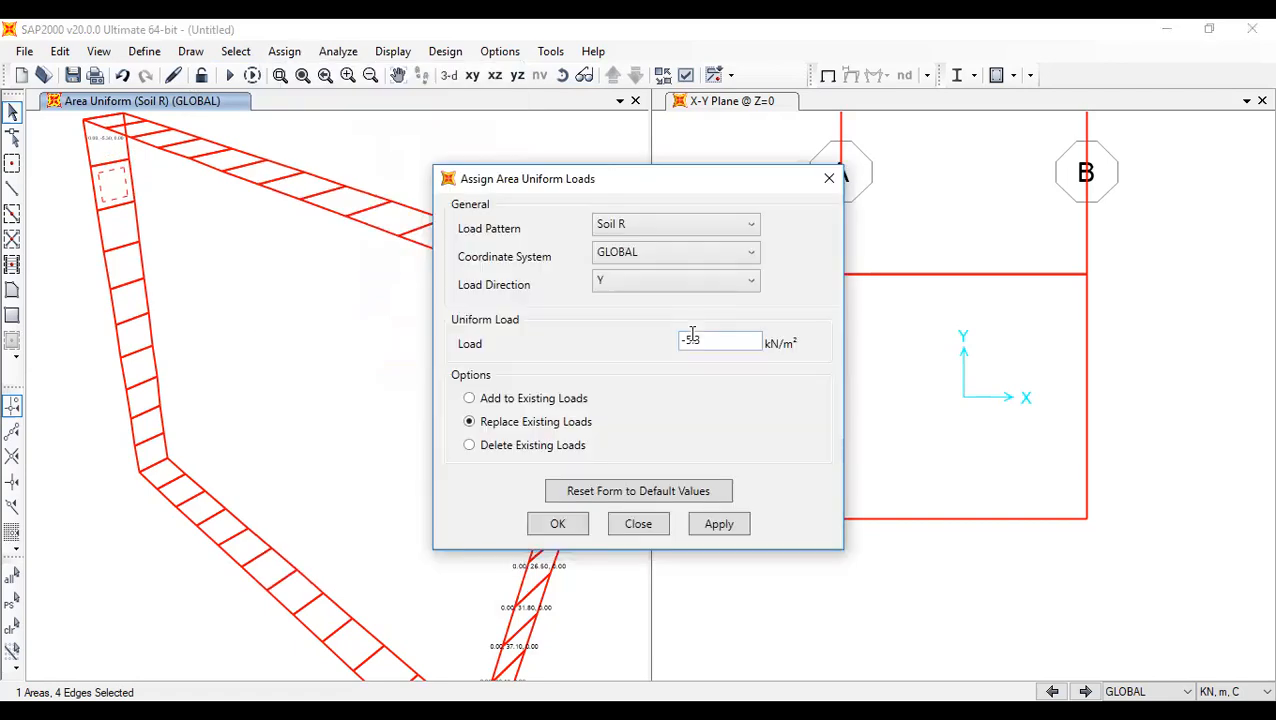
left_click(690, 340)
left_click(689, 340)
double_click(689, 340)
type("10.6")
left_click(567, 524)
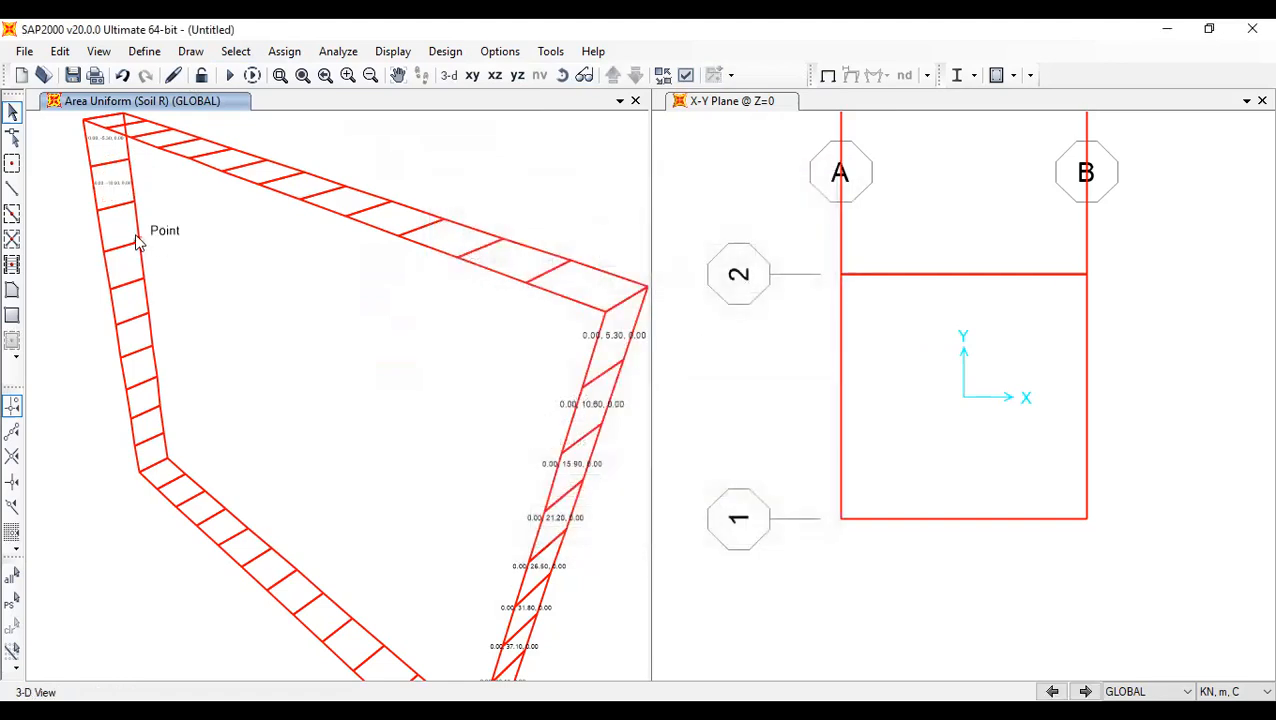
left_click(118, 240)
left_click(284, 51)
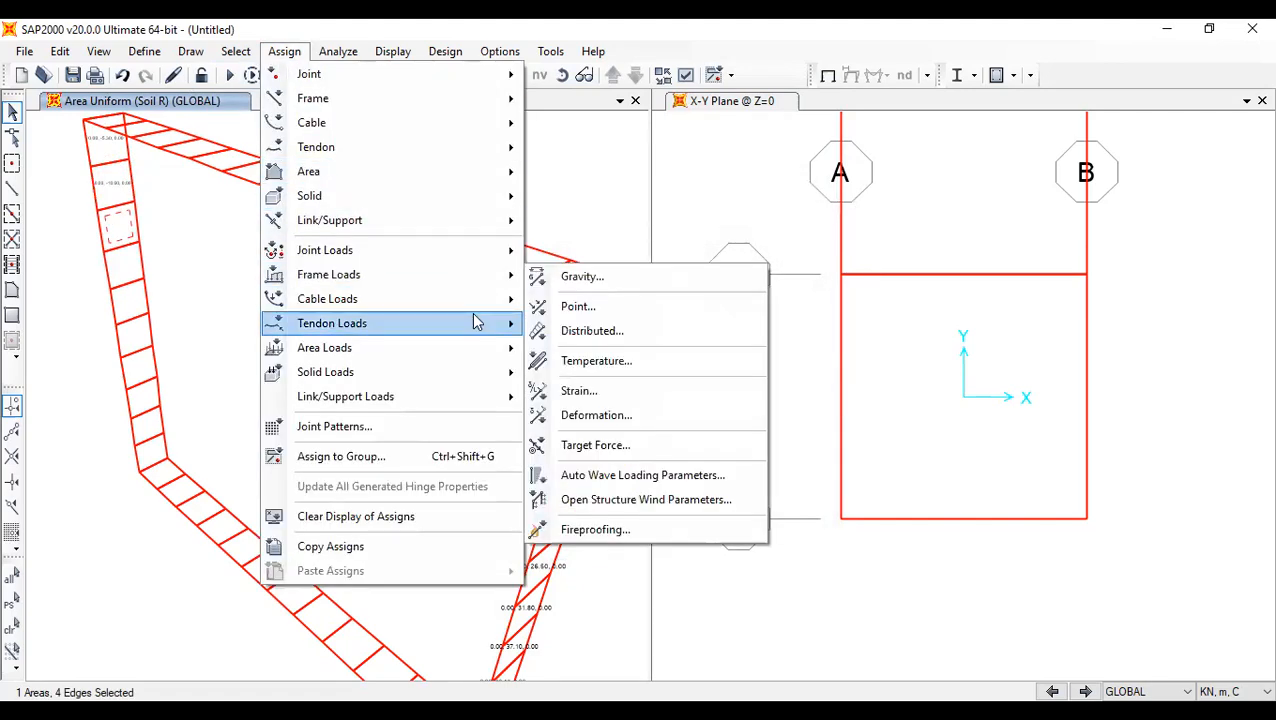
mouse_move(470, 347)
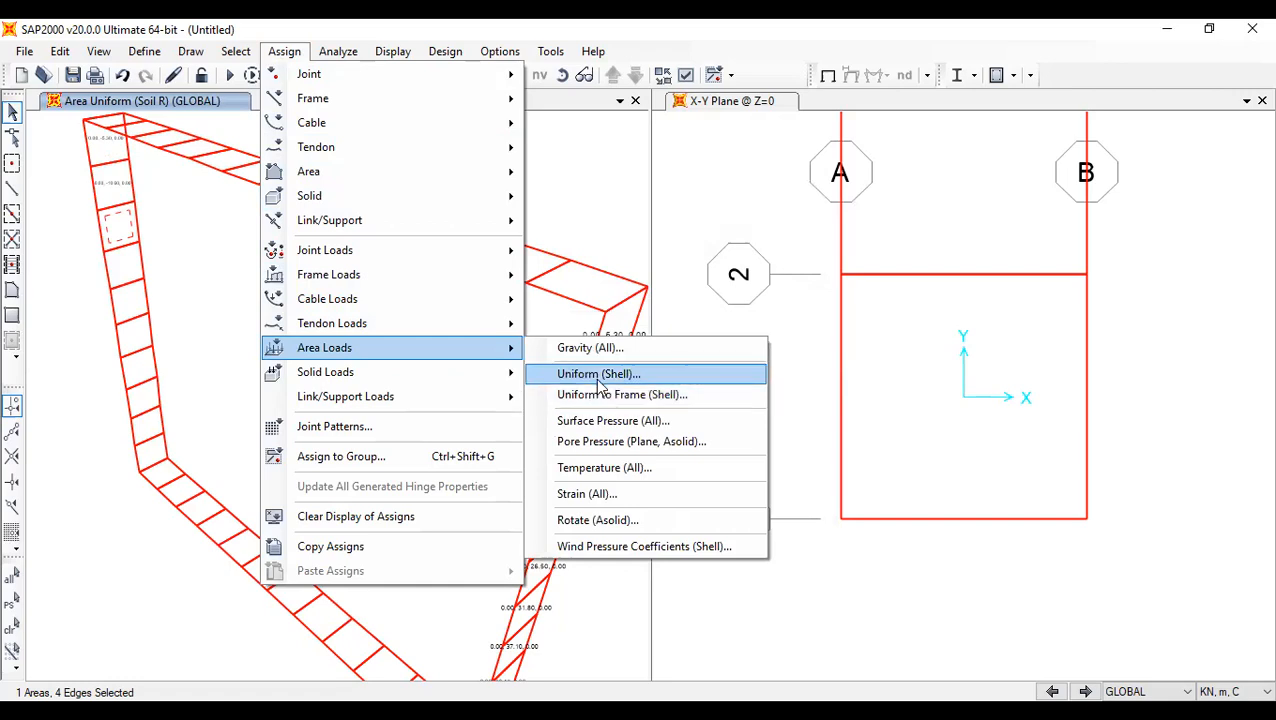
left_click(106, 172)
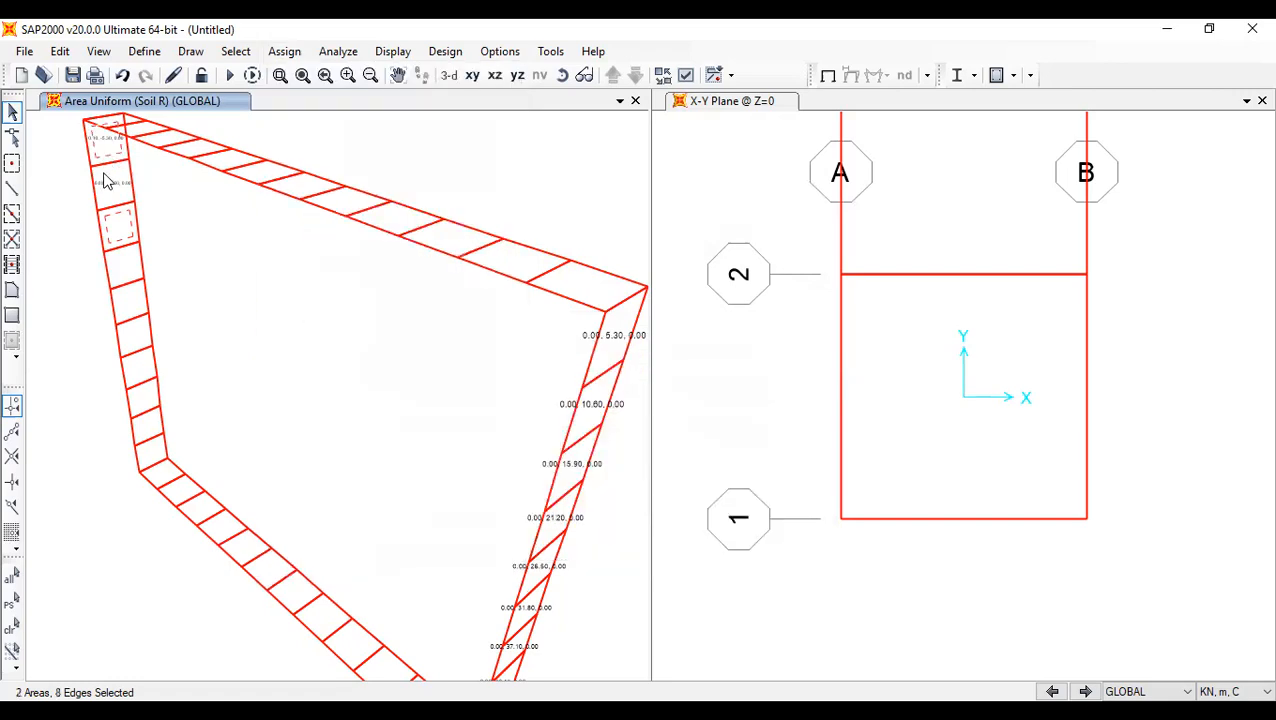
left_click(106, 180)
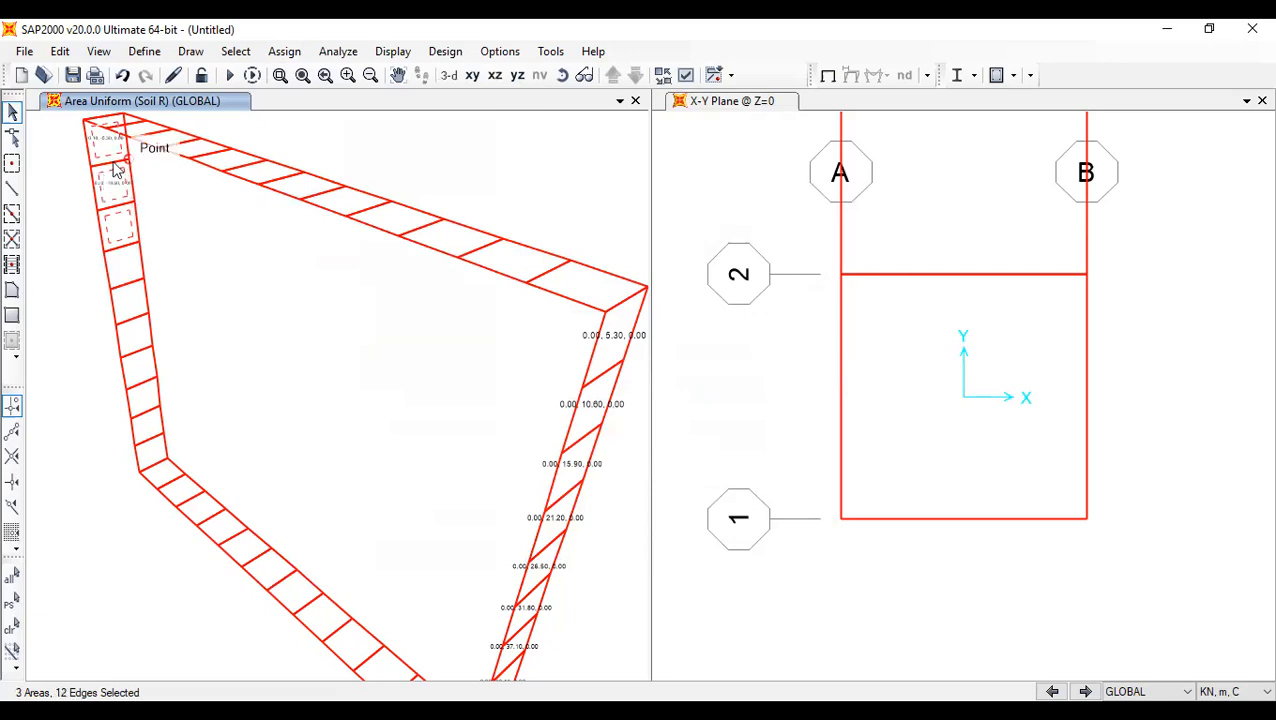
key("ctrl+q")
- Delete the existing Soil R uniform shell load from the top panel of the opposite wall
left_click(106, 151)
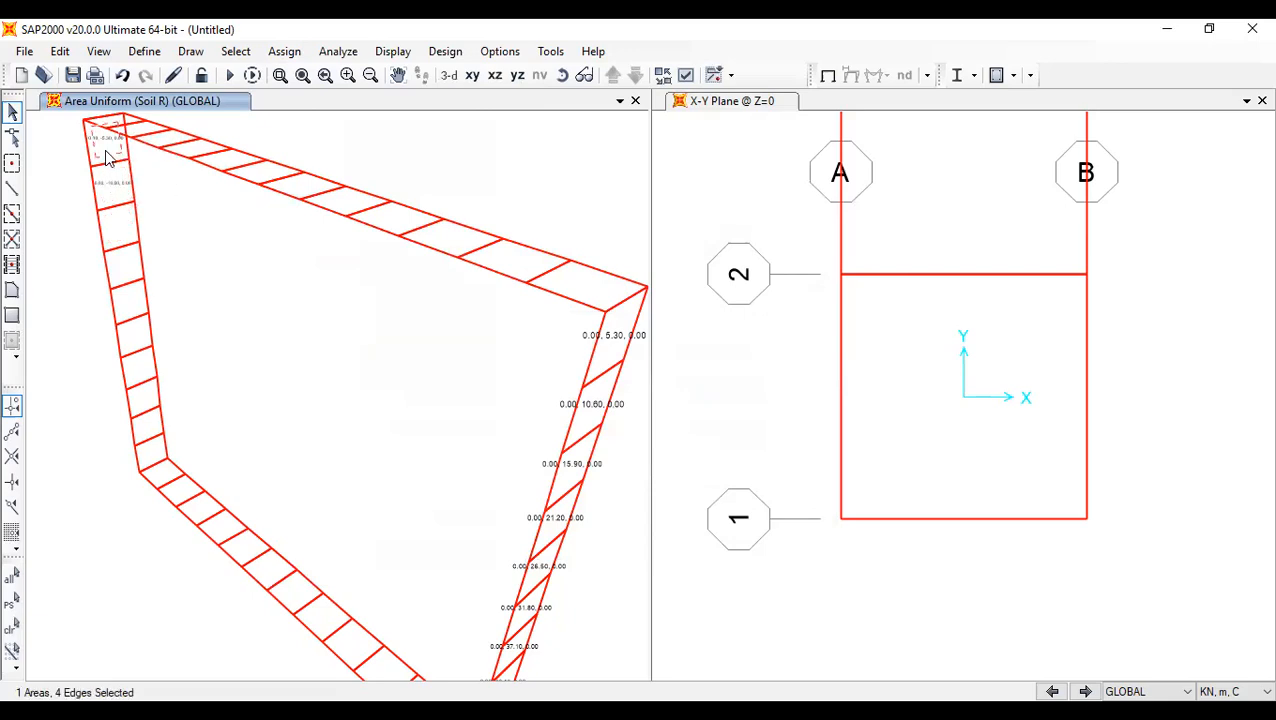
left_click(284, 51)
mouse_move(368, 222)
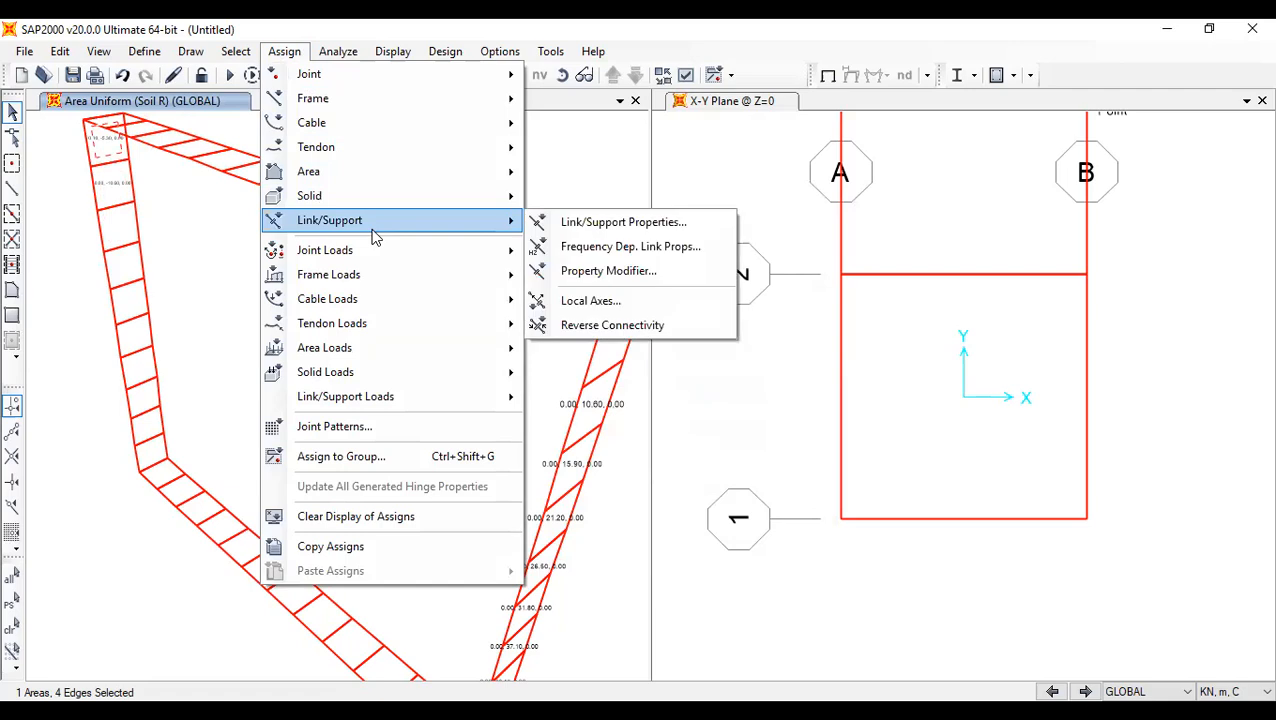
mouse_move(448, 201)
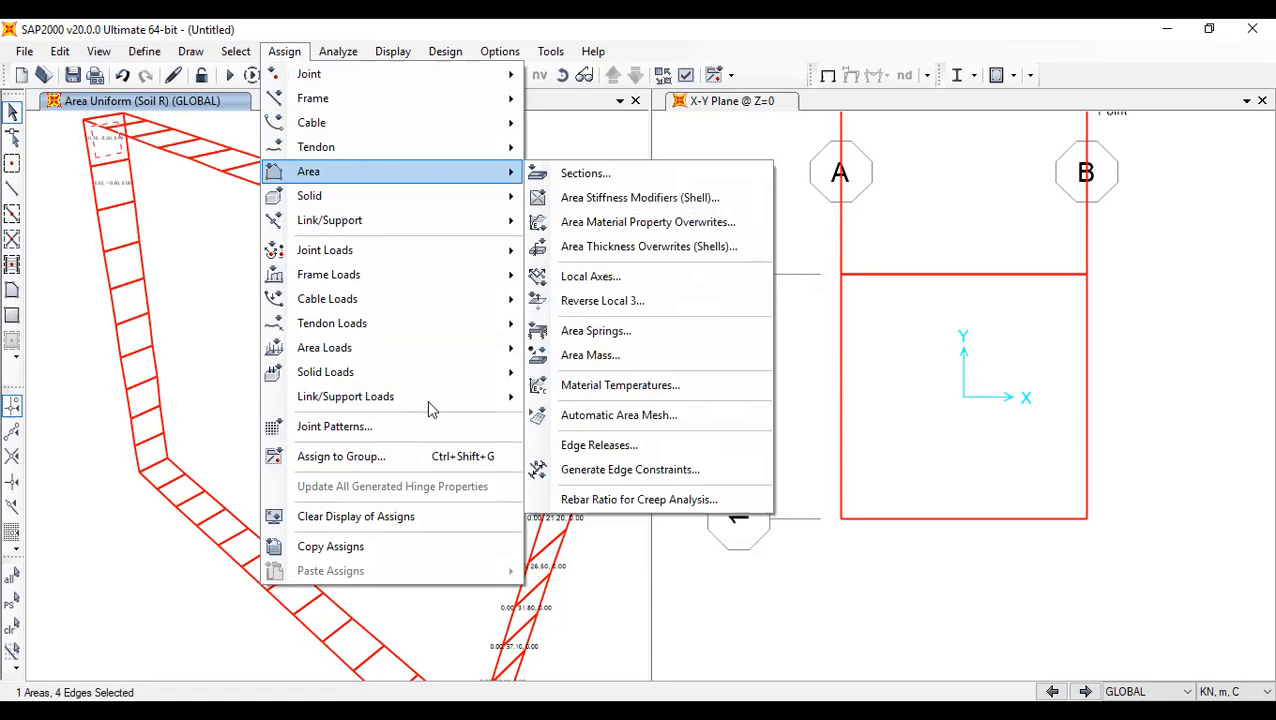
mouse_move(425, 347)
left_click(634, 421)
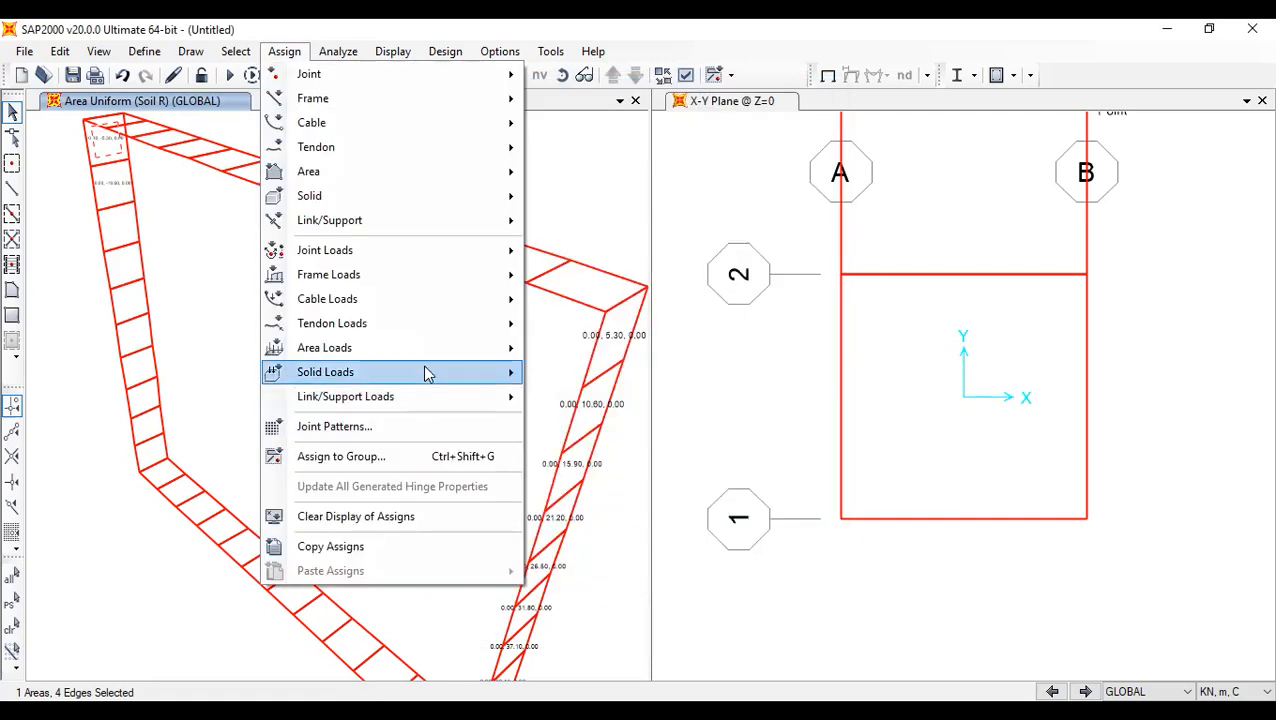
mouse_move(428, 355)
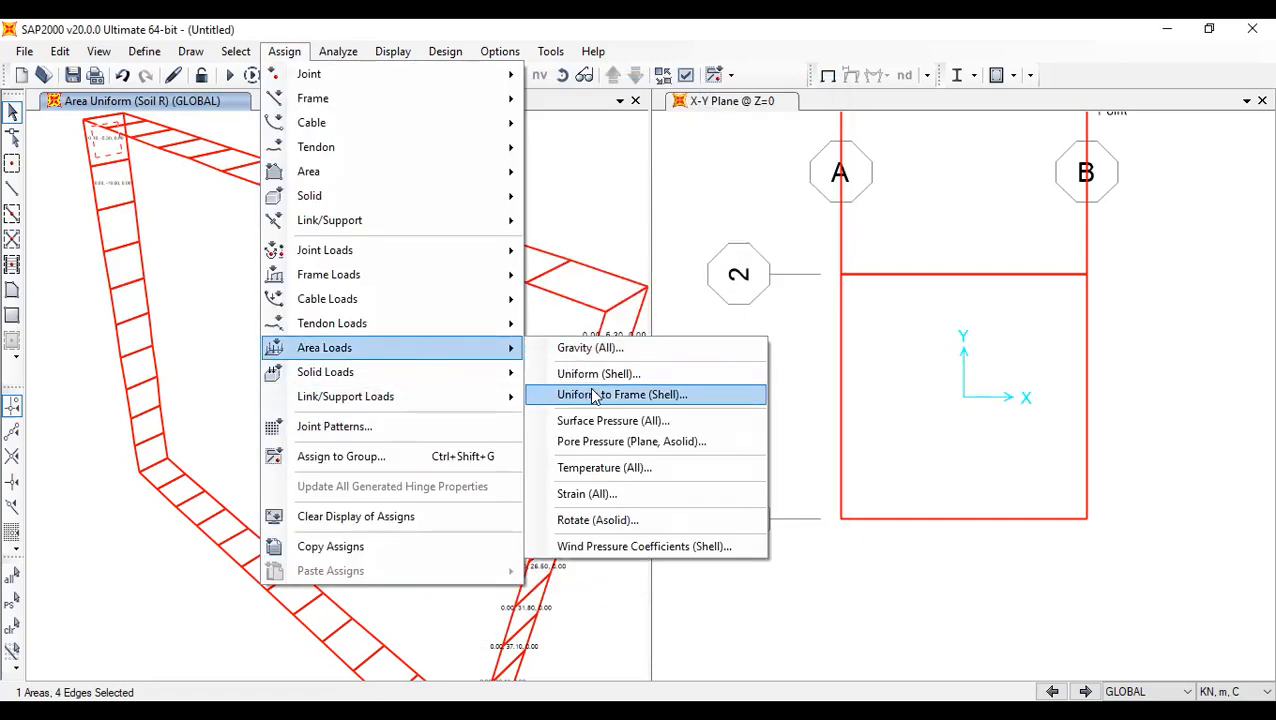
left_click(593, 395)
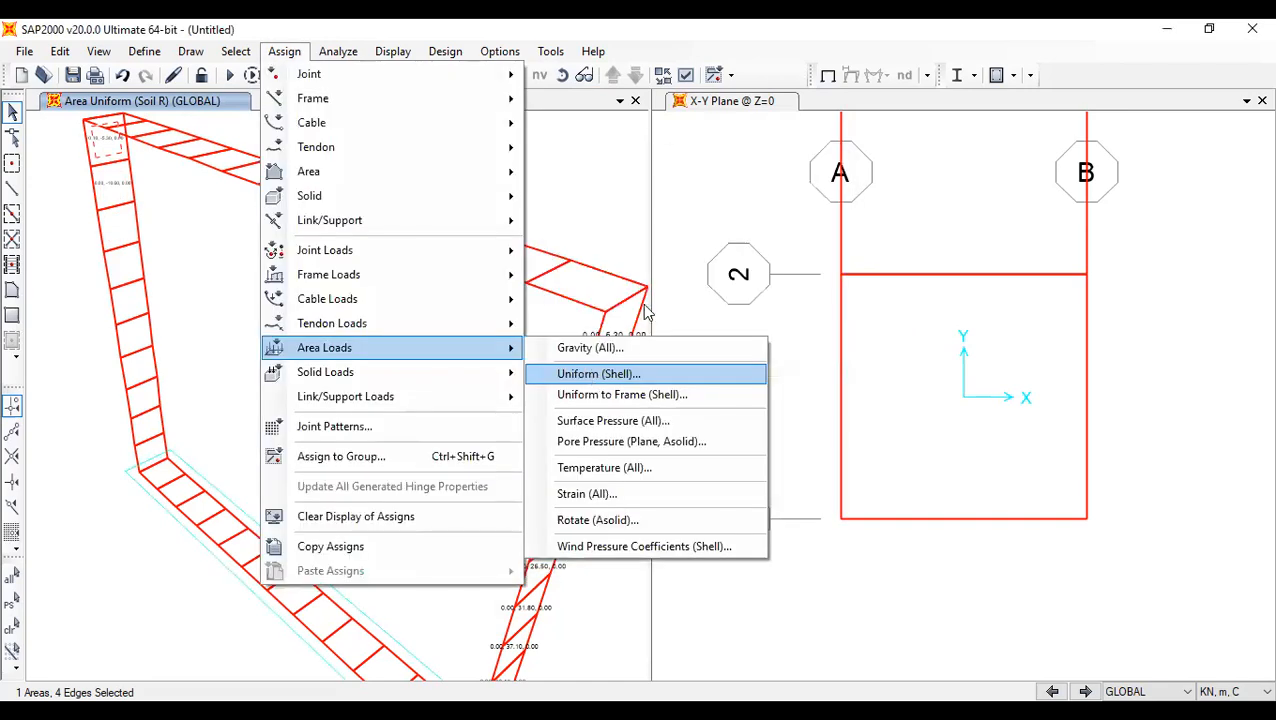
key("Return")
left_click(651, 217)
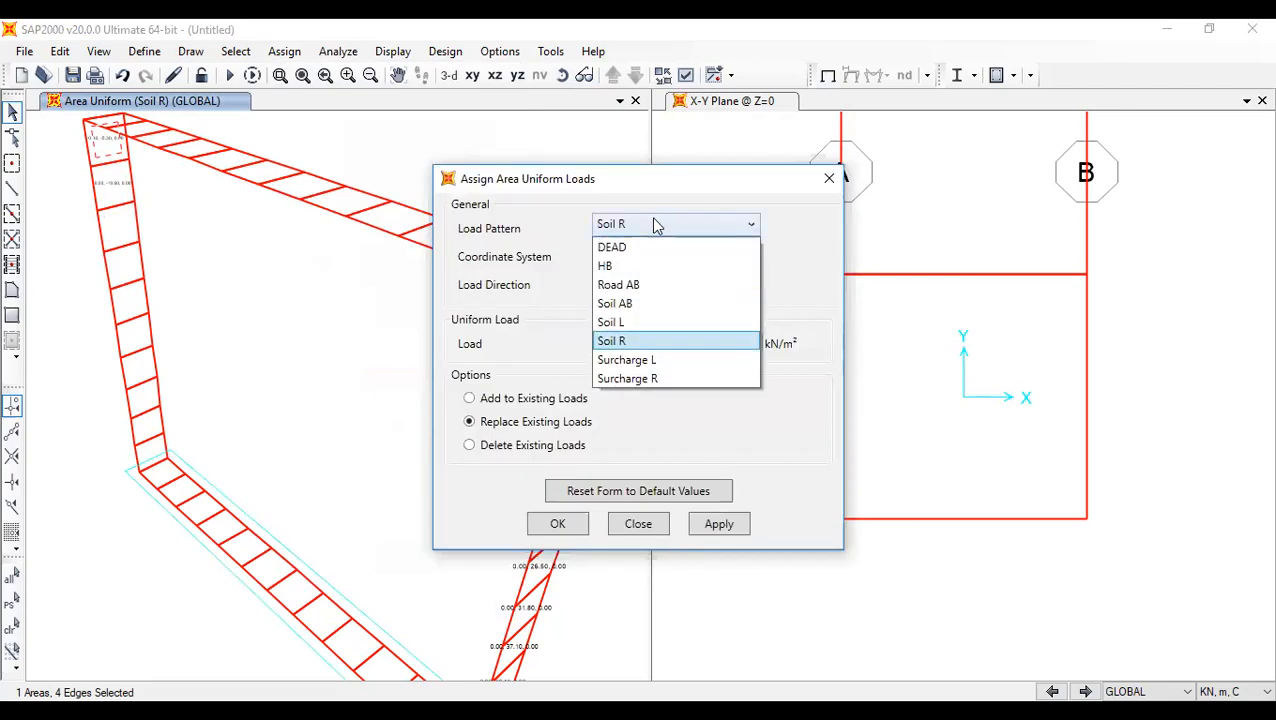
left_click(662, 326)
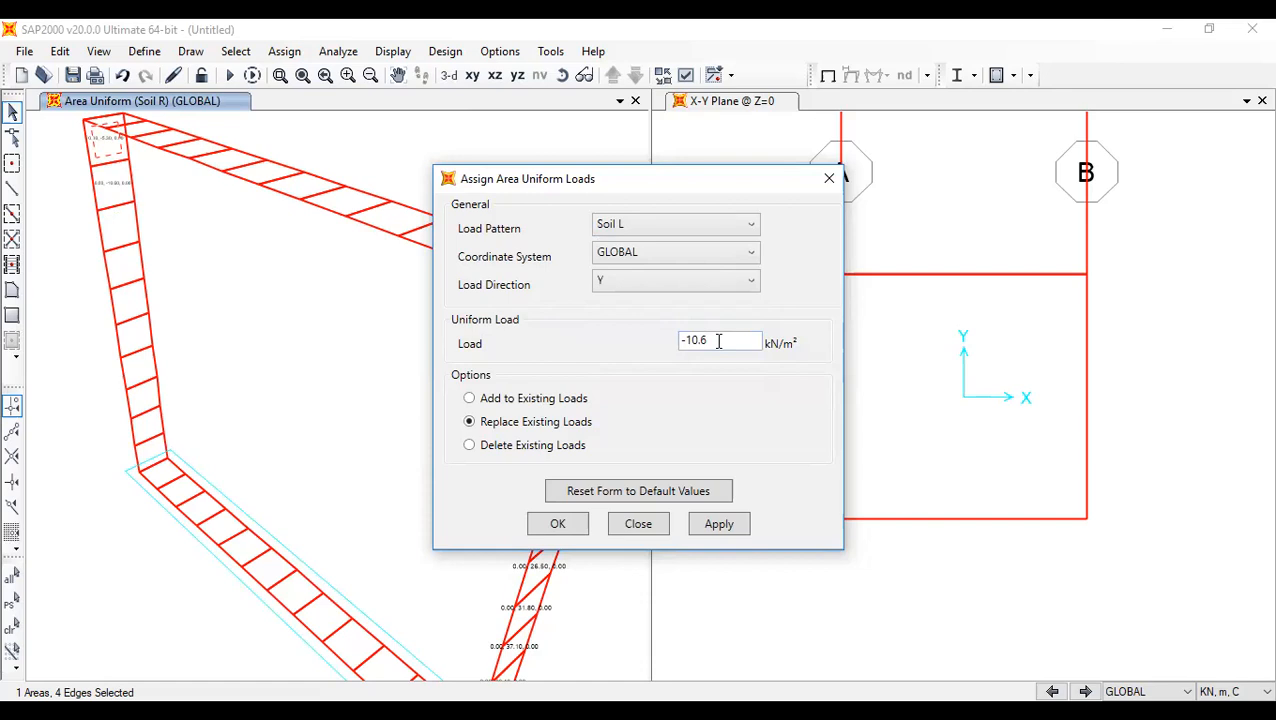
left_click(628, 240)
left_click(636, 342)
left_click(536, 446)
left_click(551, 526)
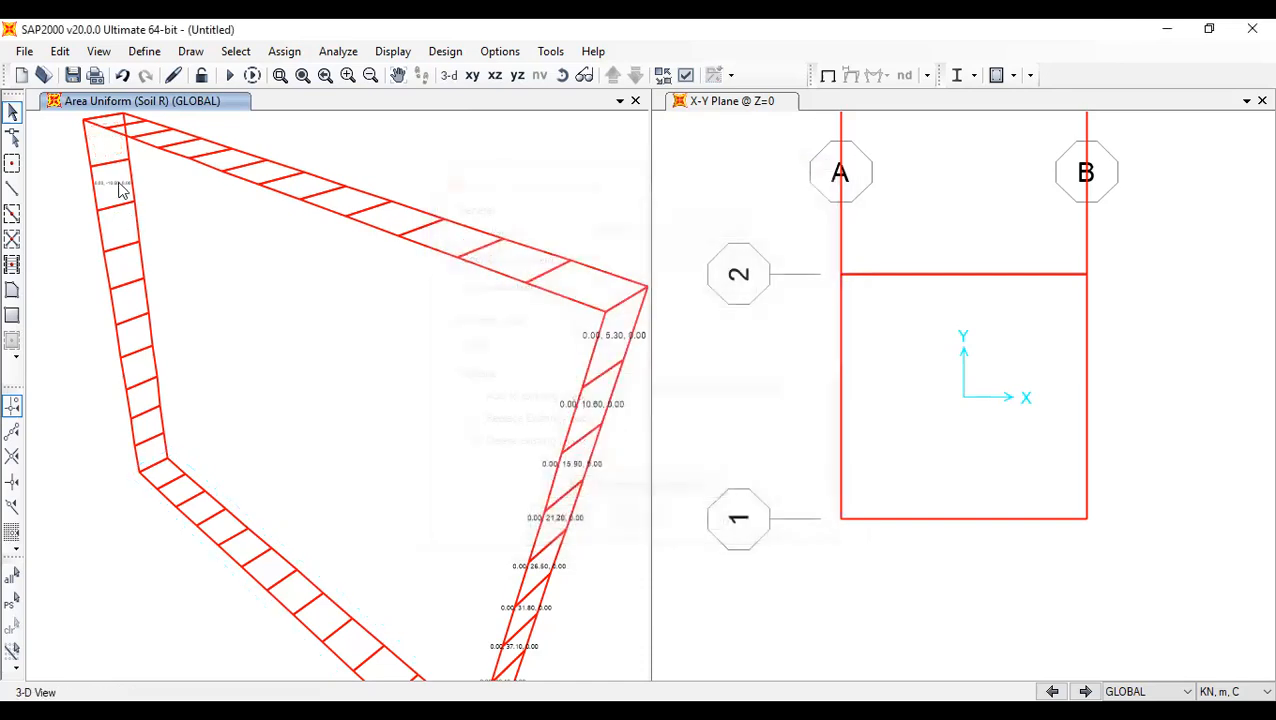
- Delete the existing Soil R uniform shell load from the second panel of the opposite wall
left_click(119, 182)
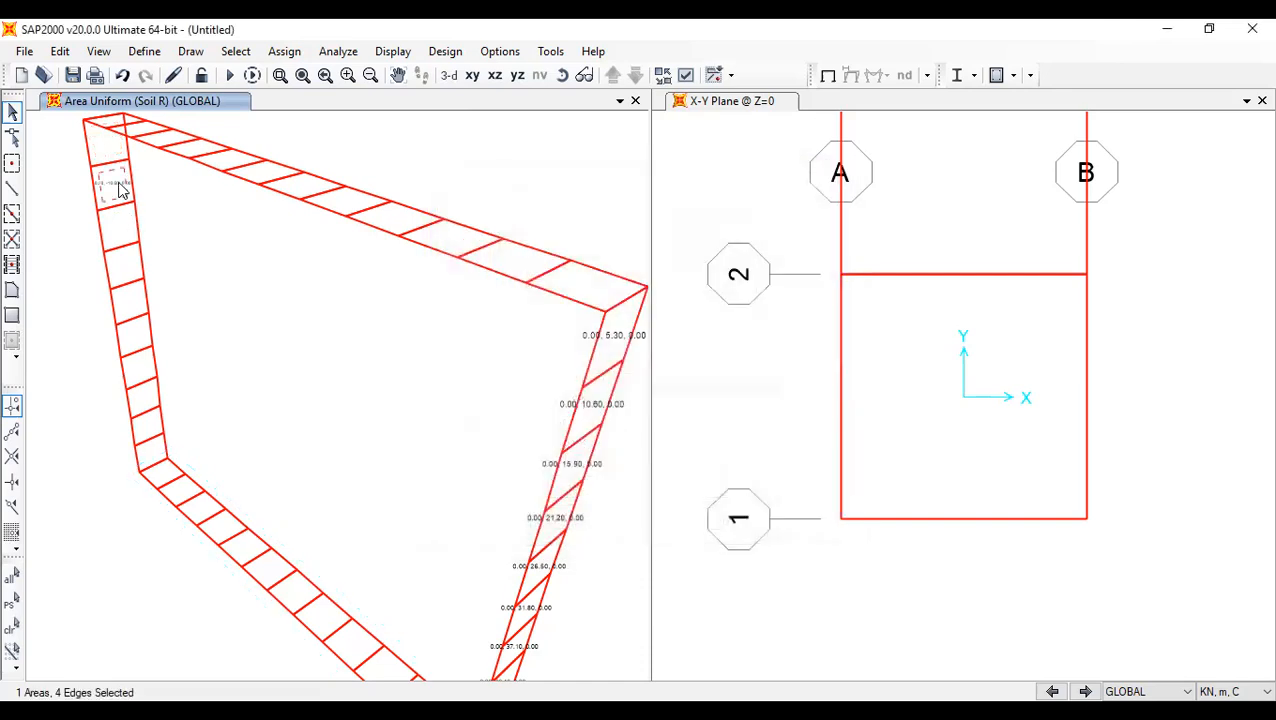
left_click(284, 51)
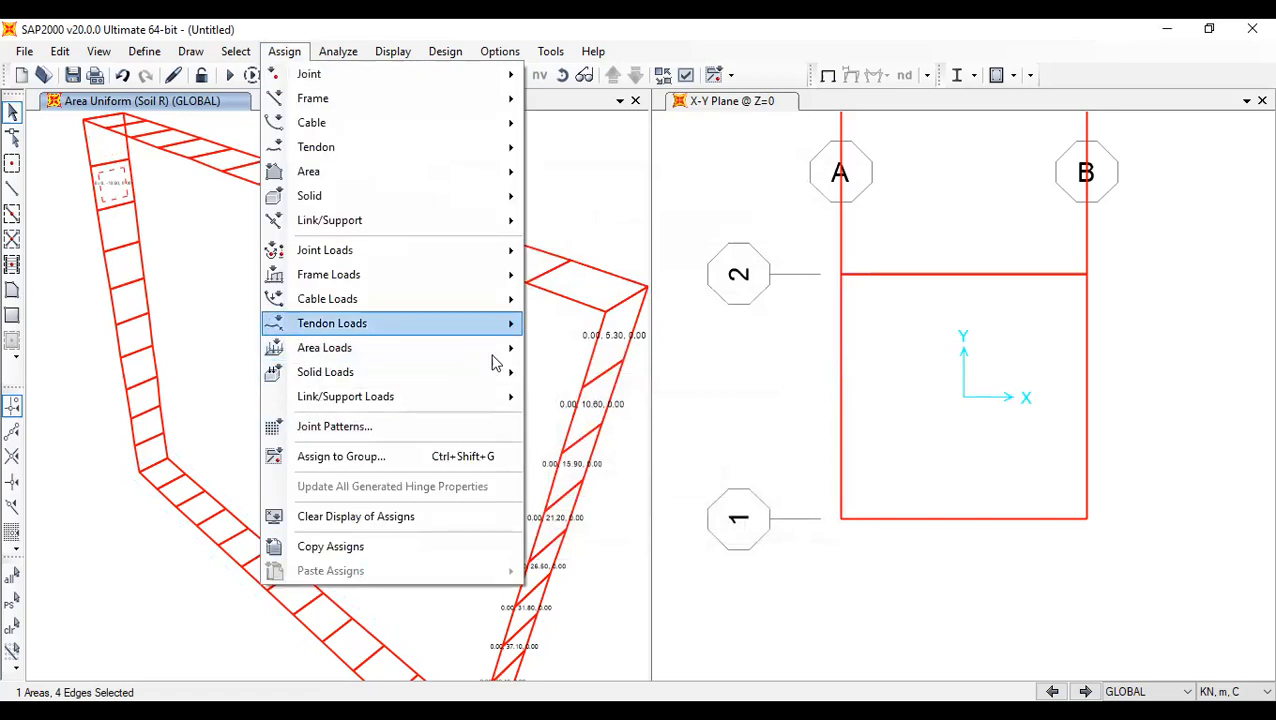
mouse_move(500, 350)
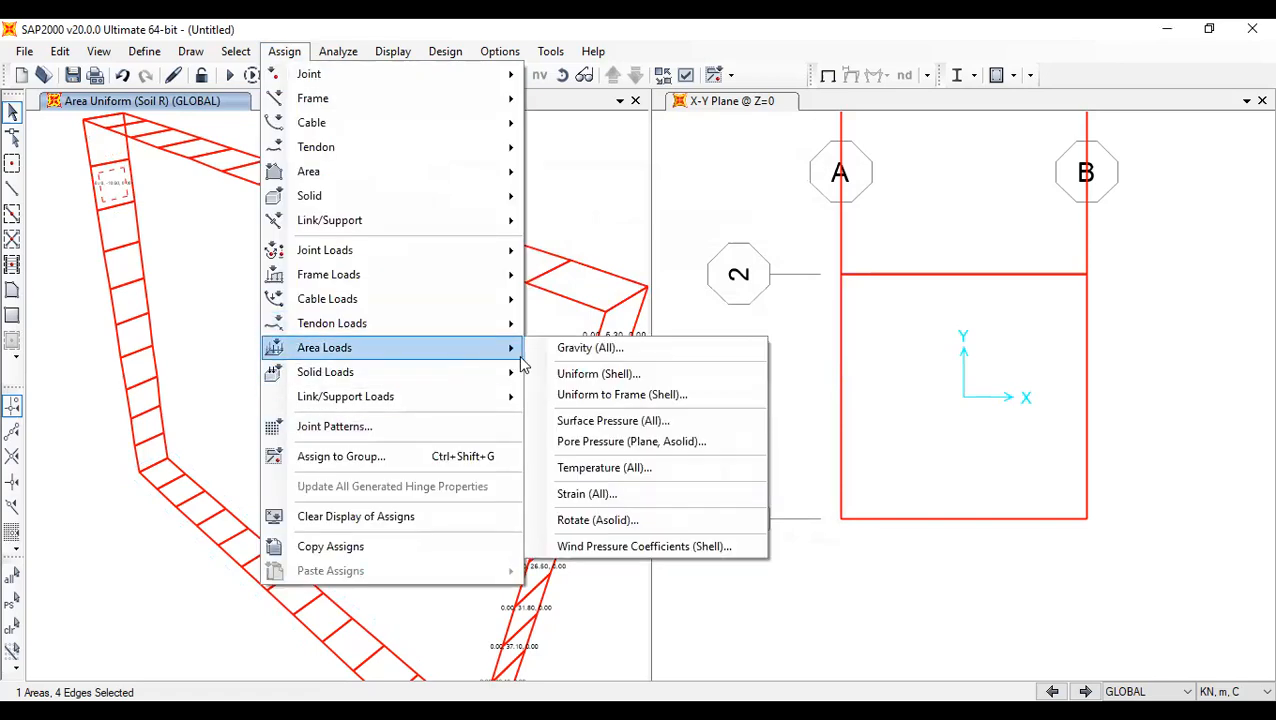
left_click(627, 376)
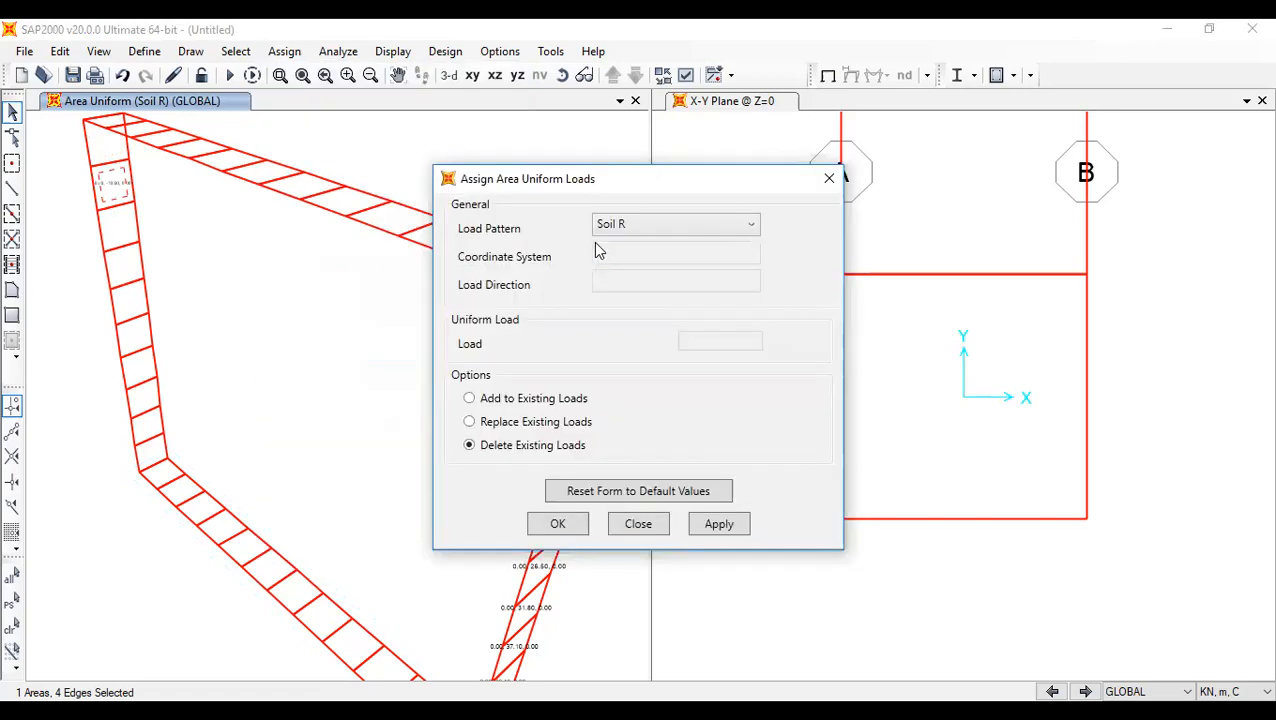
left_click(557, 525)
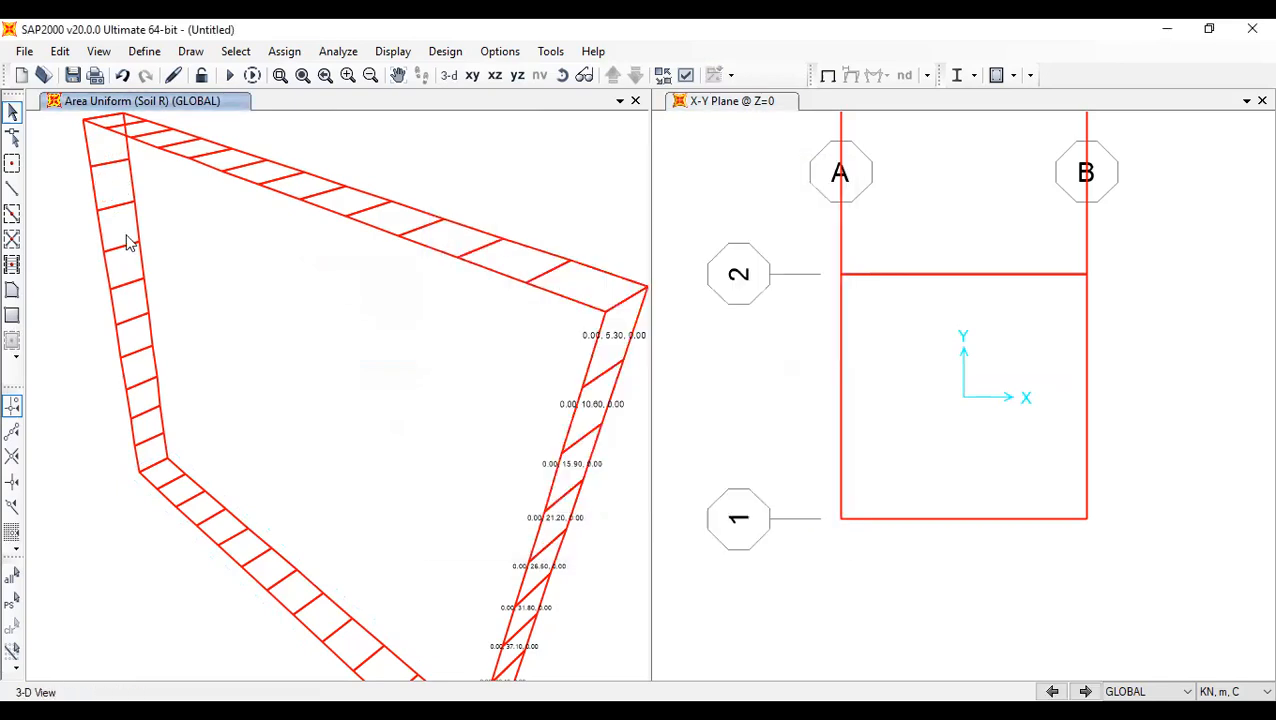
- Apply the deletion of existing Soil R uniform loads to the third panel from the top of the same wall
left_click(284, 51)
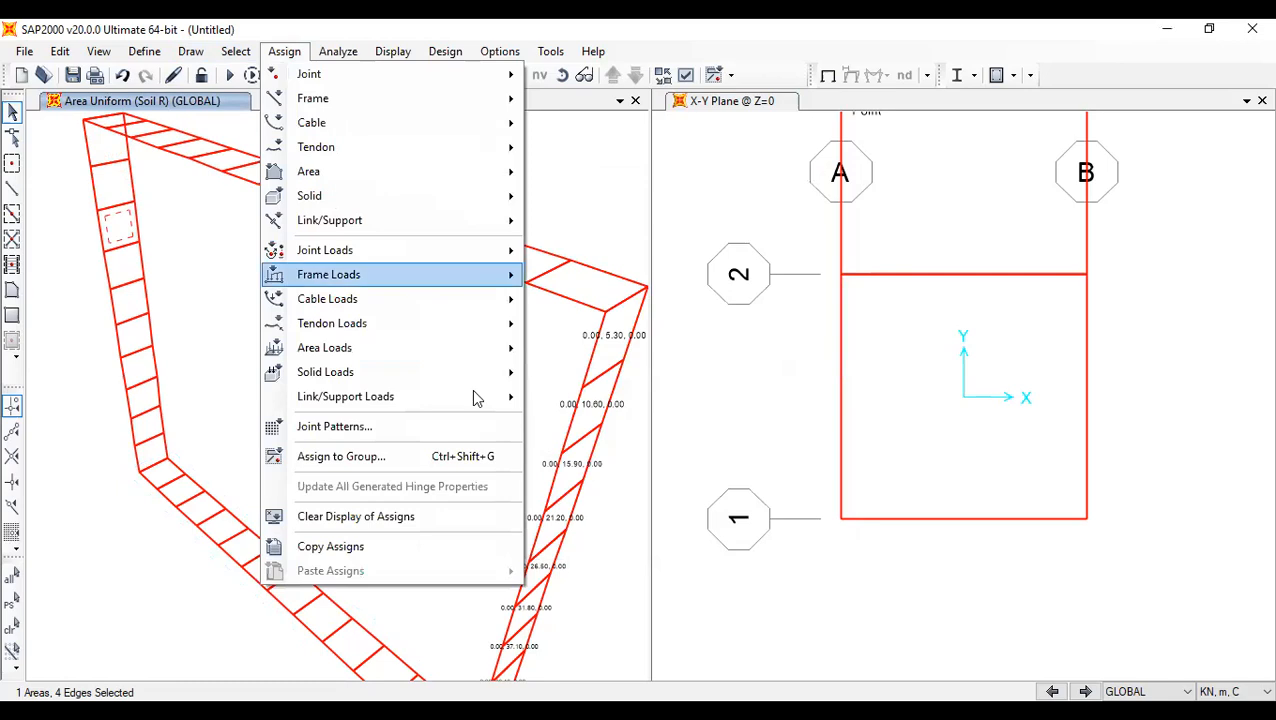
mouse_move(444, 356)
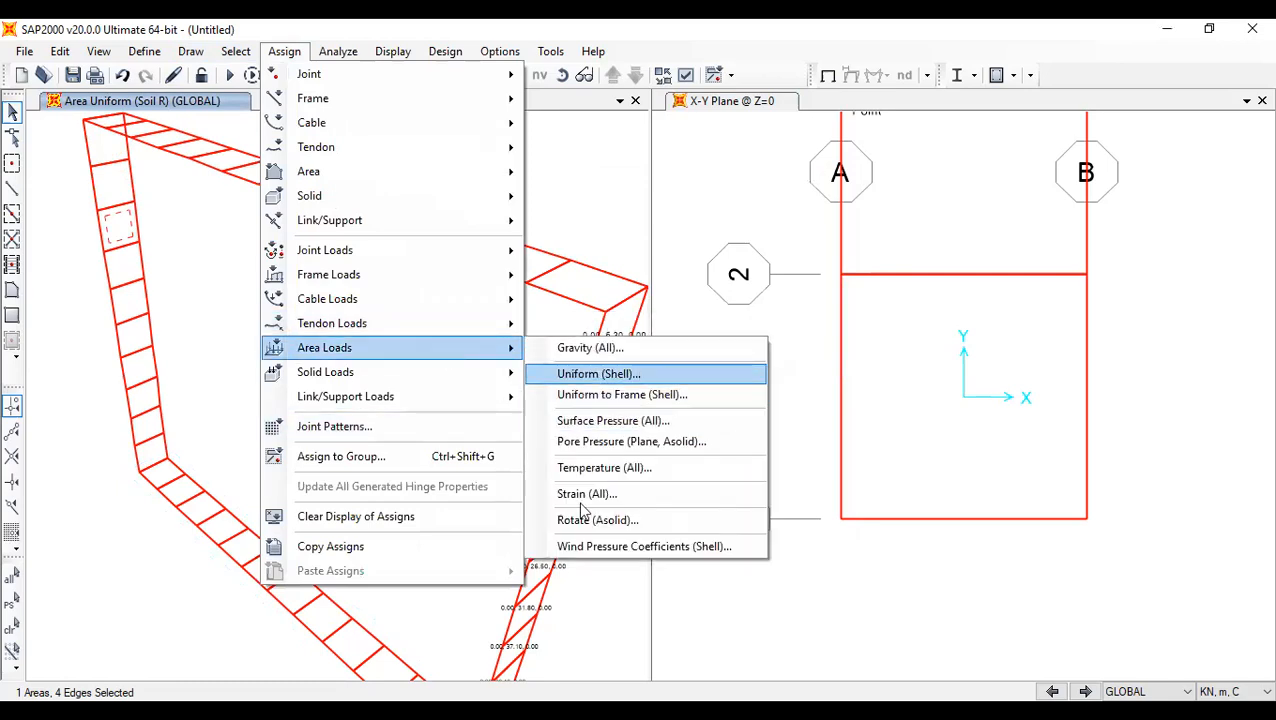
left_click(598, 373)
left_click(565, 526)
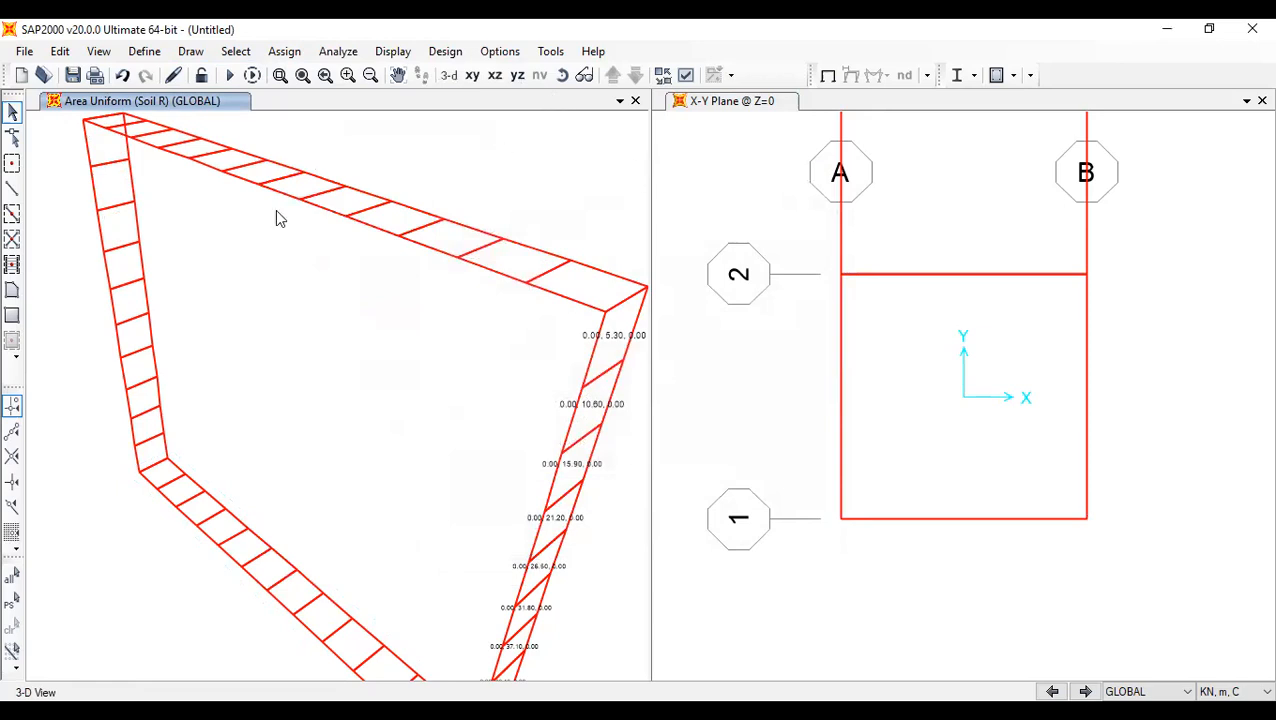
- Examine the Soil L uniform load values along the panels of the opposite wall, from top to bottom
left_click(99, 153)
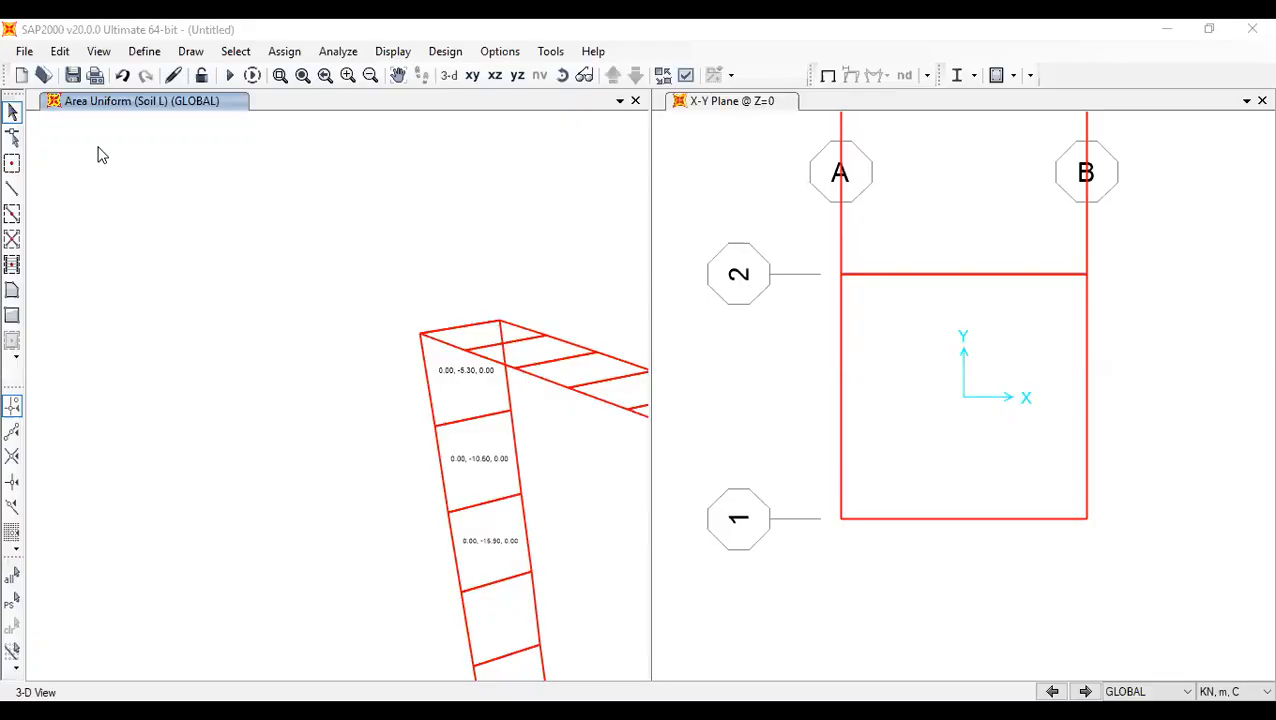
middle_click_drag(607, 373, 489, 181)
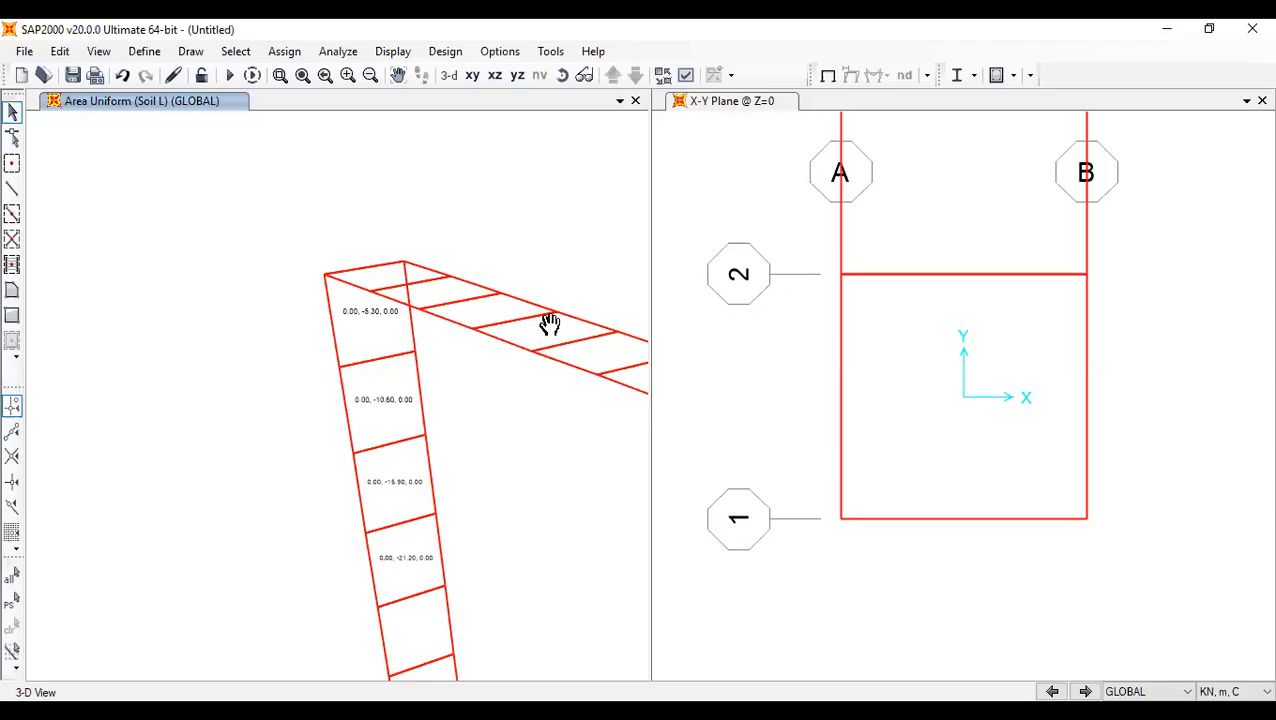
middle_click_drag(550, 323, 476, 293)
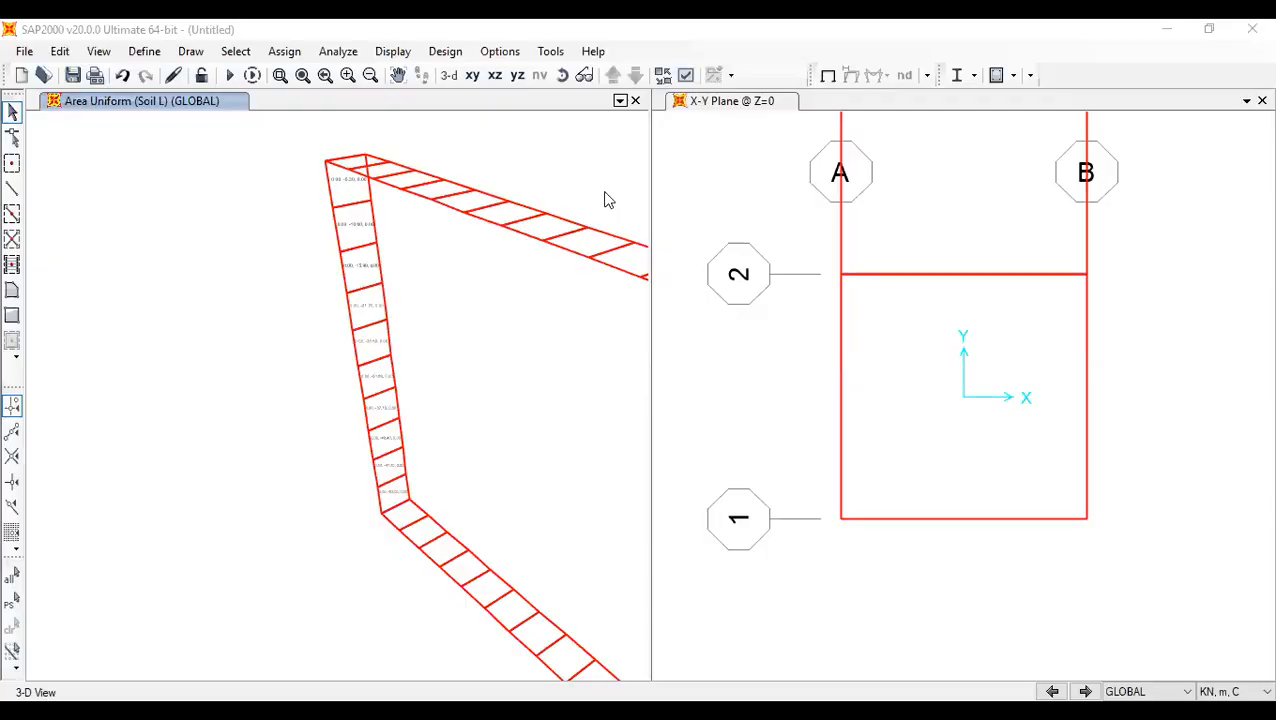
middle_click_drag(618, 402, 347, 302)
scroll(350, 303, "down", 3)
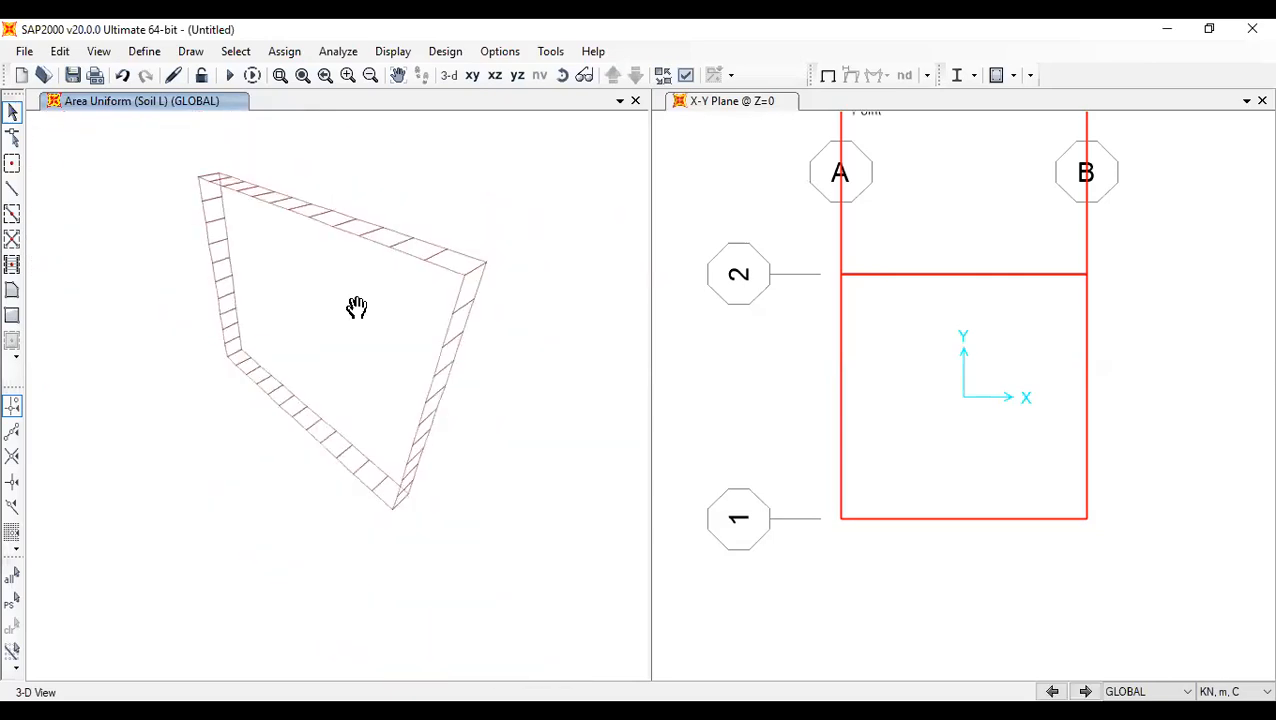
scroll(456, 301, "up", 3)
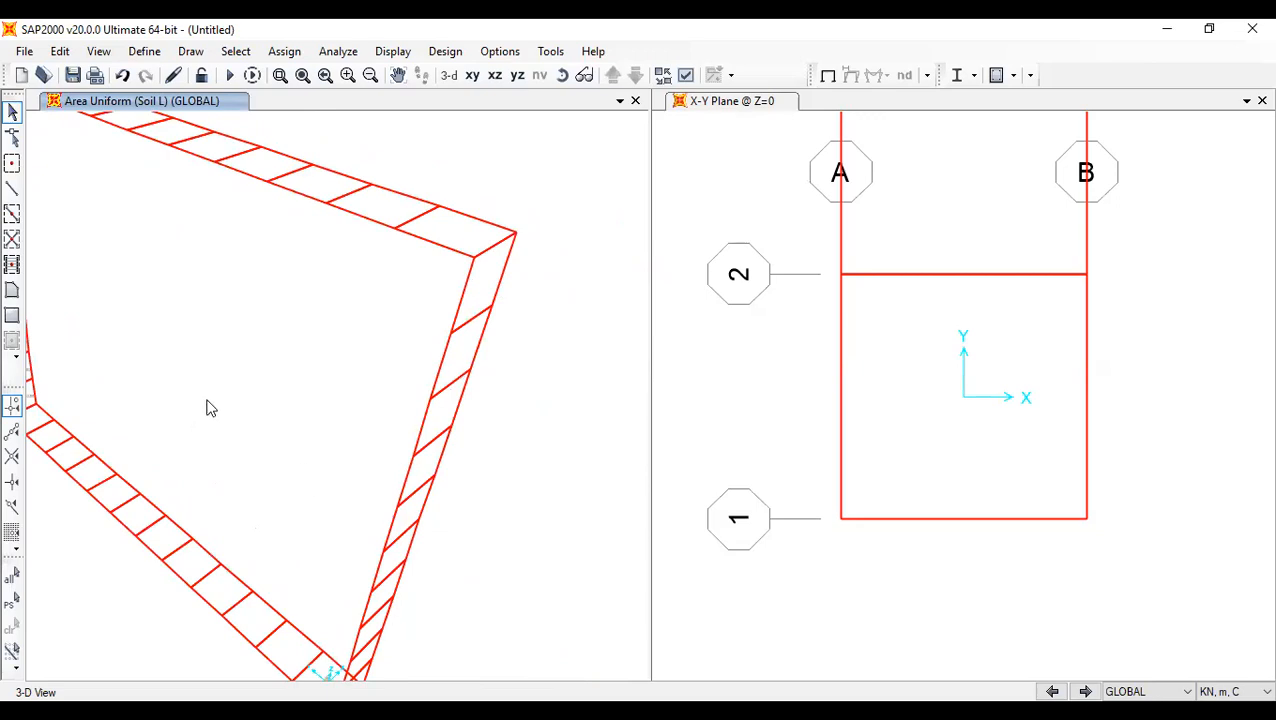
mouse_move(287, 335)
middle_mouse_down()
mouse_move(607, 427)
mouse_move(273, 191)
mouse_move(445, 340)
middle_mouse_up()
scroll(335, 220, "up", 3)
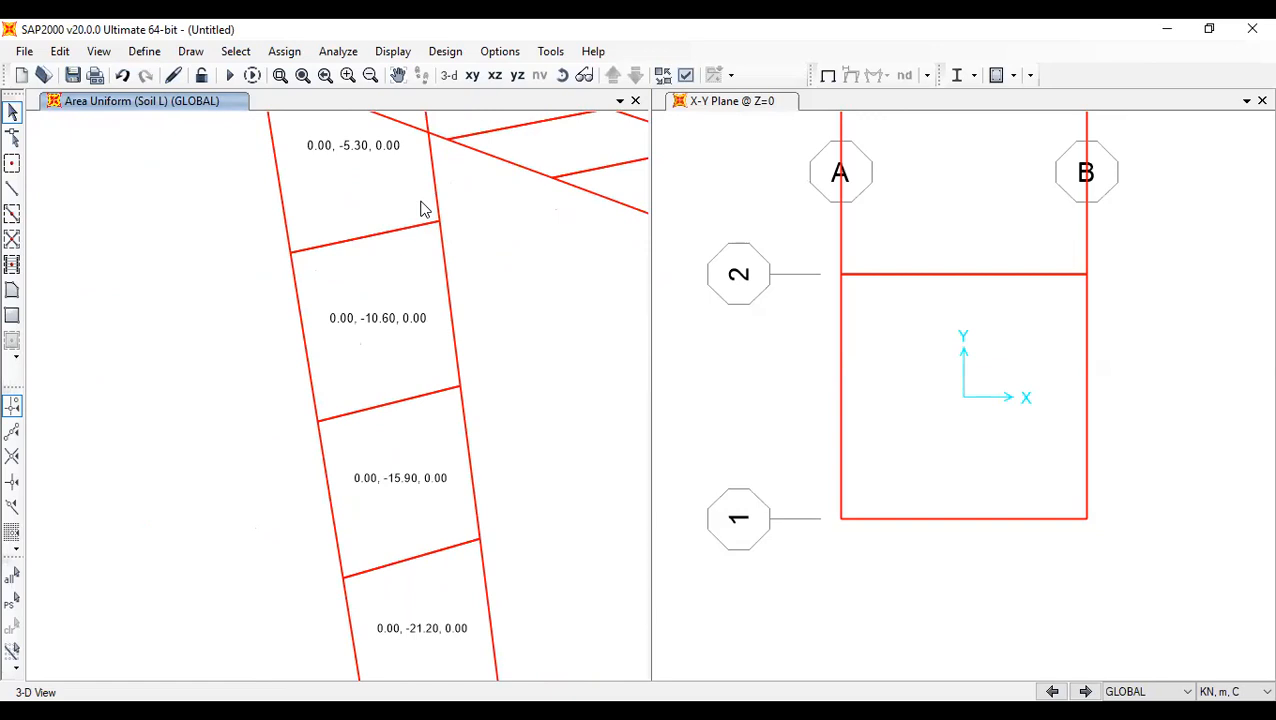
scroll(421, 208, "down", 2)
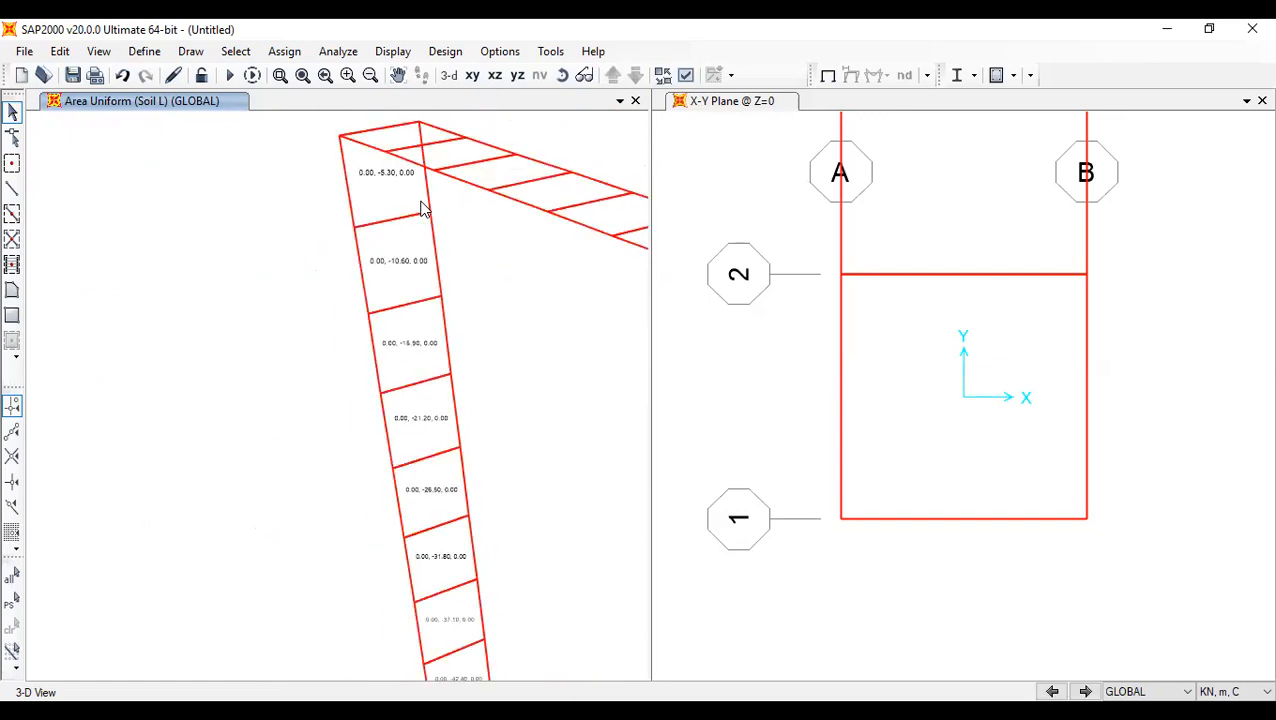
scroll(421, 208, "down", 4)
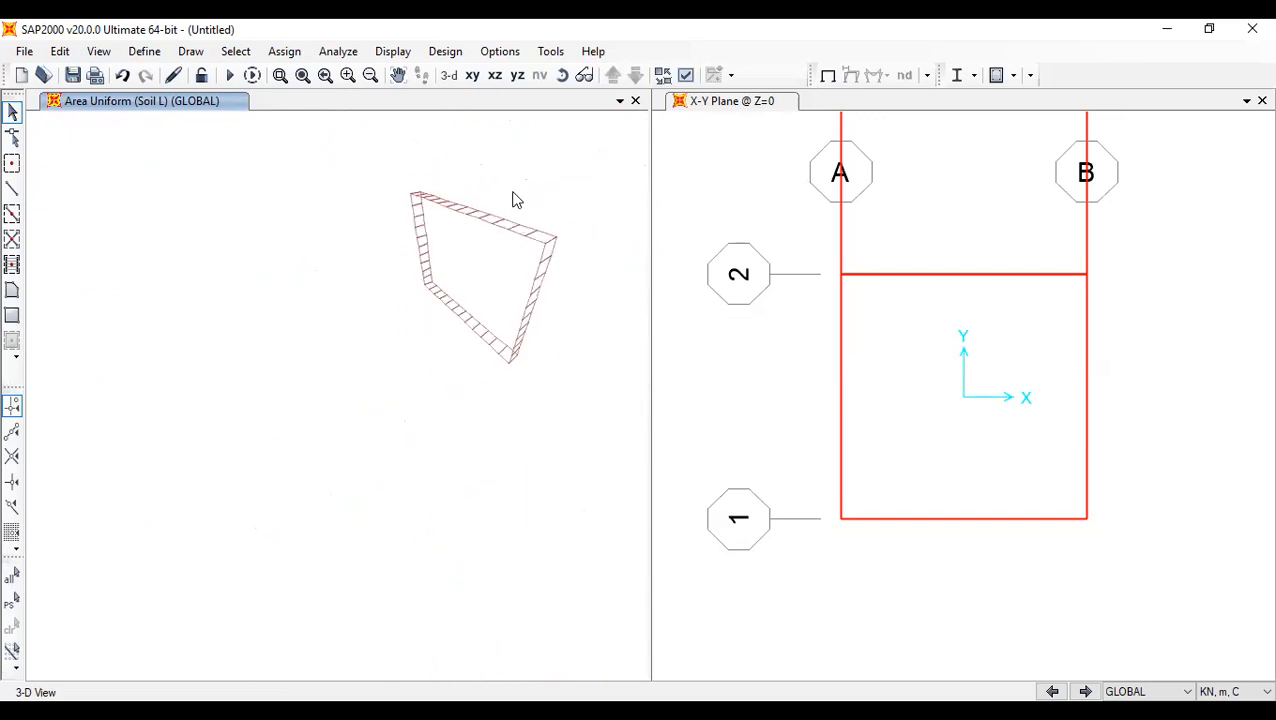
scroll(342, 245, "up", 8)
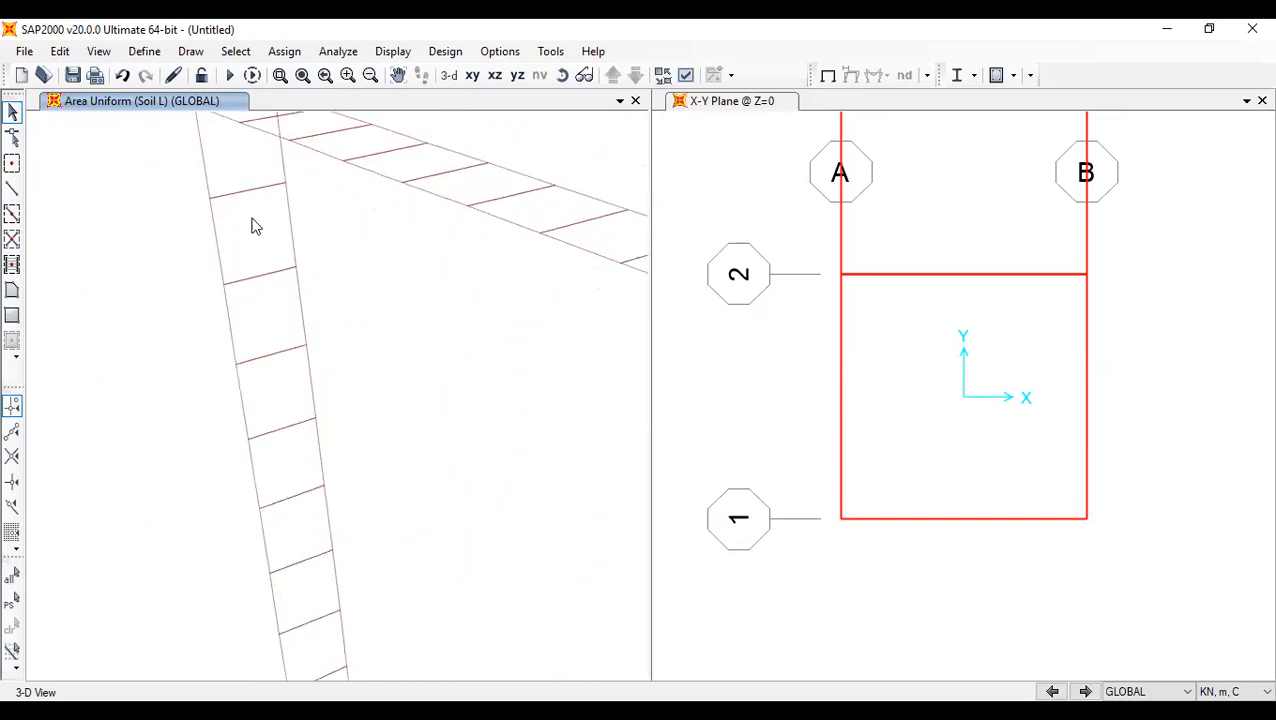
left_click(226, 230)
left_click(284, 51)
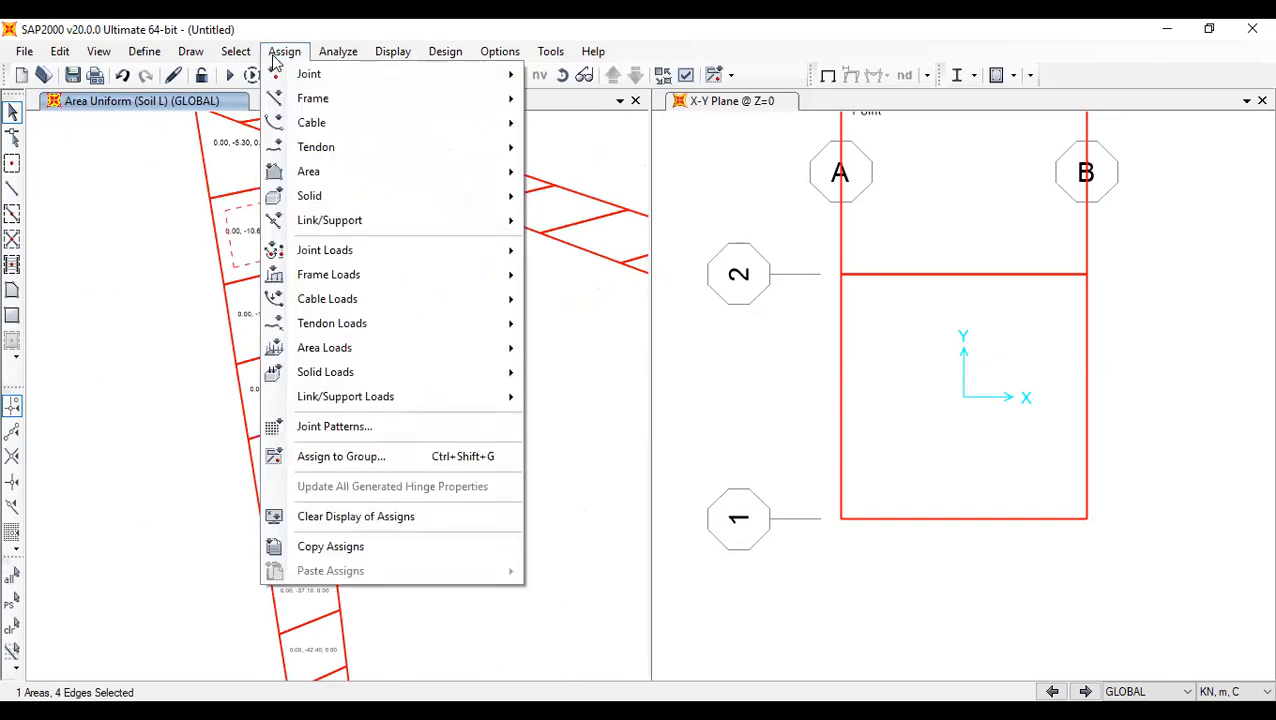
mouse_move(500, 373)
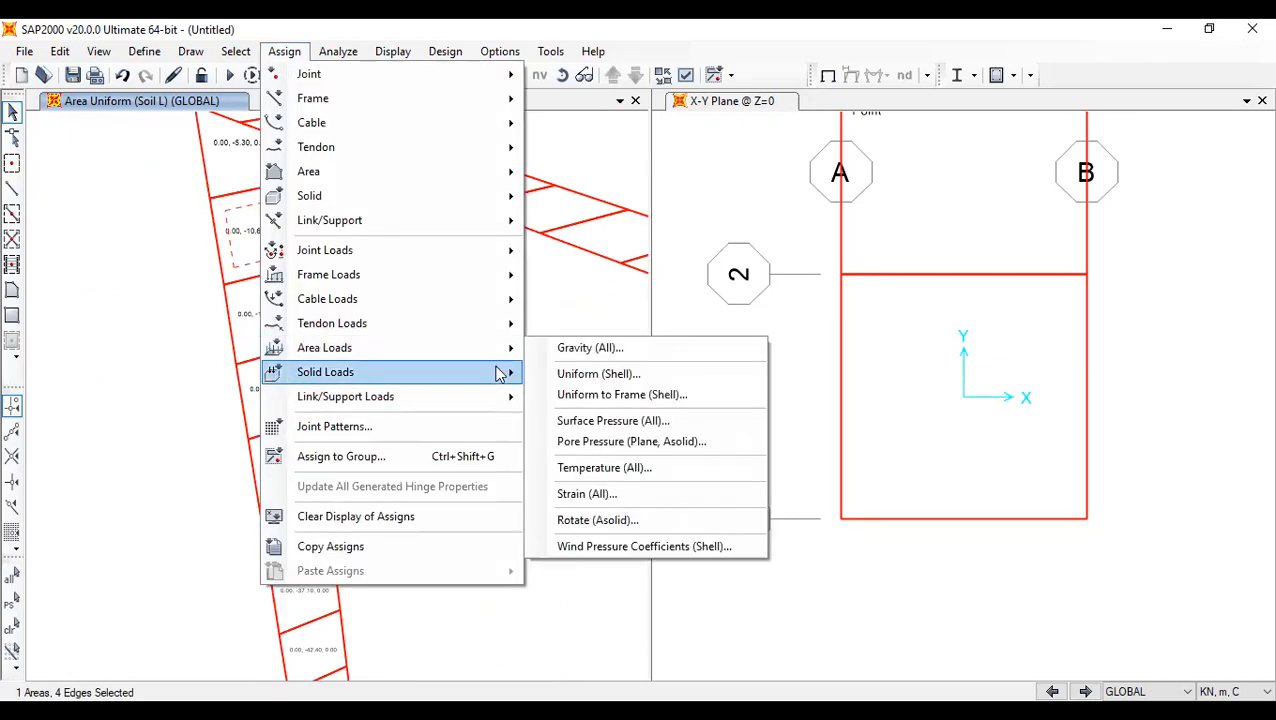
mouse_move(498, 347)
left_click(612, 383)
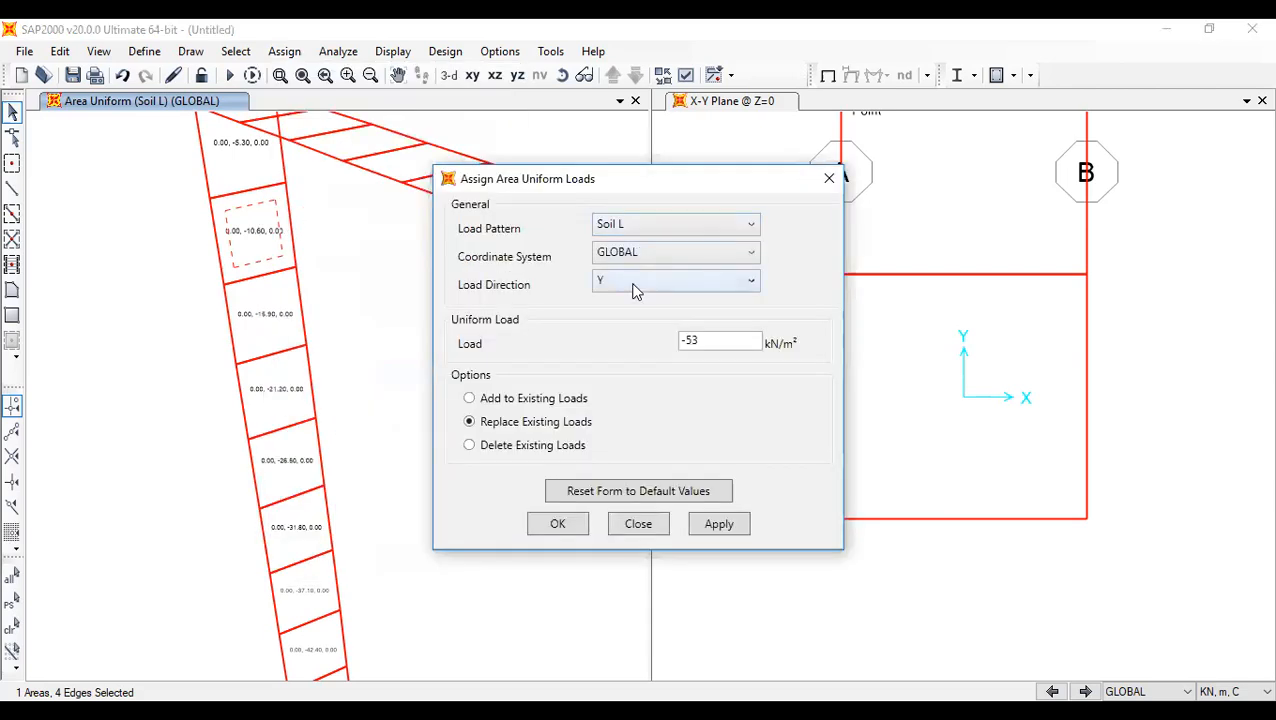
double_click(703, 339)
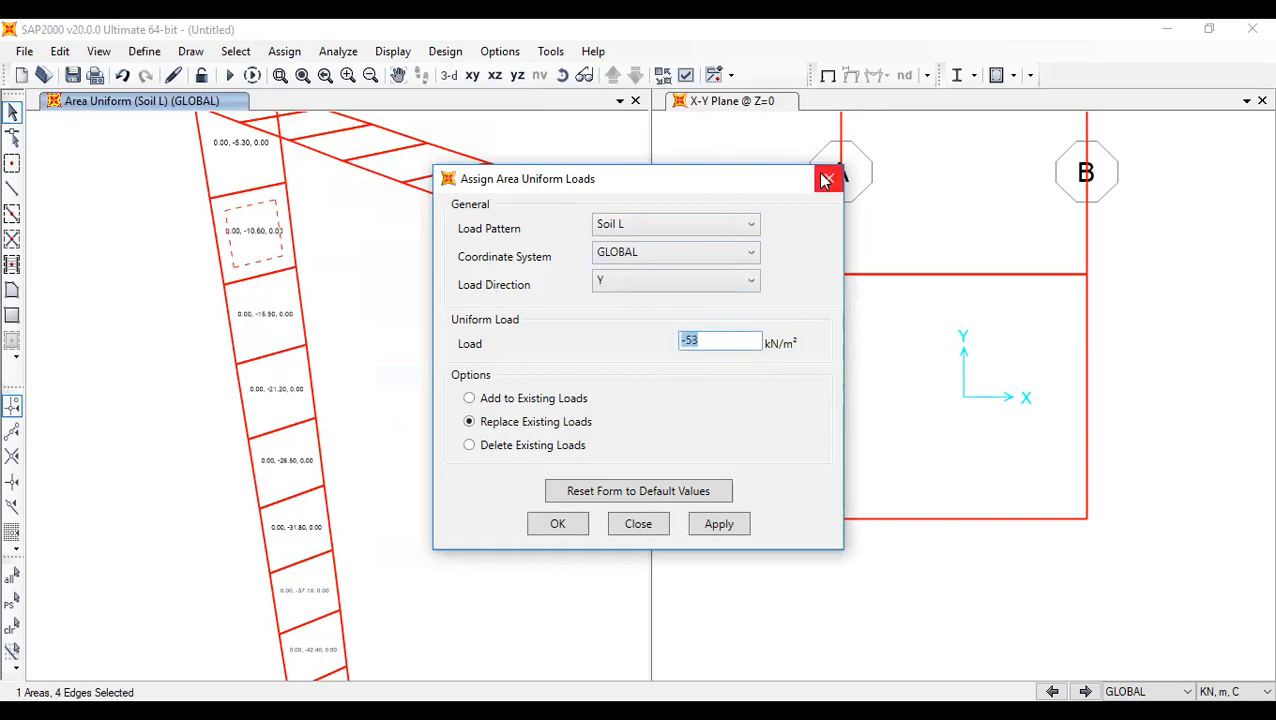
key("Escape")
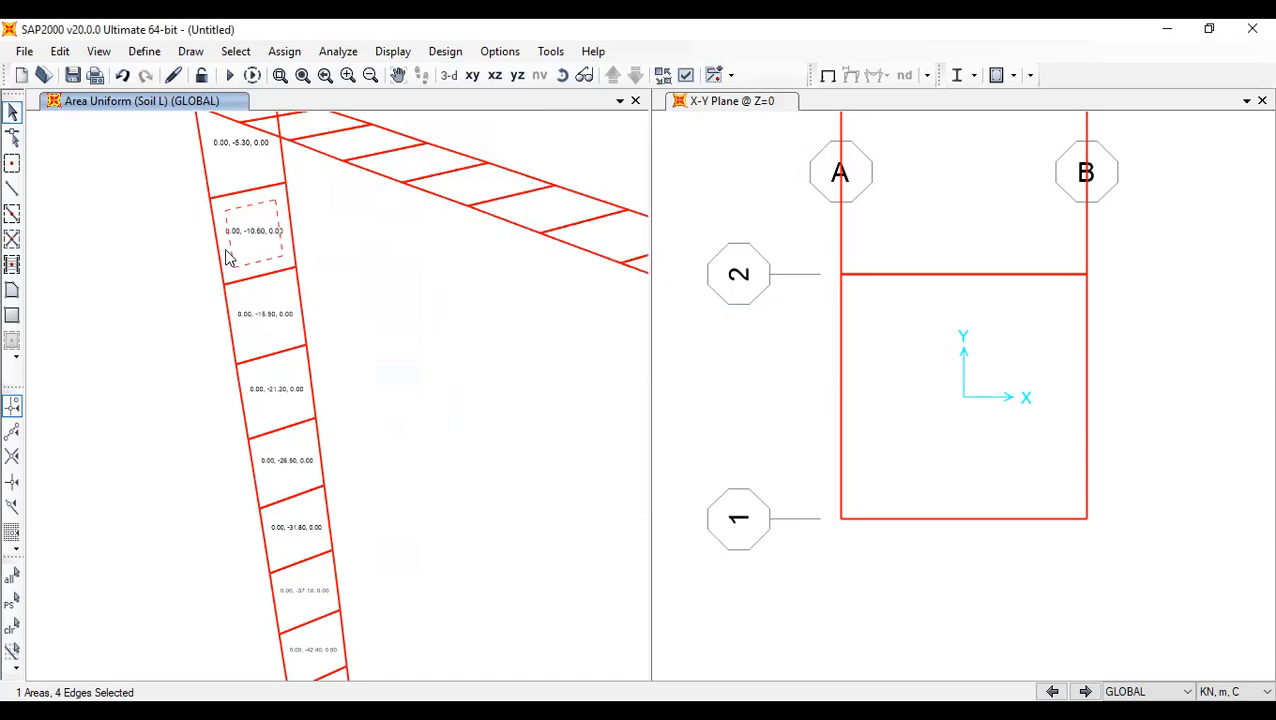
- Assign a uniform shell load of -14 kN/m² in the global Z direction to all twelve top slab panels under load pattern Soil AB
scroll(375, 287, "down", 2)
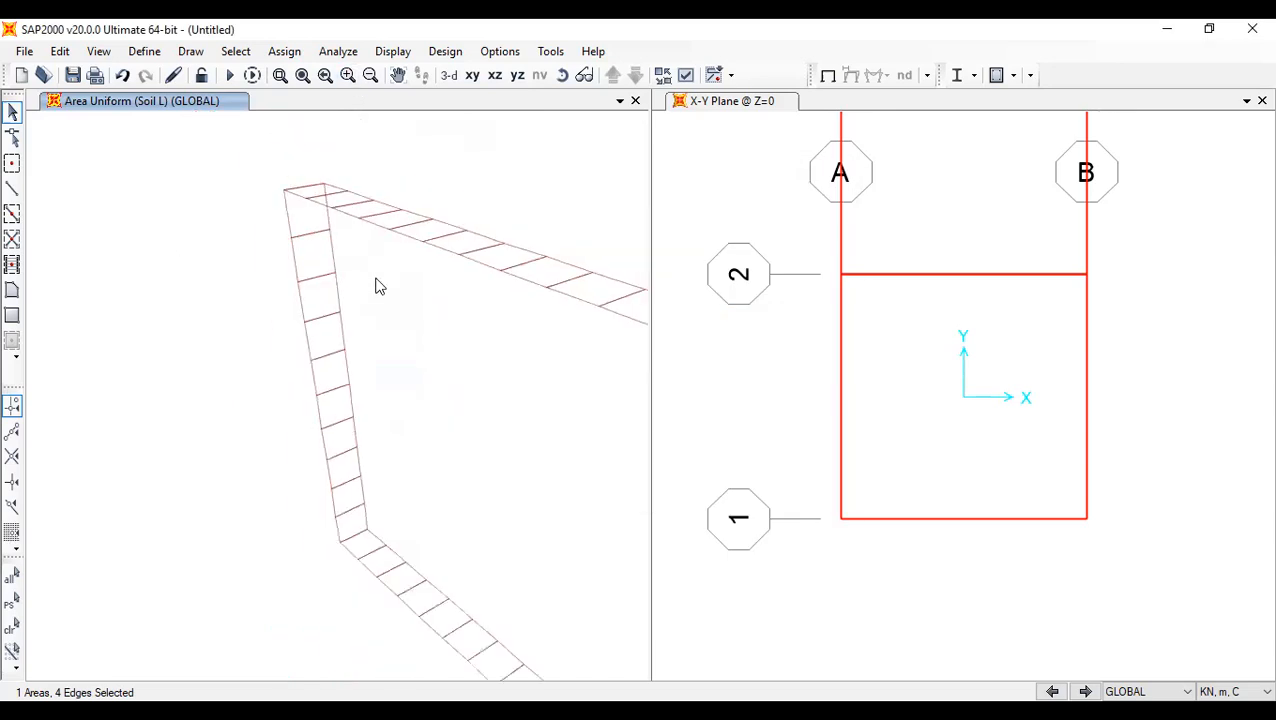
middle_click_drag(430, 396, 370, 384, "shift")
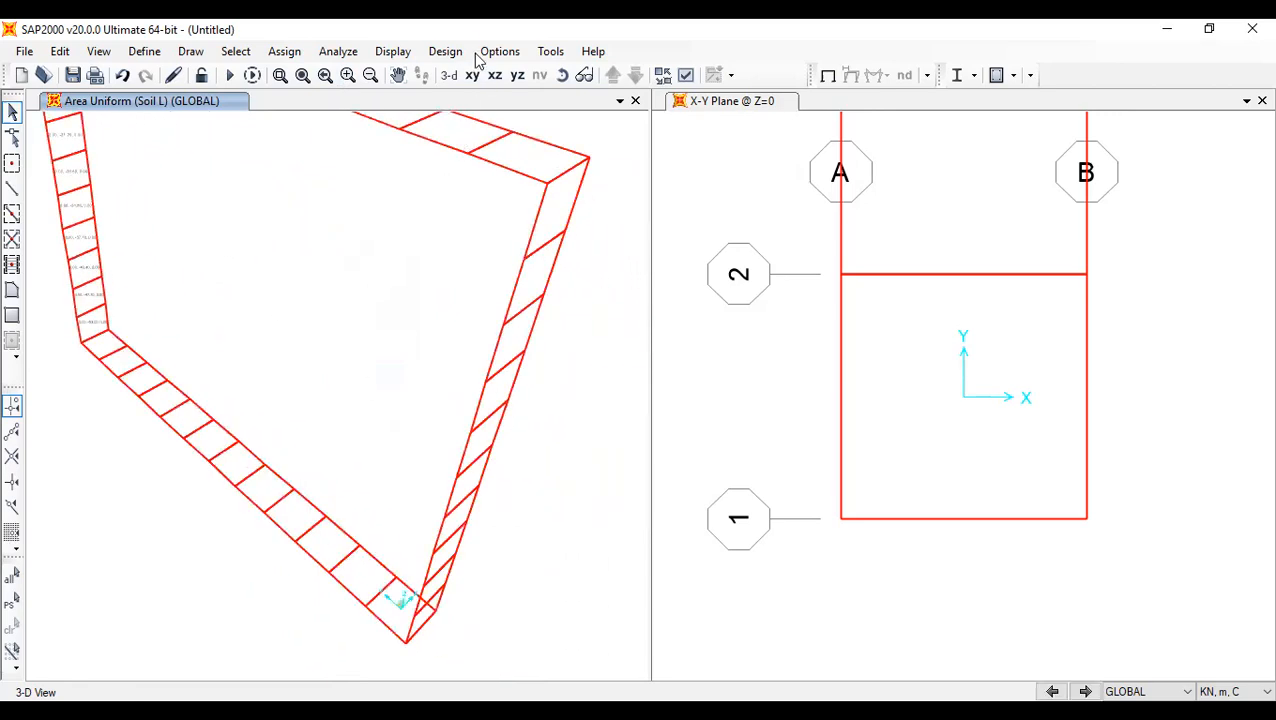
middle_click_drag(425, 192, 478, 427, "shift")
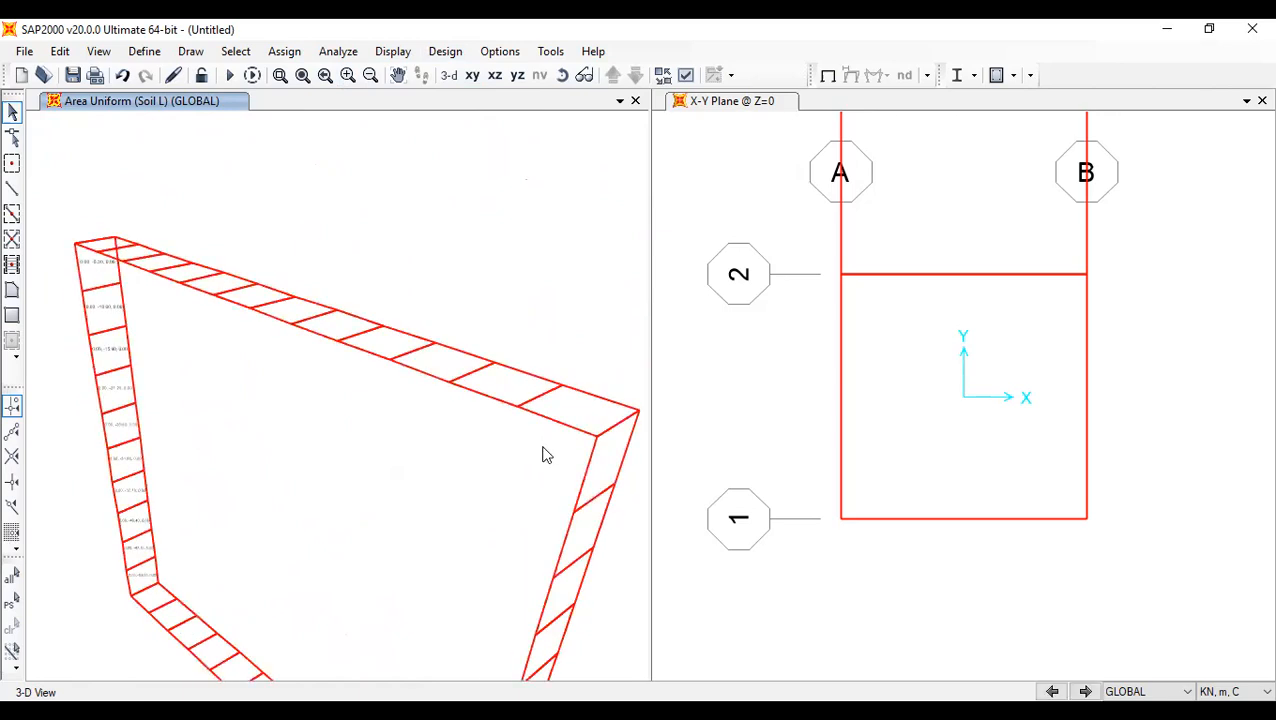
left_click_drag(550, 438, 166, 186)
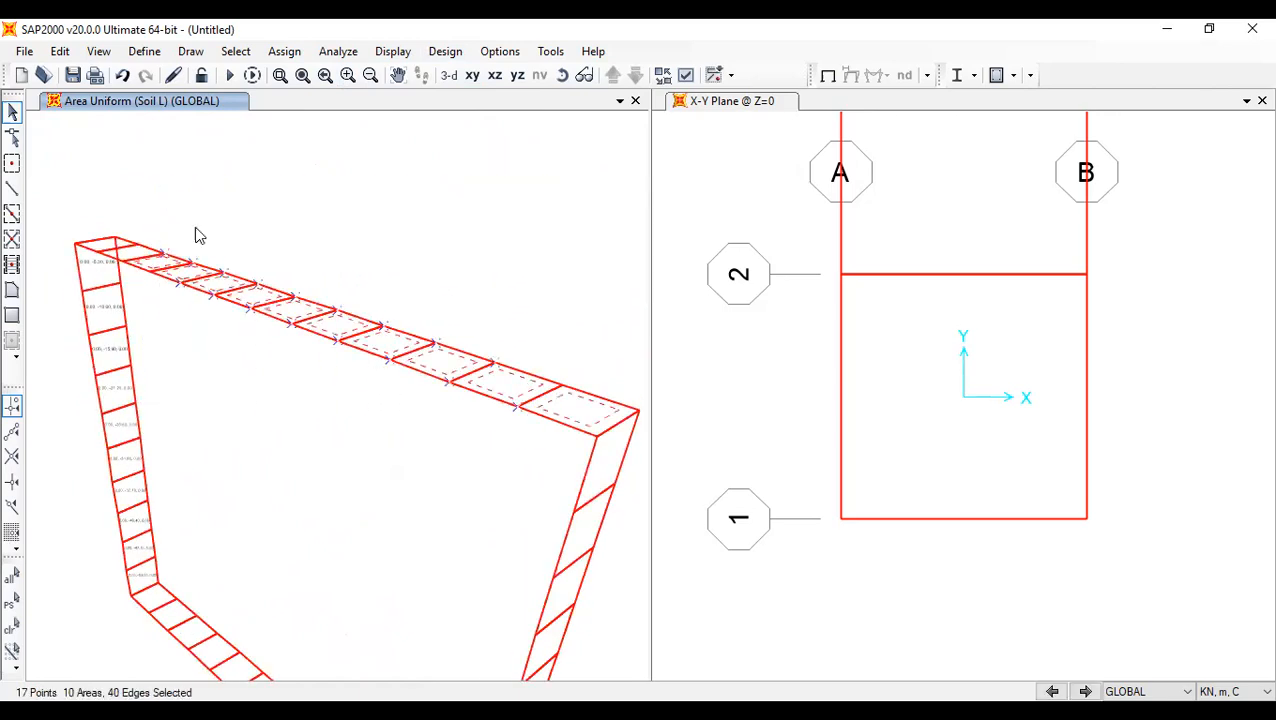
scroll(136, 265, "up", 3)
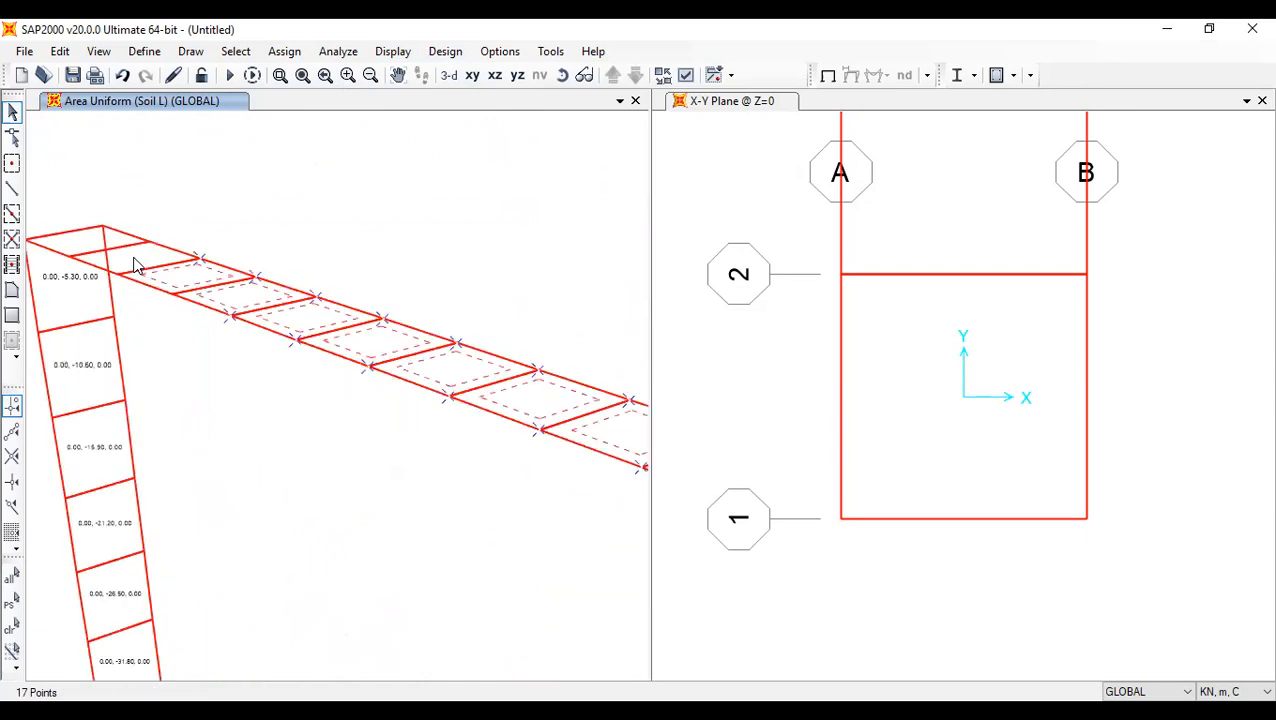
left_click(128, 252)
left_click(117, 243)
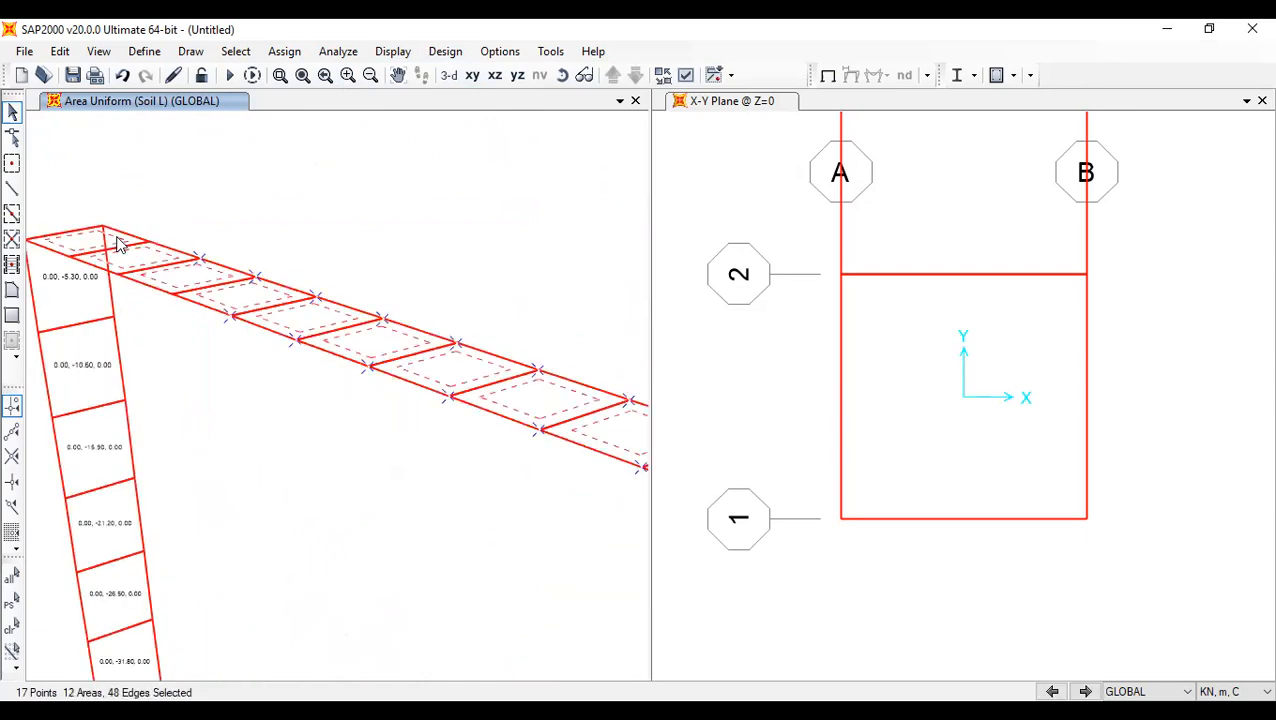
left_click(292, 55)
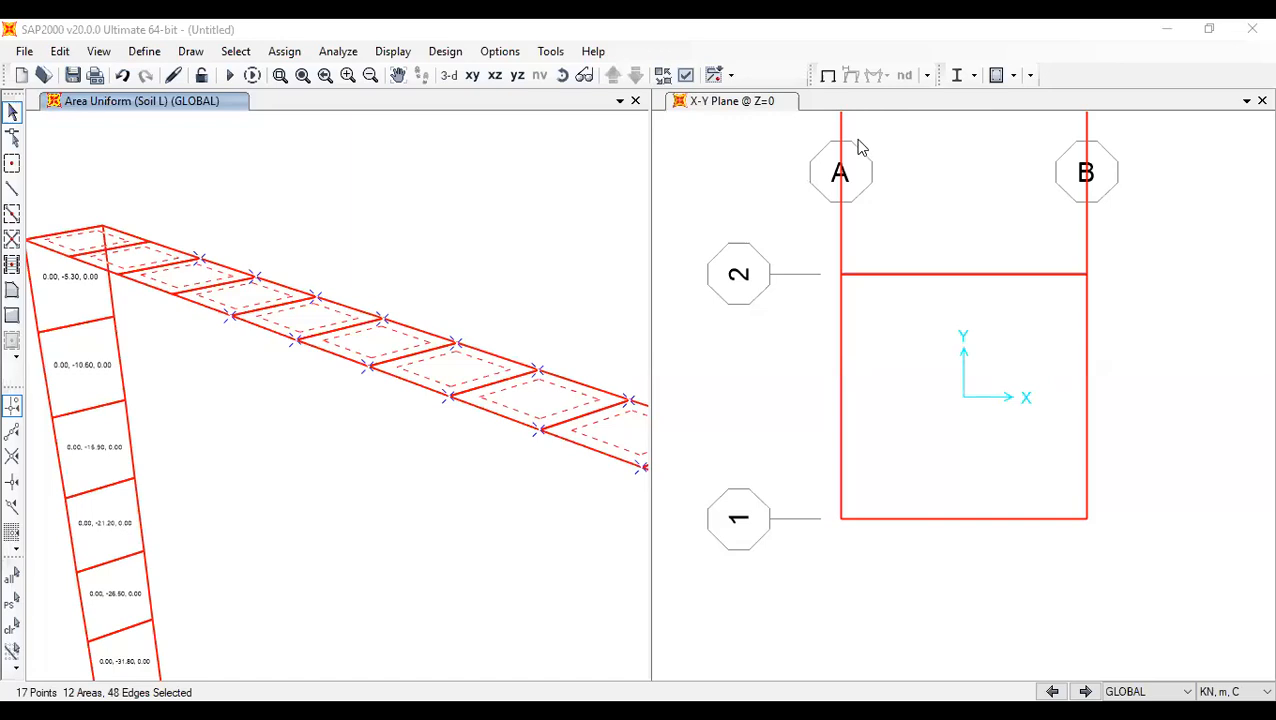
scroll(247, 318, "down", 2)
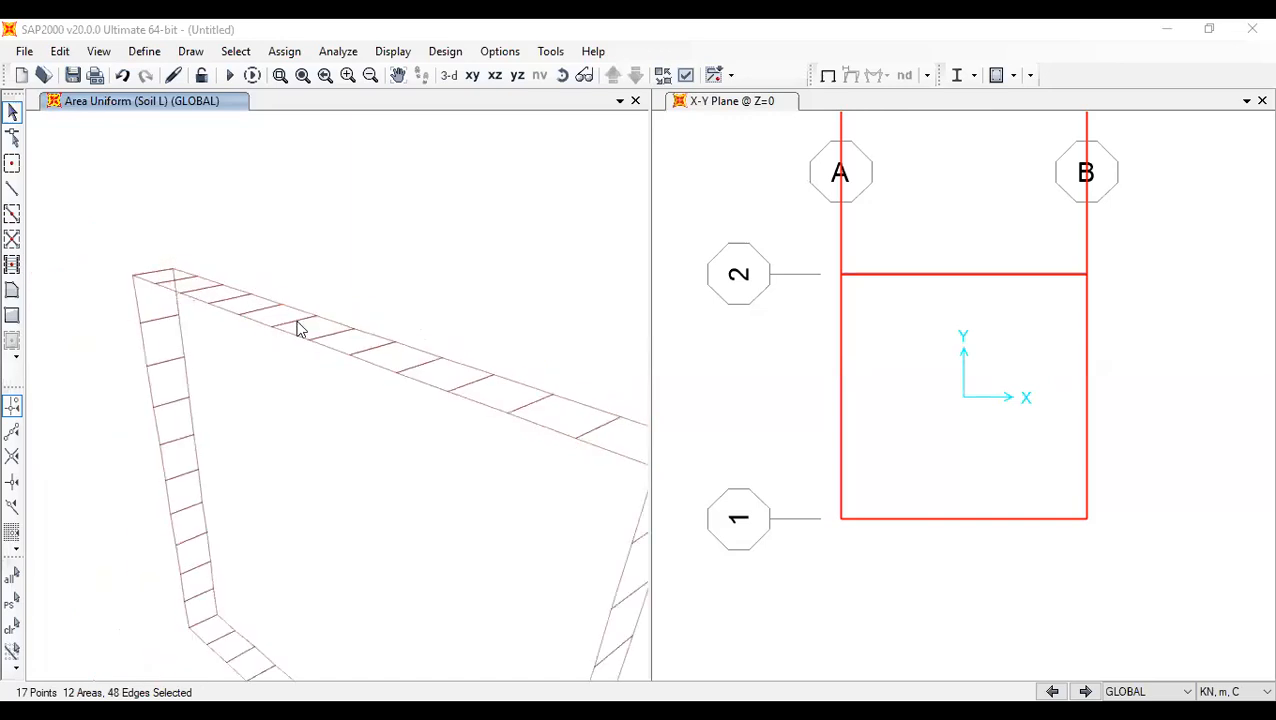
middle_click_drag(390, 498, 333, 498)
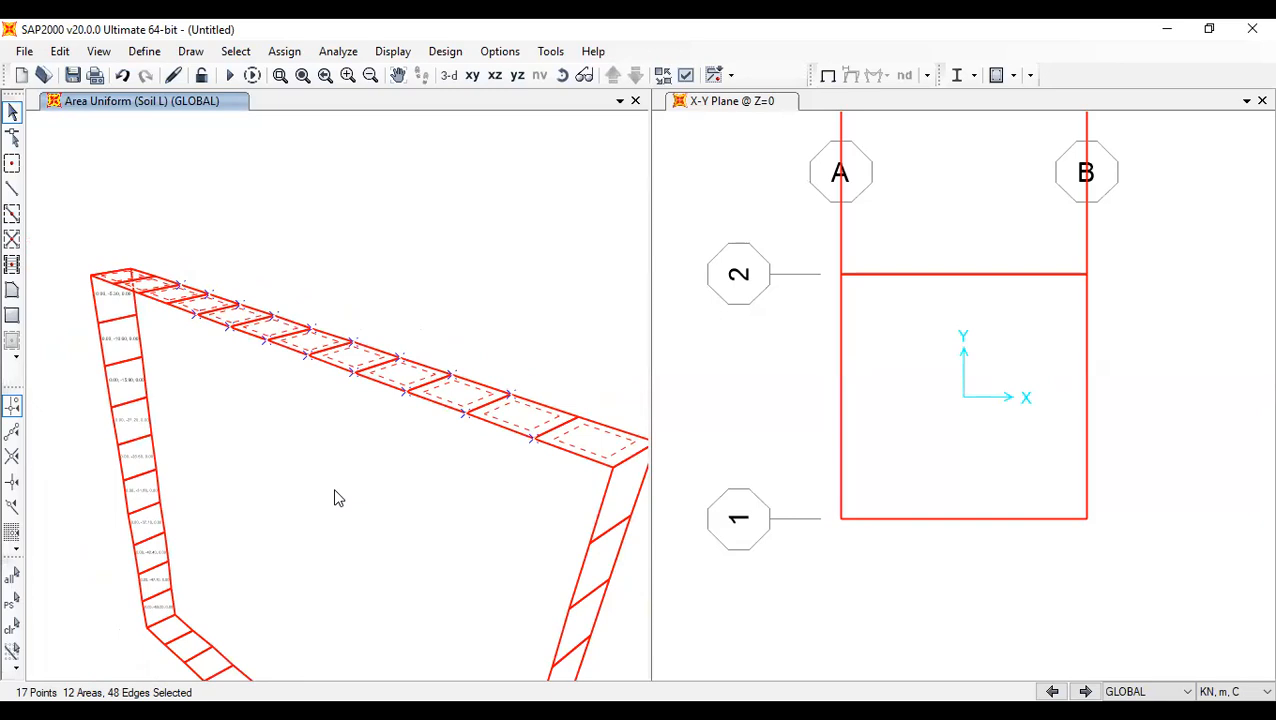
left_click(284, 51)
mouse_move(464, 347)
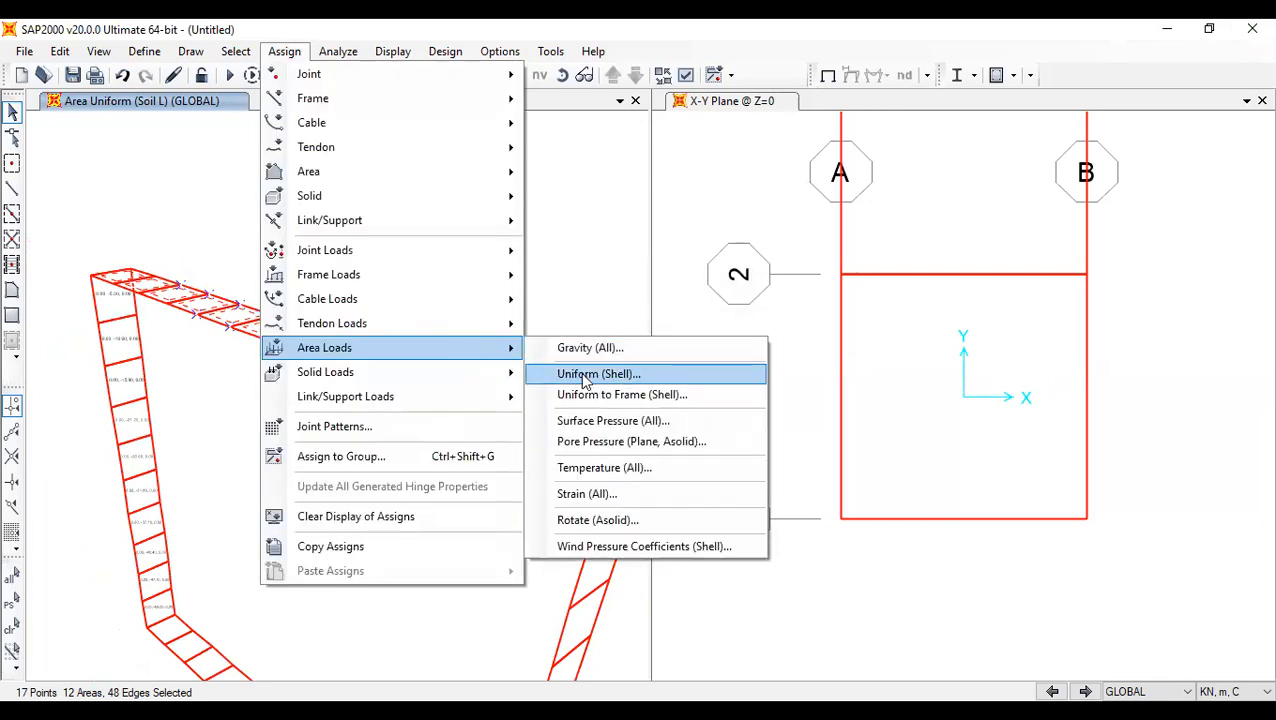
left_click(585, 375)
left_click(676, 224)
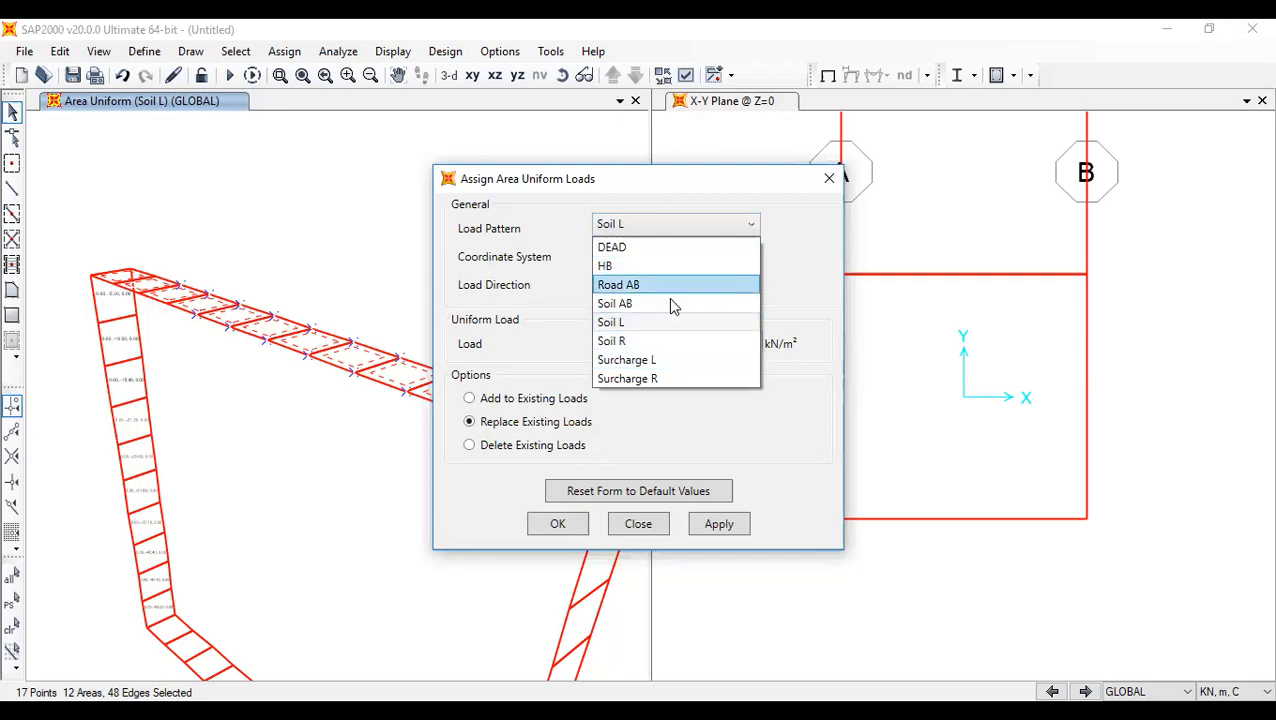
left_click(669, 303)
left_click(648, 285)
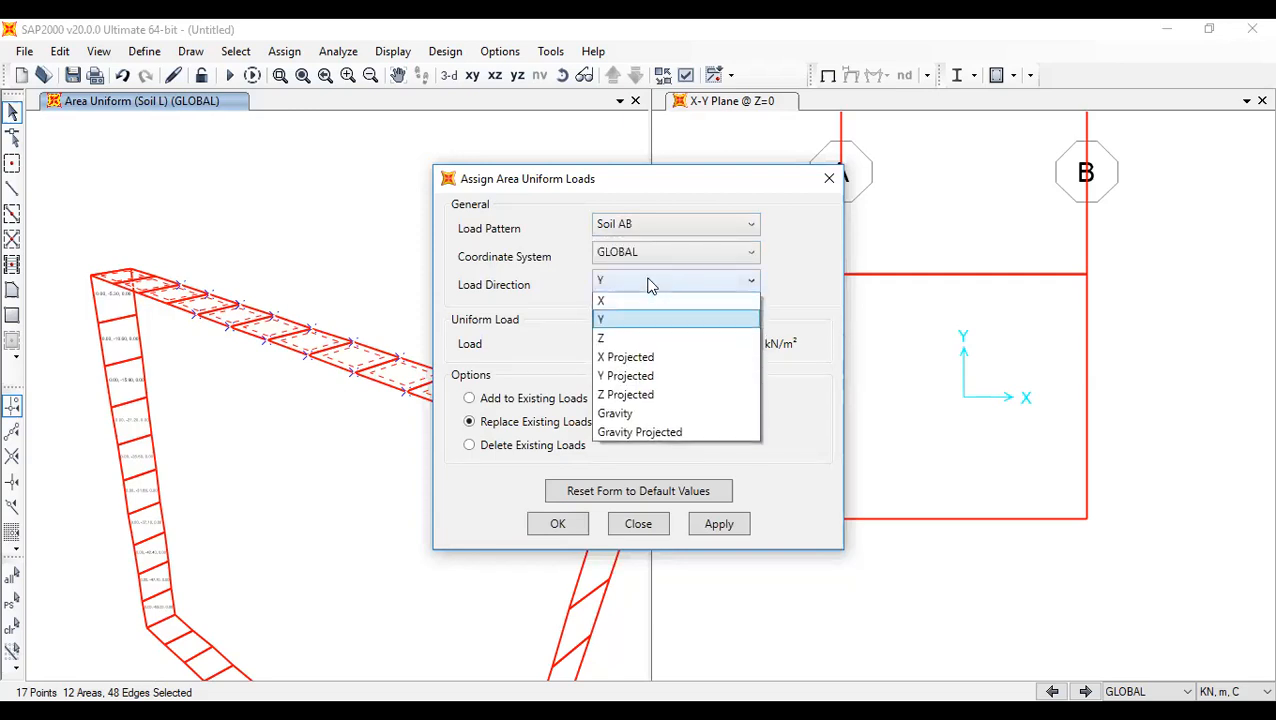
left_click(634, 338)
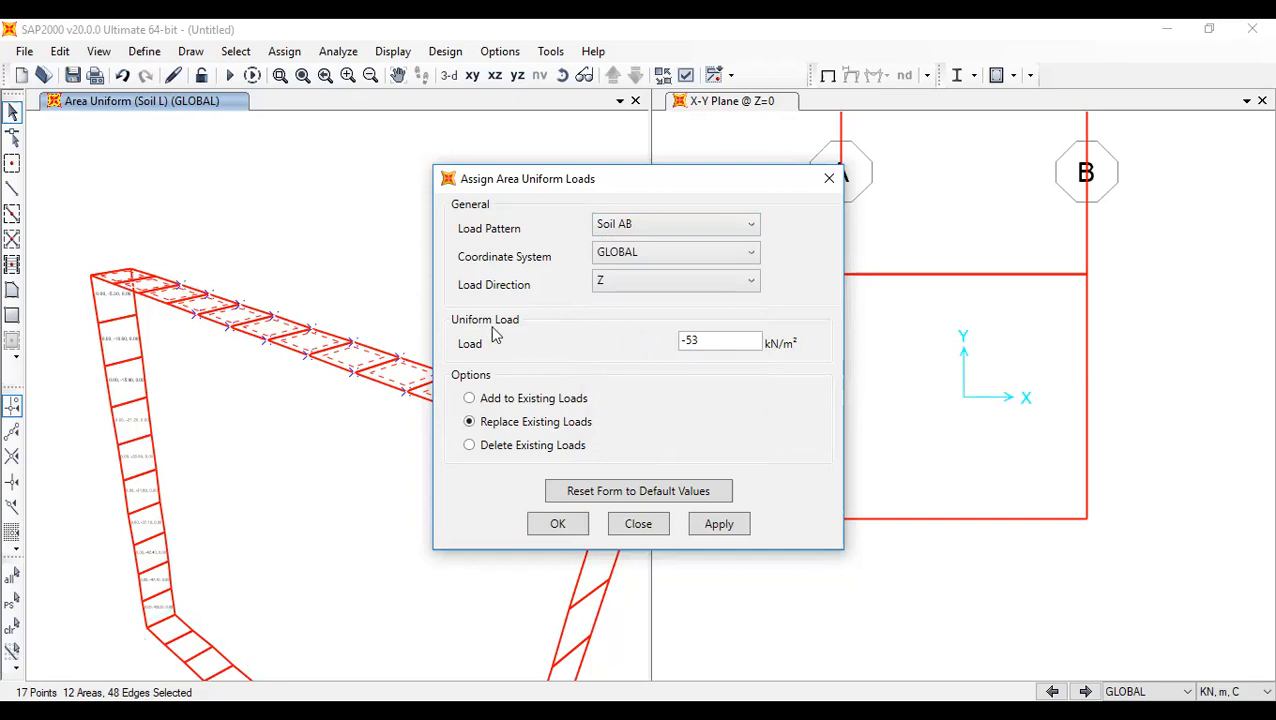
left_click_drag(698, 341, 676, 344)
type("-14")
left_click(569, 533)
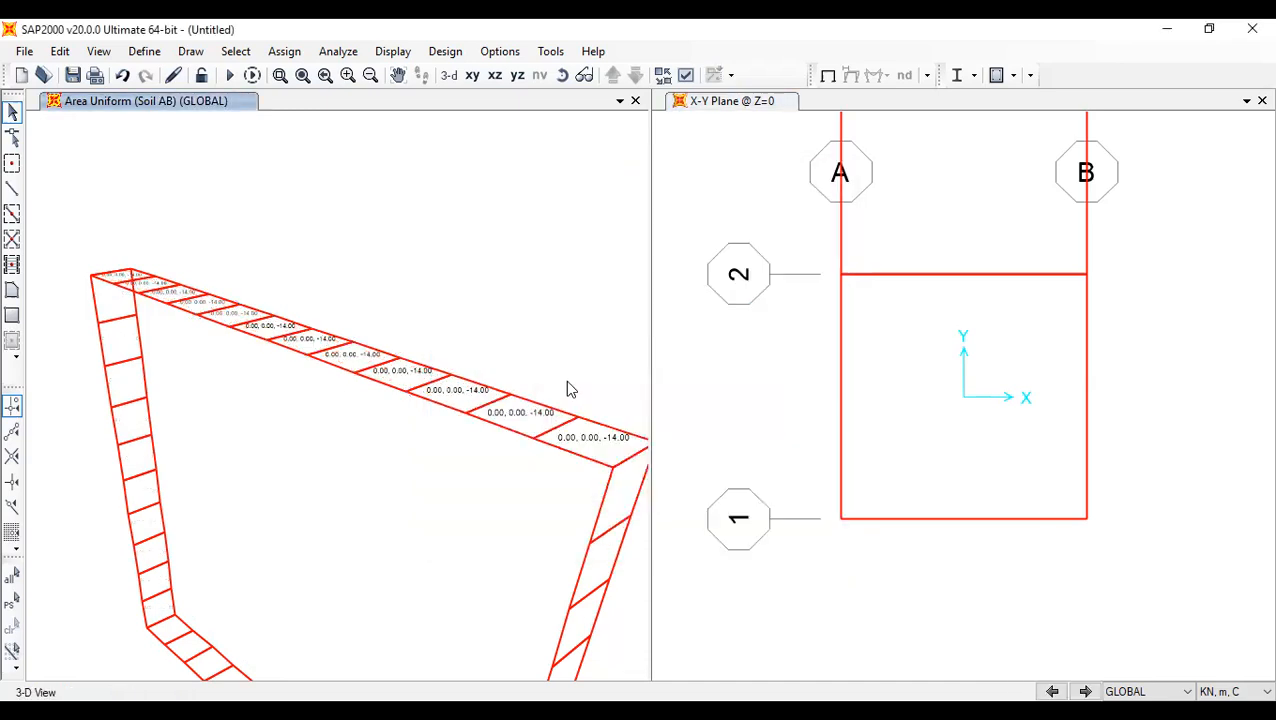
- Assign a uniform shell load of -4.4 kN/m² in the global Z direction to all top slab panels under load pattern Road AB
left_click_drag(231, 191, 174, 193)
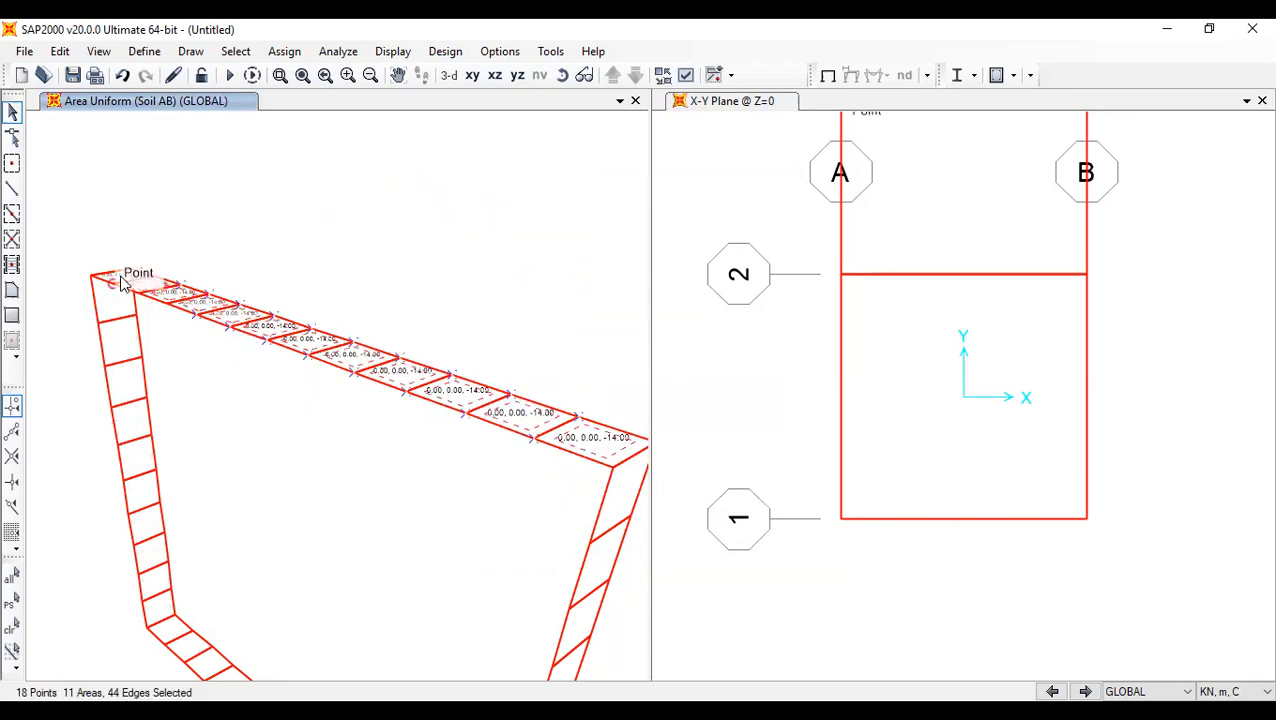
scroll(125, 271, "up", 3)
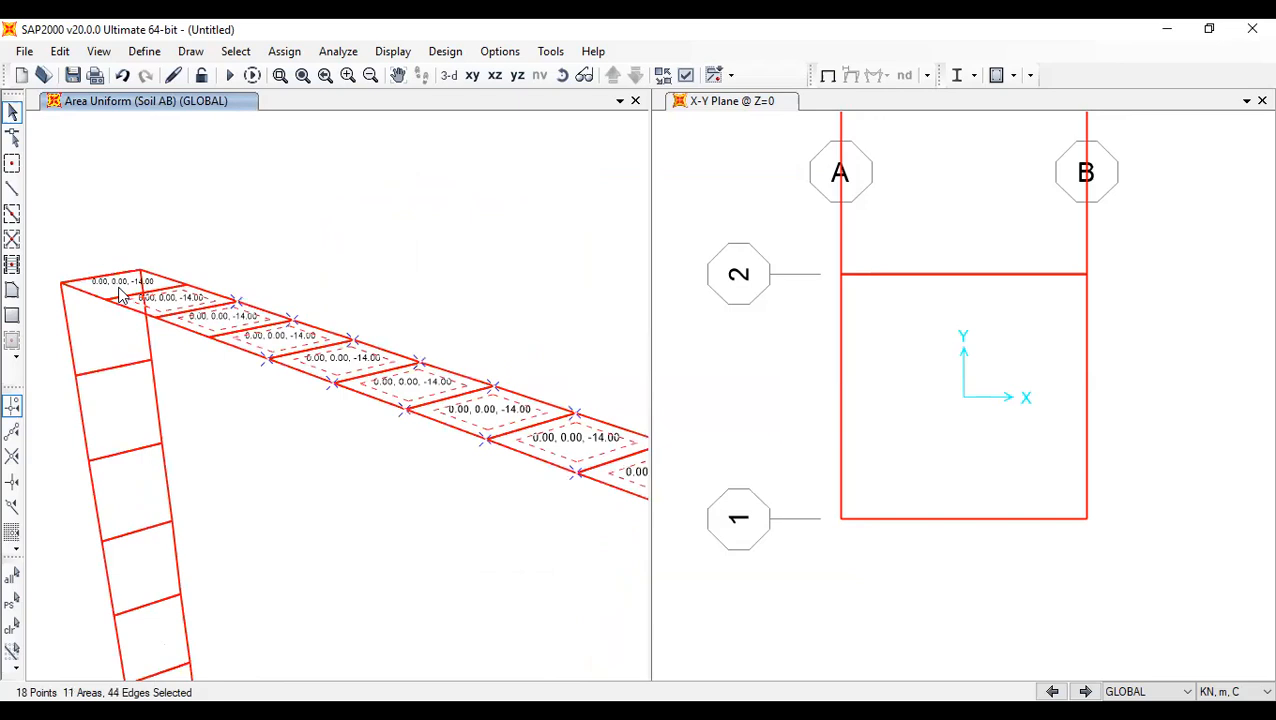
left_click(117, 289)
scroll(335, 330, "down", 2)
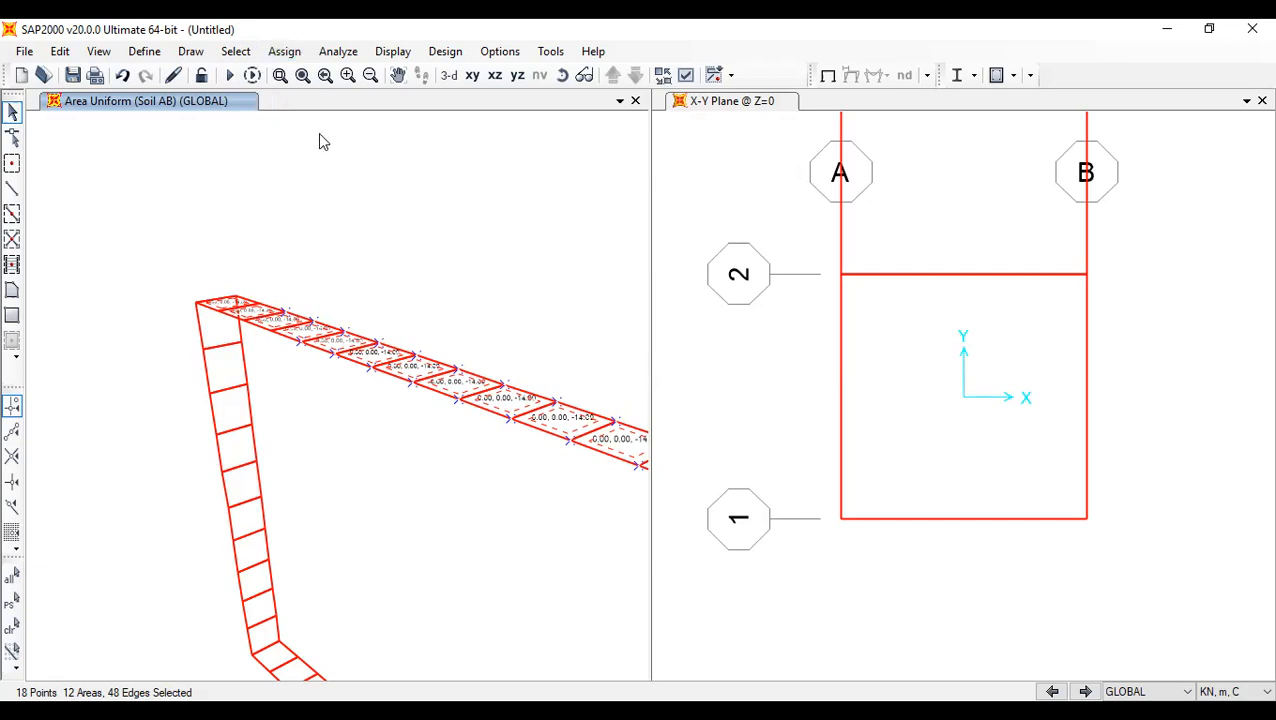
left_click(284, 51)
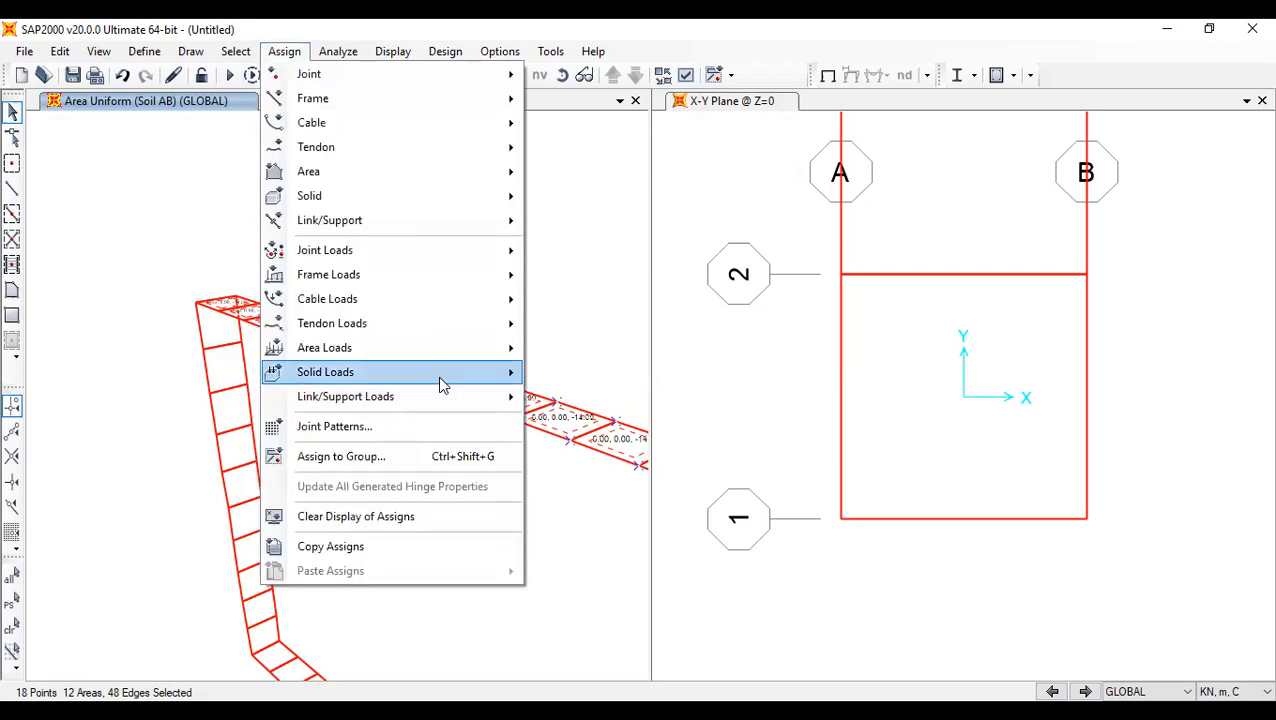
mouse_move(438, 352)
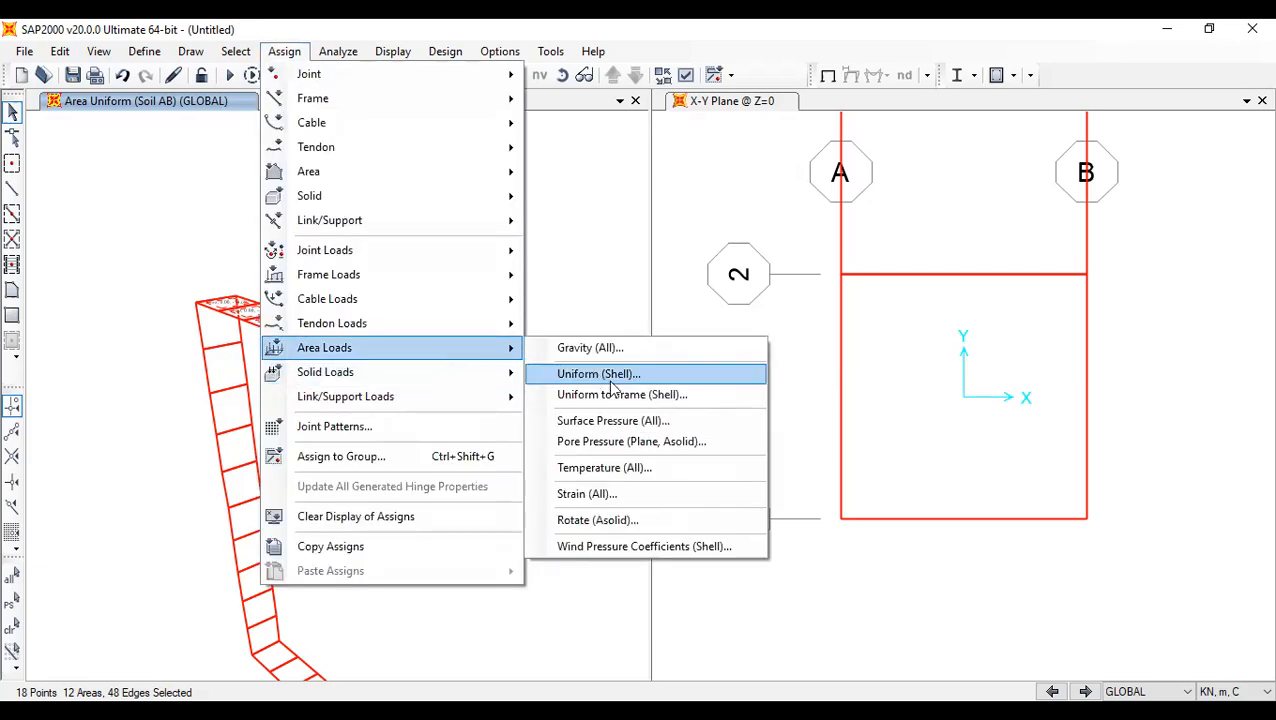
left_click(608, 374)
left_click(650, 225)
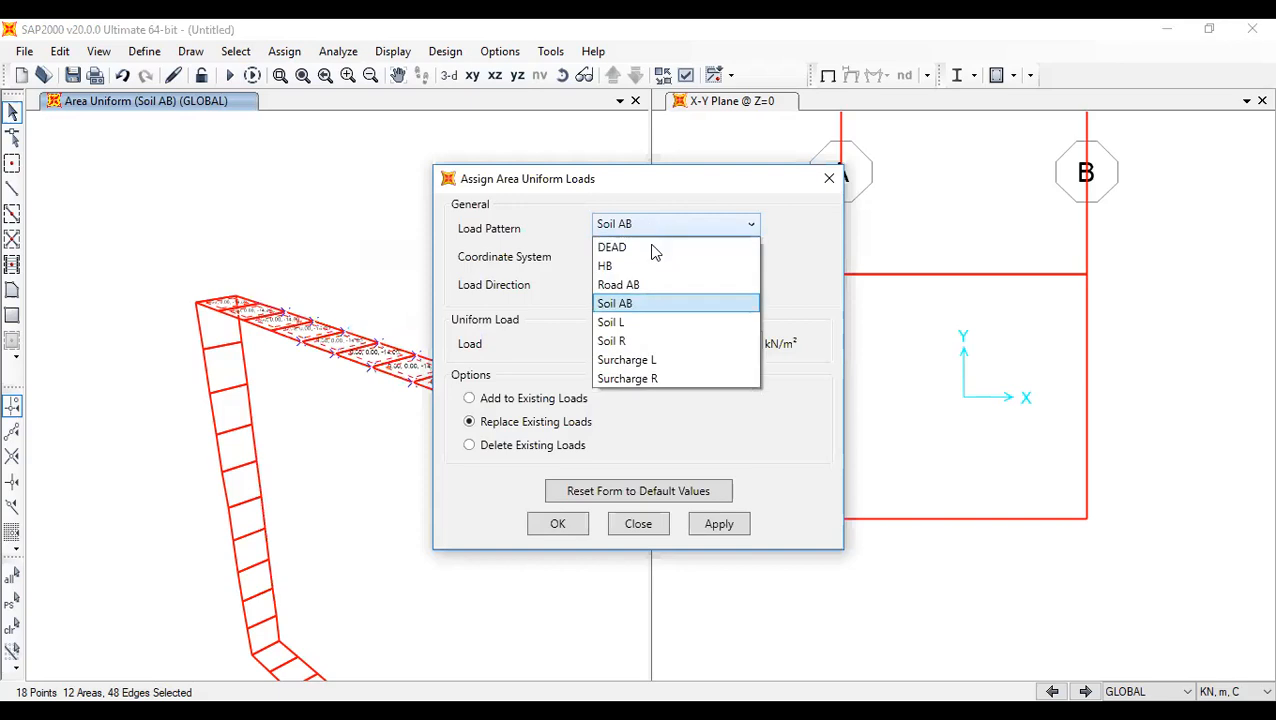
left_click(658, 285)
double_click(690, 342)
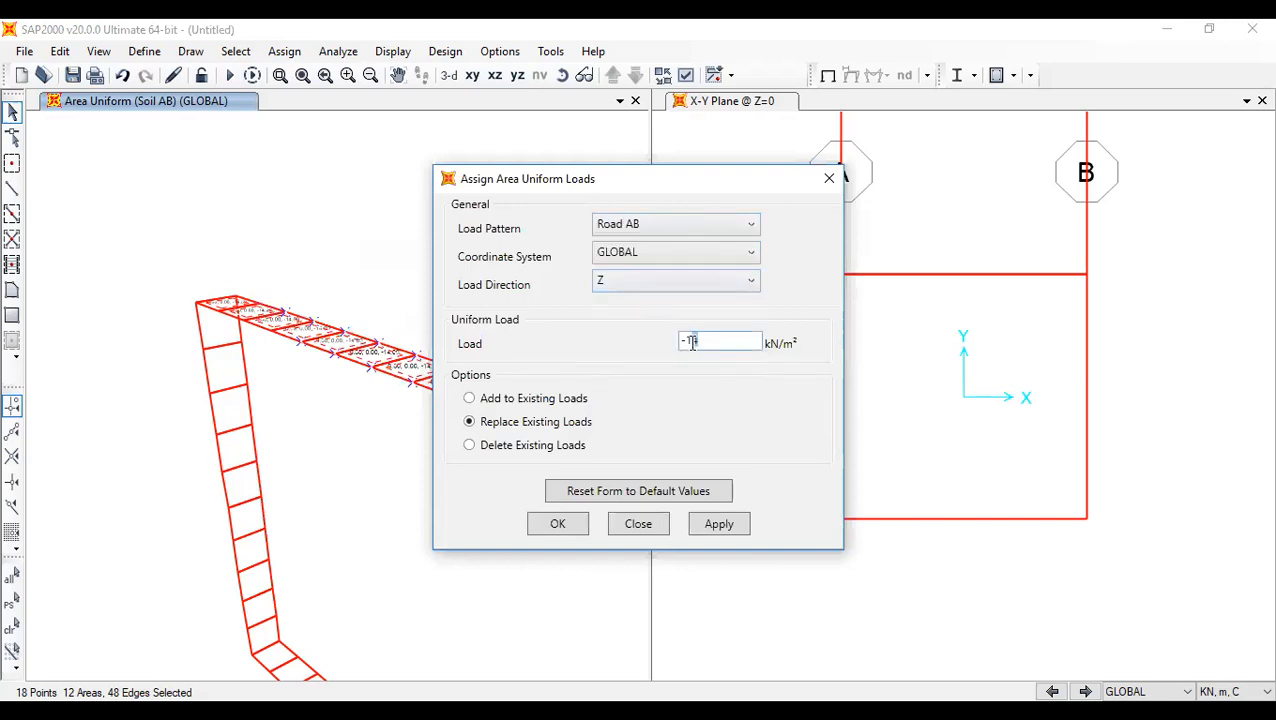
type("4.4")
left_click(558, 524)
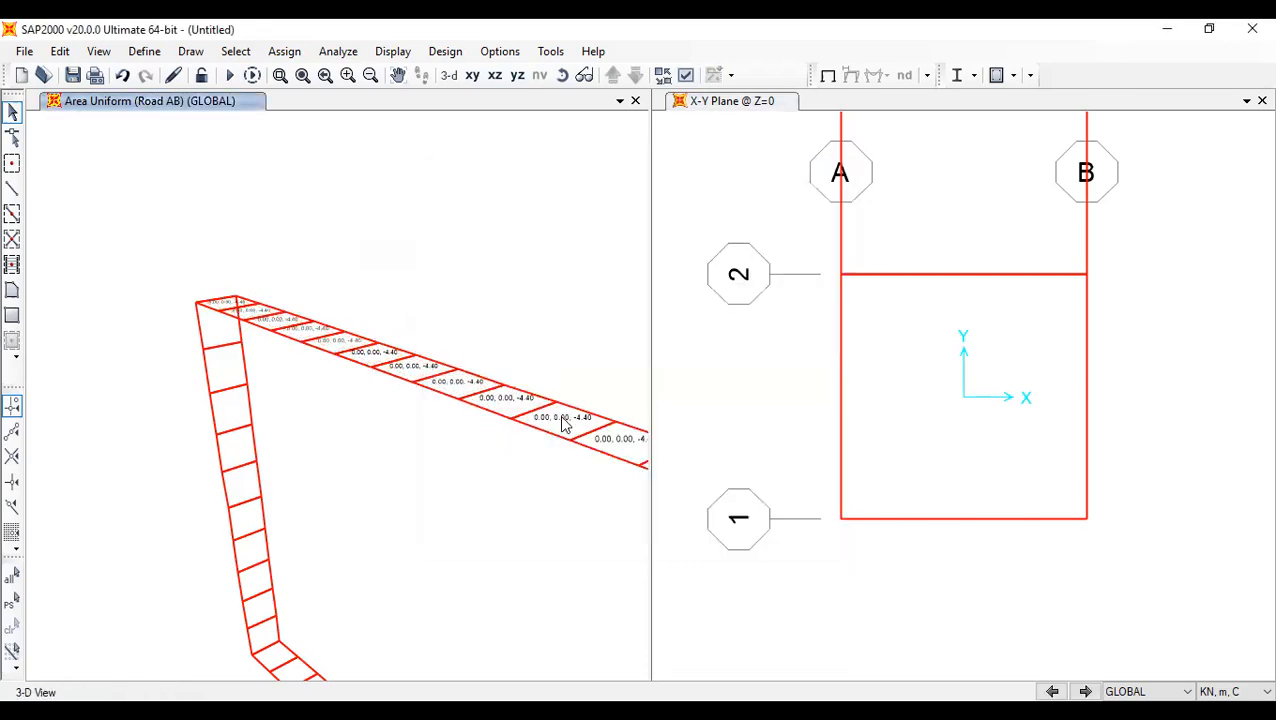
- Select all ten panels of the wall beside the origin, from the top slab down to the base
scroll(562, 408, "up", 2)
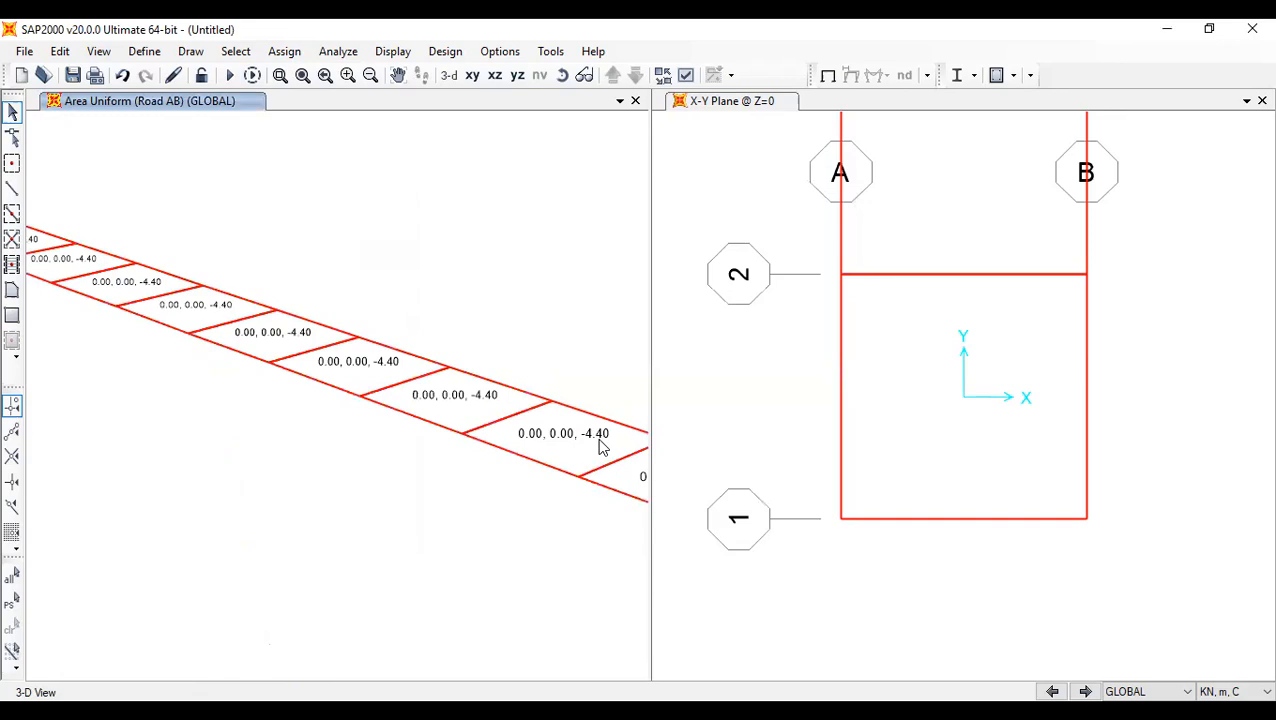
scroll(601, 447, "down", 3)
scroll(601, 447, "down", 2)
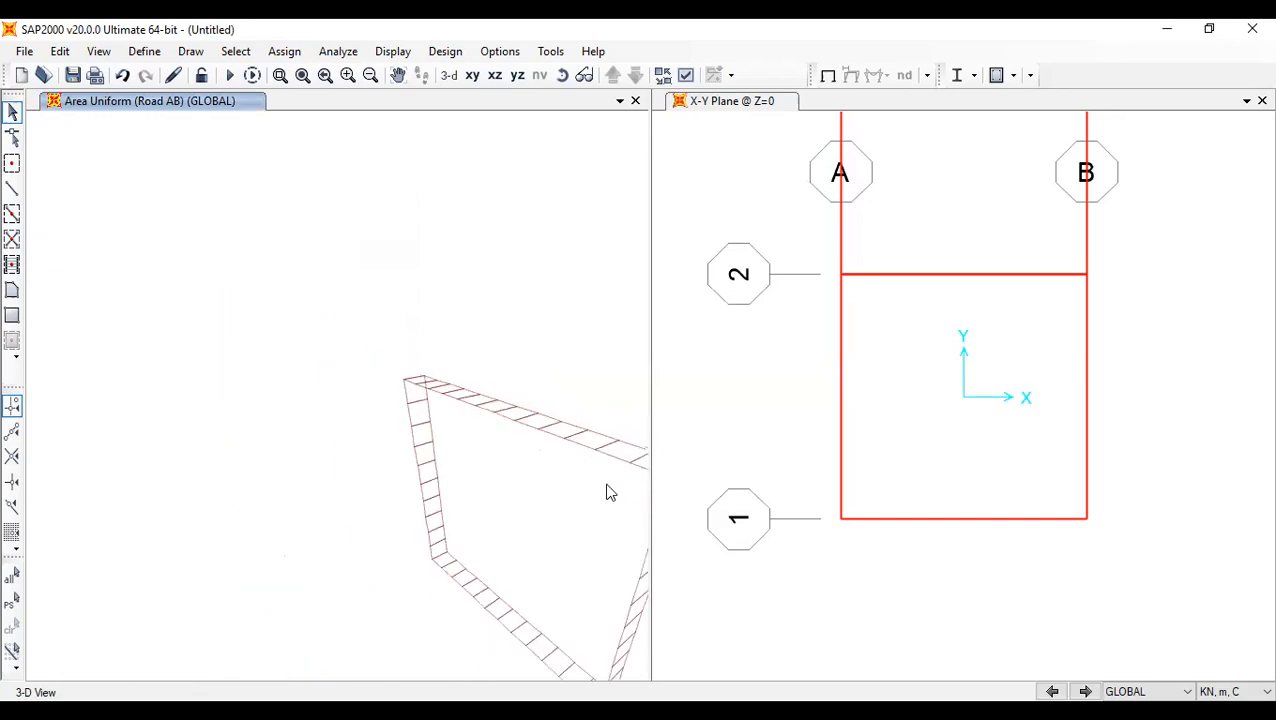
middle_click_drag(610, 495, 320, 322)
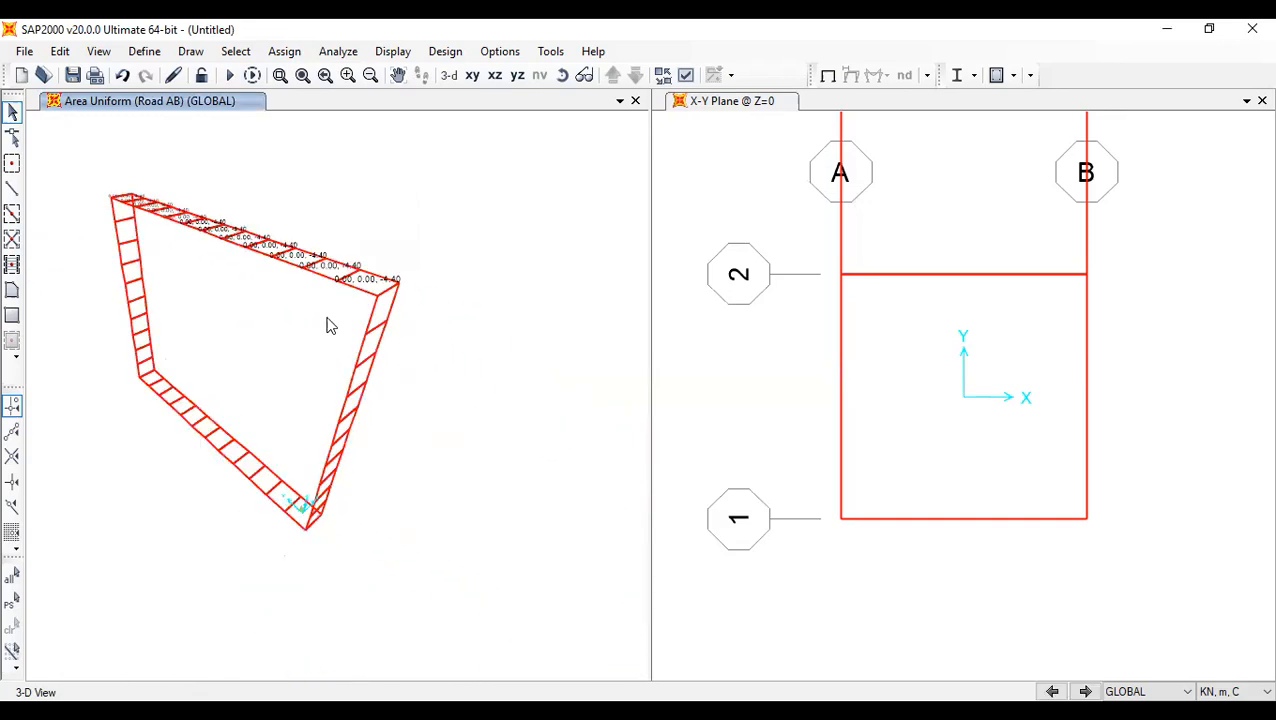
left_click(561, 75)
mouse_move(422, 508)
left_mouse_down()
mouse_move(402, 535)
mouse_move(530, 450)
mouse_move(513, 441)
left_mouse_up()
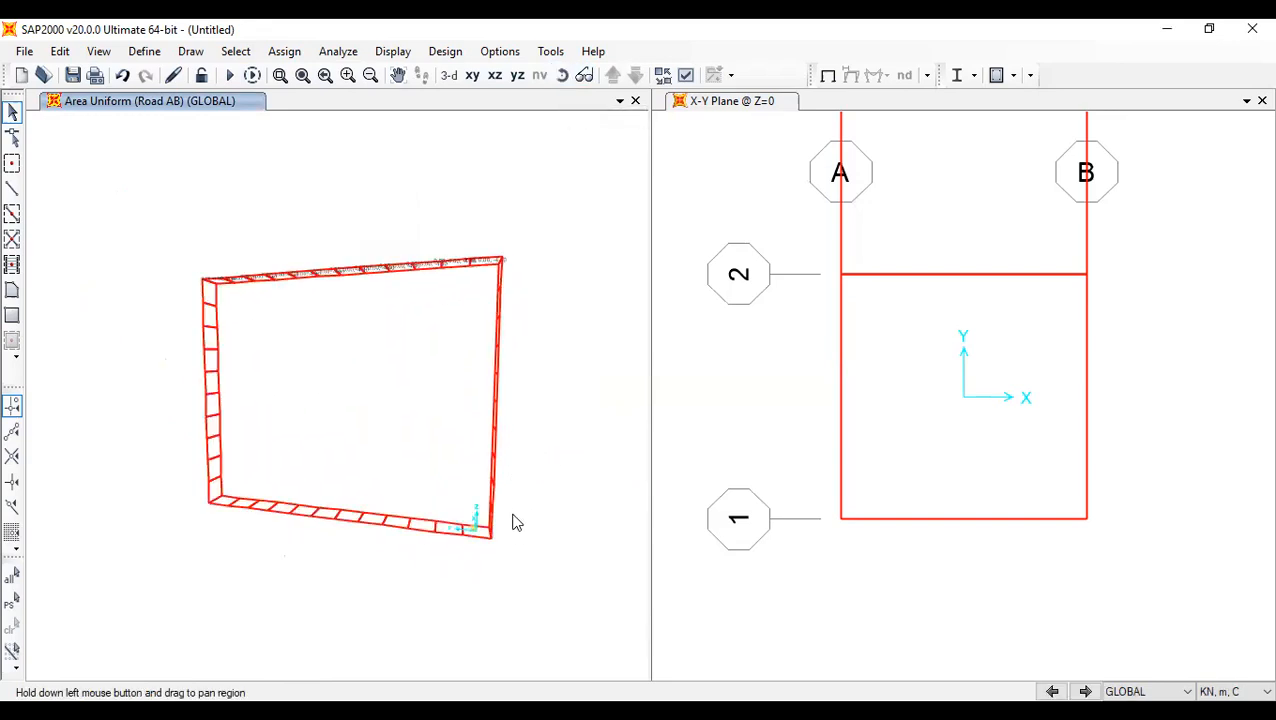
left_click_drag(507, 512, 476, 276)
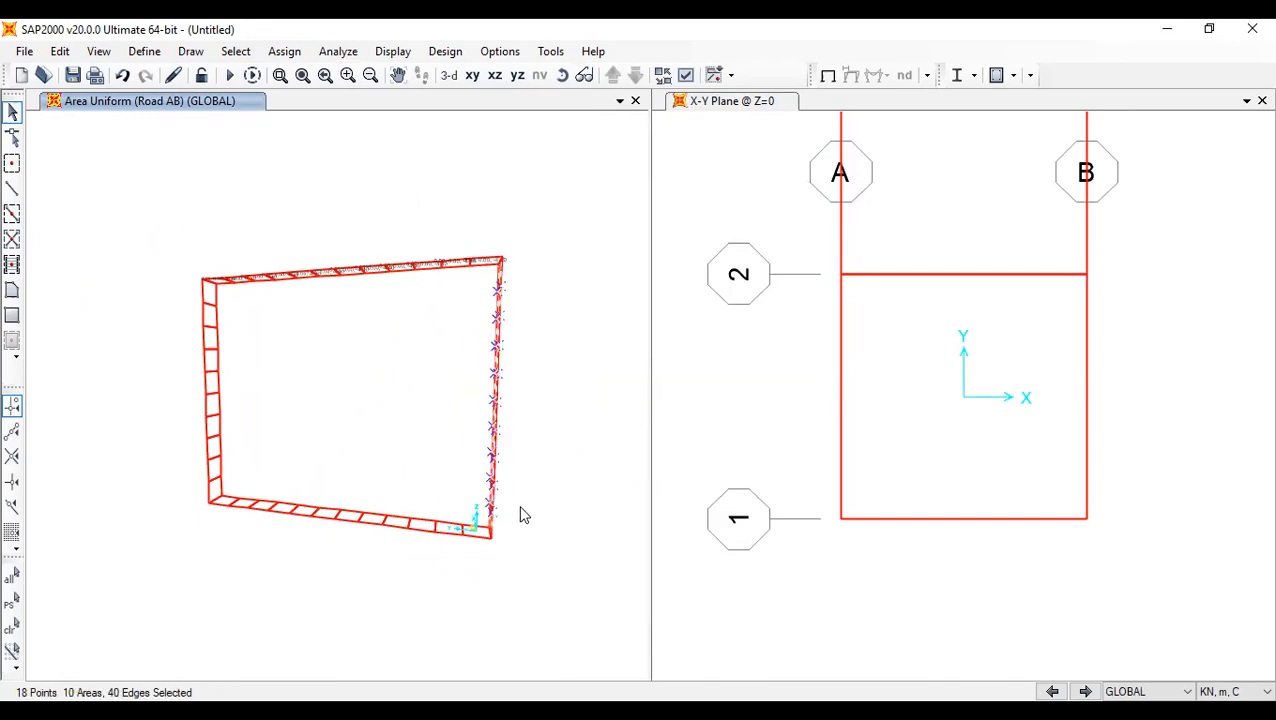
left_click(562, 76)
mouse_move(574, 370)
left_mouse_down()
mouse_move(500, 420)
mouse_move(447, 421)
left_mouse_up()
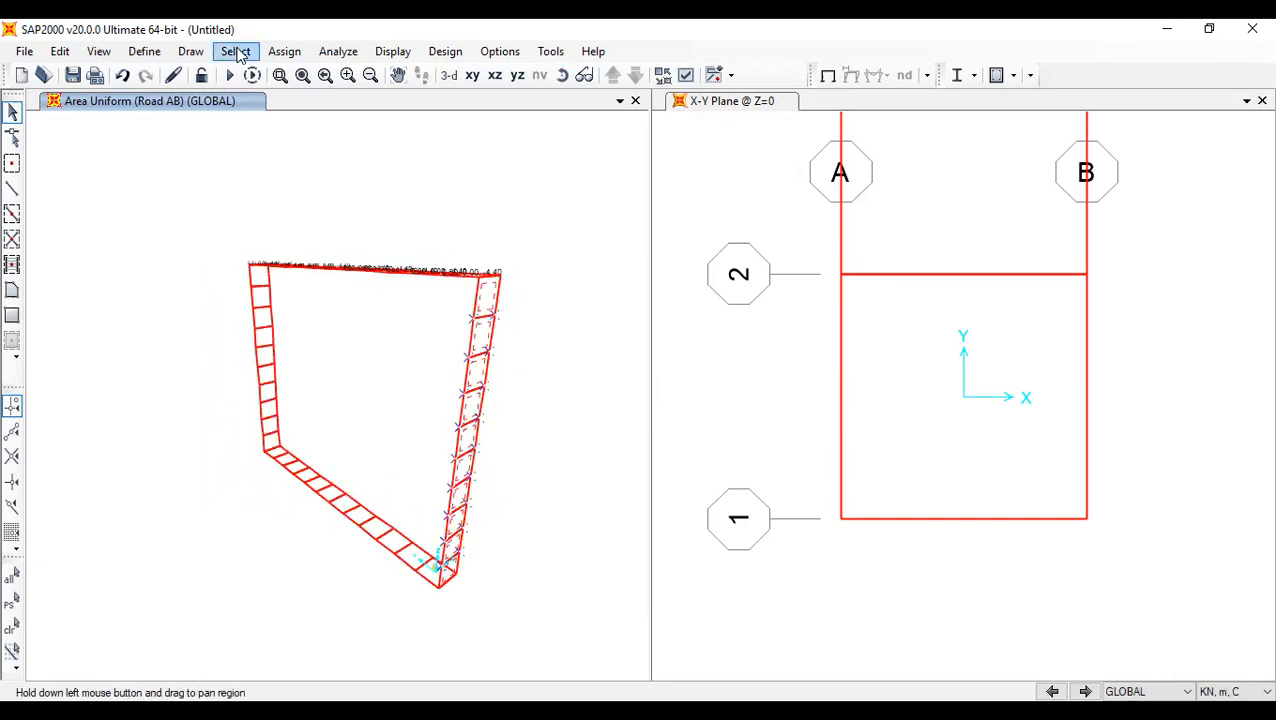
- Start a uniform shell load assignment for the selected wall panels under load pattern Surcharge R
left_click(276, 53)
mouse_move(480, 358)
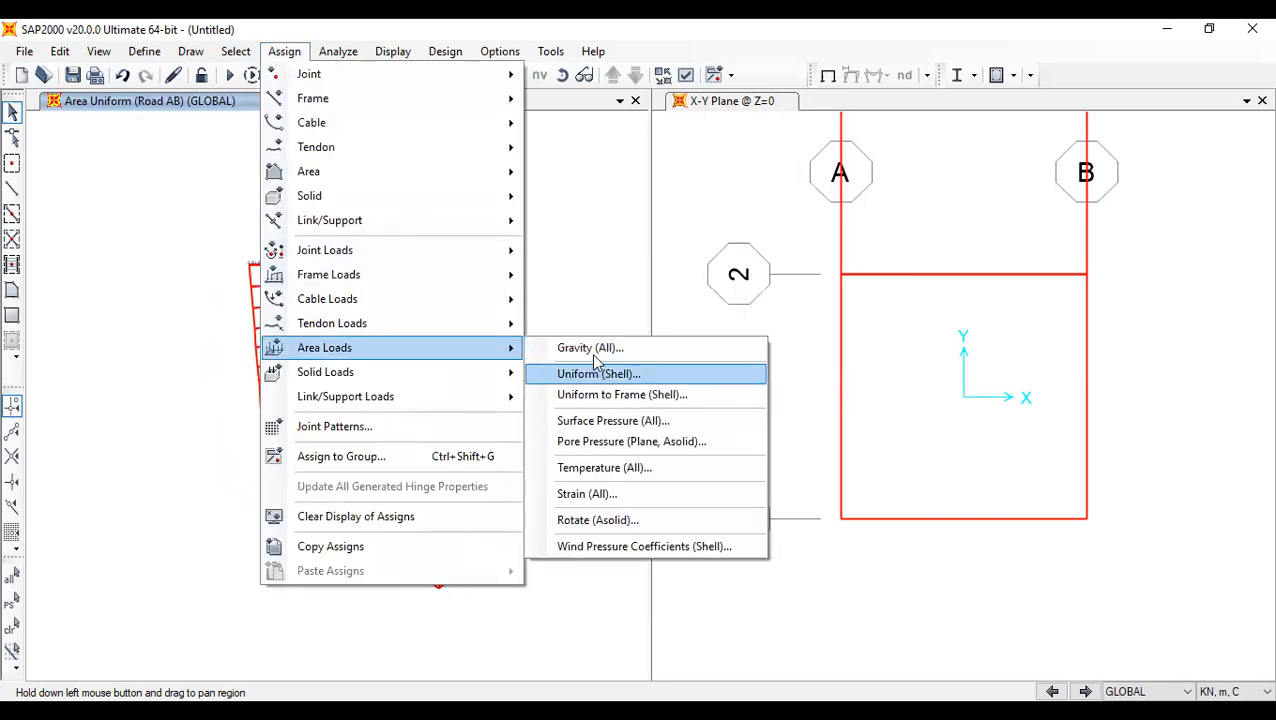
left_click(600, 375)
left_click(634, 228)
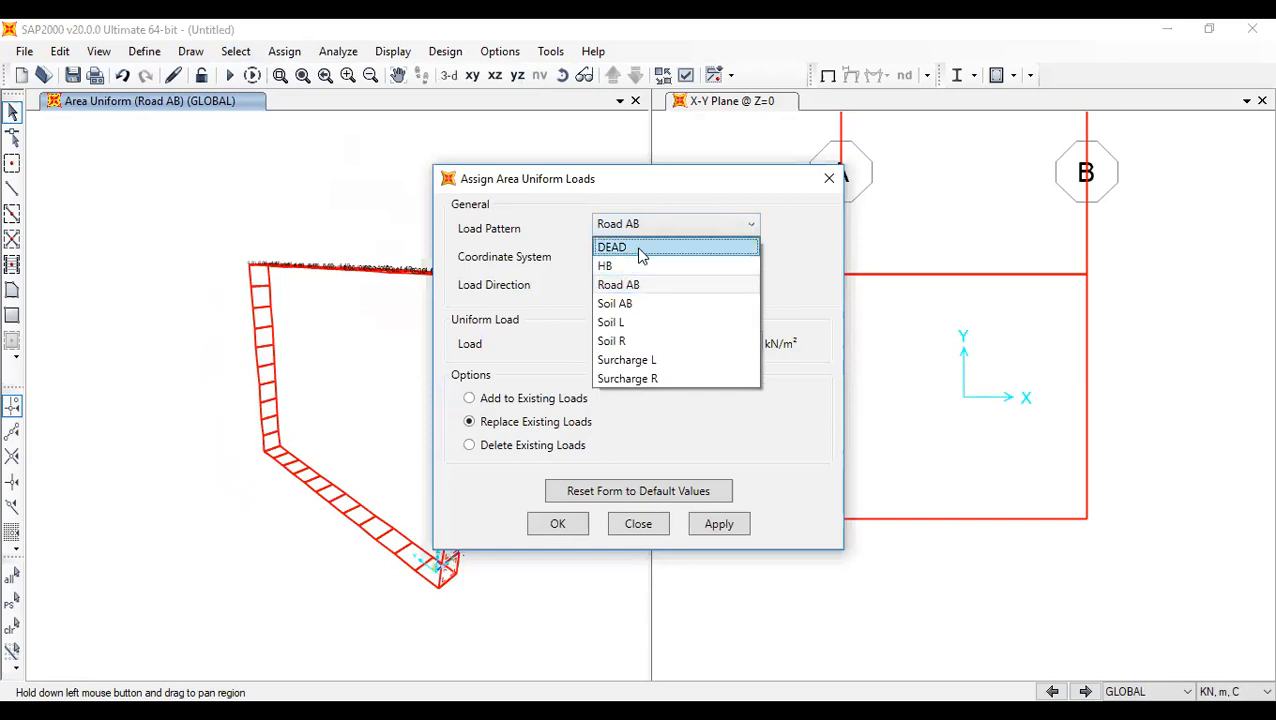
left_click(642, 377)
double_click(686, 341)
type("hhhhhhhhhhhhhhh")
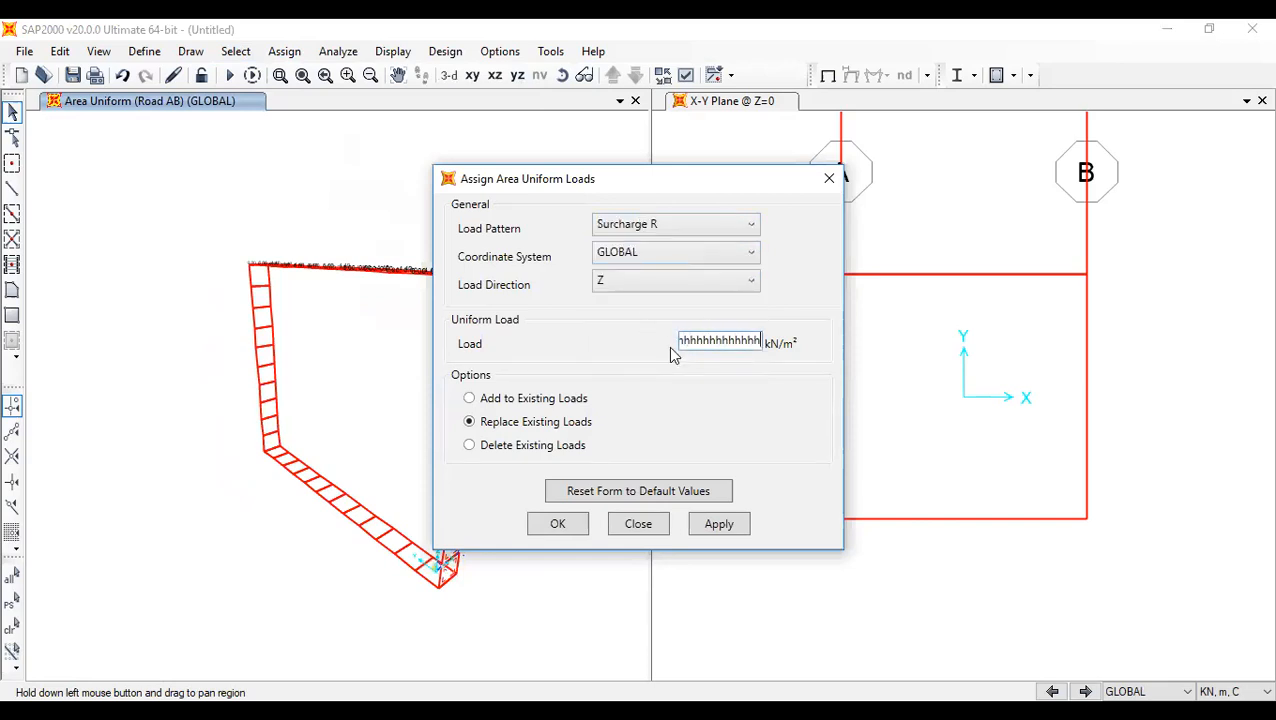
key("BackSpace")
key("BackSpace")
key("BackSpace")
type("hh")
- Assign a uniform load of 7.2 kN/m² in the global Y direction to the selected wall panels, replacing existing loads
left_click_drag(757, 340, 518, 327)
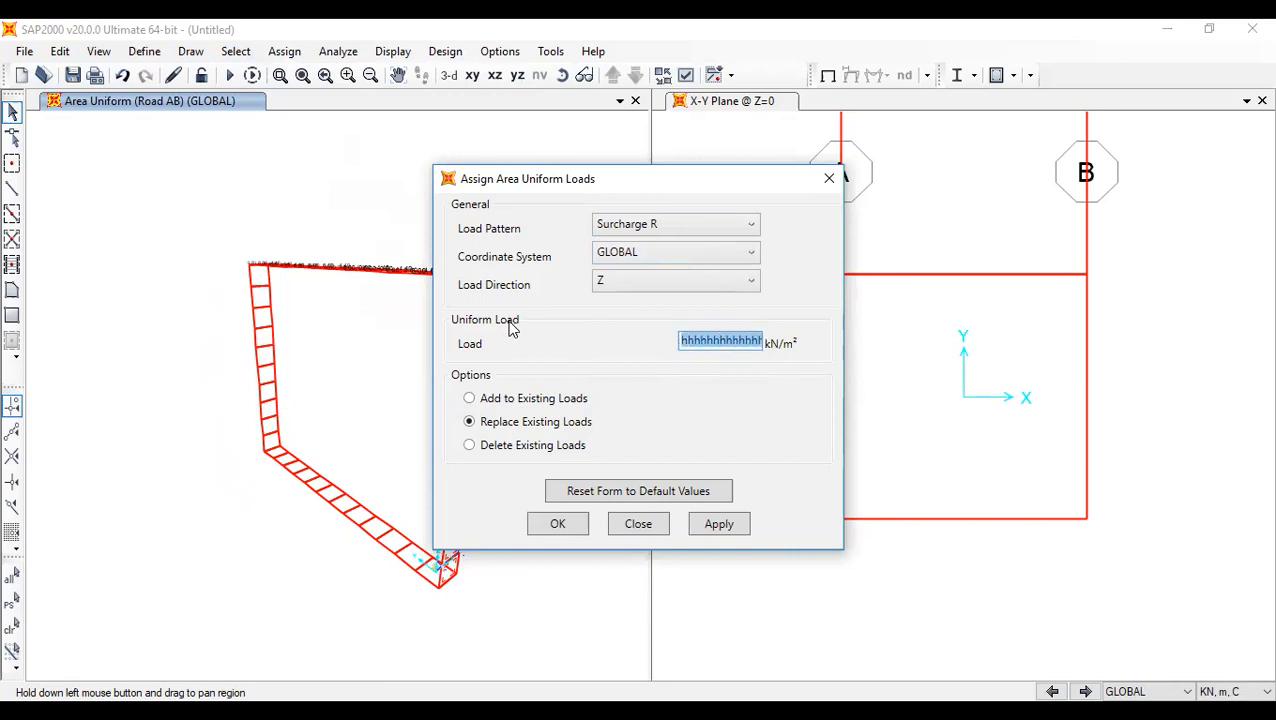
key("BackSpace")
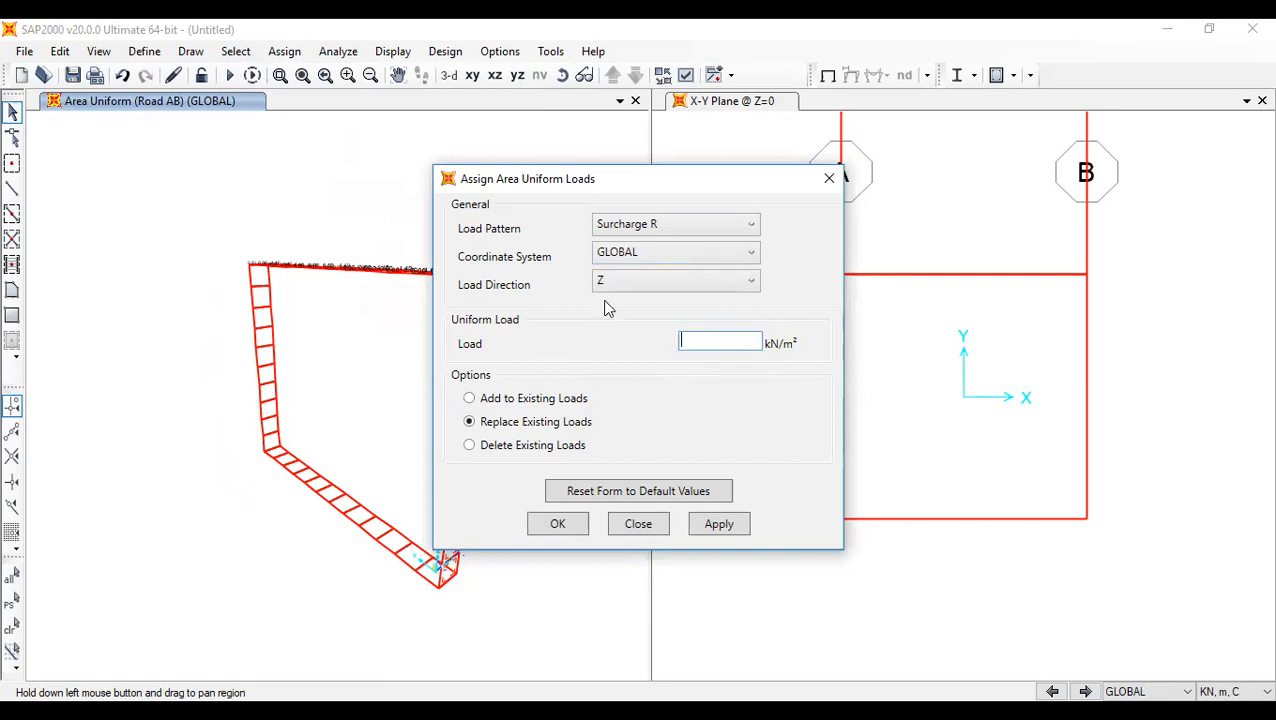
left_click(657, 280)
left_click(658, 324)
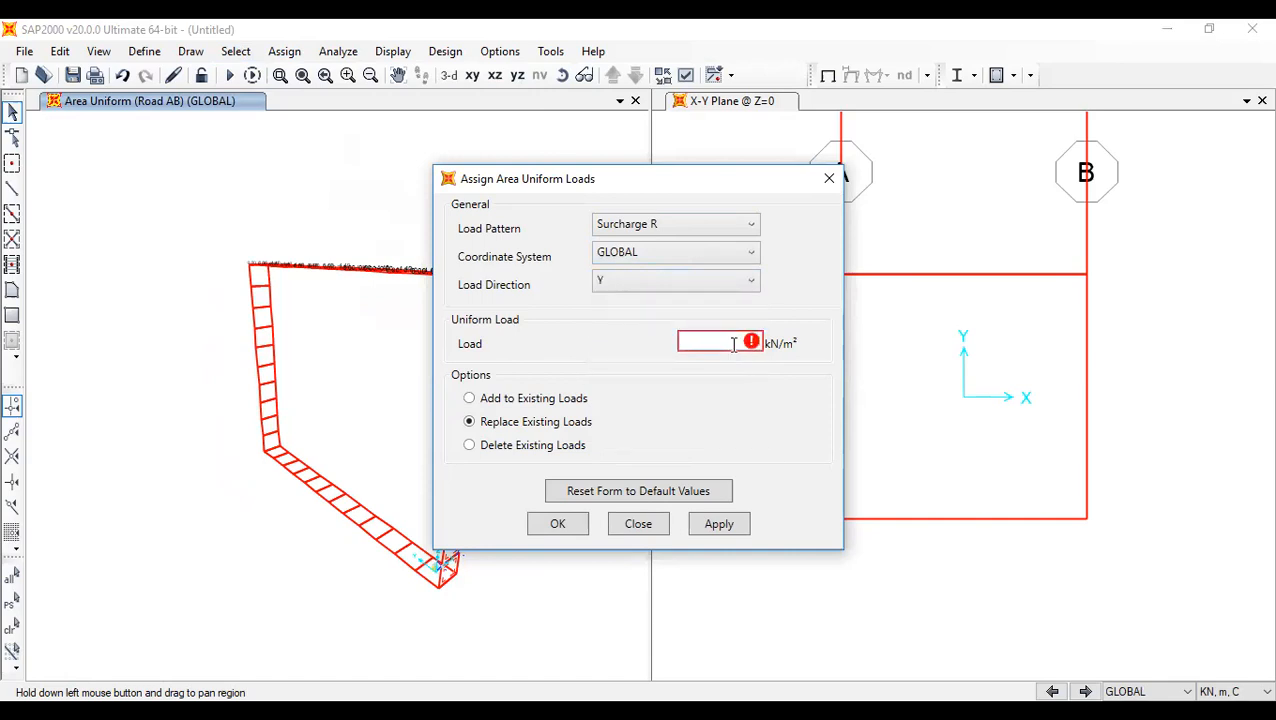
type("7.2")
left_click(713, 280)
left_click(751, 279)
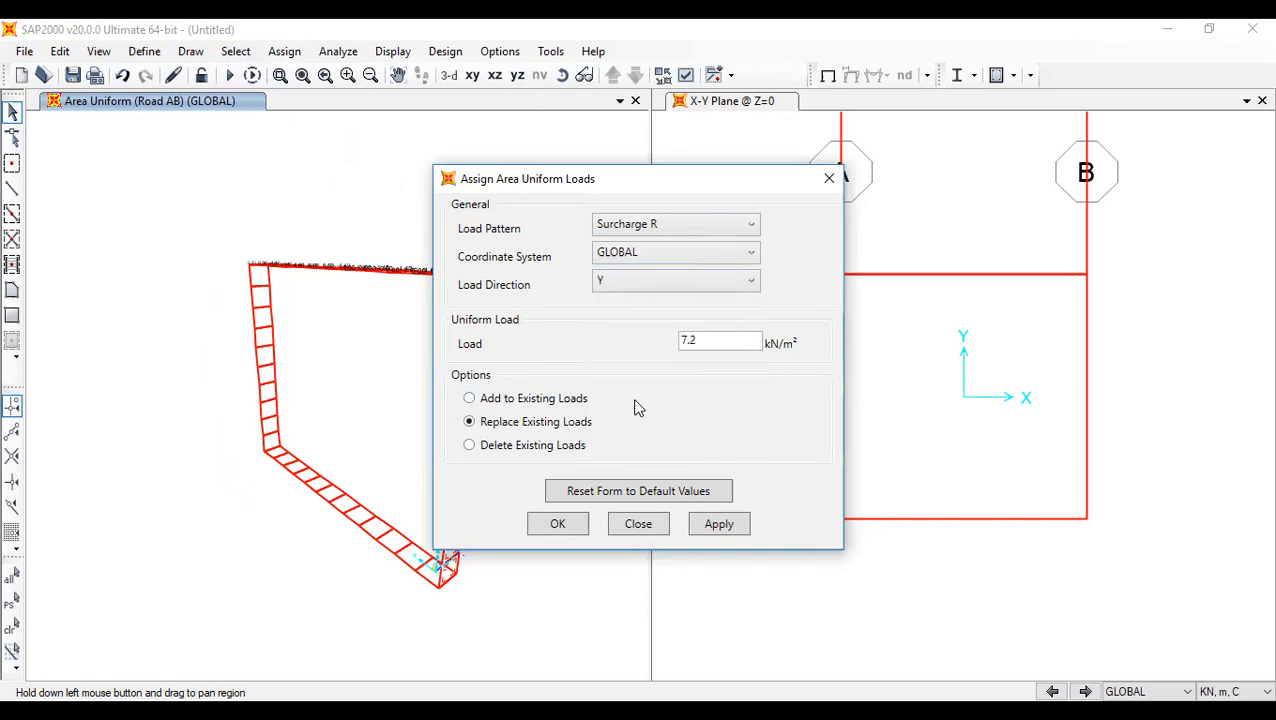
left_click(576, 527)
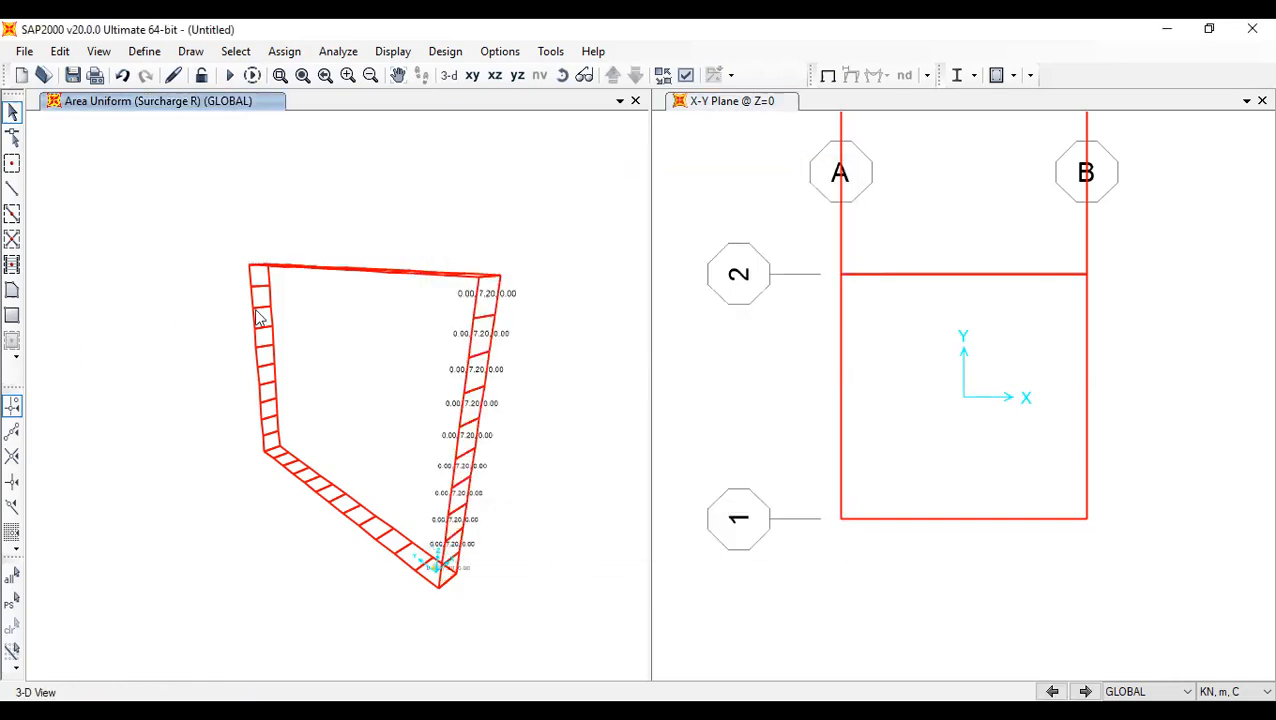
- Assign a uniform shell load of -7.2 kN/m² in the global Y direction to the opposite wall's ten panels under load pattern Surcharge L
left_click_drag(298, 438, 196, 282)
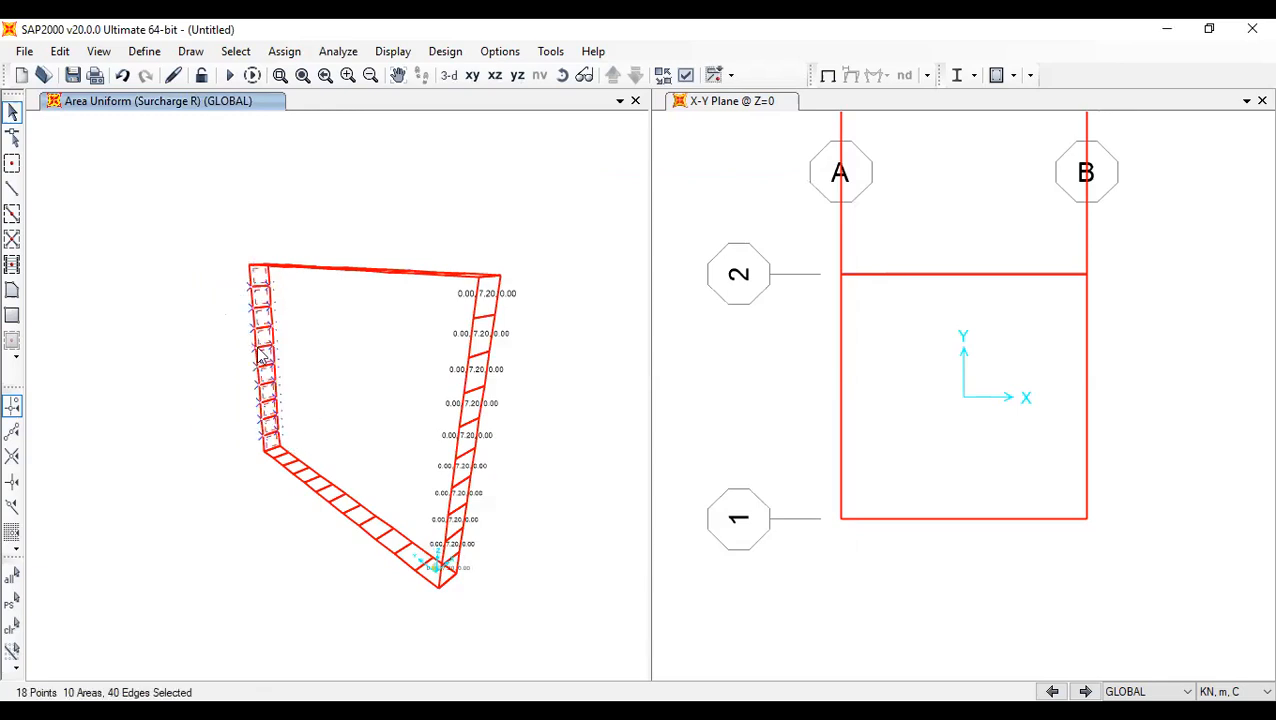
scroll(277, 460, "up", 3)
middle_click_drag(362, 282, 362, 398)
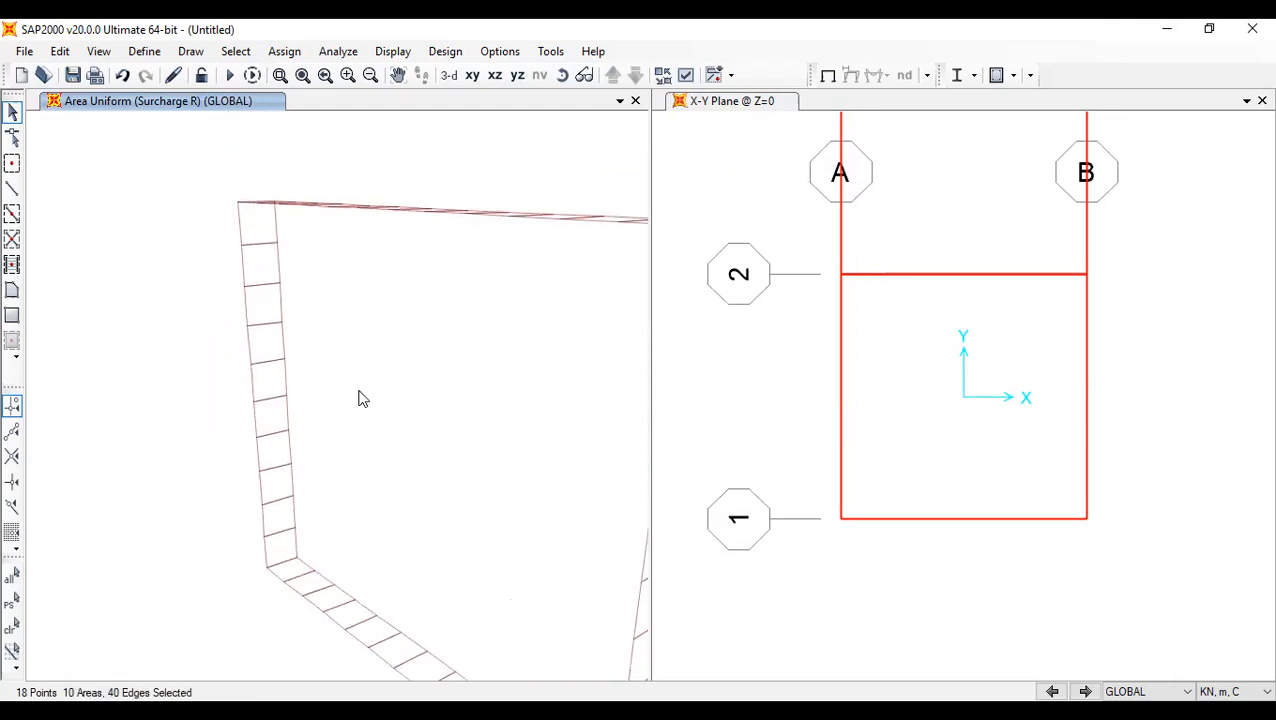
left_click(282, 51)
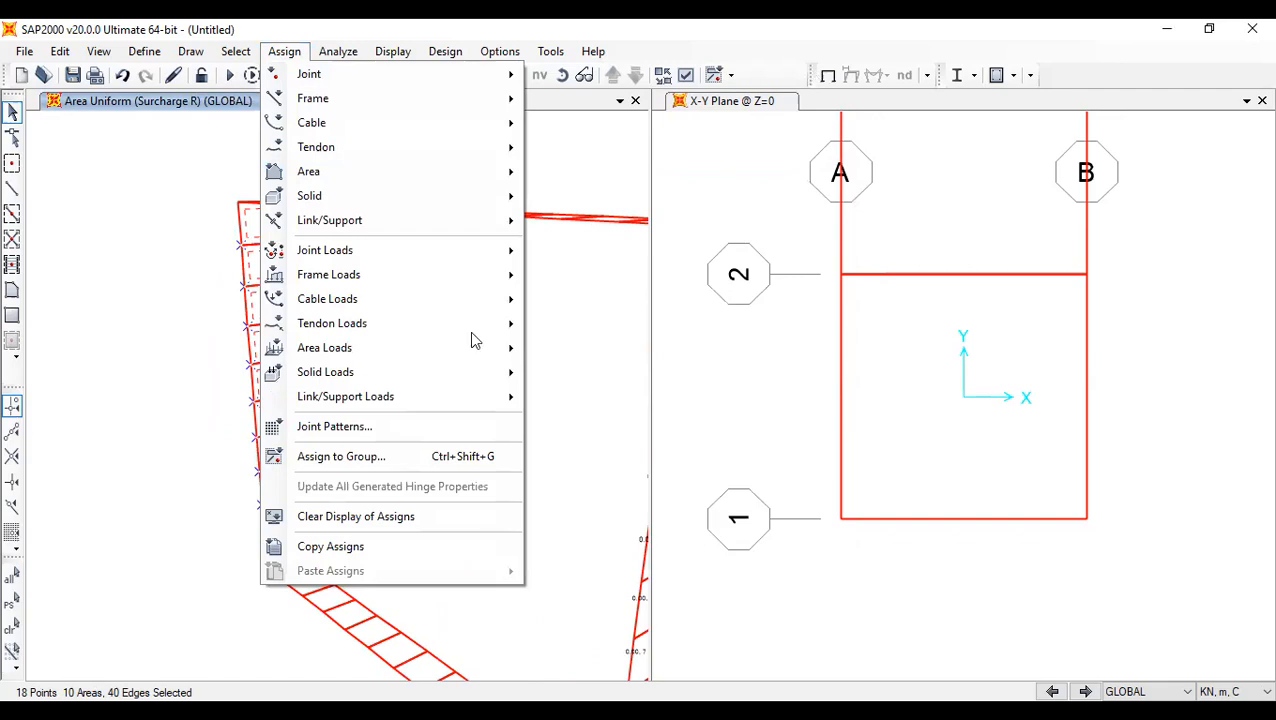
mouse_move(481, 346)
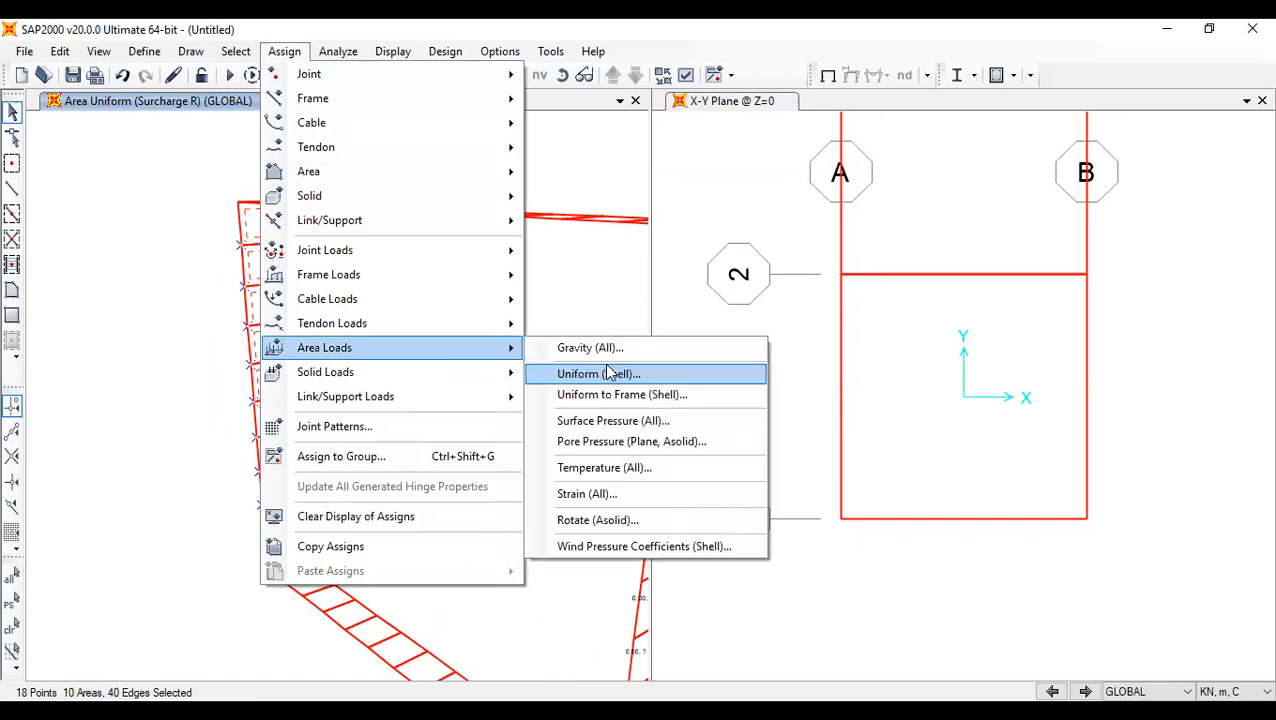
left_click(609, 373)
left_click(660, 224)
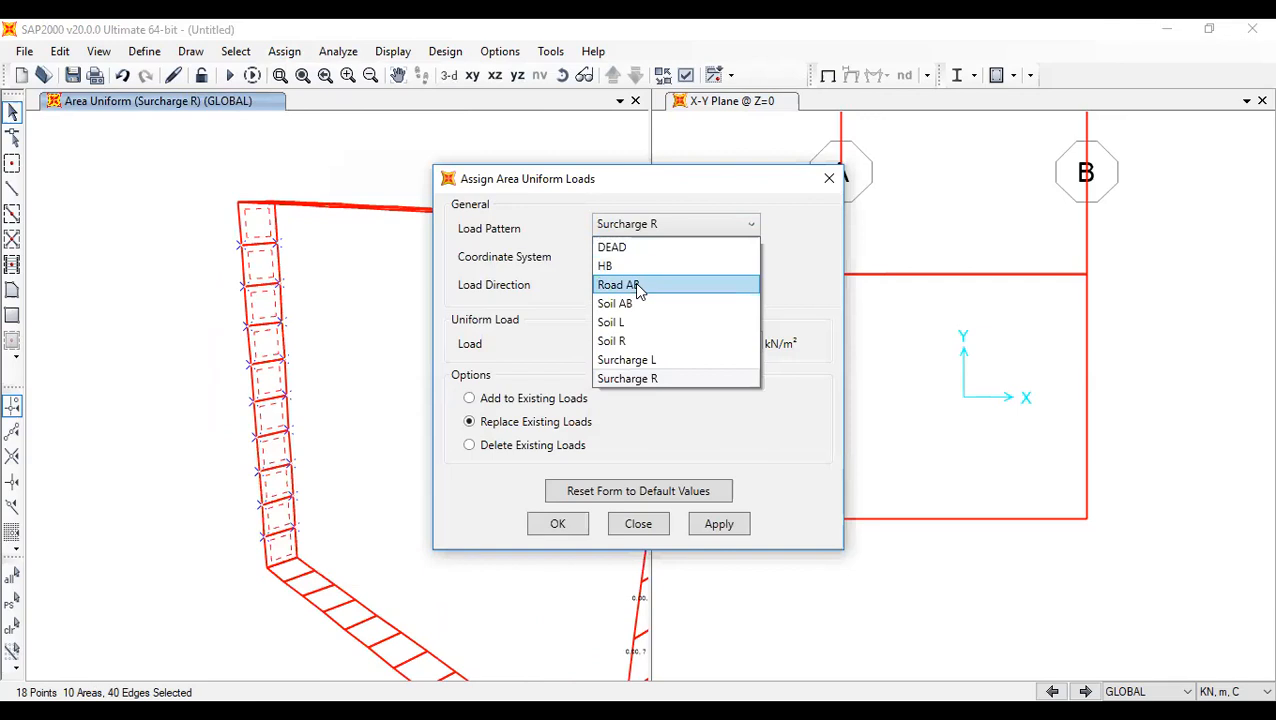
left_click(640, 360)
left_click(683, 342)
type("-7.2")
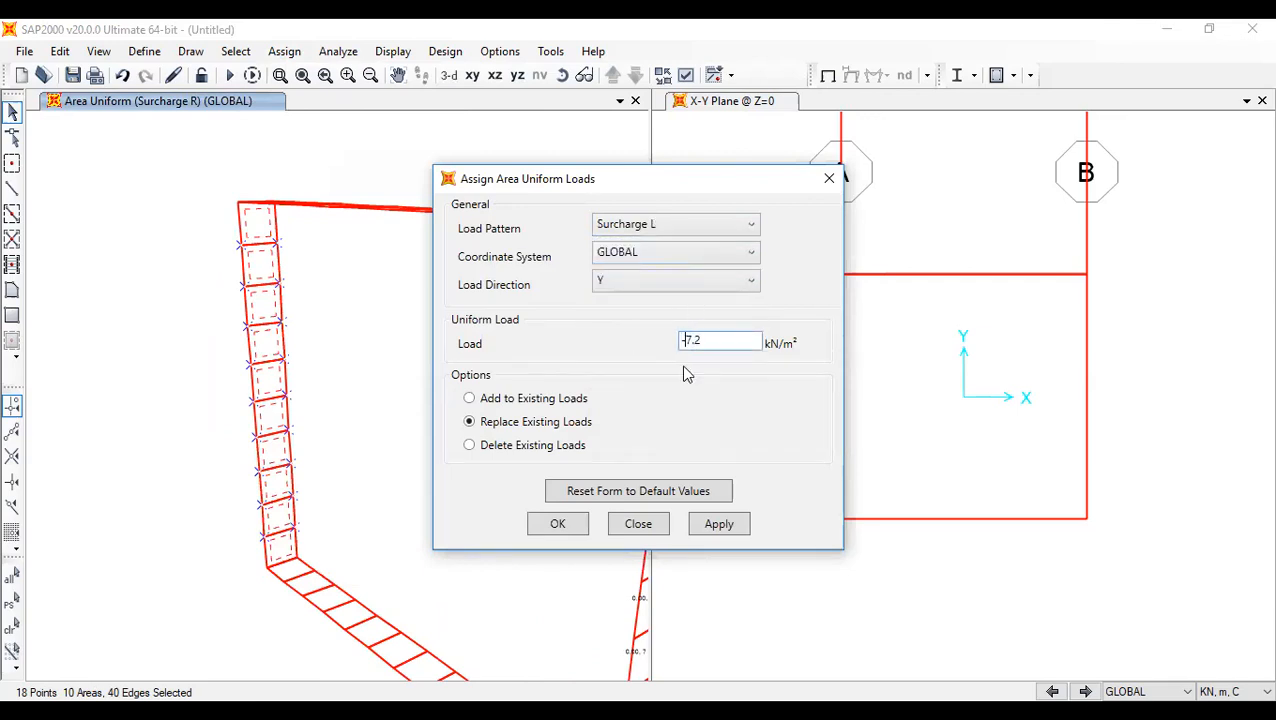
left_click(577, 525)
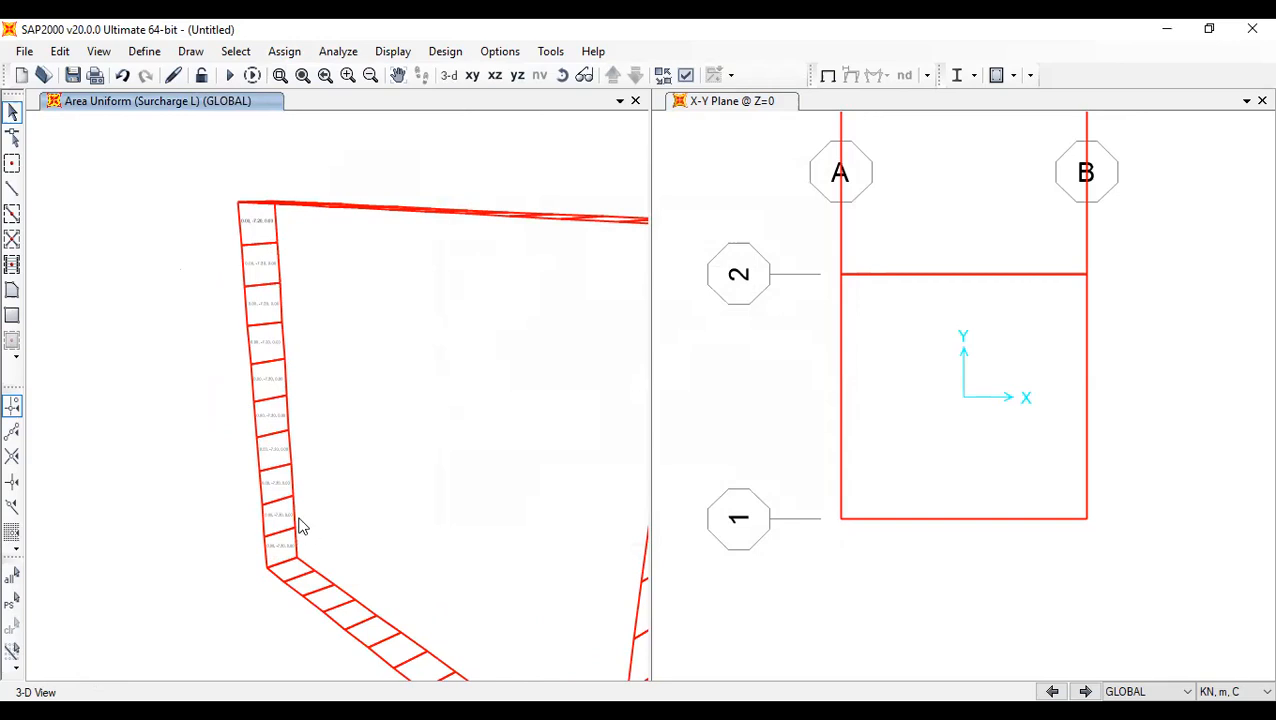
- Save the model as Box culvert in the 5fc72bbda32aef135cfcf95a folder in Downloads
scroll(256, 177, "up", 2)
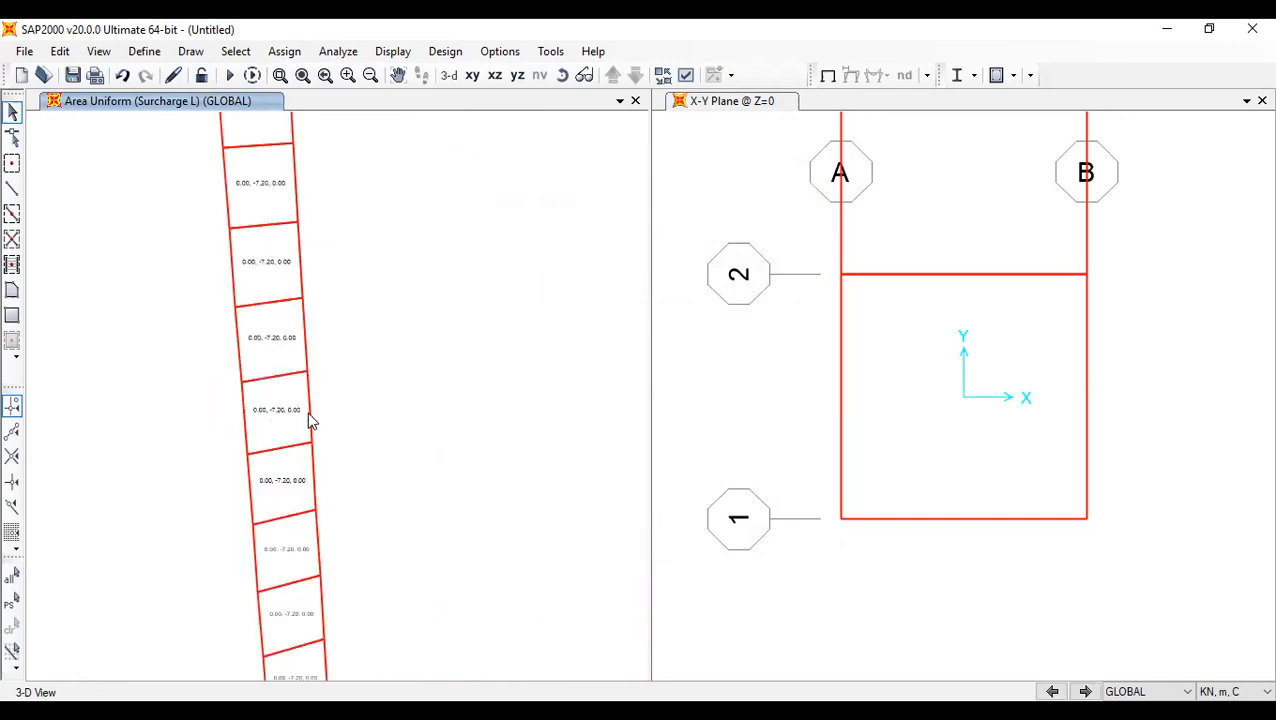
scroll(308, 420, "down", 2)
scroll(306, 413, "down", 4)
scroll(385, 477, "up", 1)
scroll(386, 484, "up", 1)
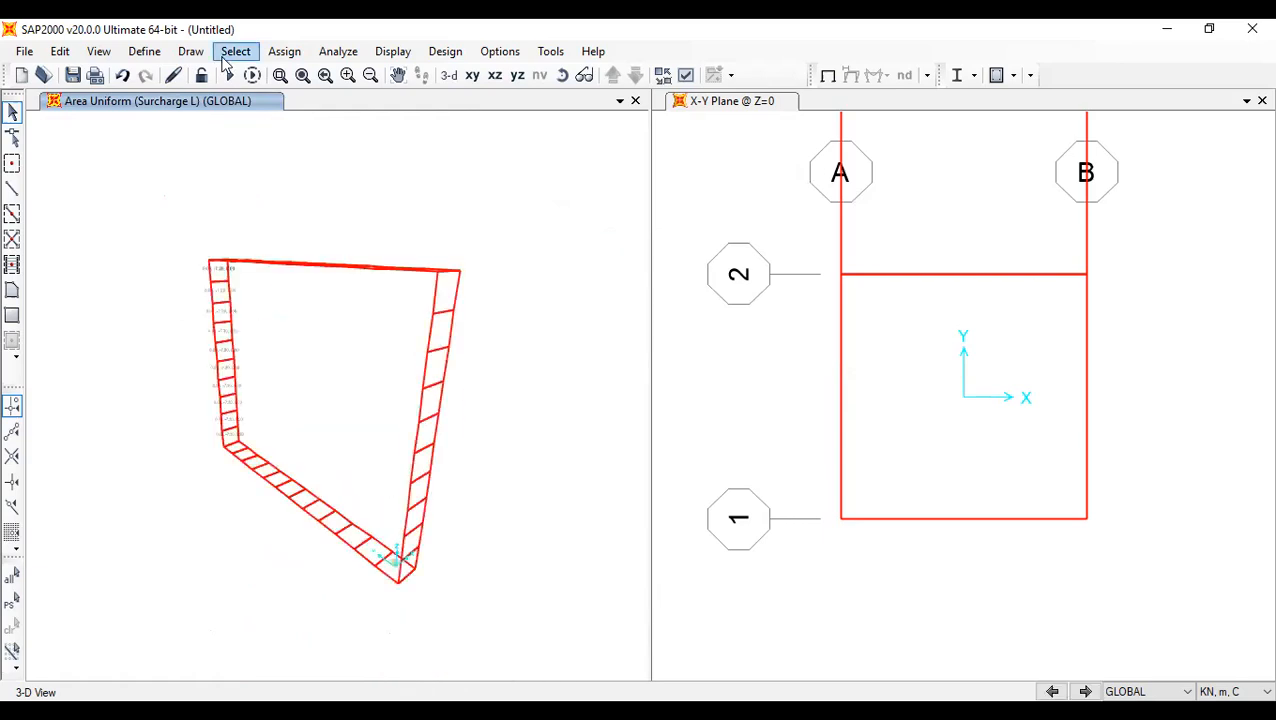
left_click(26, 52)
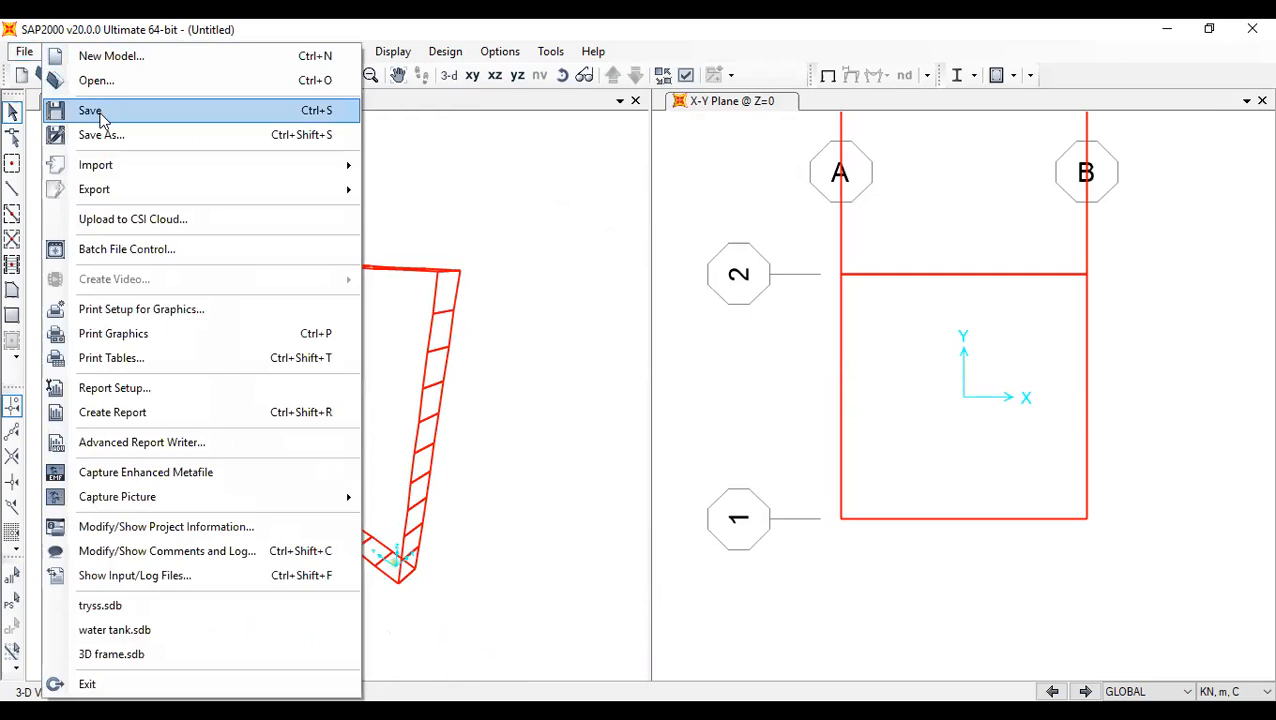
left_click(101, 114)
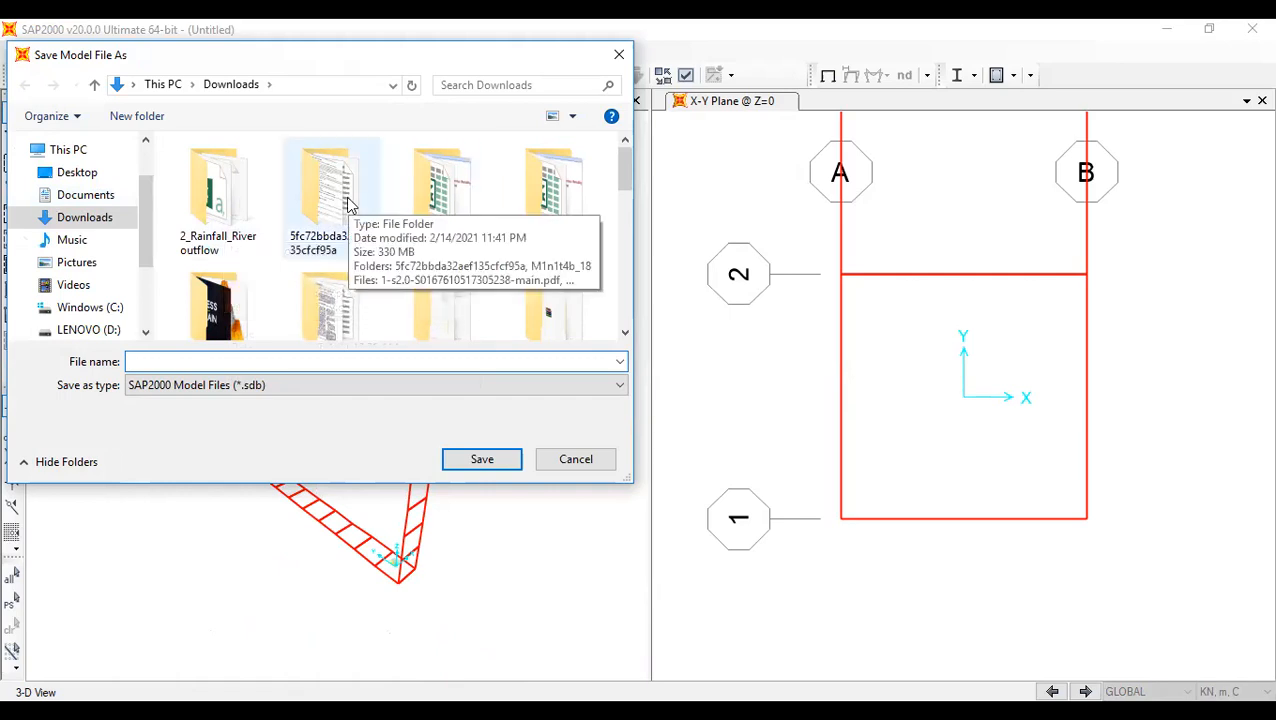
double_click(348, 205)
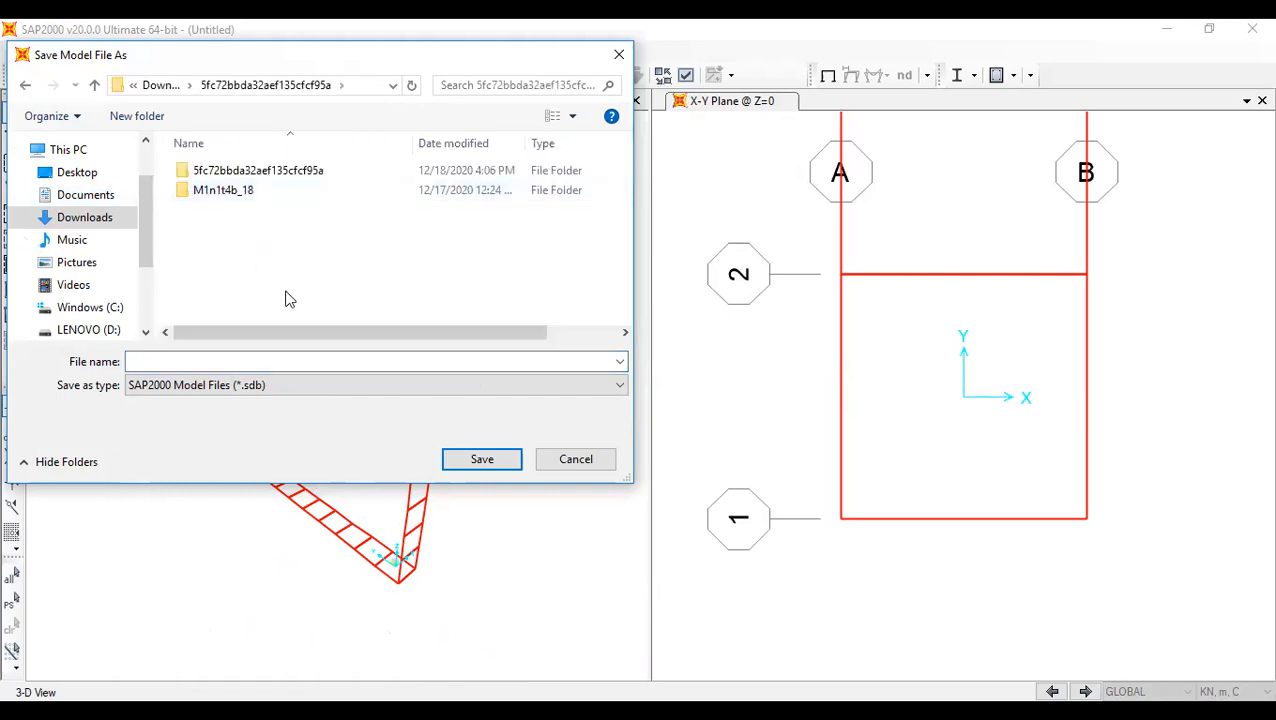
left_click(238, 363)
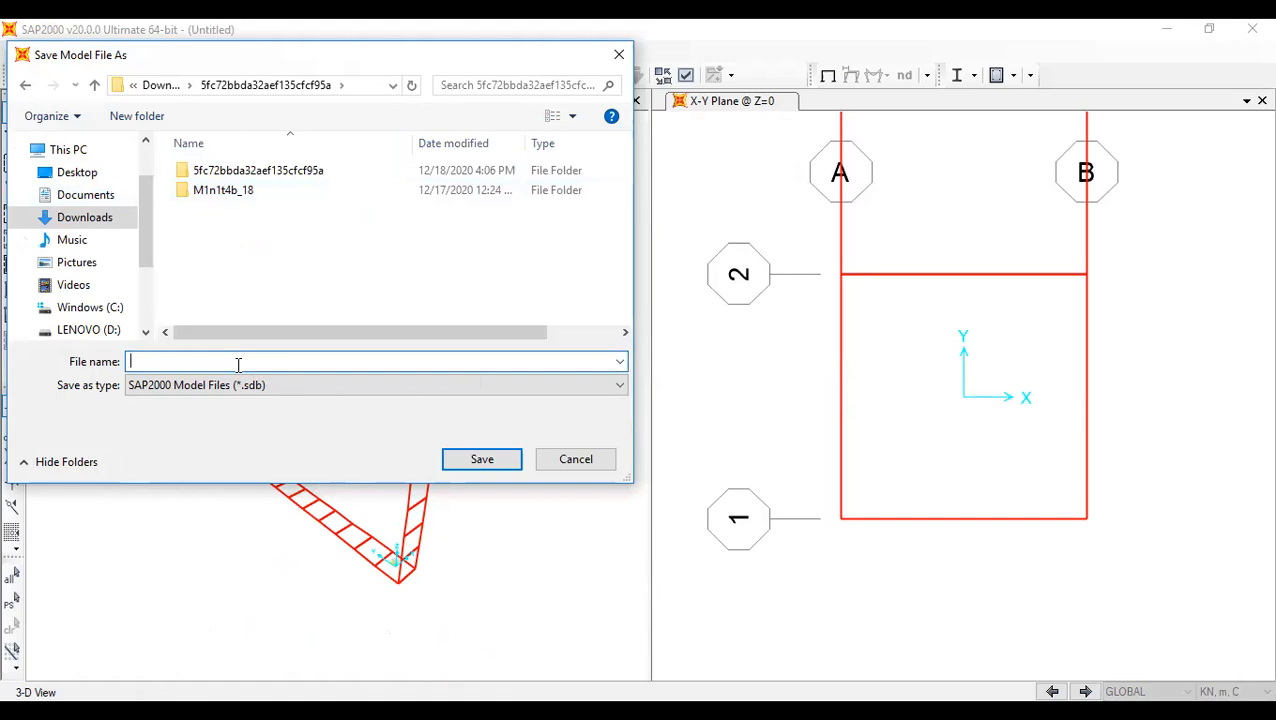
type("Box culvert")
left_click(475, 460)
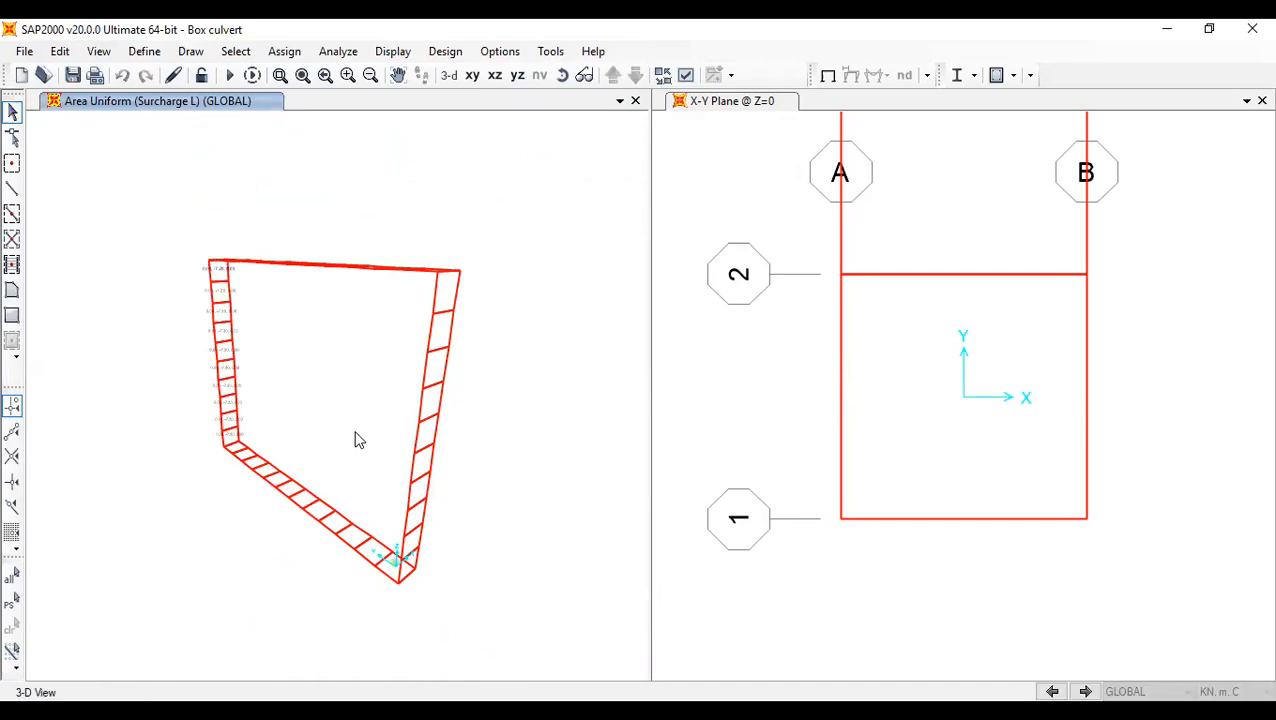
- Replicate the entire box strip linearly 11 times with increments dx 0.5 m, dy 0 and dz 0
left_click_drag(146, 151, 508, 640)
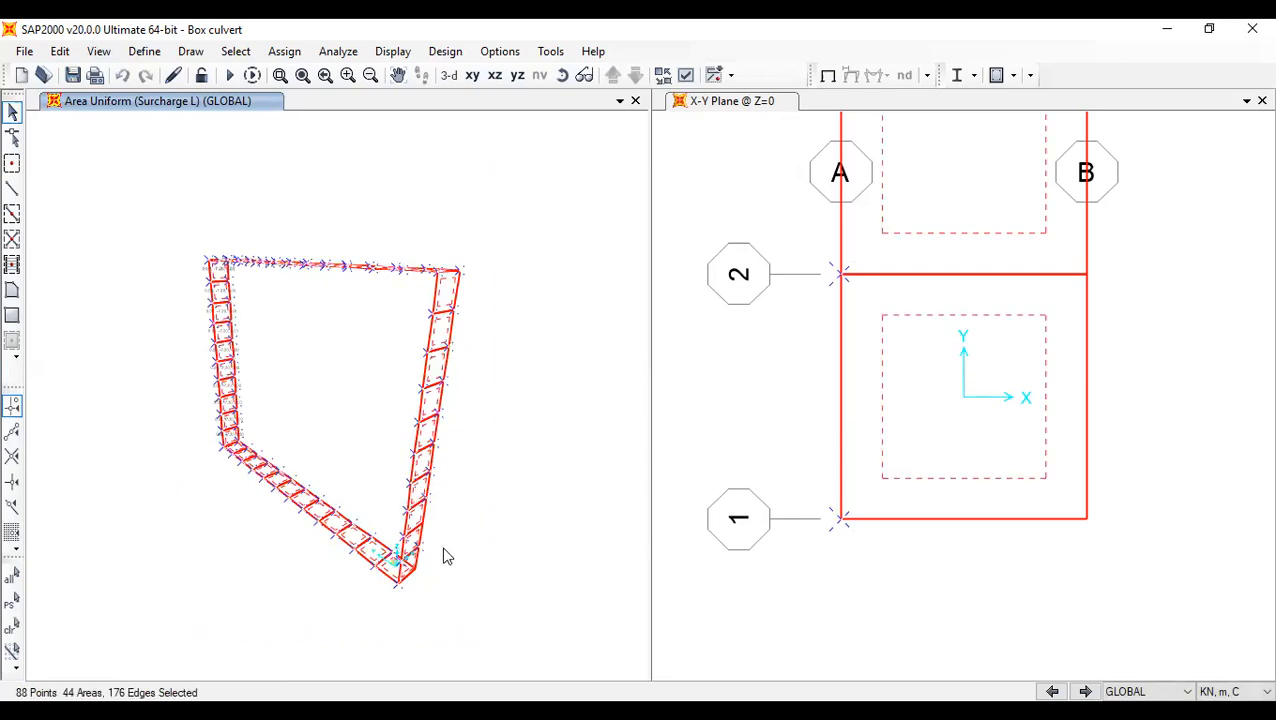
key("ctrl+r")
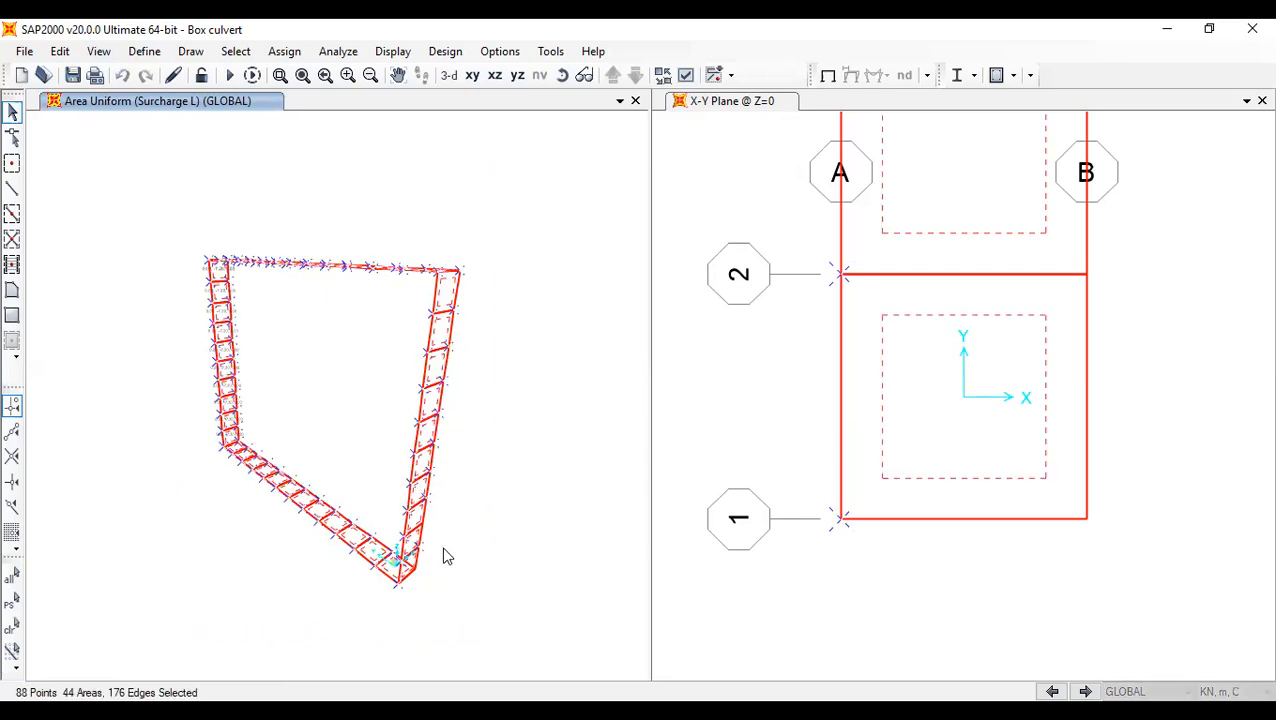
double_click(516, 280)
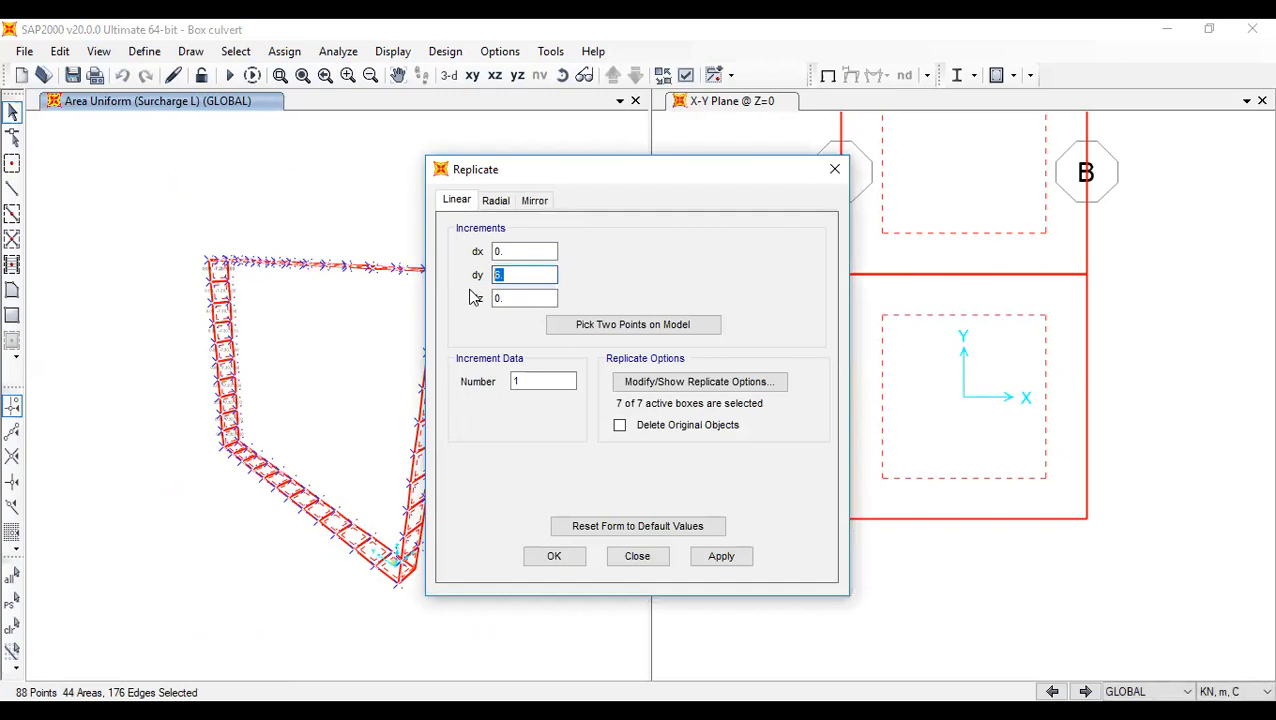
type("0")
left_click(510, 251)
type("5")
key("Tab")
key("Tab")
left_click(517, 298)
left_click_drag(517, 298, 450, 300)
left_click_drag(527, 380, 481, 386)
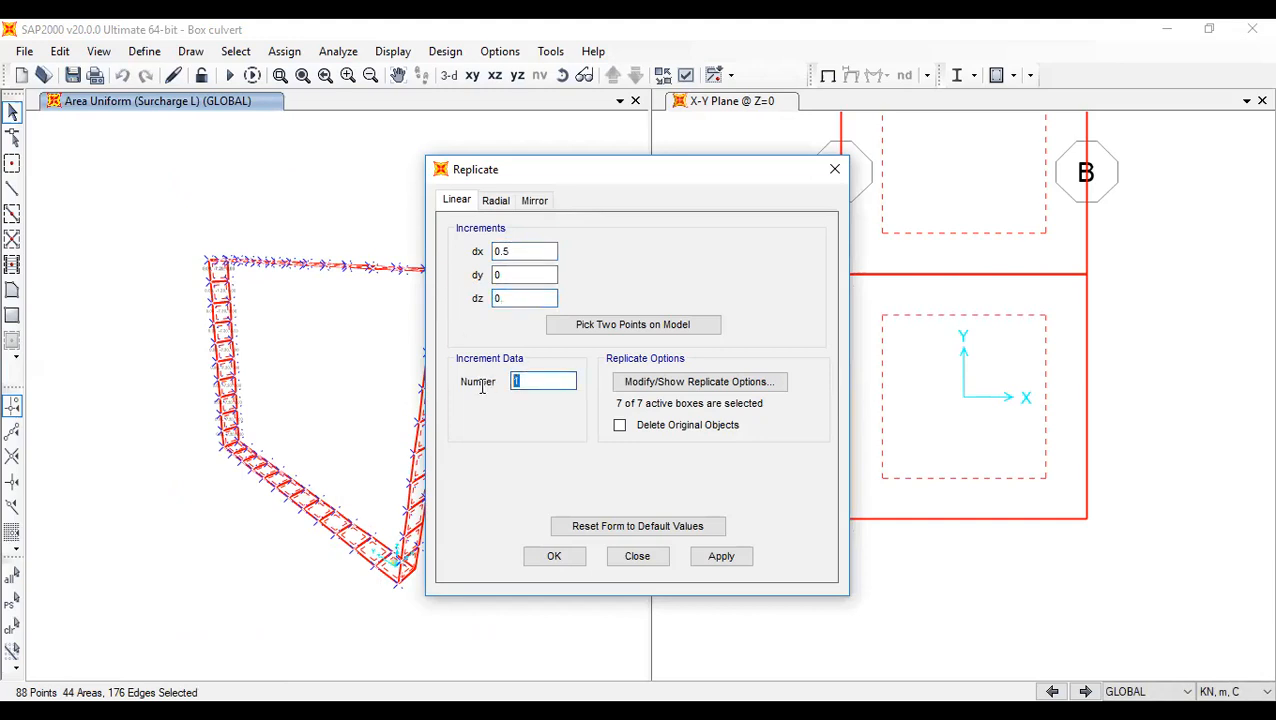
type("11")
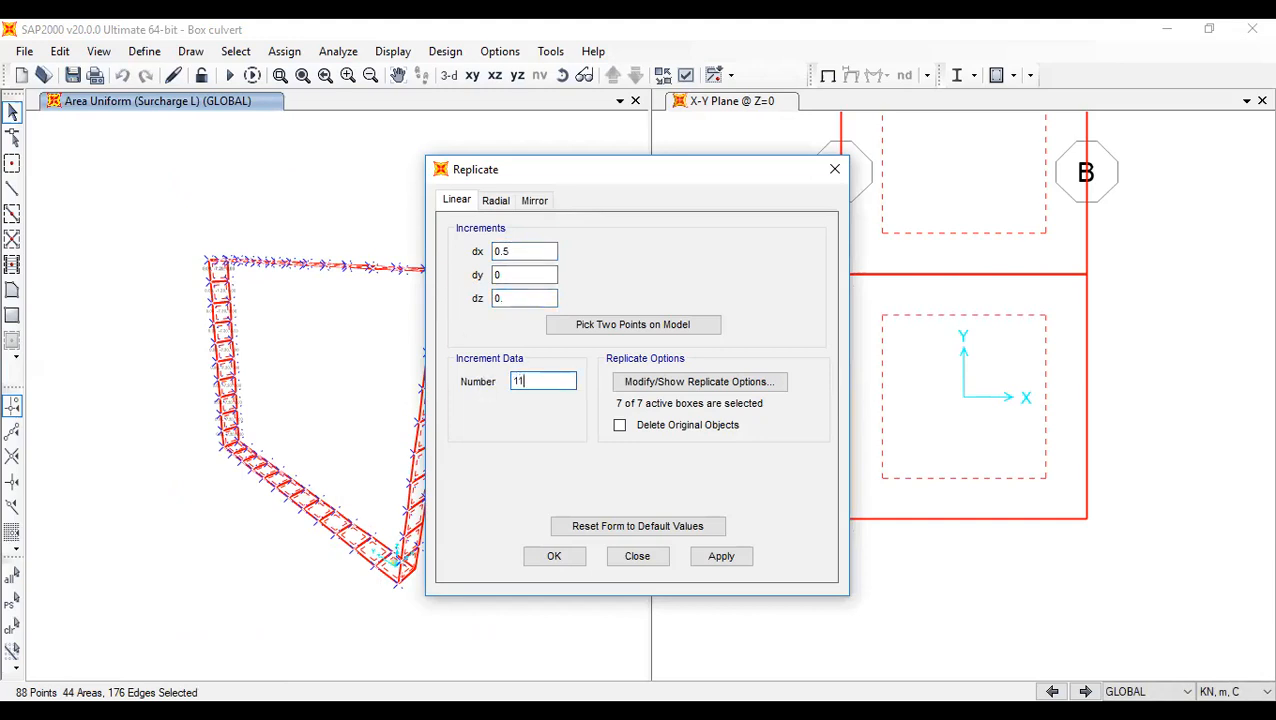
left_click(555, 563)
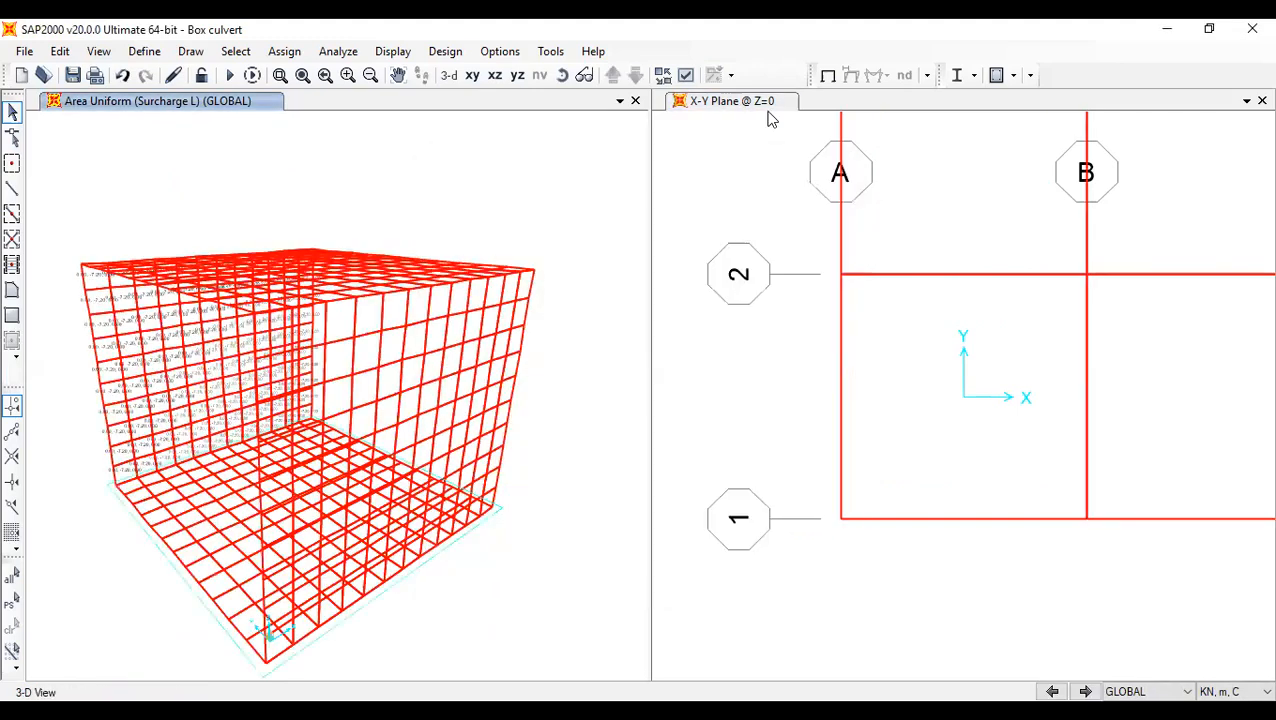
left_click(562, 75)
left_click_drag(512, 478, 512, 598)
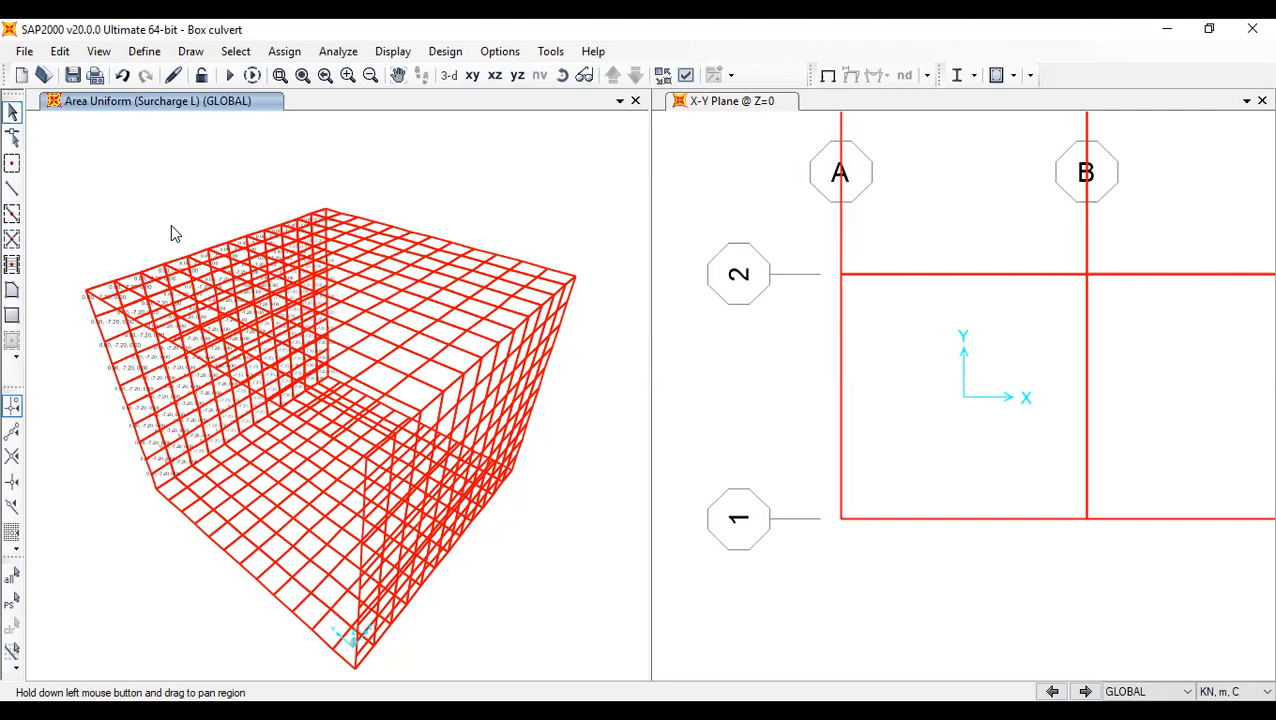
- Turn on filled objects in the display options of the surcharge load view
left_click(685, 76)
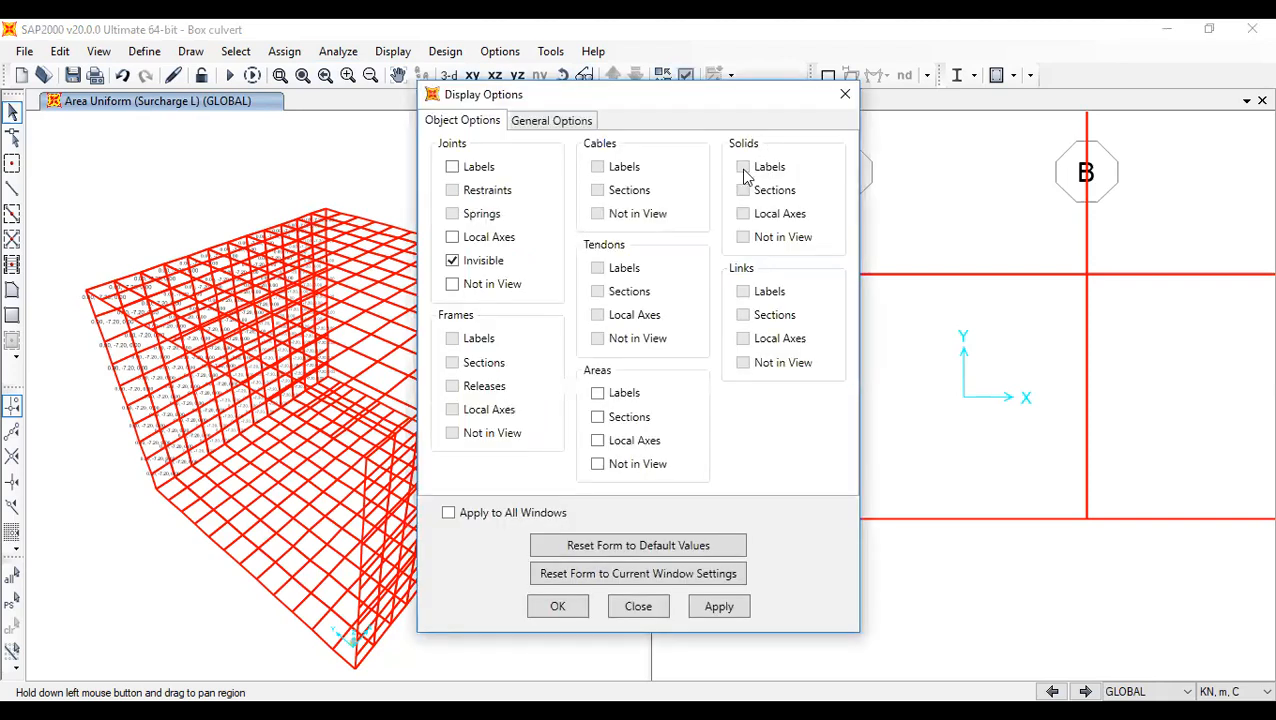
left_click(551, 121)
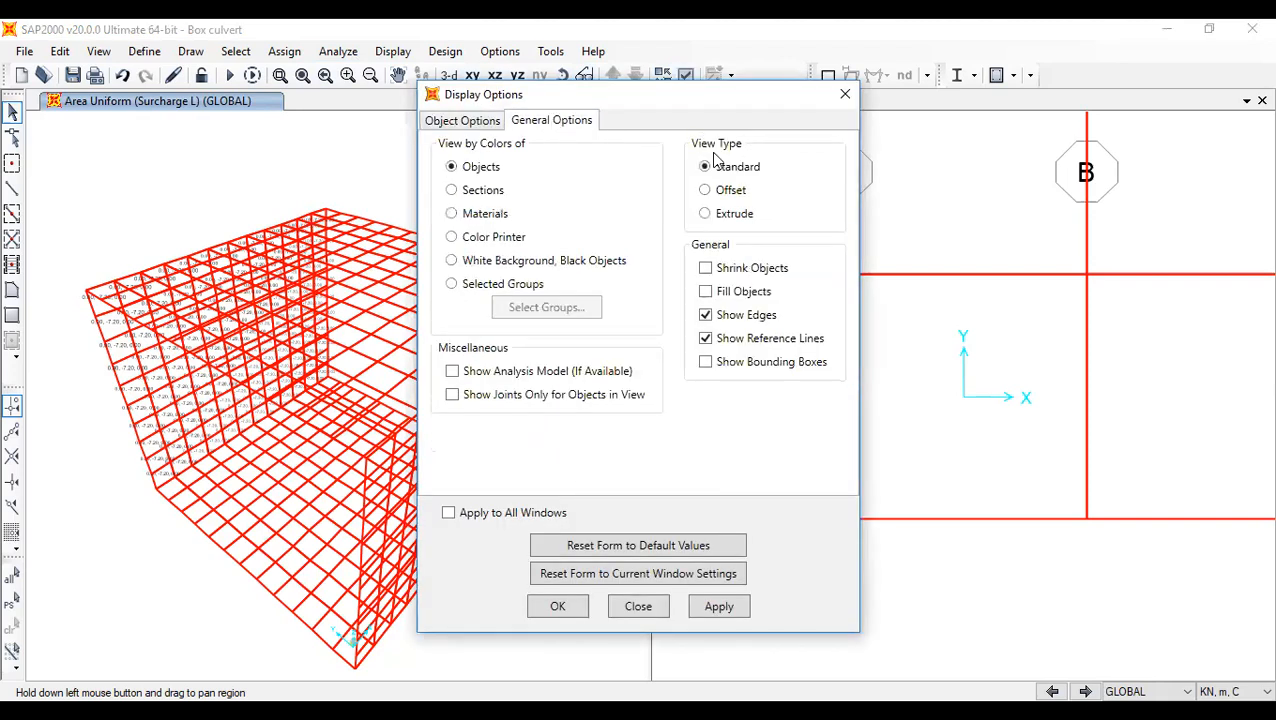
left_click(727, 291)
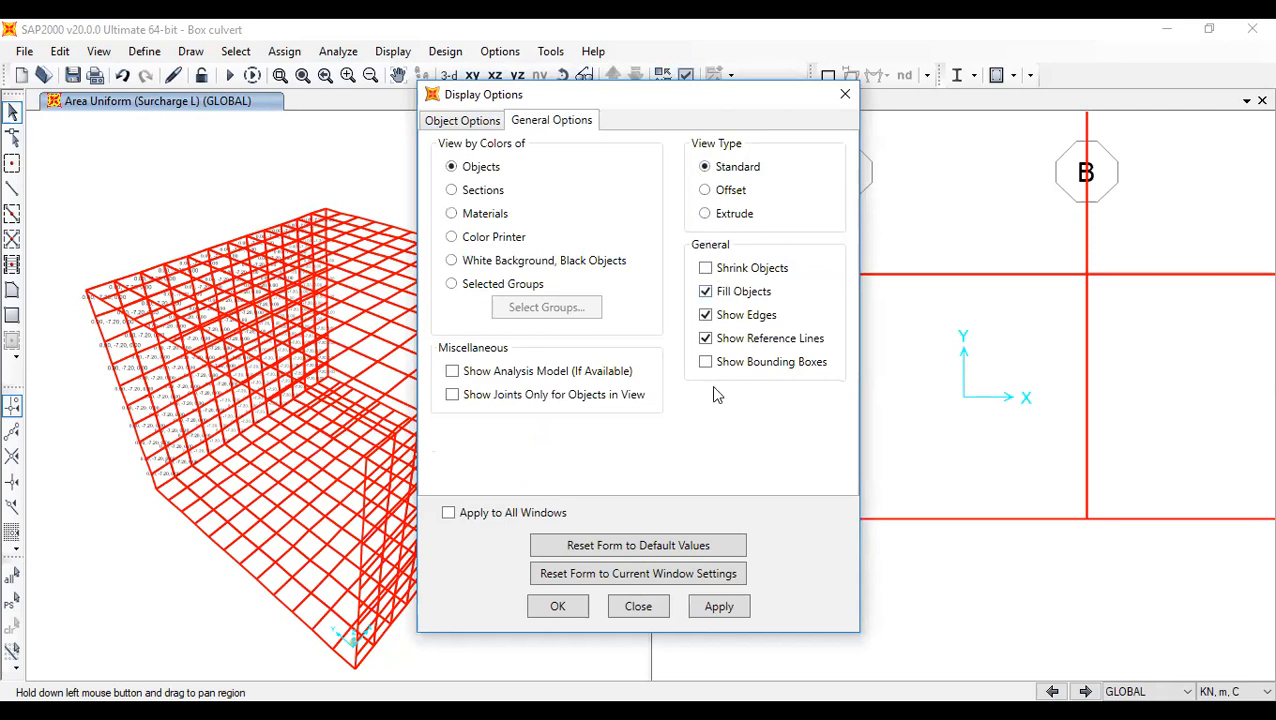
left_click(557, 606)
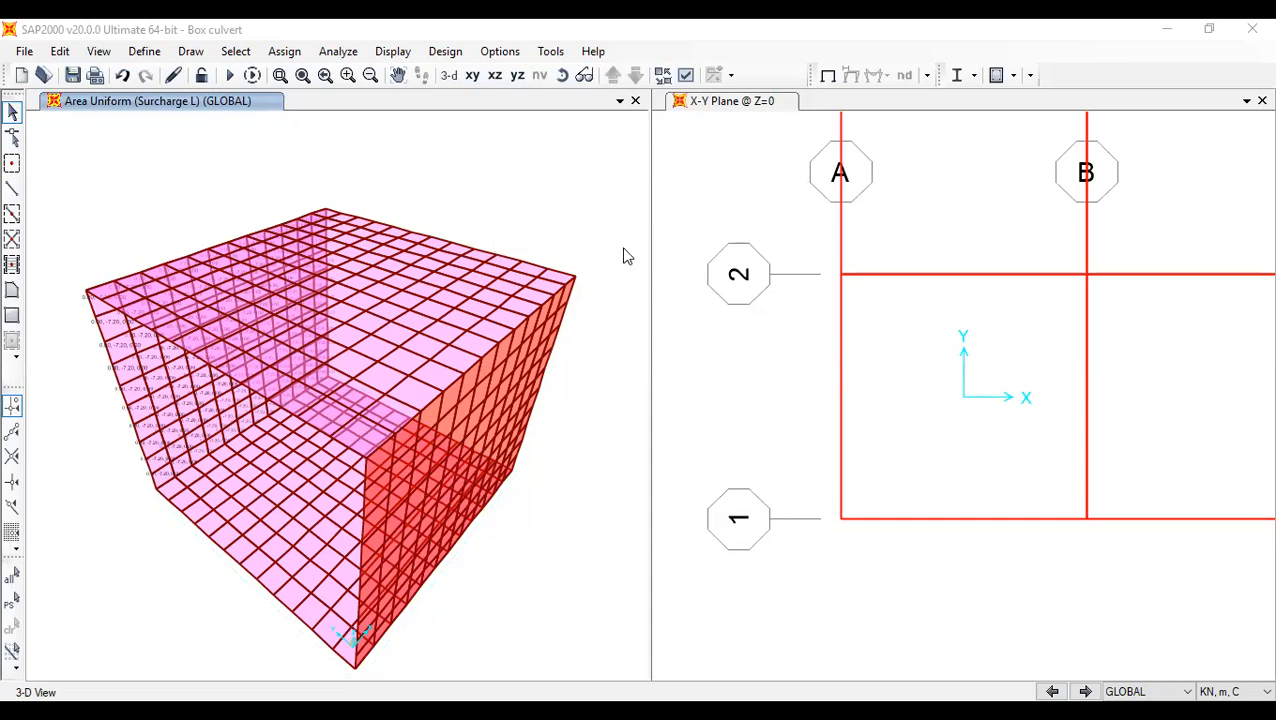
- Examine the filled culvert from several 3D angles and in plan, including the top slab panels and the corner at the origin
left_click(561, 79)
left_click_drag(560, 200, 513, 285)
left_click(512, 298)
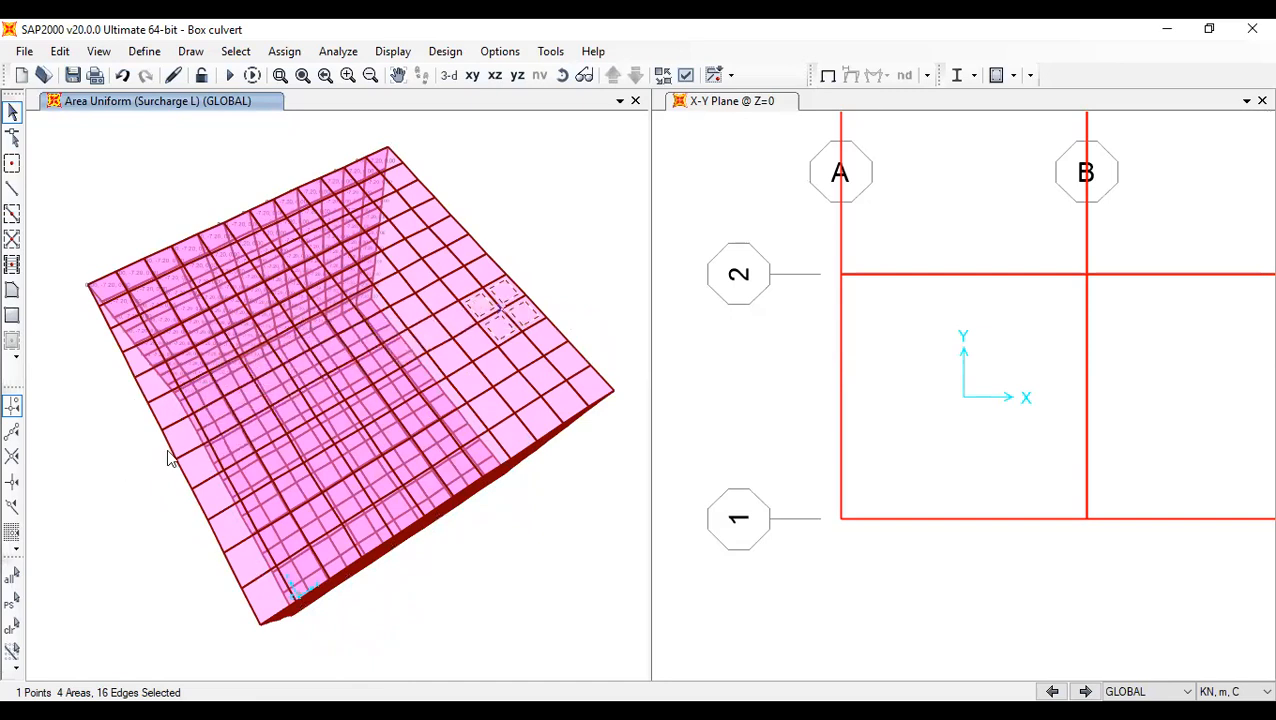
left_click(562, 76)
mouse_move(555, 580)
left_mouse_down()
mouse_move(564, 558)
mouse_move(632, 535)
mouse_move(682, 562)
mouse_move(624, 522)
mouse_move(672, 541)
left_mouse_up()
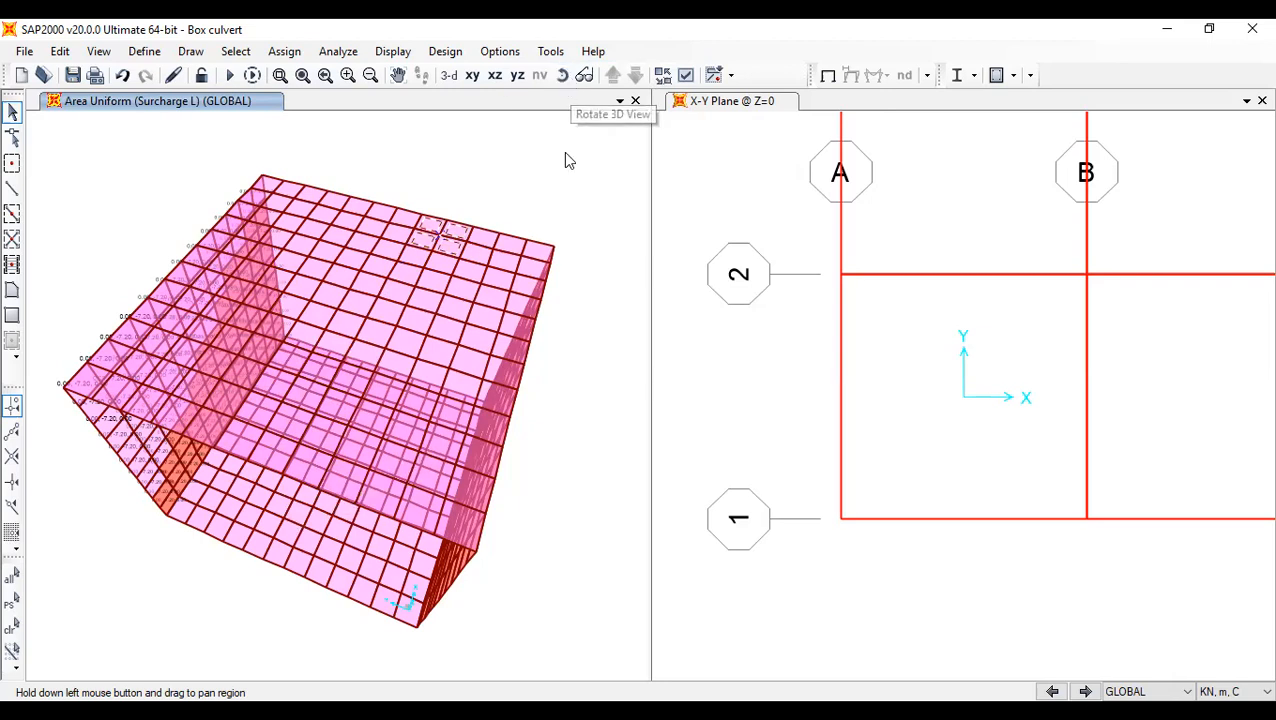
mouse_move(85, 450)
left_mouse_down()
mouse_move(137, 545)
mouse_move(185, 570)
left_mouse_up()
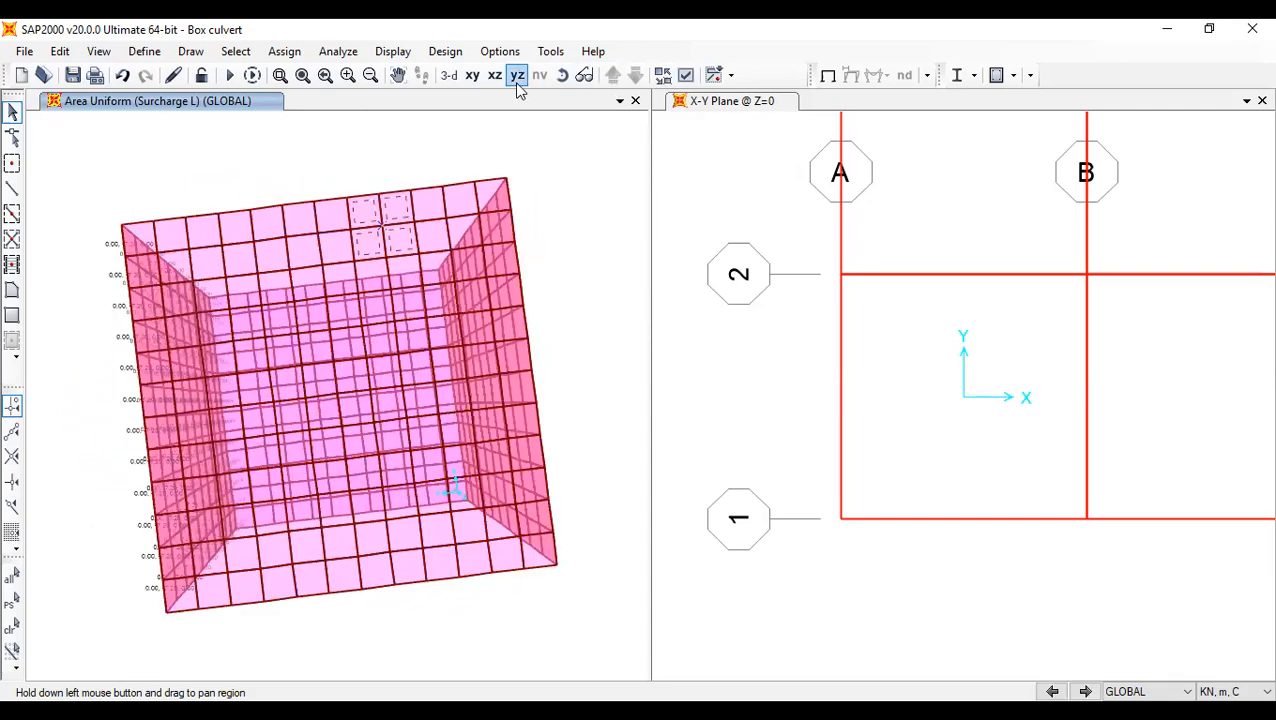
left_click(451, 80)
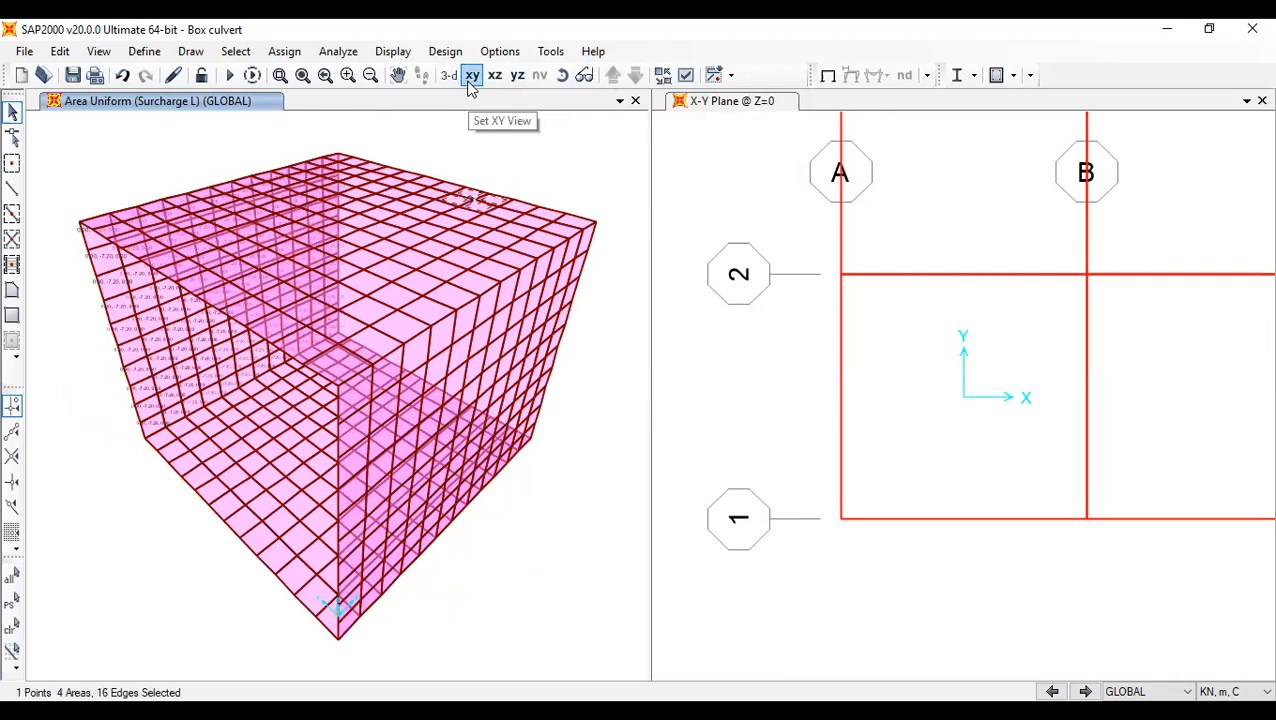
left_click(472, 76)
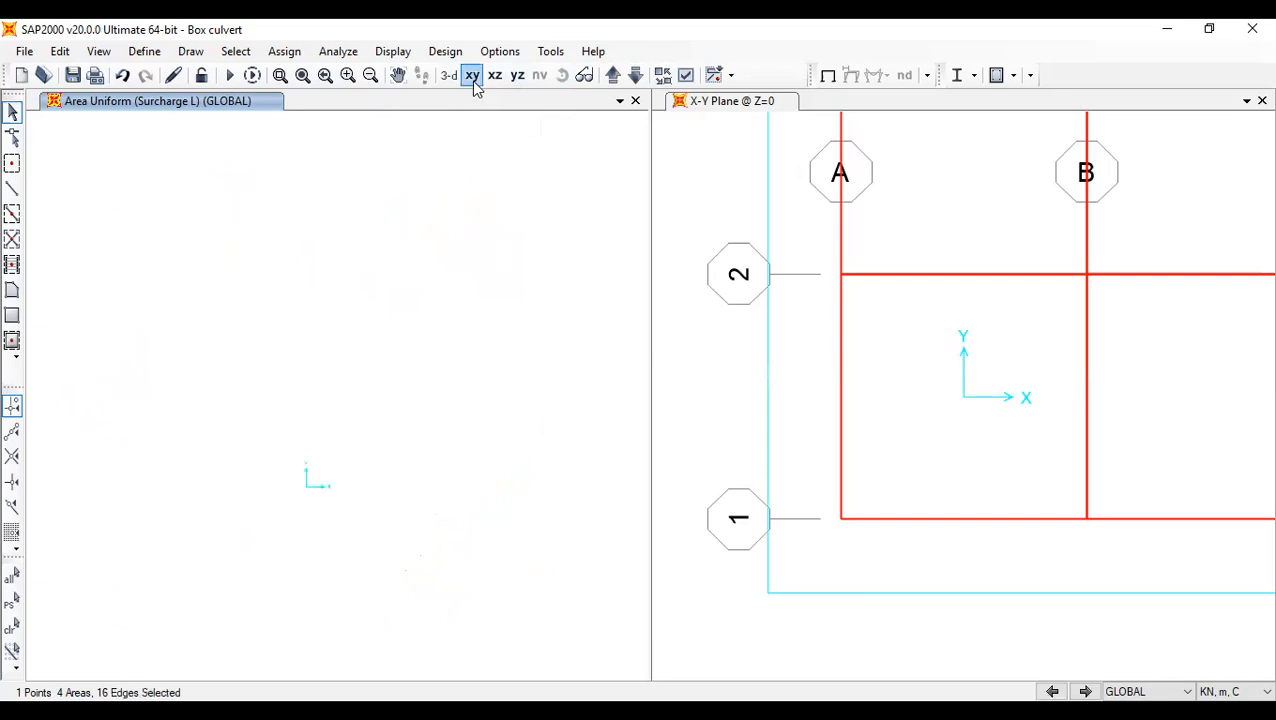
left_click(447, 77)
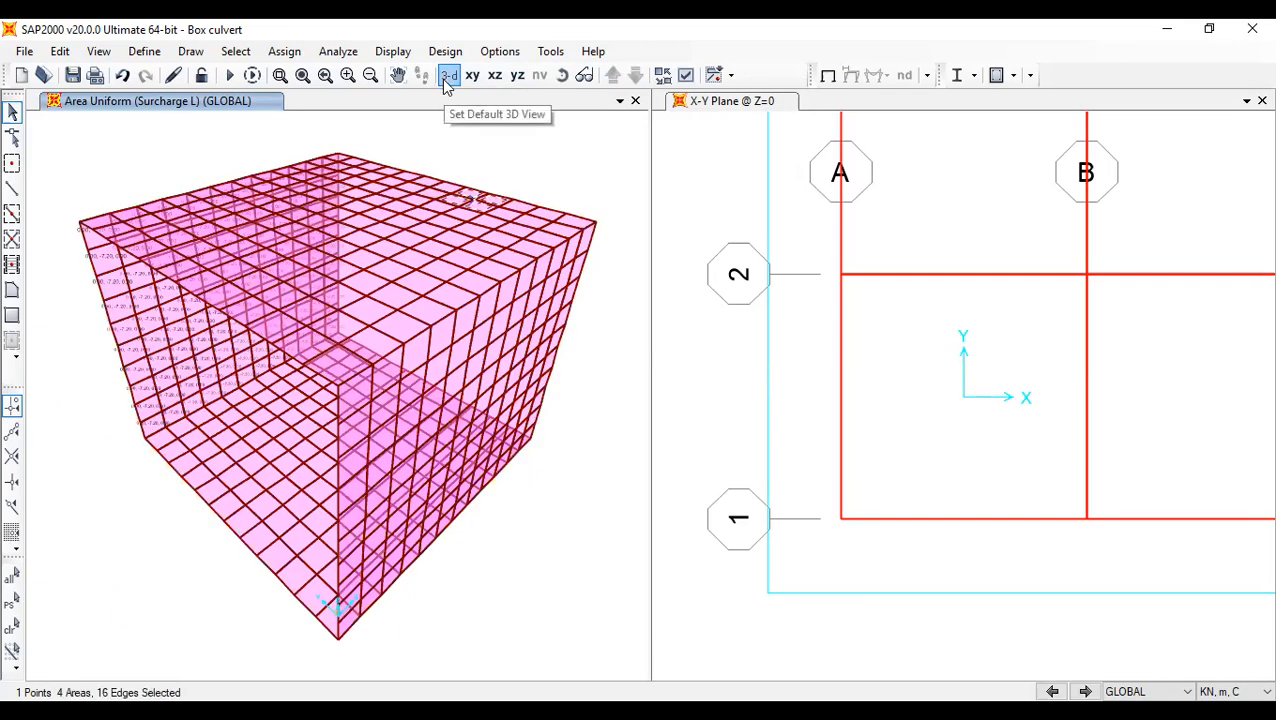
scroll(330, 650, "up", 3)
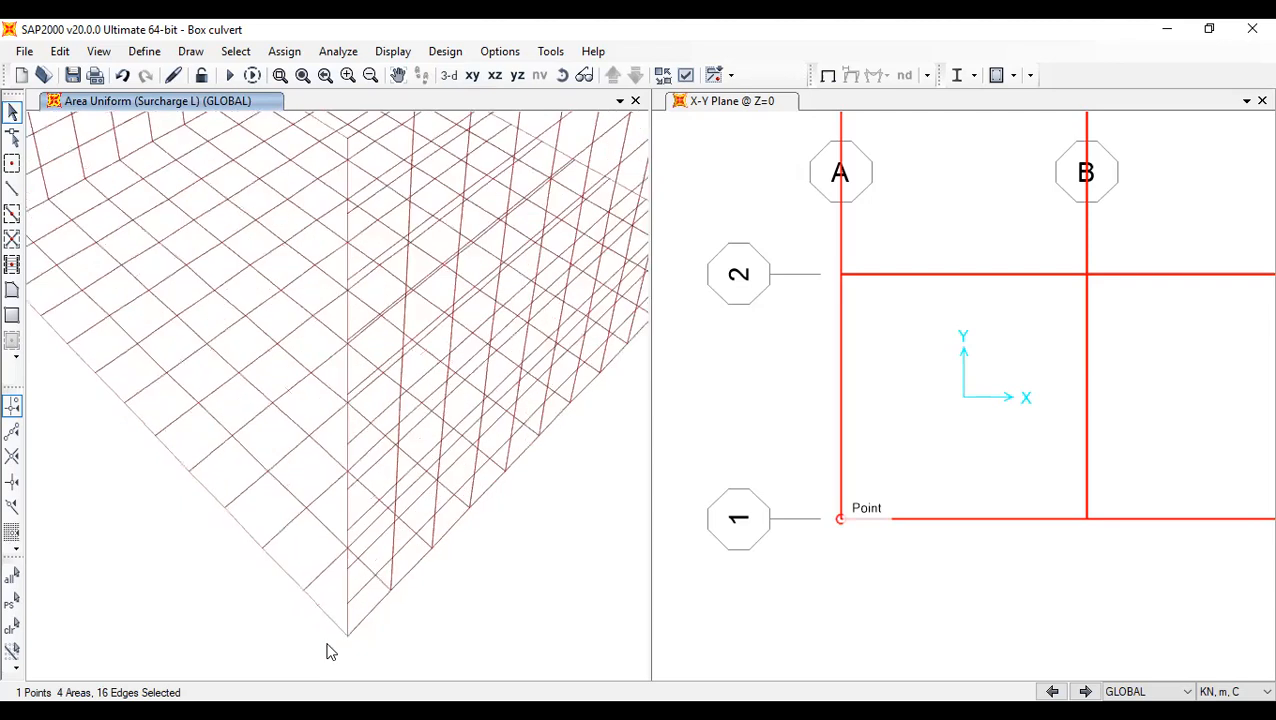
scroll(328, 648, "up", 2)
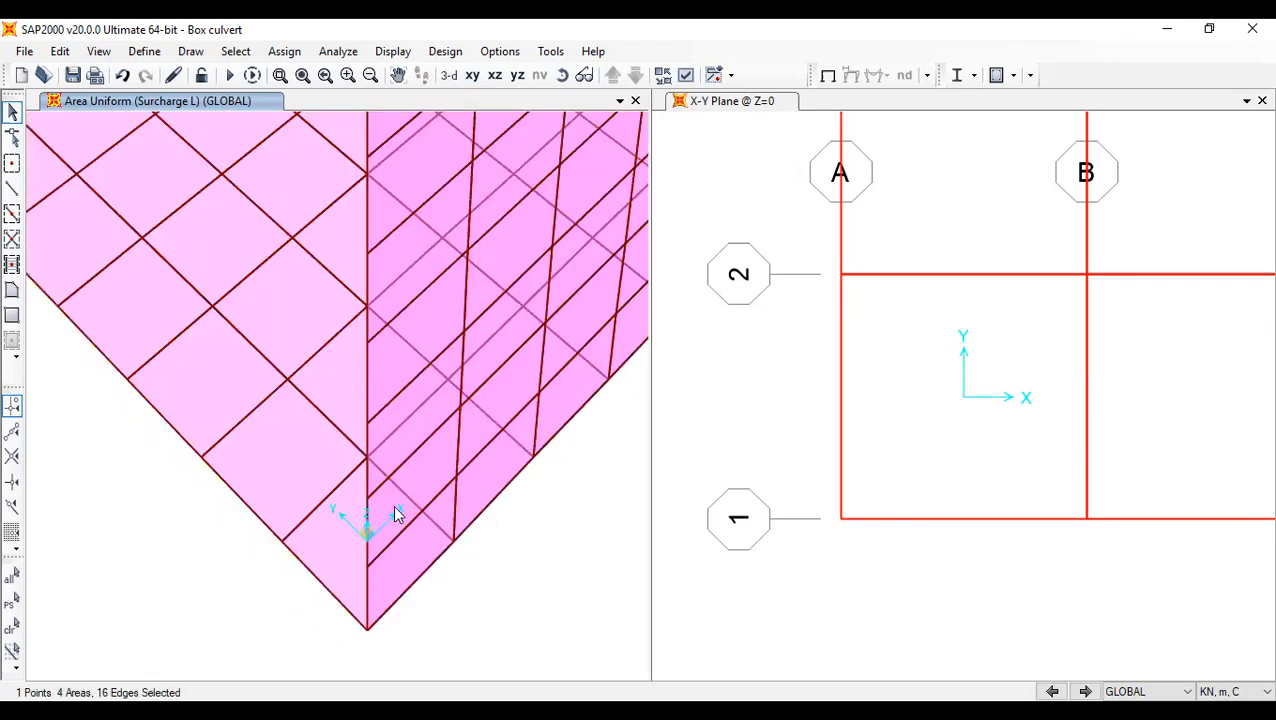
scroll(365, 461, "down", 2)
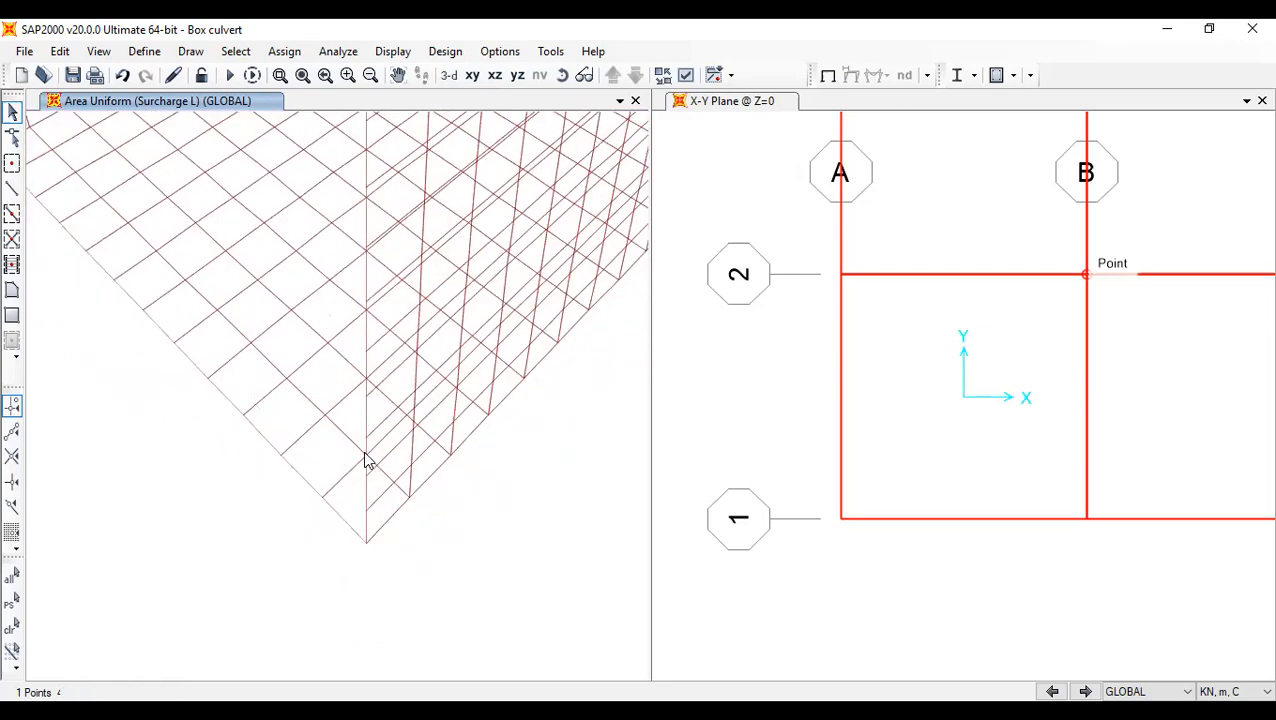
scroll(365, 461, "down", 2)
scroll(365, 461, "down", 3)
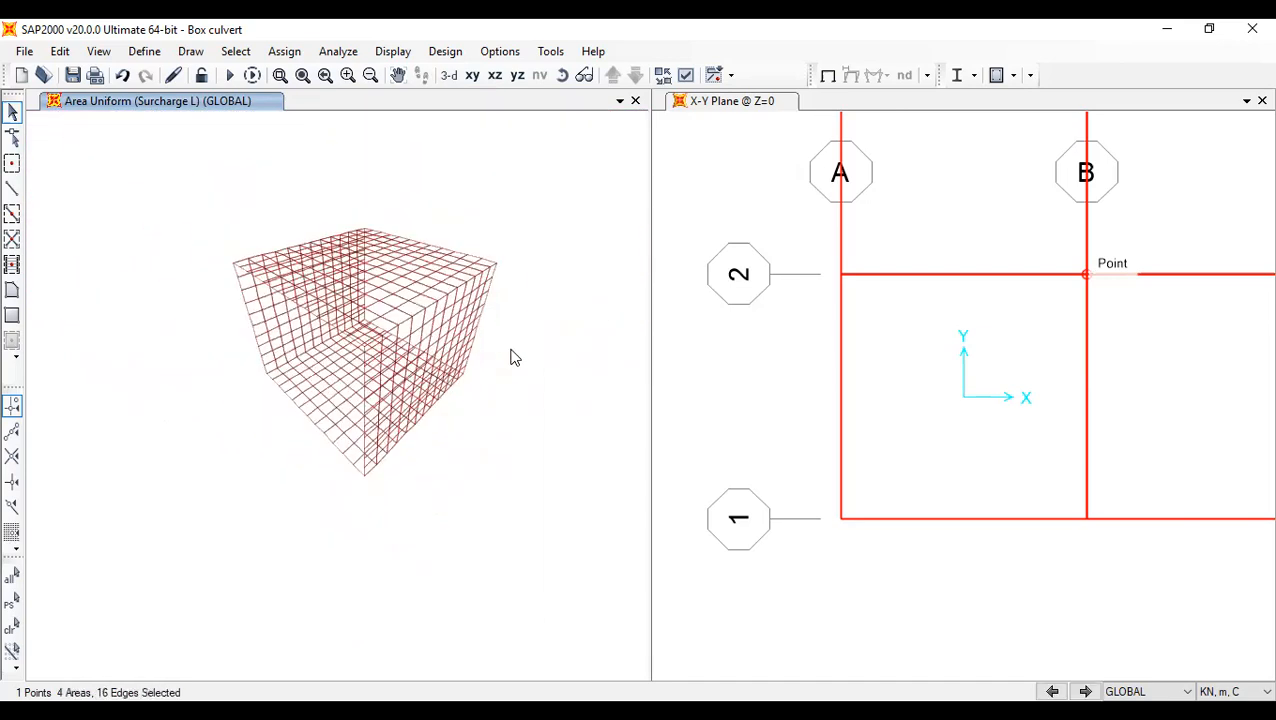
middle_click_drag(518, 378, 524, 433)
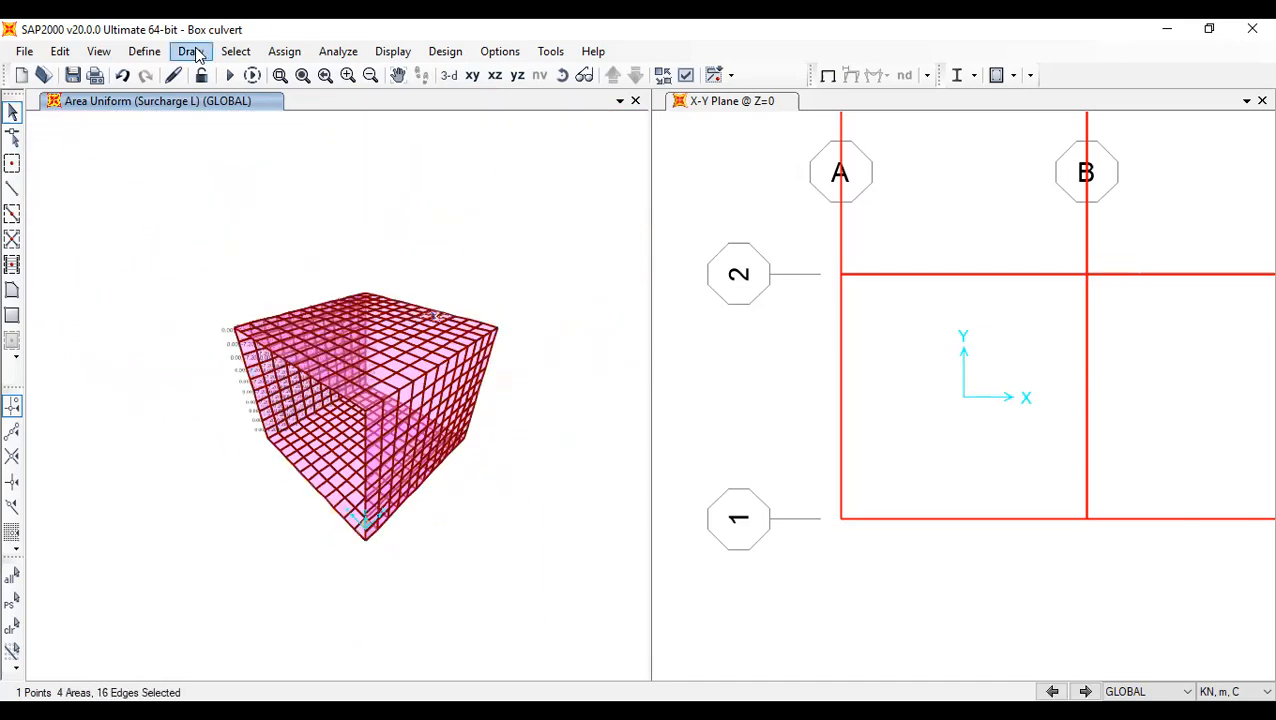
- Set the surcharge load window to a 2D view of the X-Y plane at Z = 5 m
left_click(97, 52)
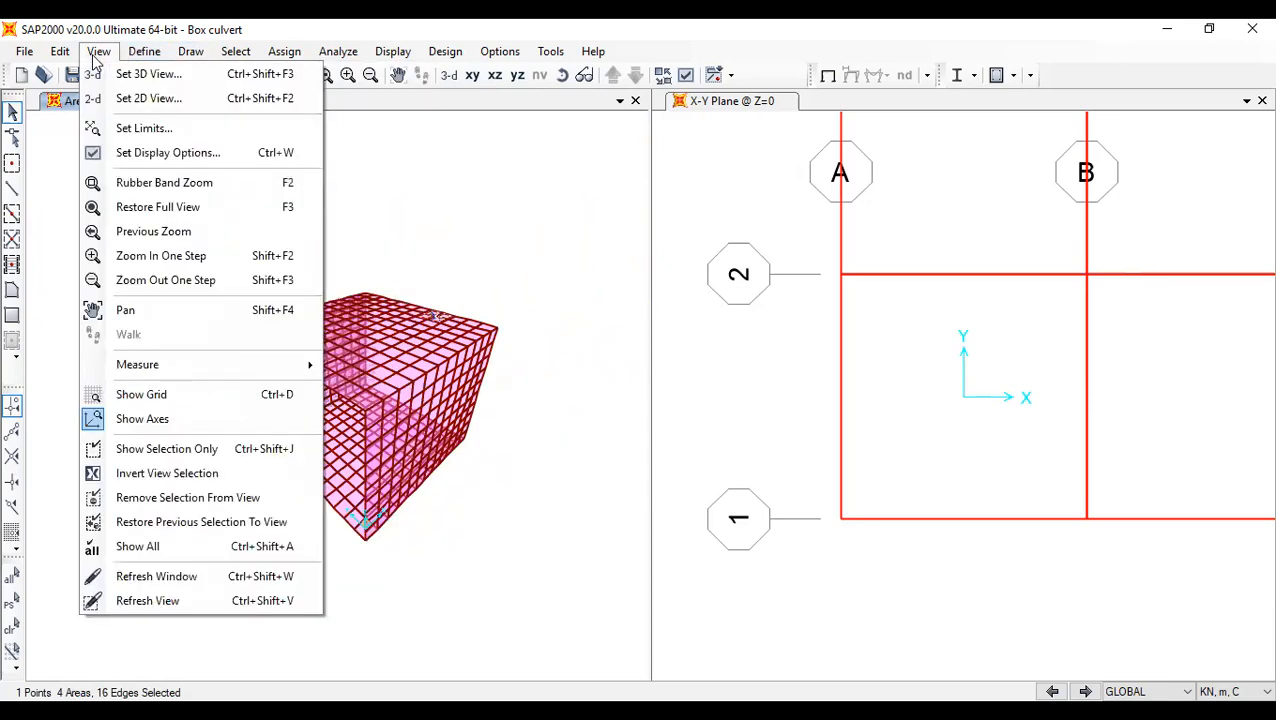
left_click(123, 100)
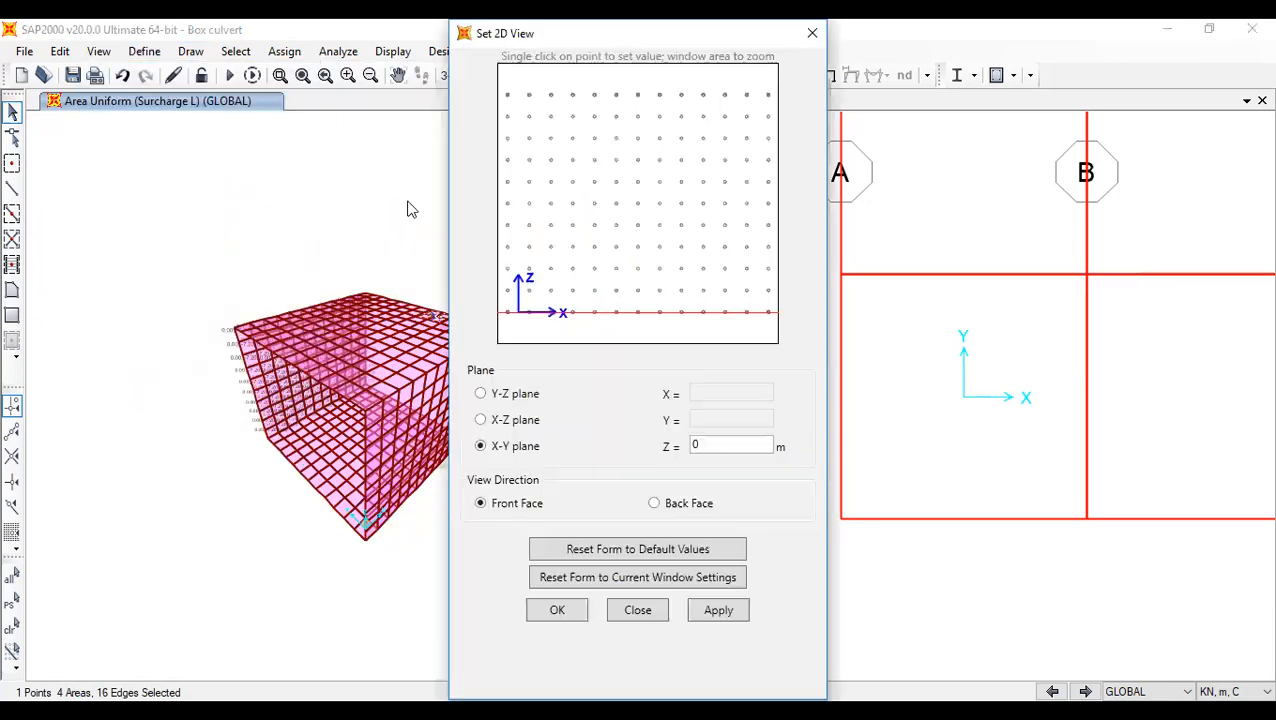
left_click(483, 421)
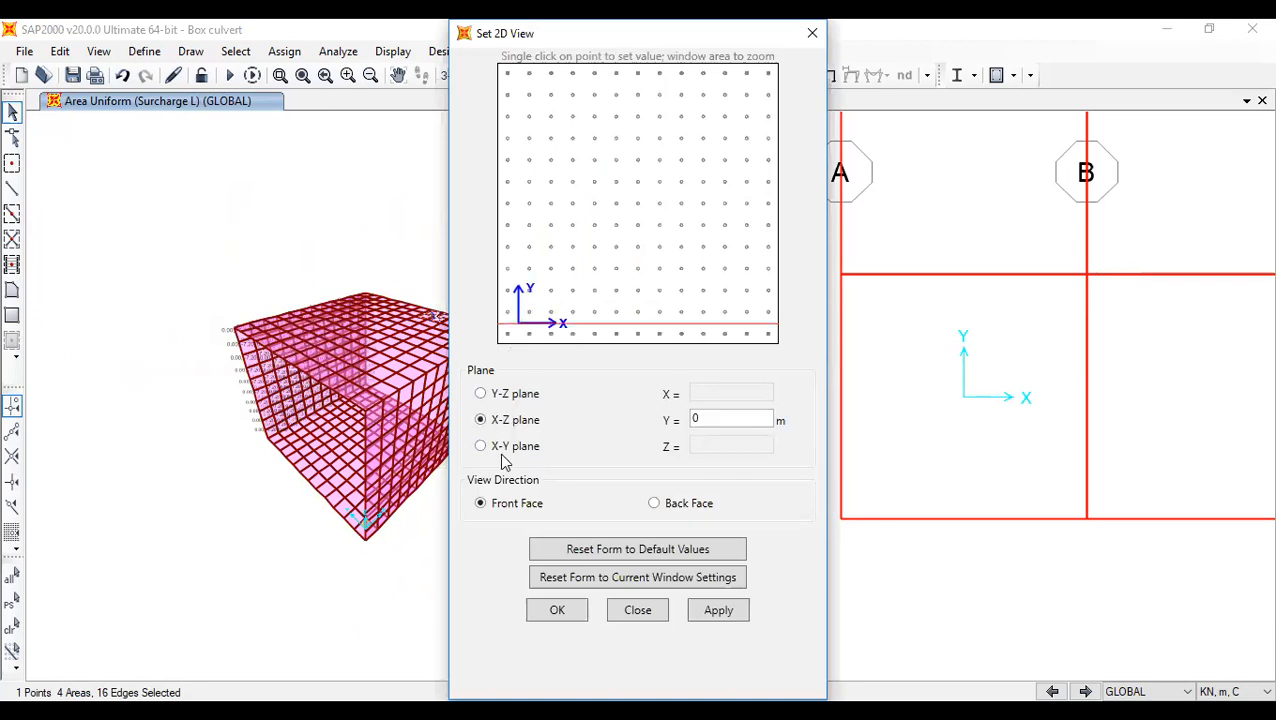
left_click(507, 450)
double_click(701, 448)
type("hhhhhhhhhhhhhhh")
key("BackSpace")
key("BackSpace")
key("BackSpace")
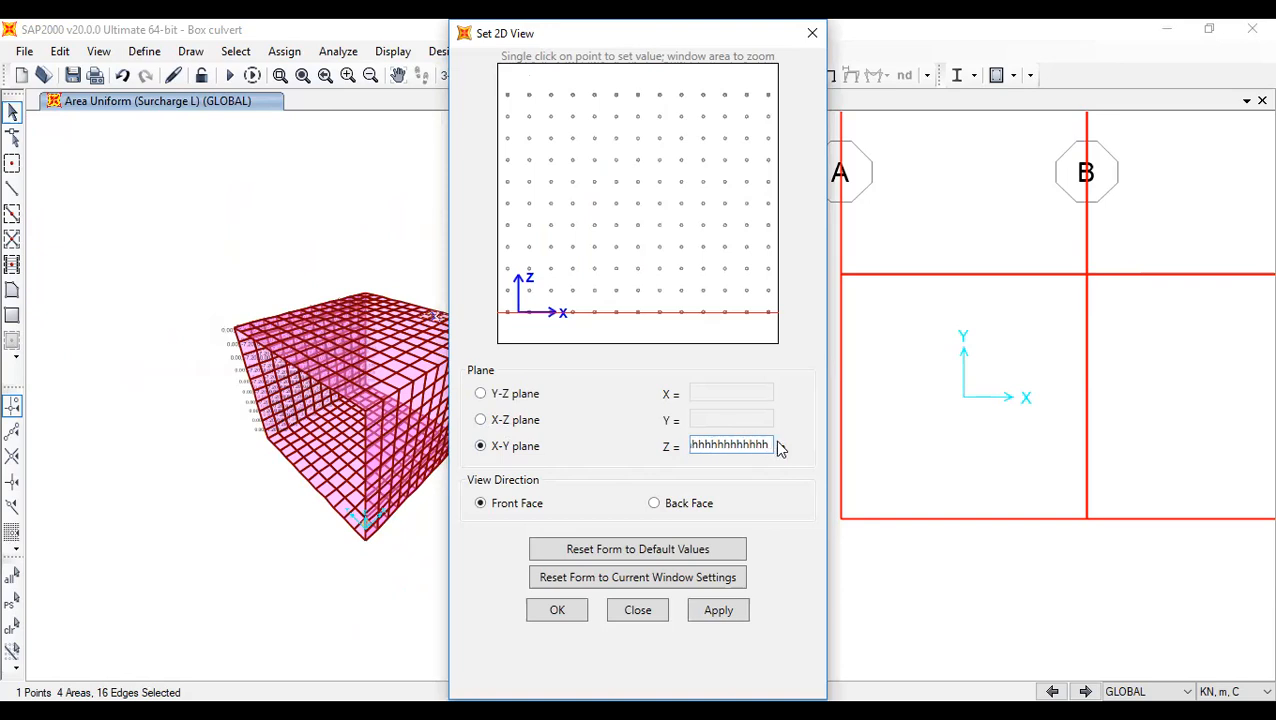
left_click_drag(772, 444, 497, 453)
key("BackSpace")
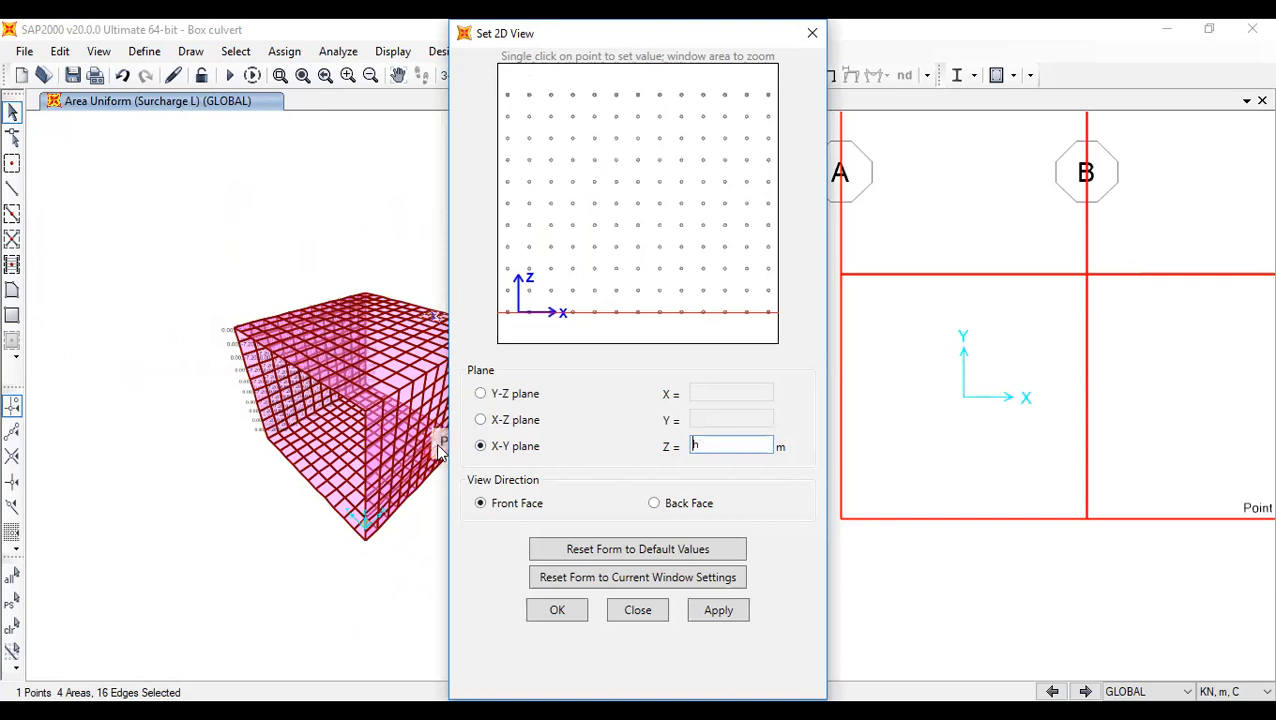
type("h")
key("BackSpace")
type("5")
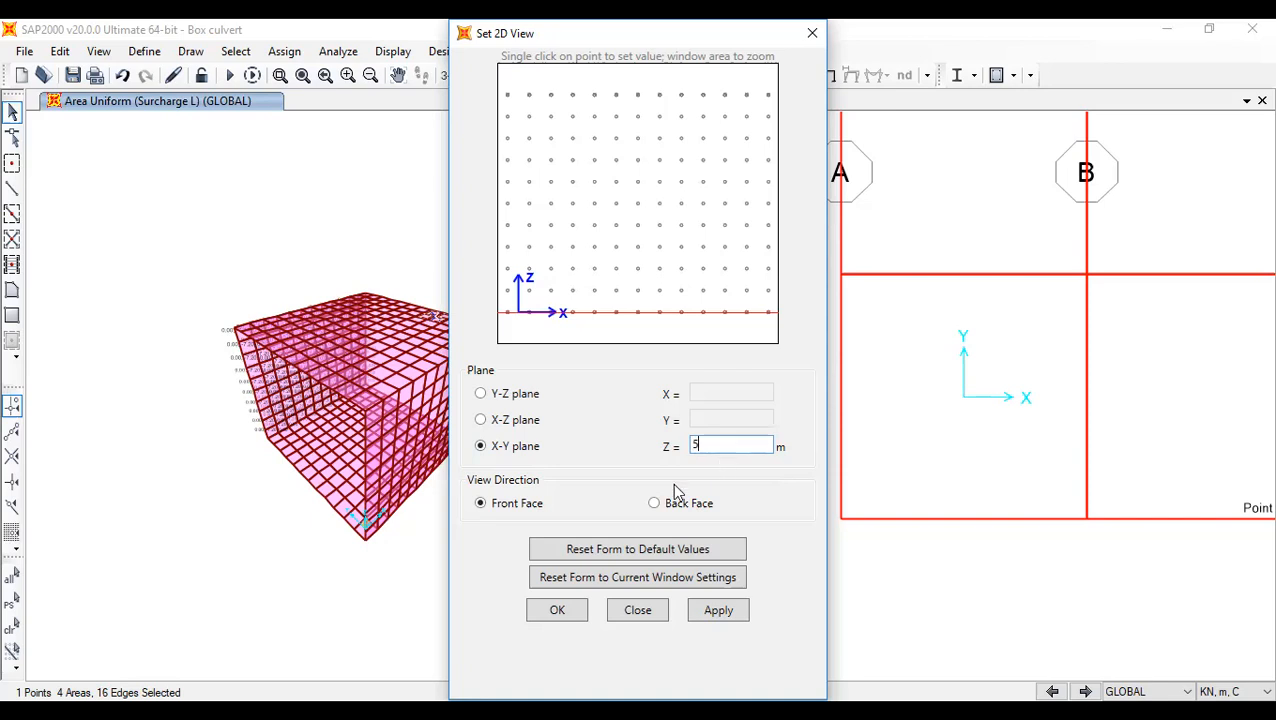
left_click(559, 608)
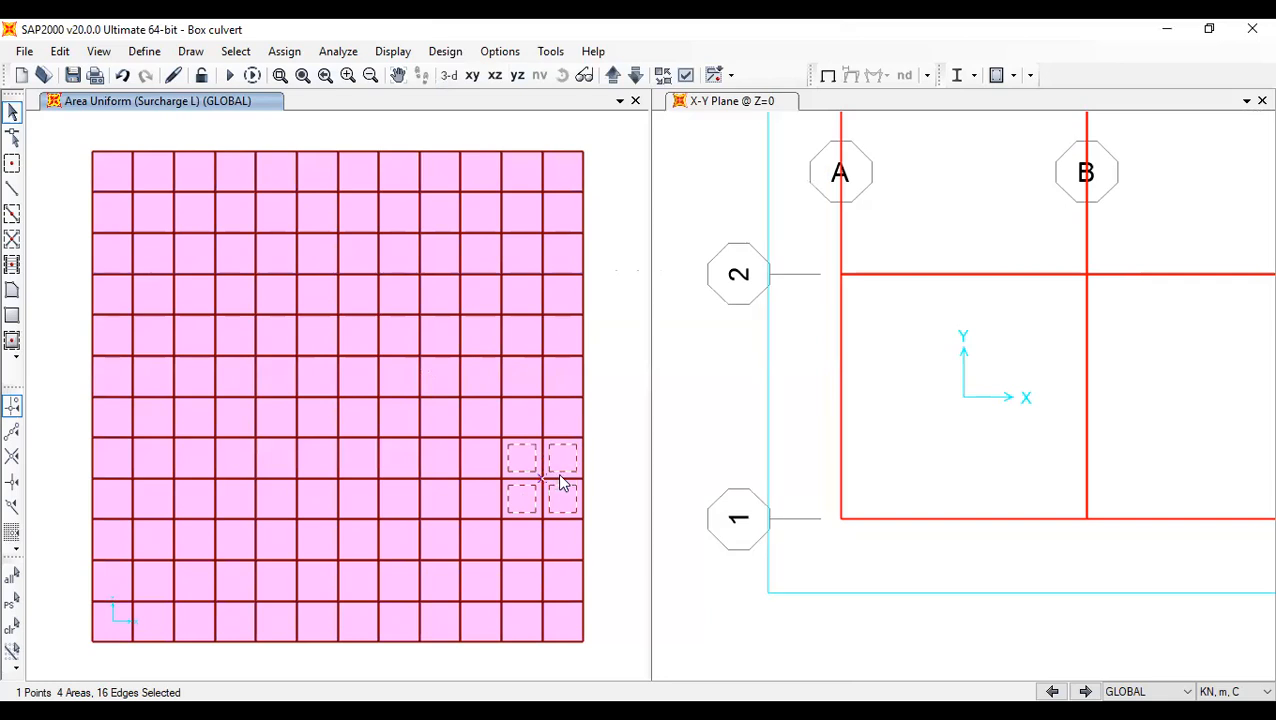
- Clear the current selection and set the X-Y Plane @ Z=0 window to the default 3D view
key("Escape")
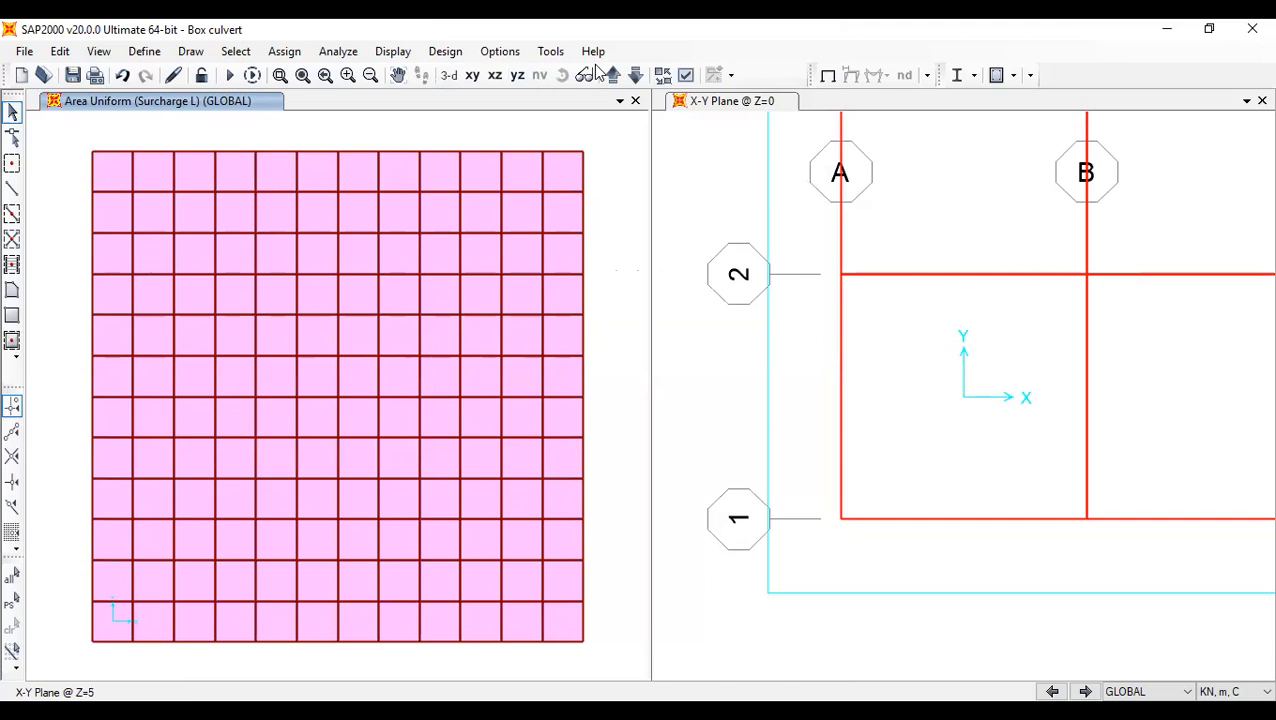
left_click(755, 122)
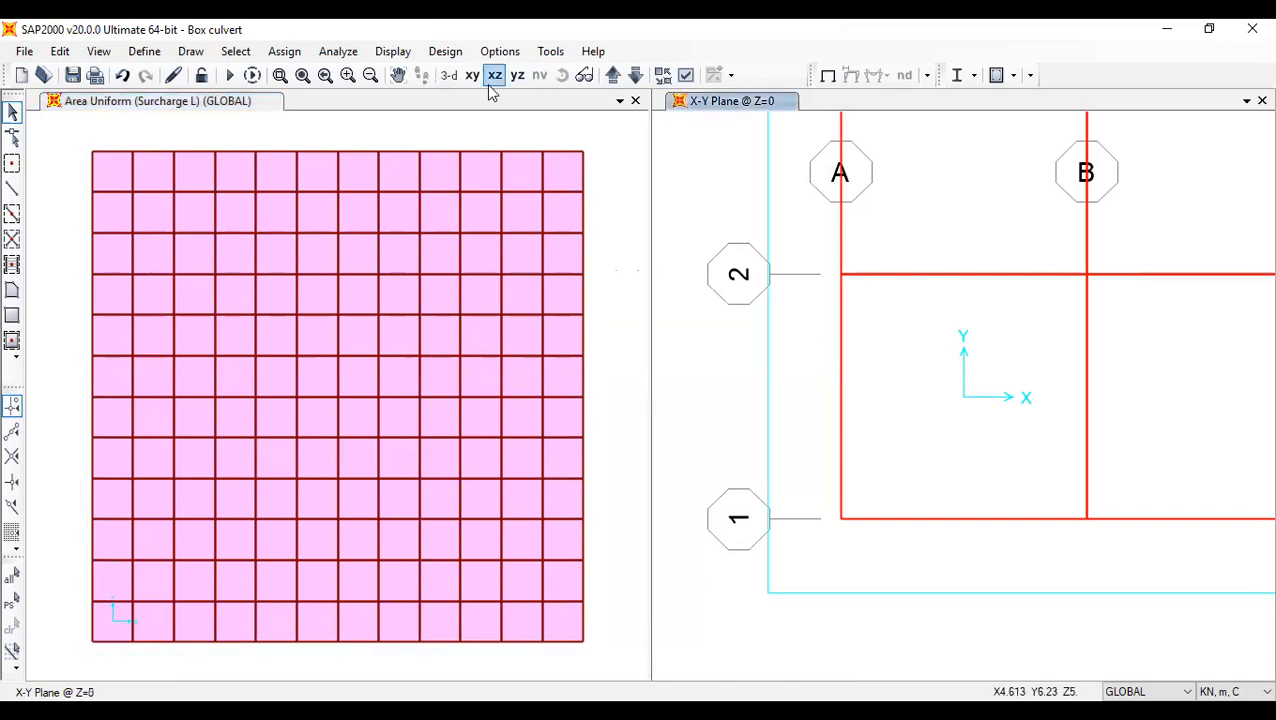
left_click(449, 75)
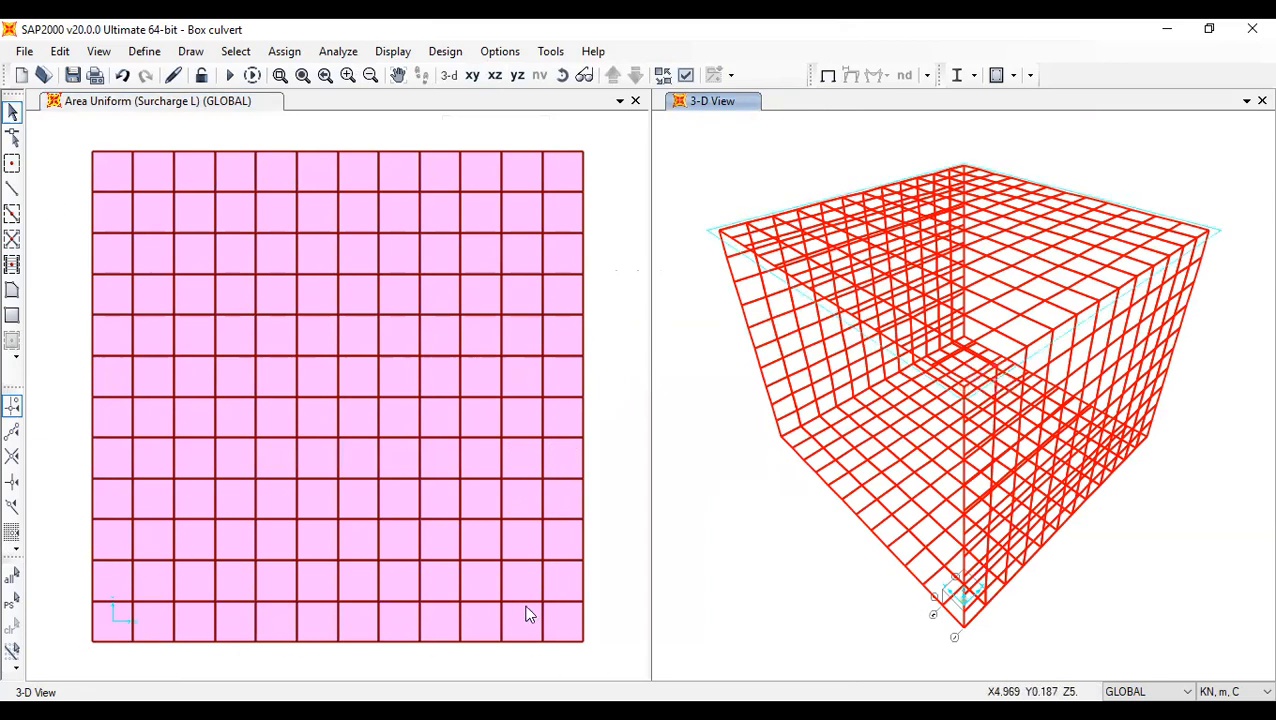
- Select two bands of top slab panels in rows 4–5 and 7–8 along Y, each covering the first eight columns along X
left_click(111, 374)
left_click_drag(111, 358, 112, 345)
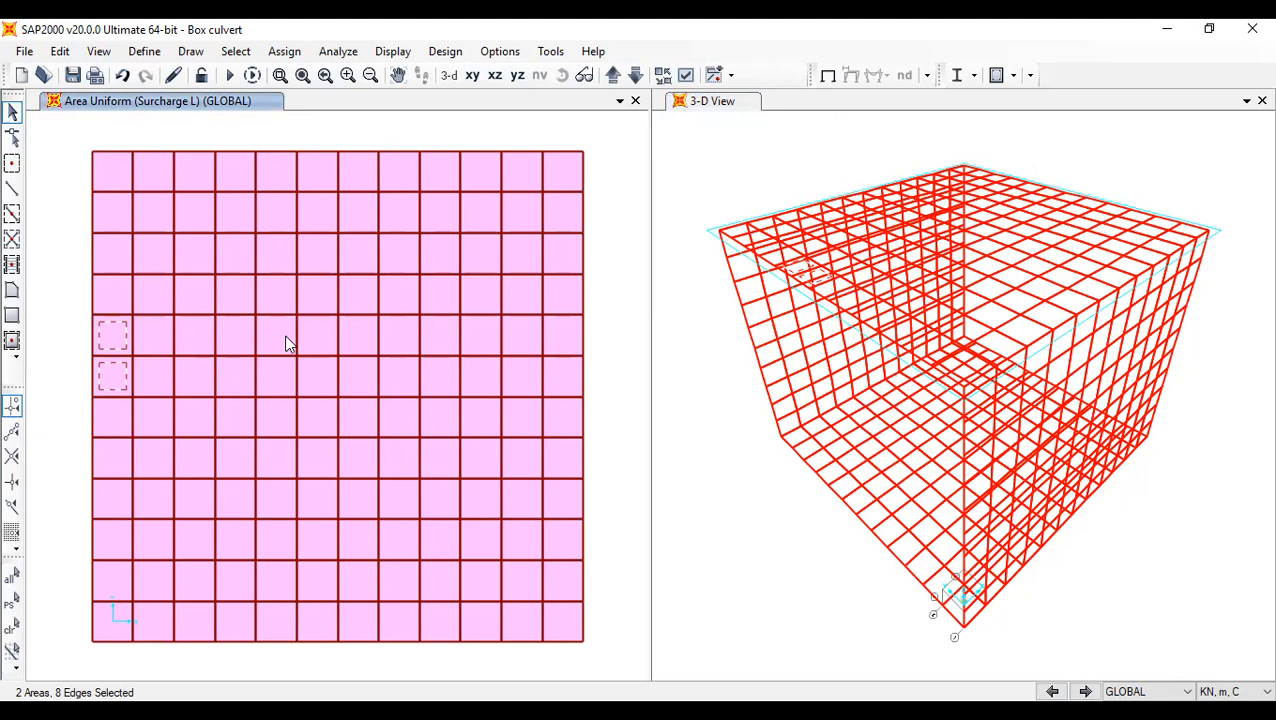
left_click_drag(313, 351, 150, 335)
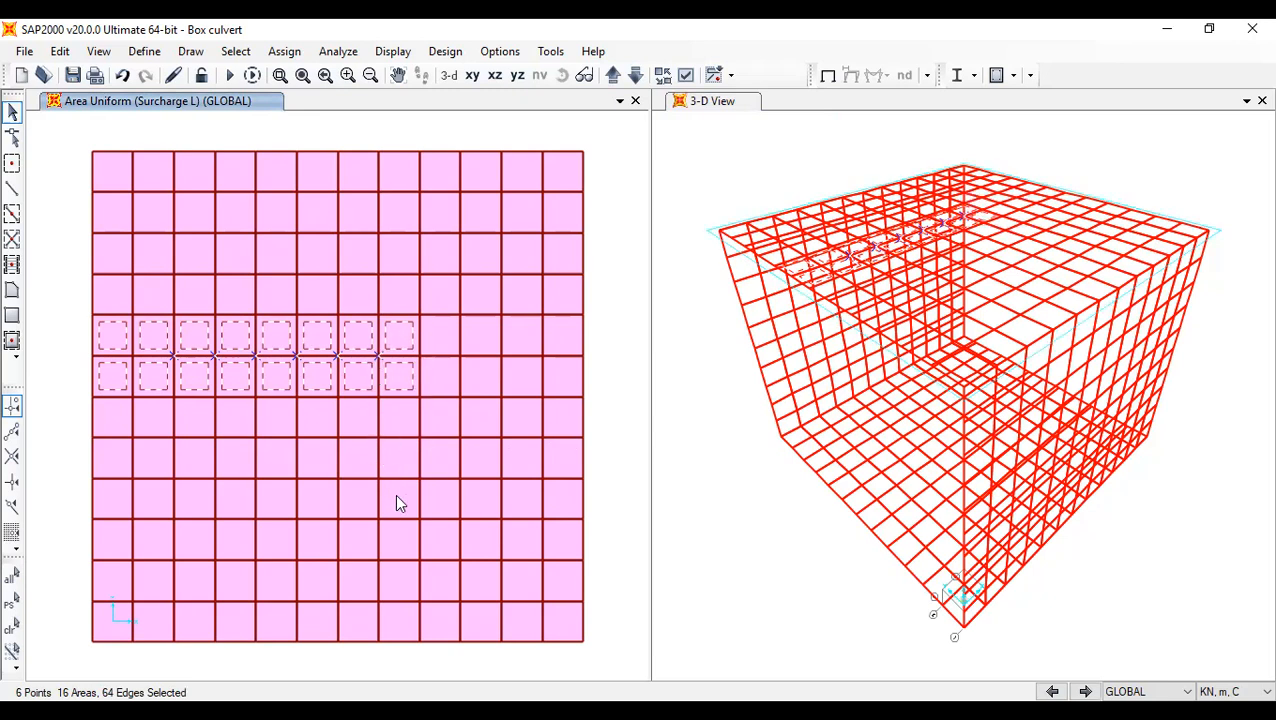
left_click_drag(401, 499, 104, 460)
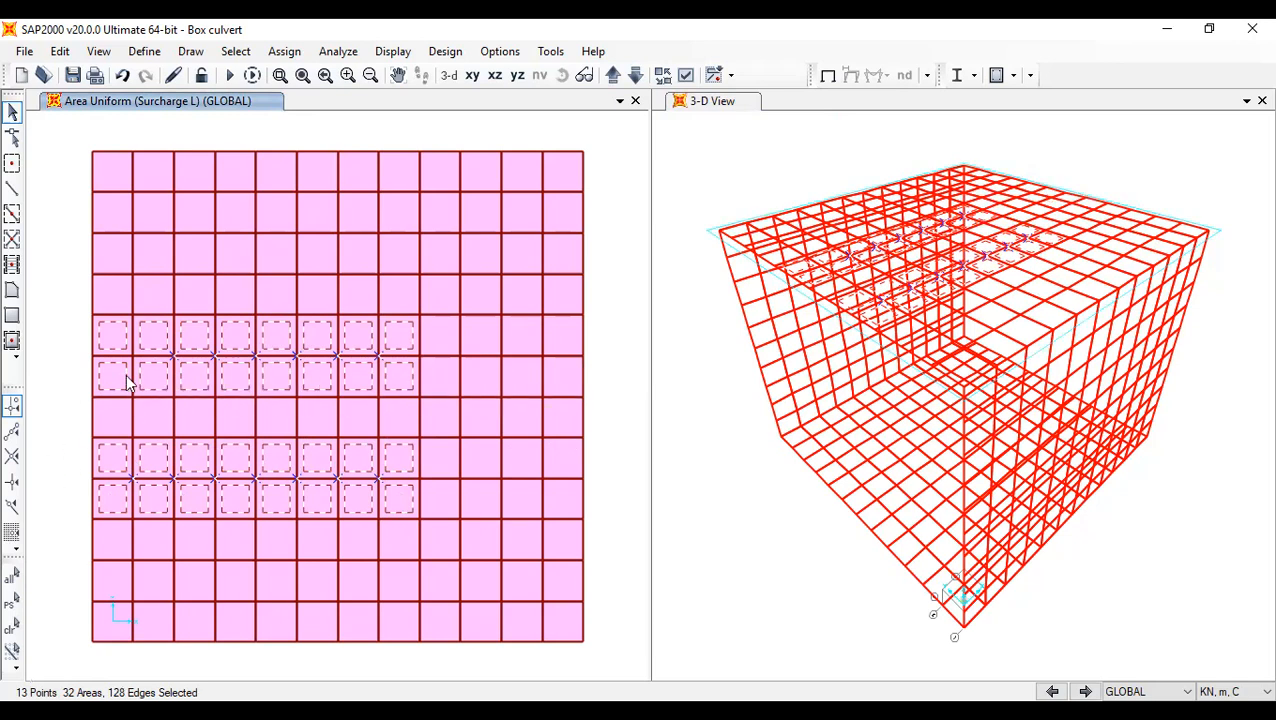
left_click(295, 57)
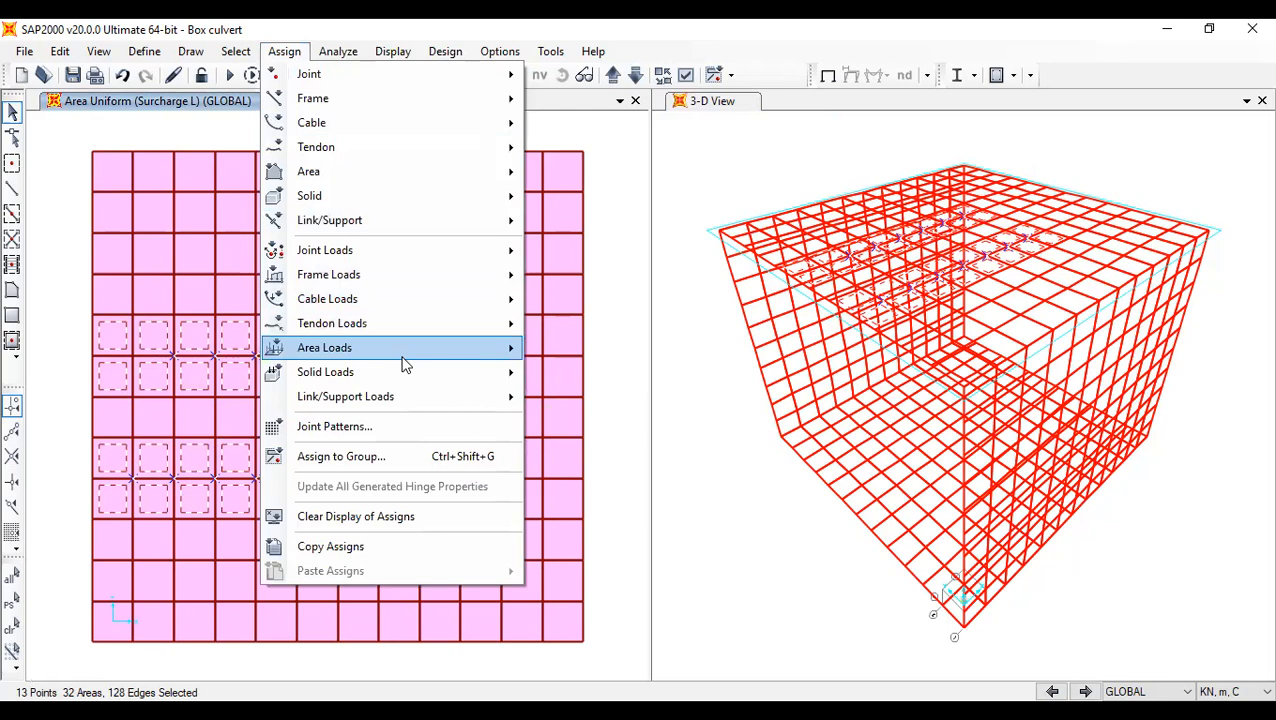
mouse_move(407, 362)
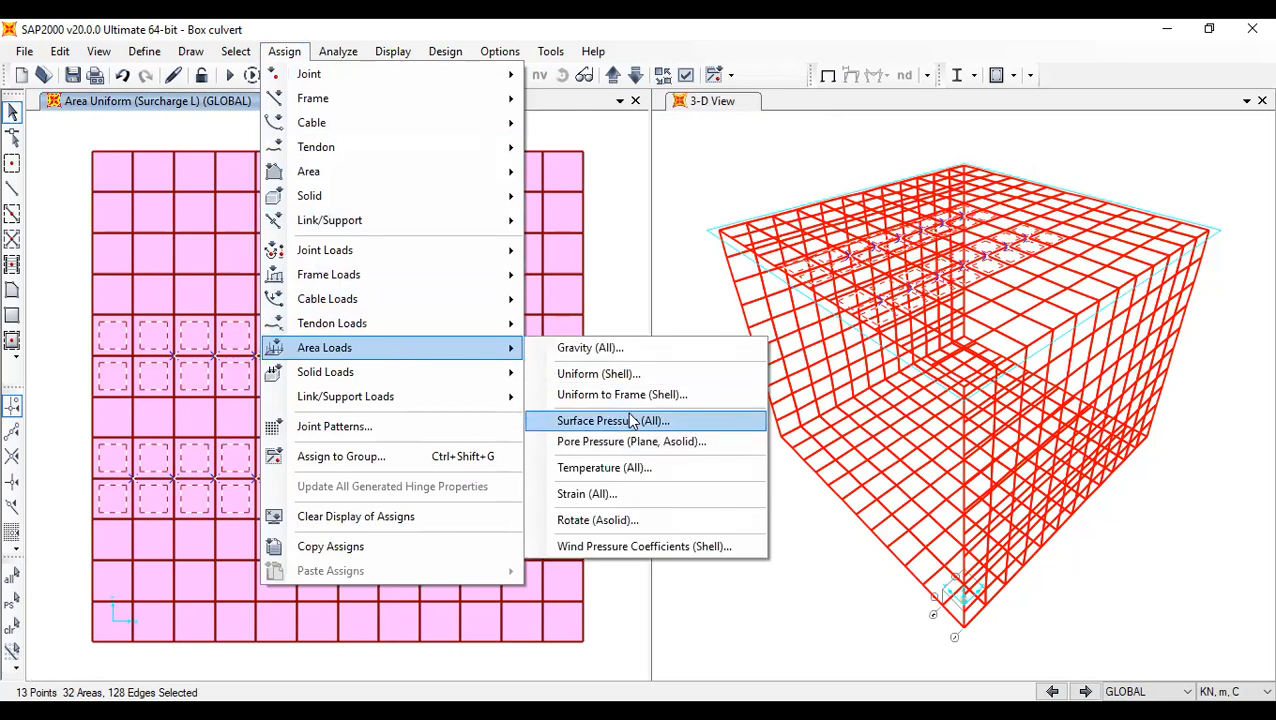
left_click(632, 424)
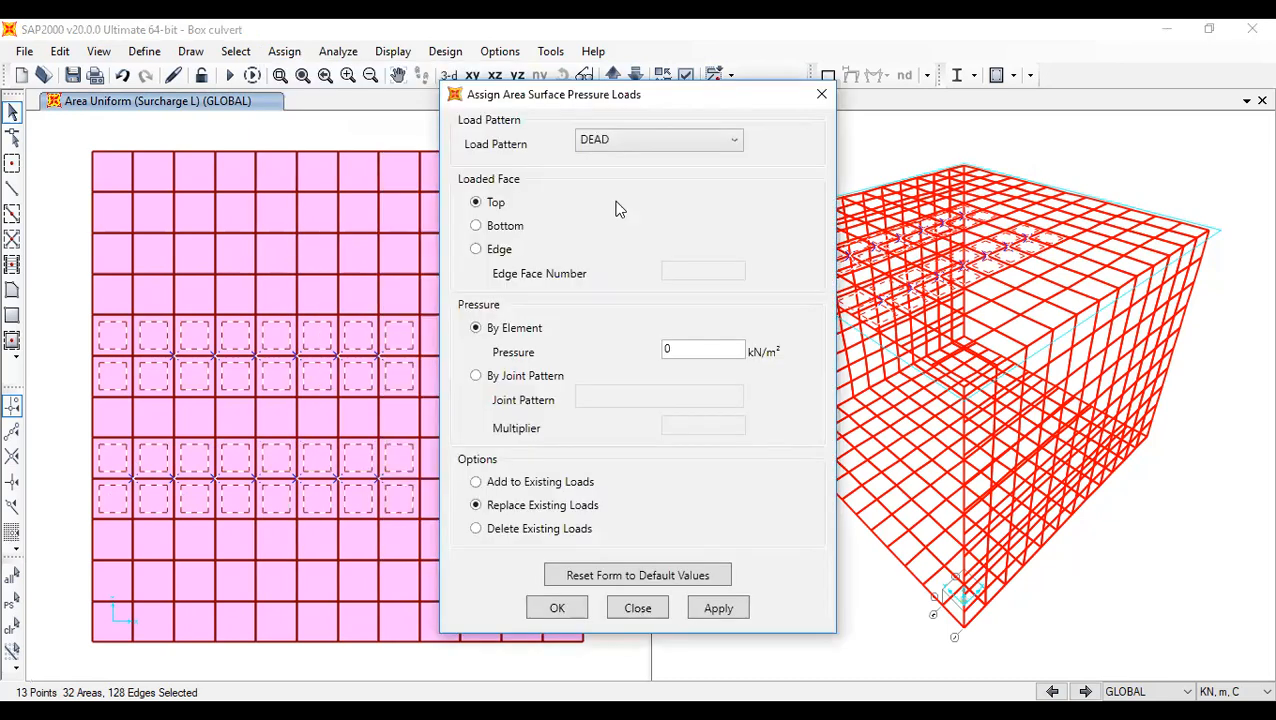
left_click(819, 97)
- Assign a uniform shell load of -75 kN/m² in the global Z direction to the selected top slab panels under the HB load pattern
left_click(283, 51)
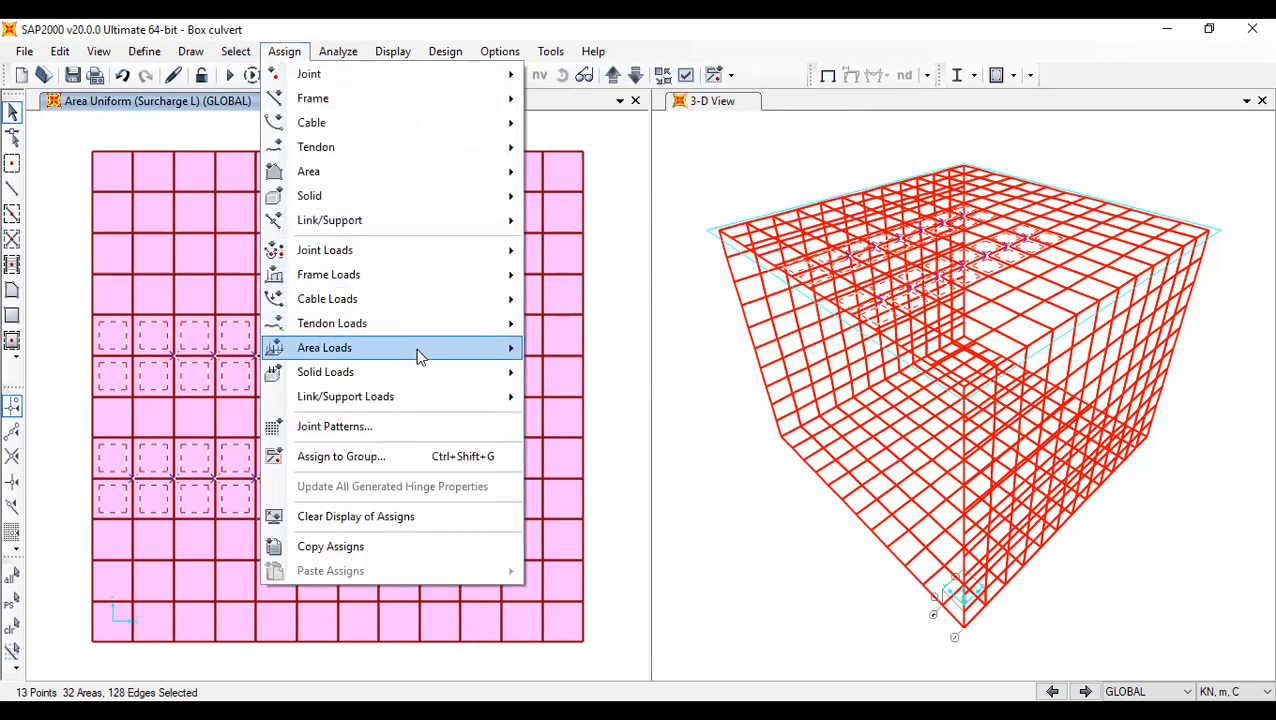
mouse_move(416, 350)
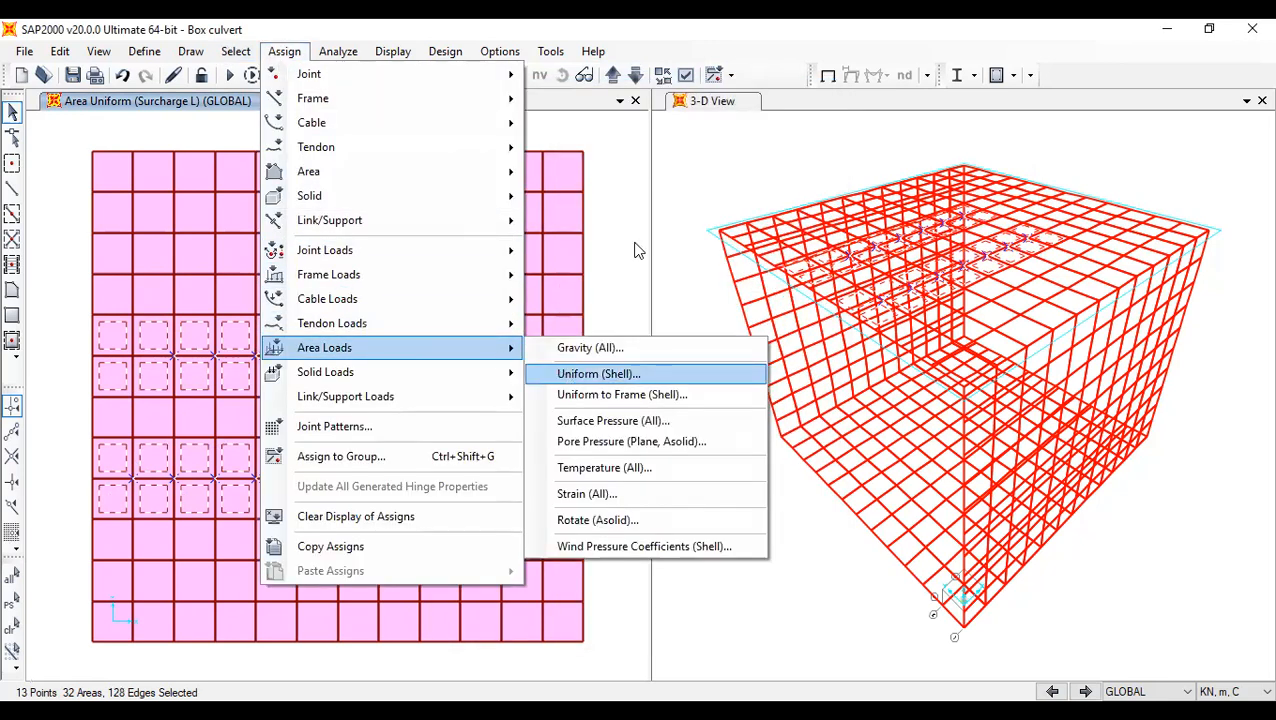
key("Return")
left_click(632, 289)
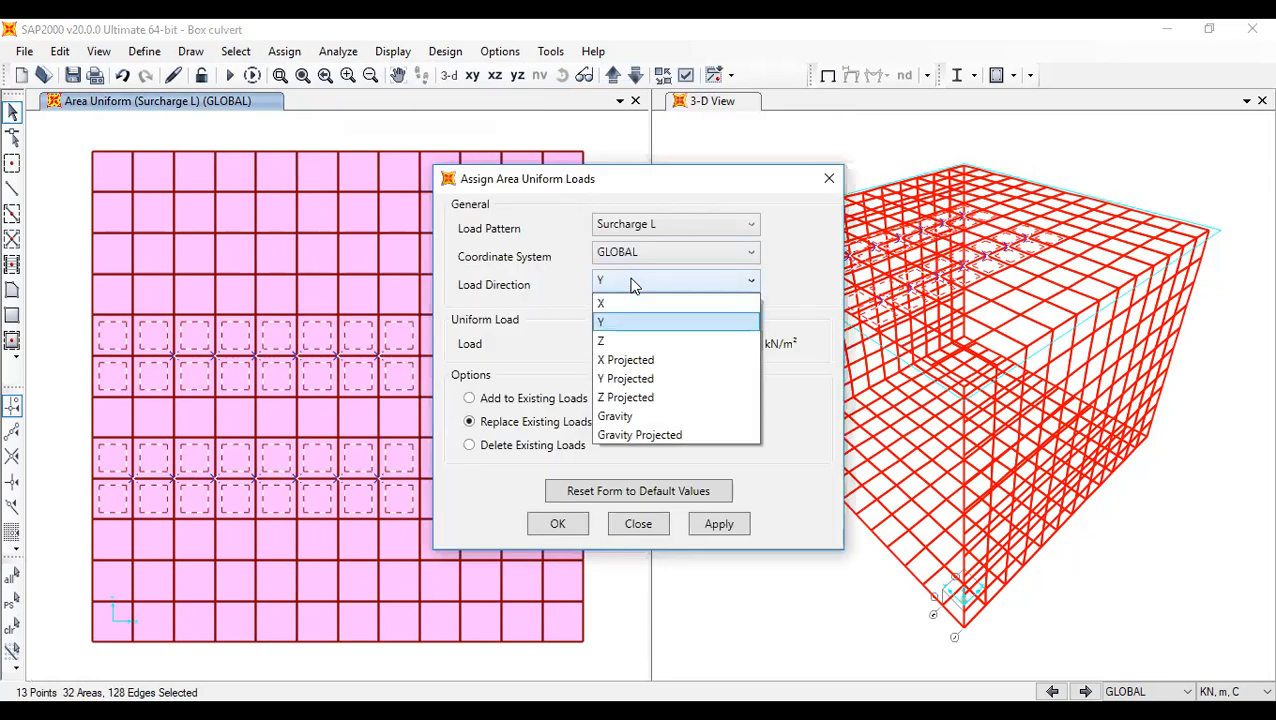
left_click(634, 340)
left_click(652, 223)
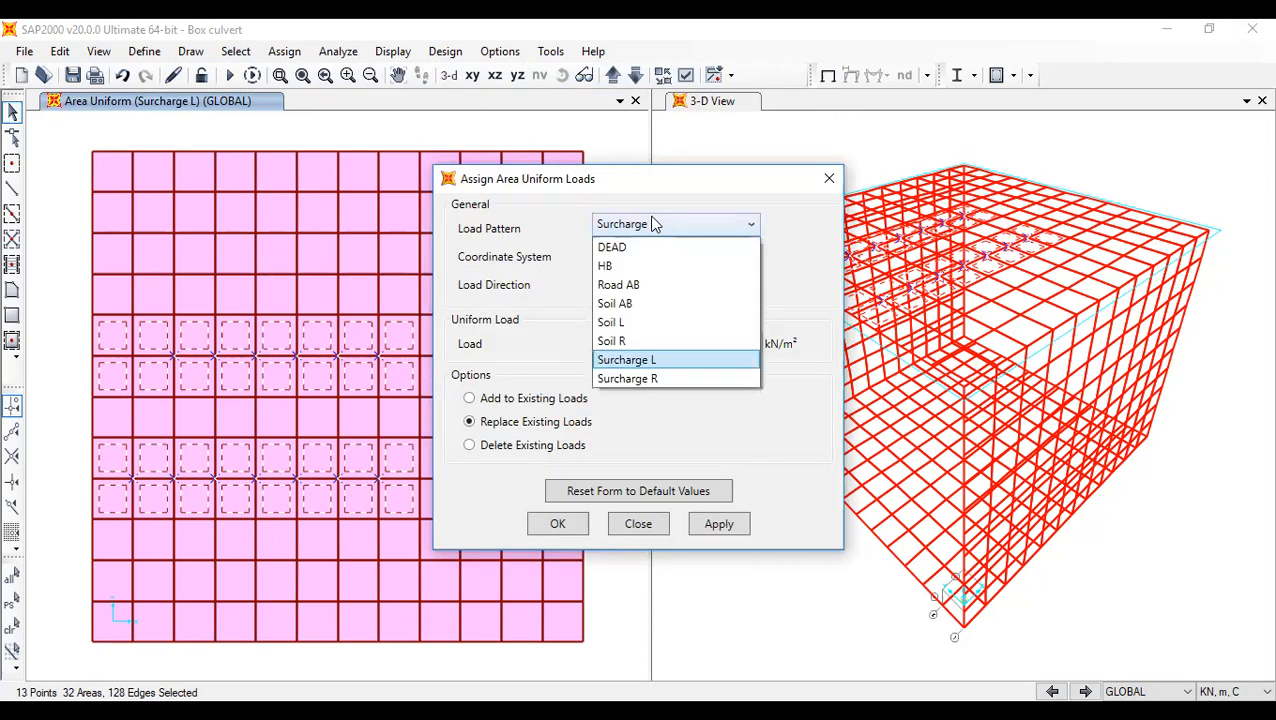
left_click(650, 267)
left_click_drag(726, 338, 621, 352)
type("-75")
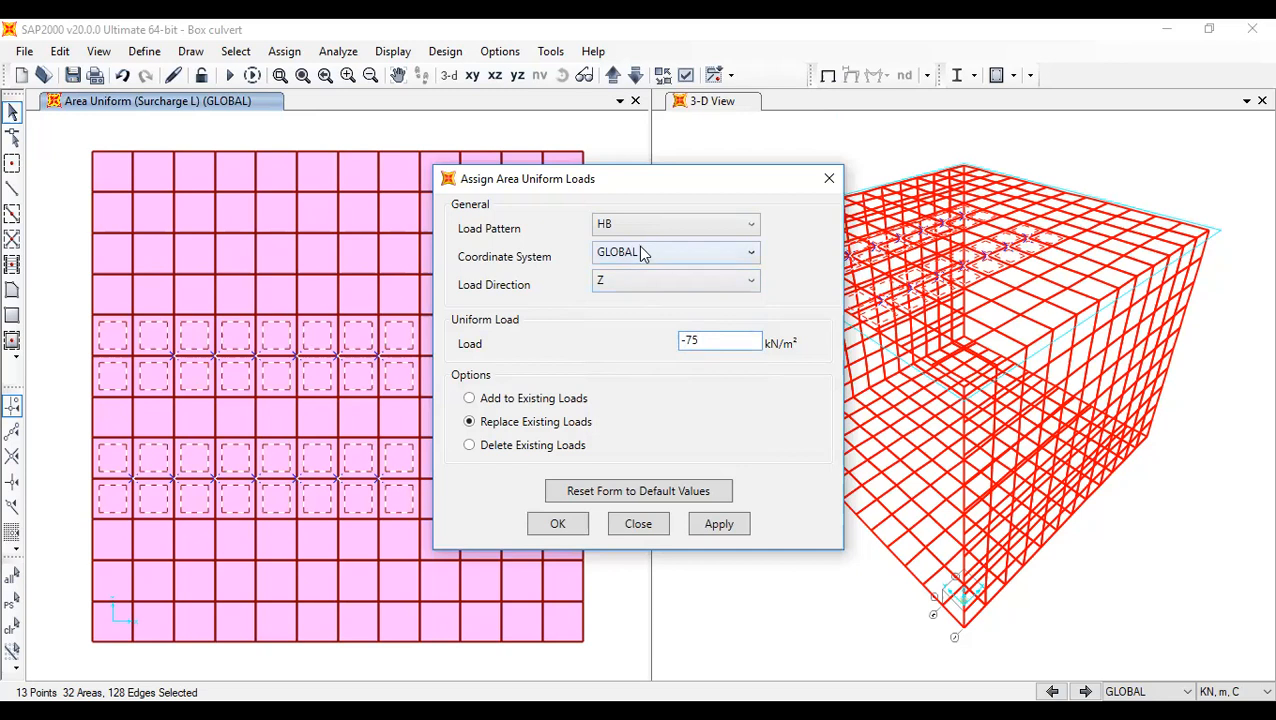
left_click(559, 533)
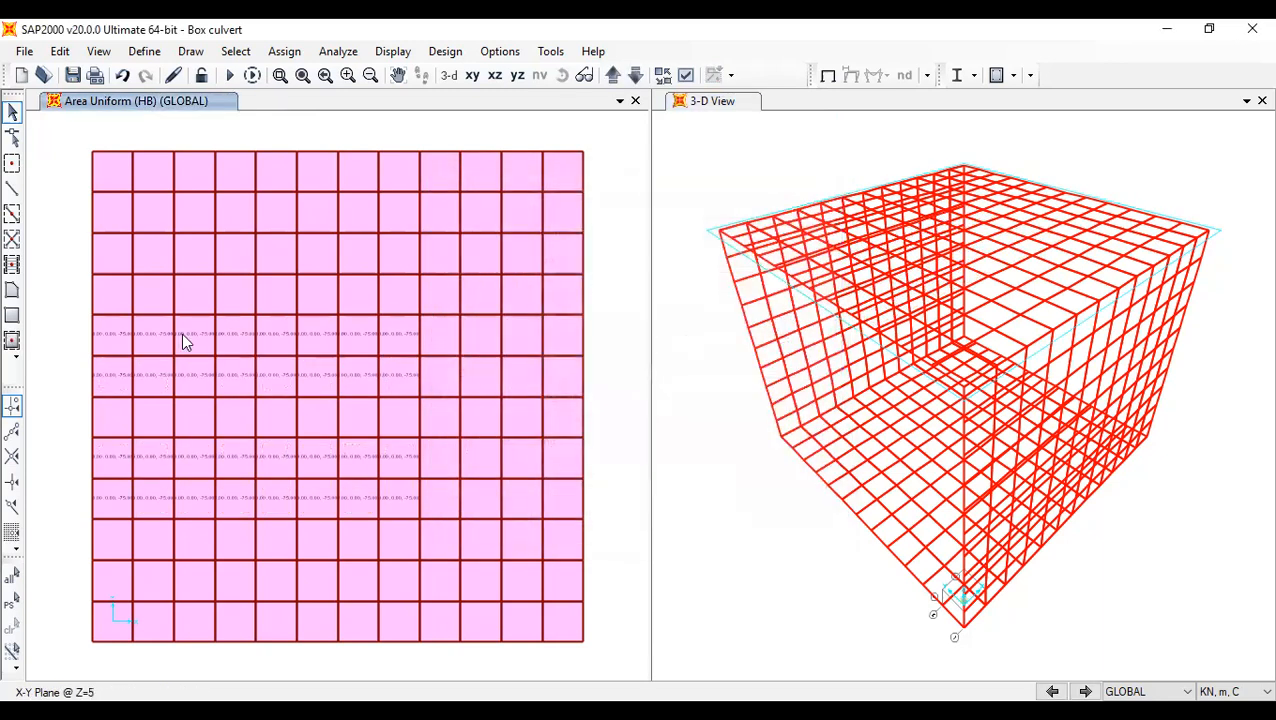
- Examine the assigned HB loads on the top slab in plan, in 3D and looking through the culvert opening
scroll(181, 333, "up", 2)
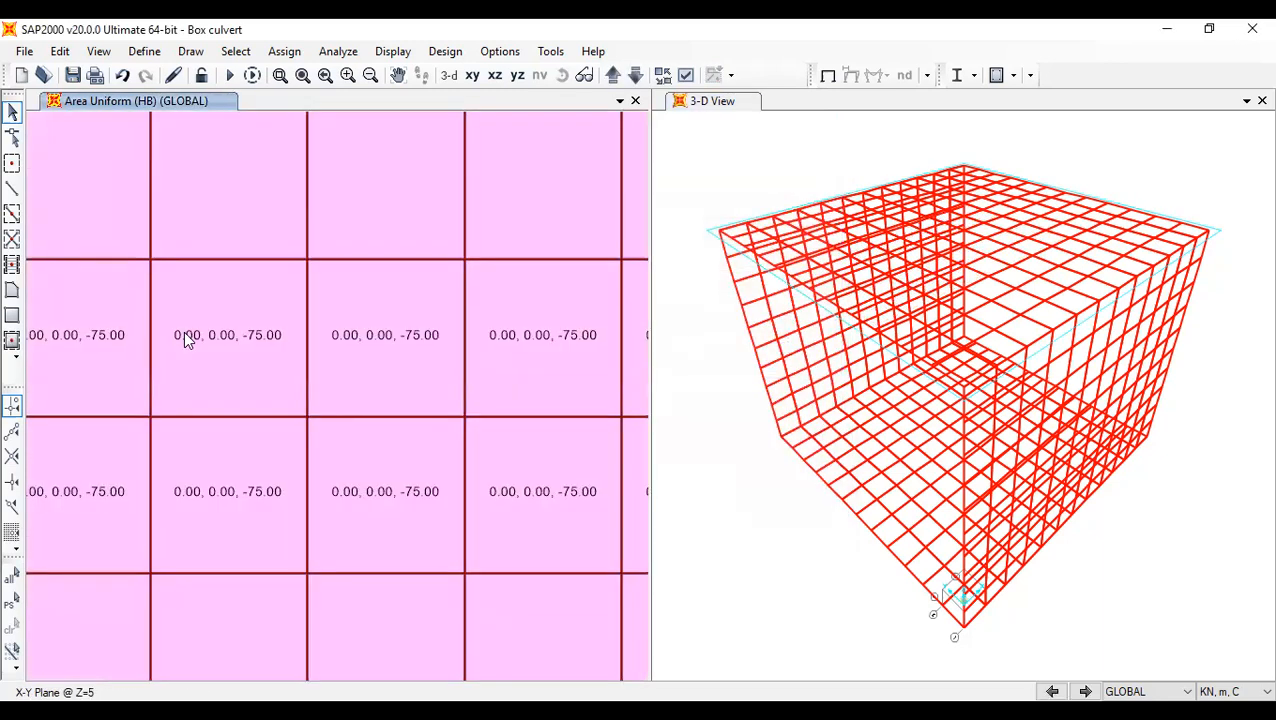
scroll(183, 334, "down", 2)
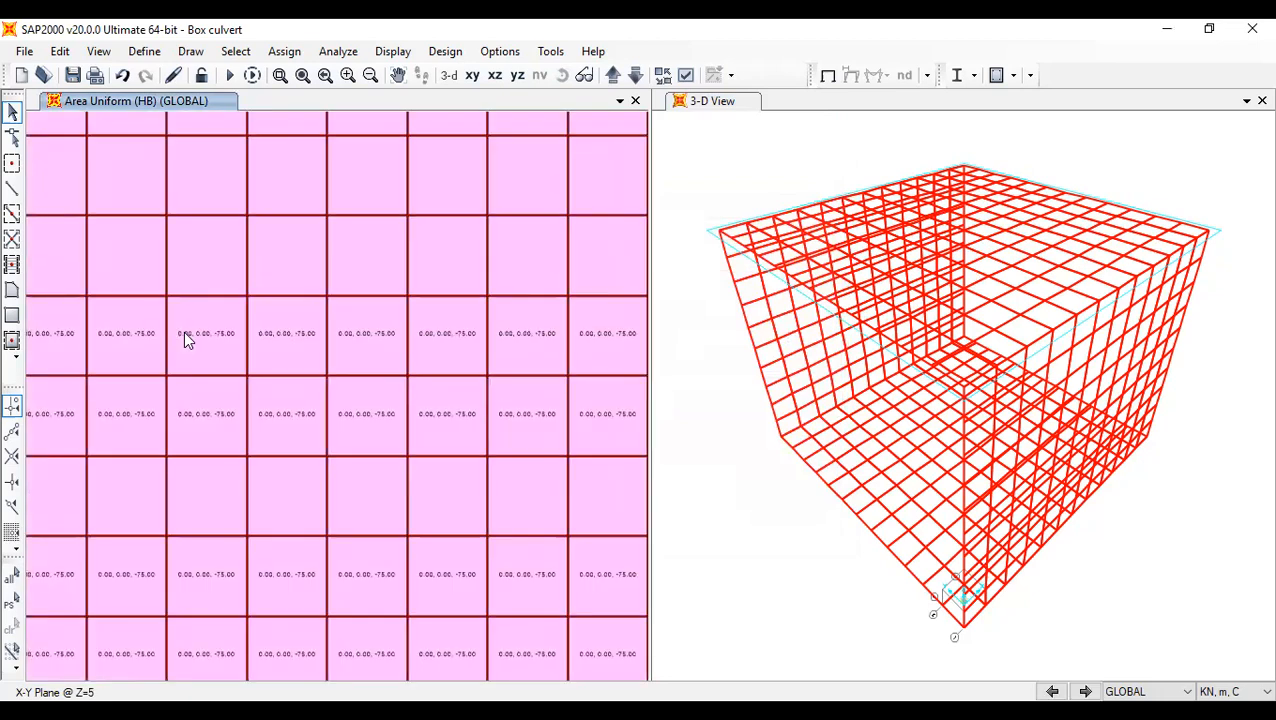
scroll(285, 204, "down", 2)
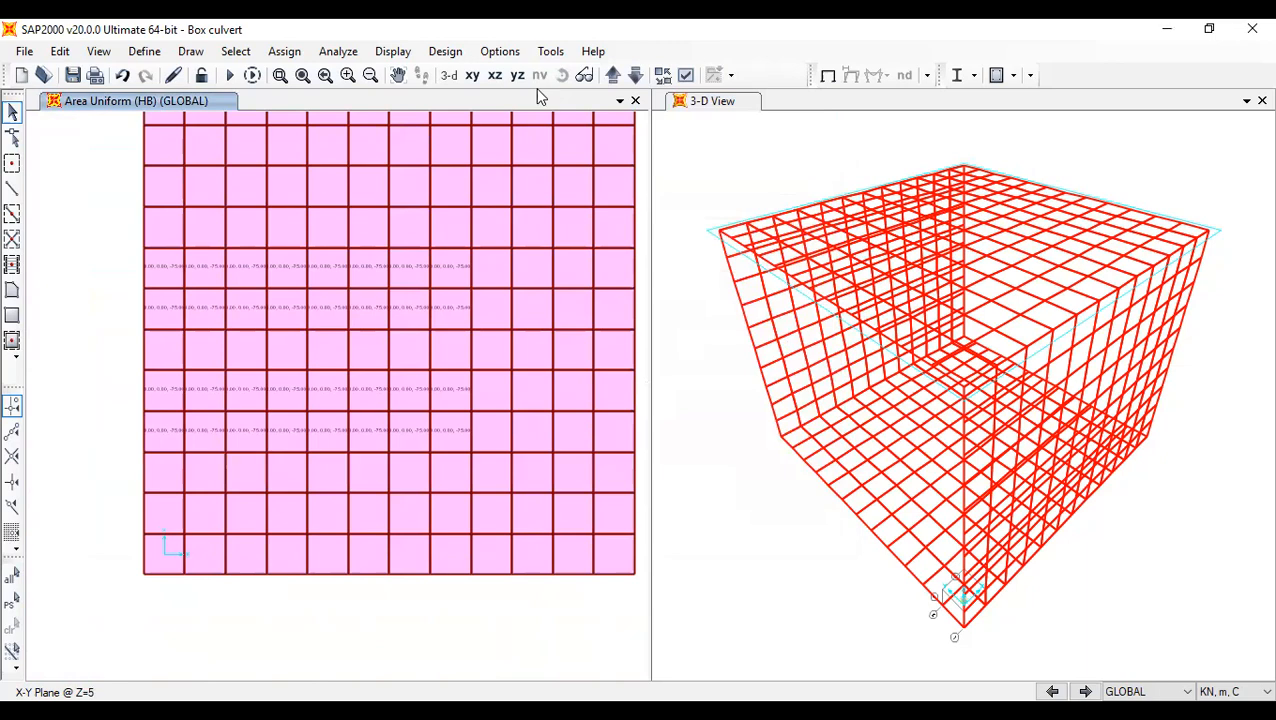
left_click(449, 76)
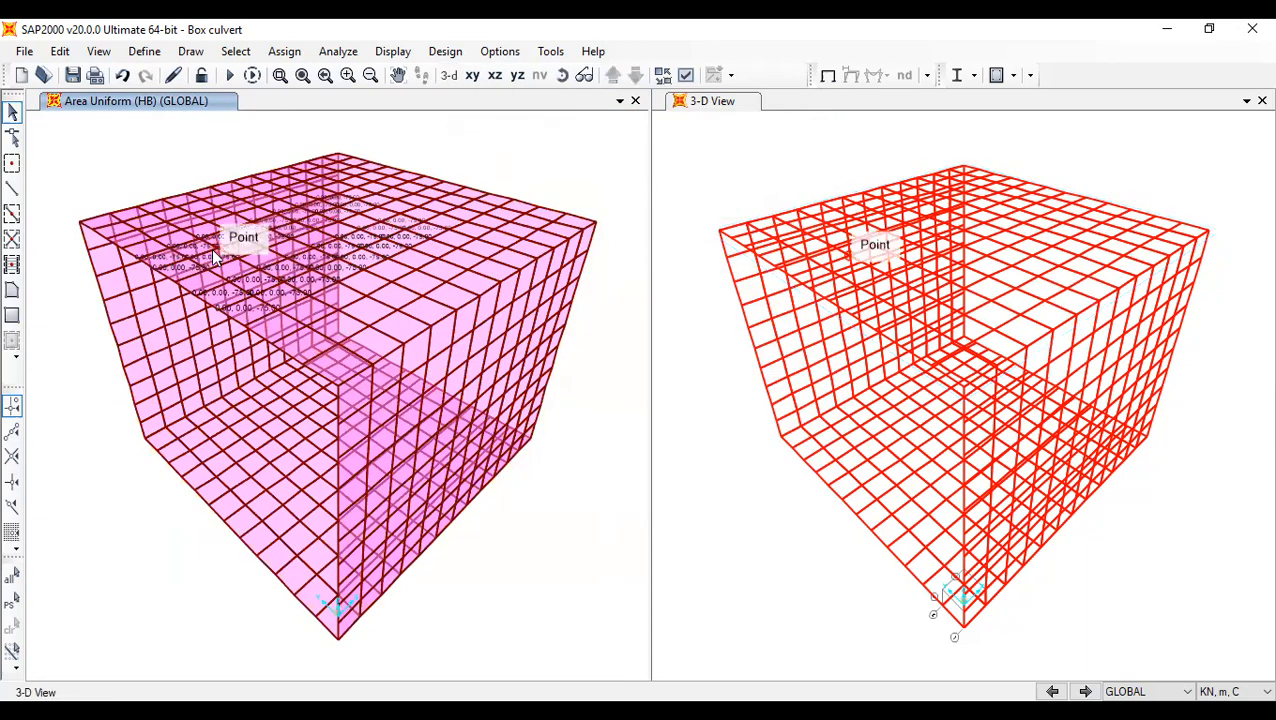
scroll(252, 325, "up", 3)
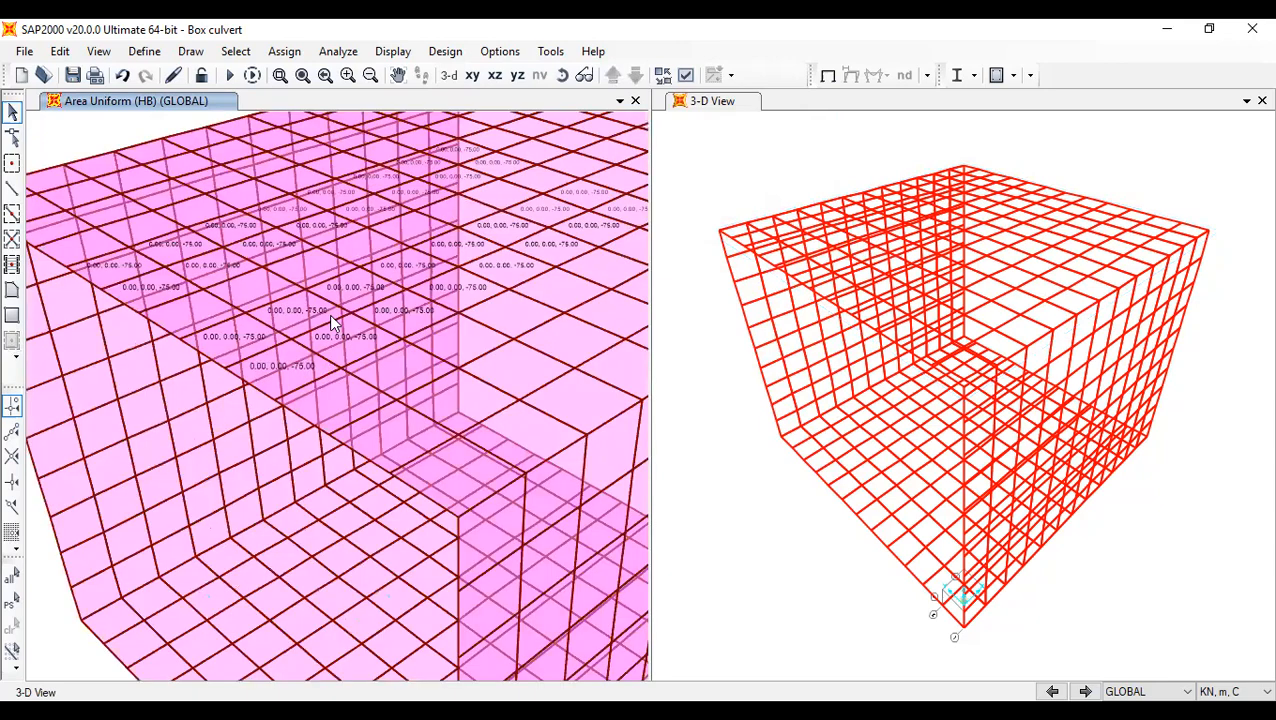
scroll(333, 323, "down", 3)
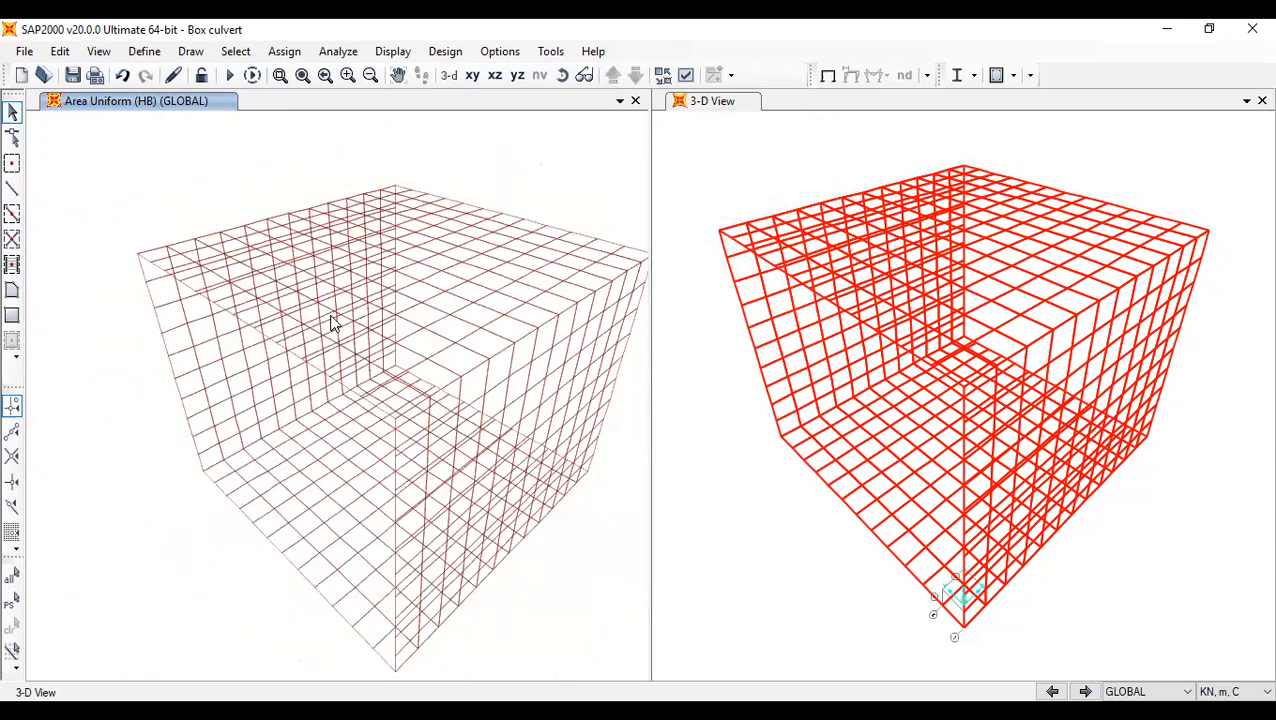
left_click(562, 75)
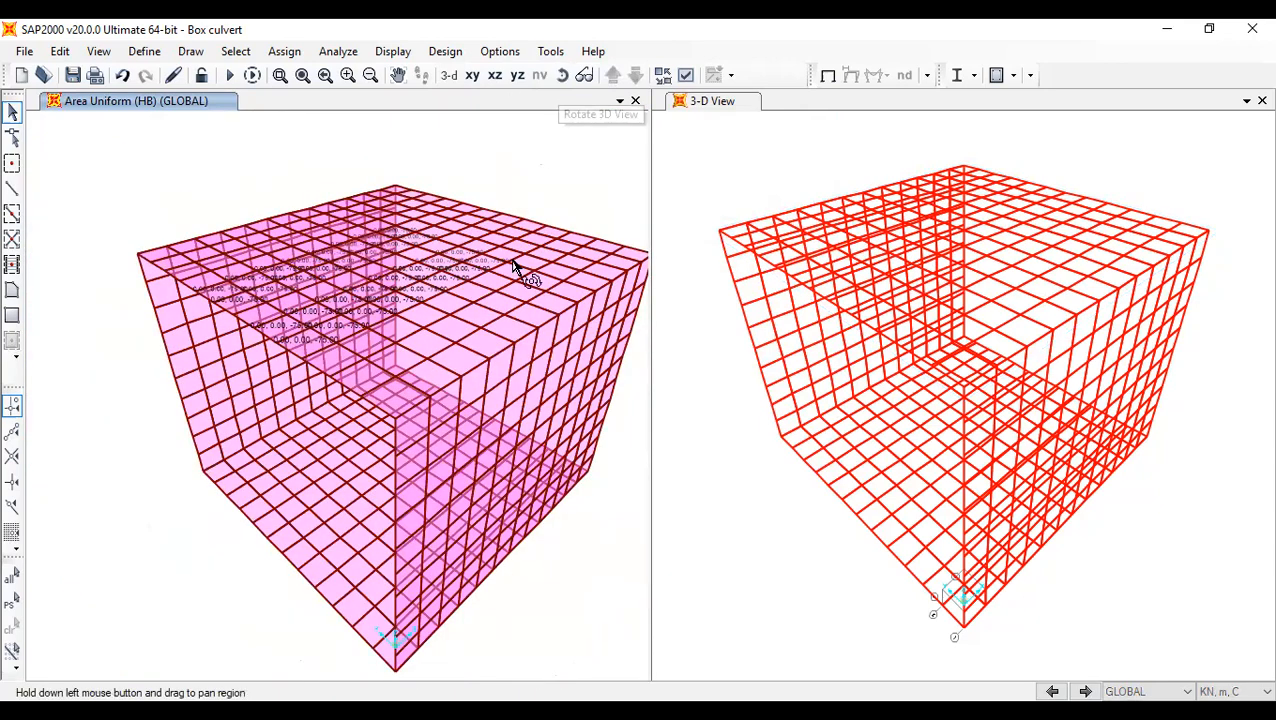
mouse_move(254, 534)
left_mouse_down()
mouse_move(314, 500)
mouse_move(374, 412)
mouse_move(407, 392)
mouse_move(413, 419)
left_mouse_up()
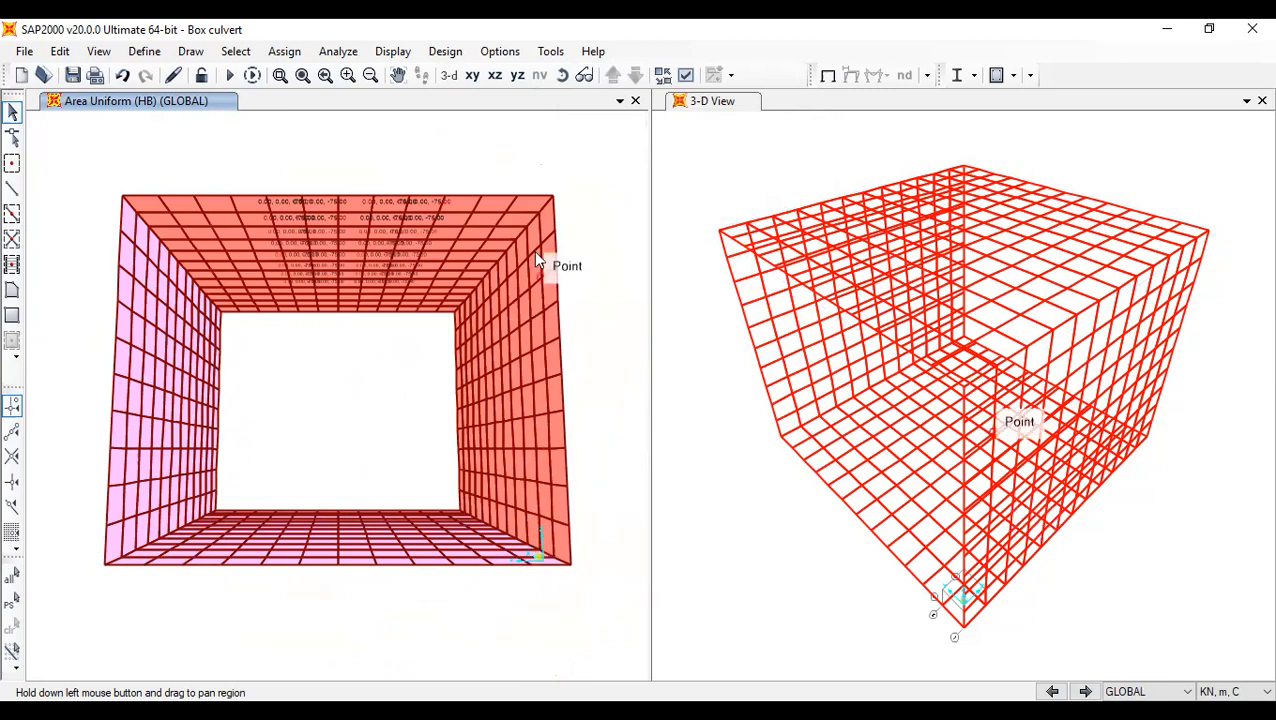
left_click(517, 85)
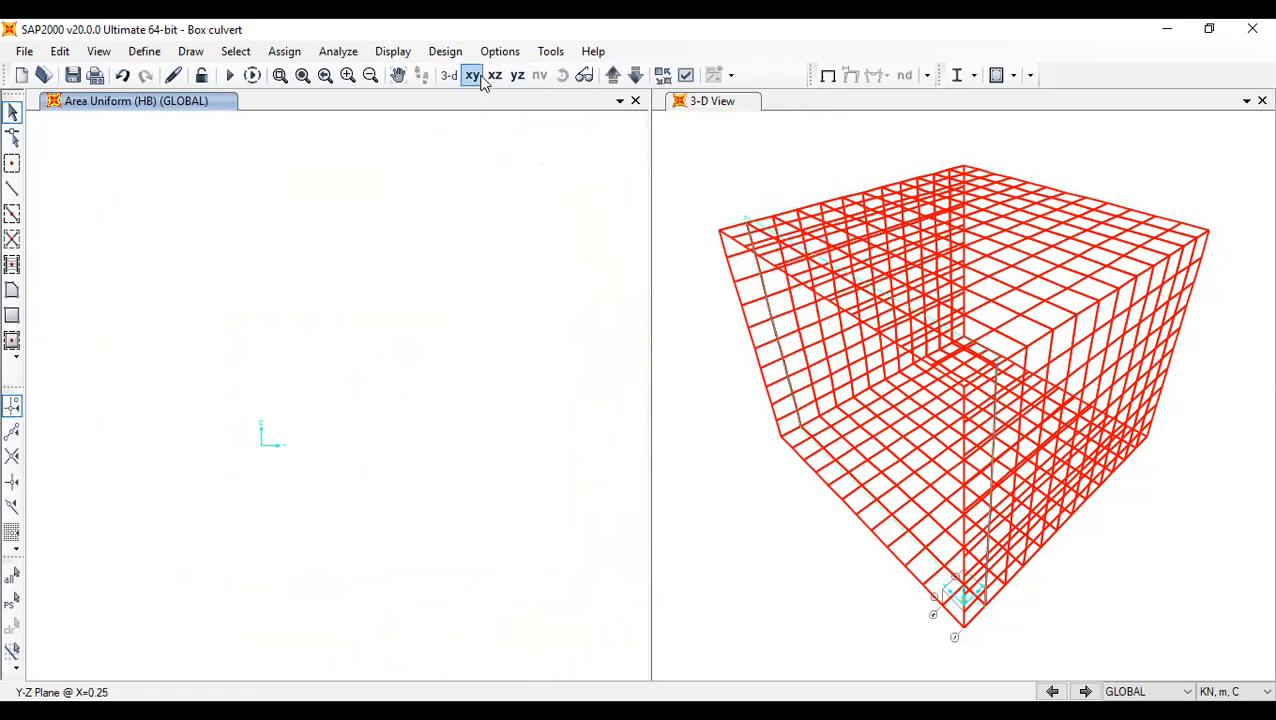
left_click(449, 76)
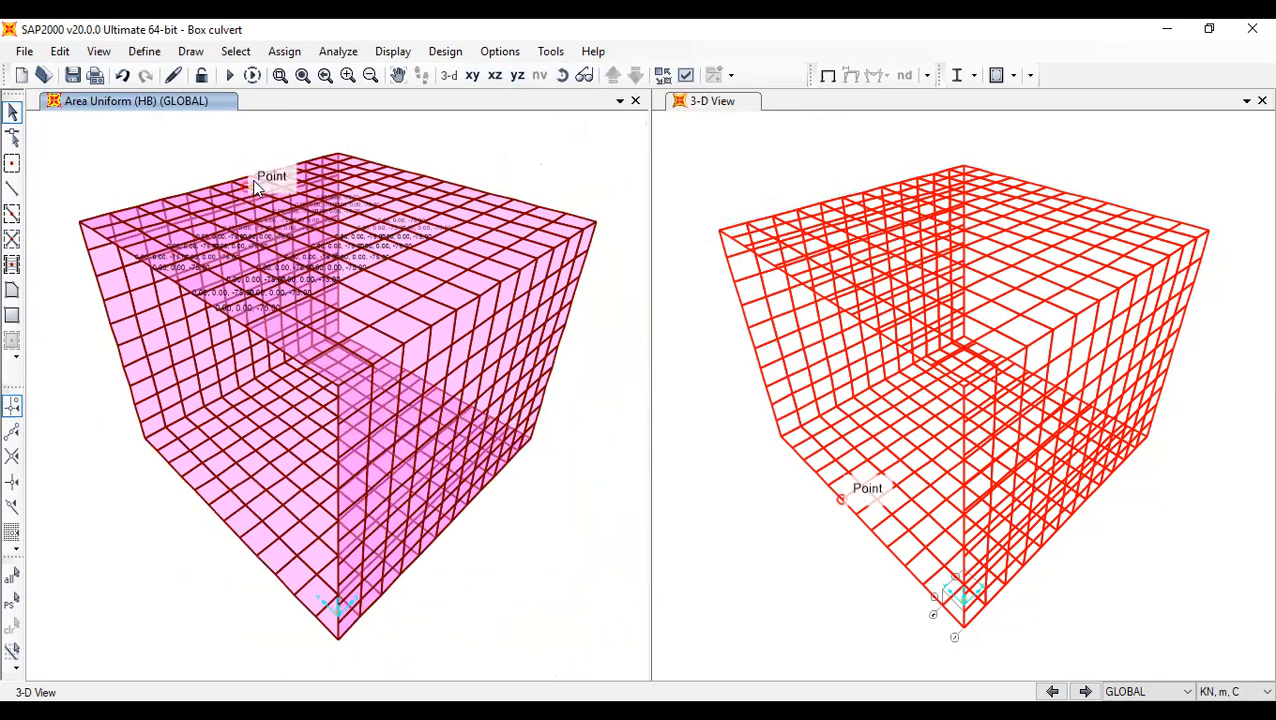
- Set the HB load window to a 2D view of the X-Y plane at Z = 0 and switch to the spring constant formula slide
left_click(190, 51)
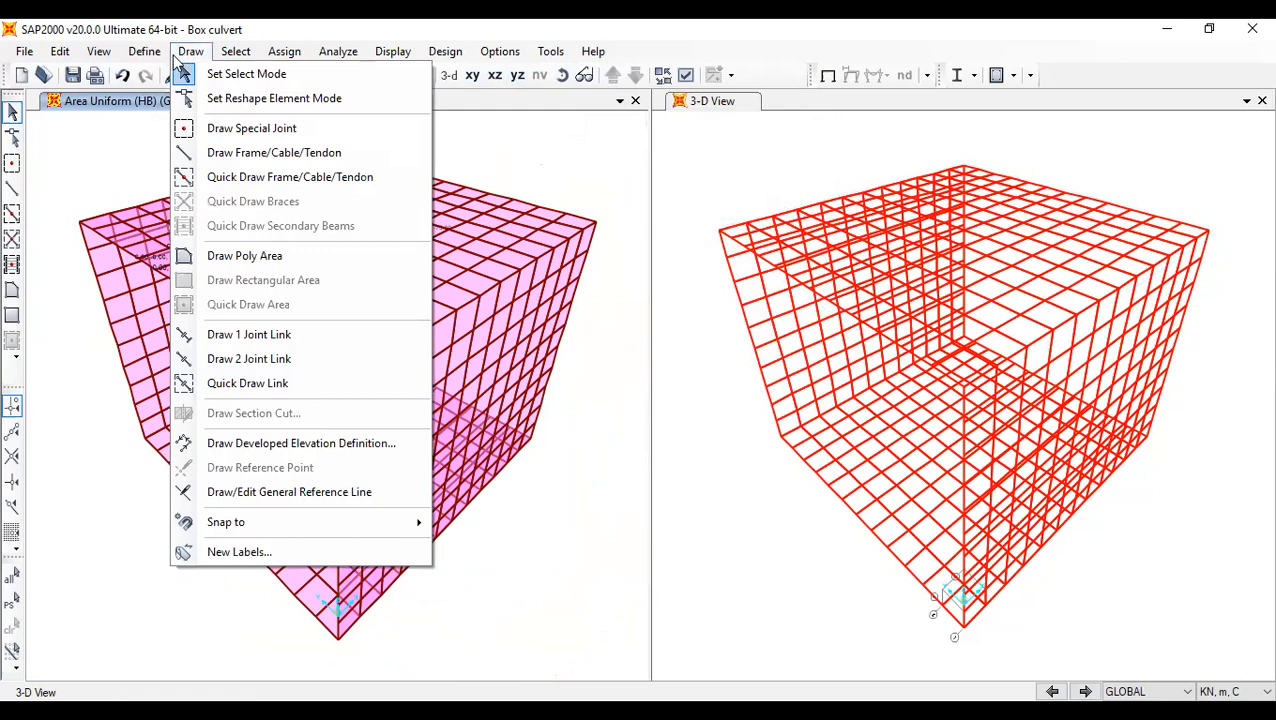
left_click(99, 51)
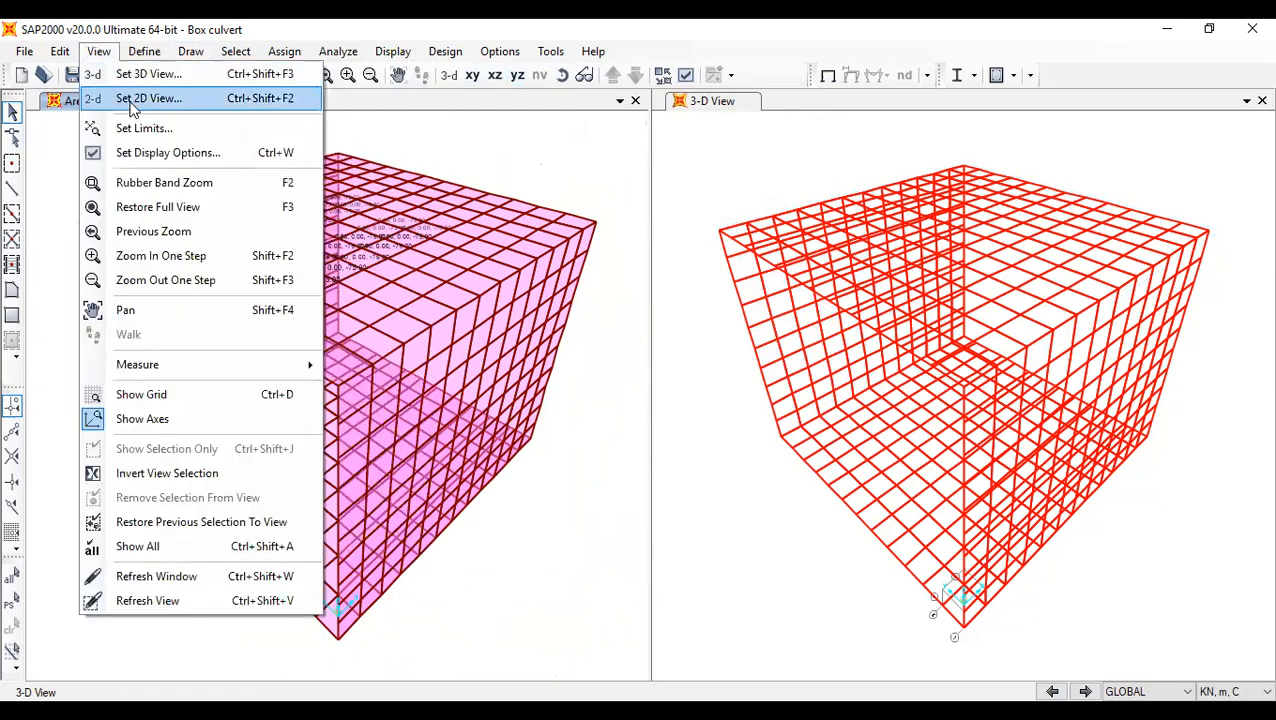
left_click(133, 108)
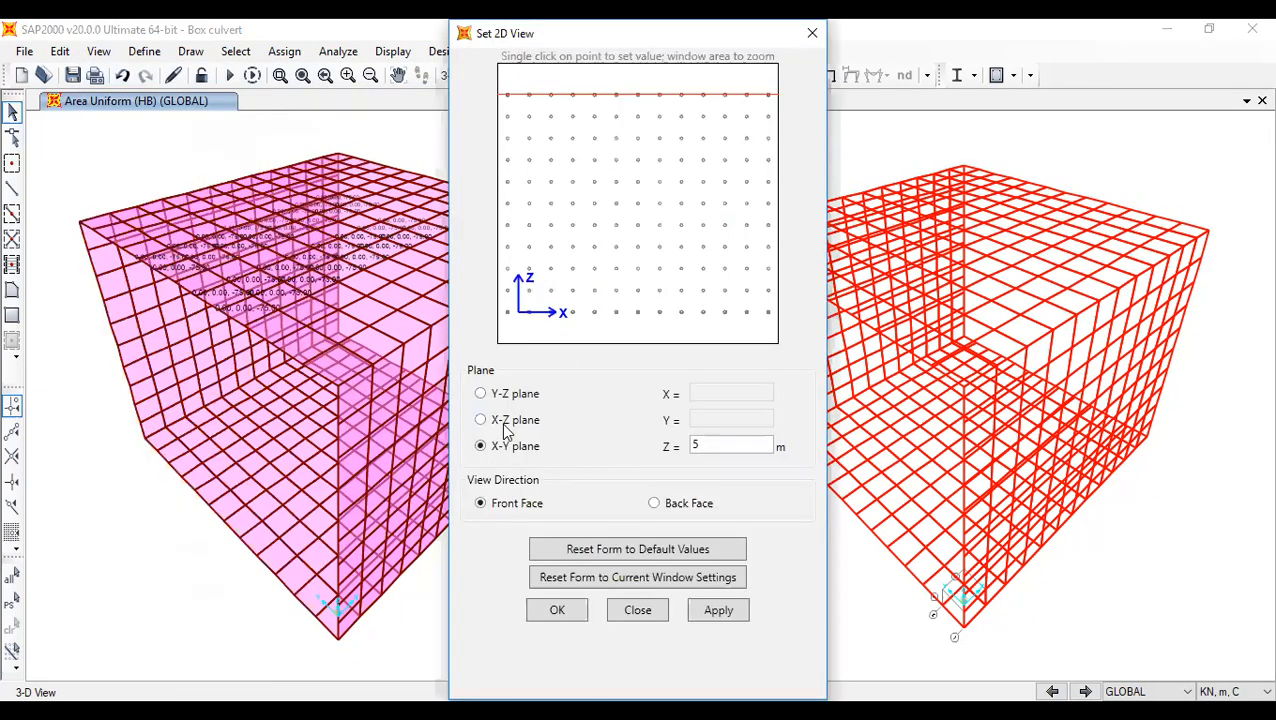
double_click(720, 447)
type("0")
left_click(565, 611)
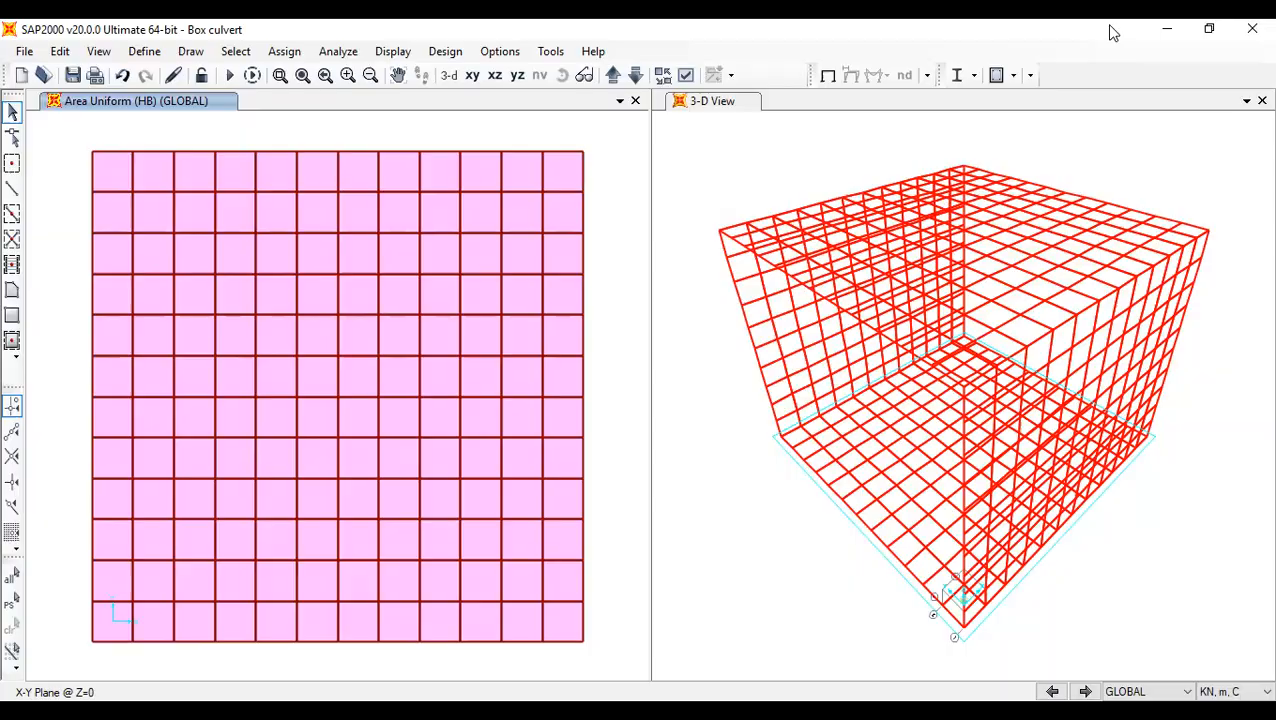
key("alt+Tab")
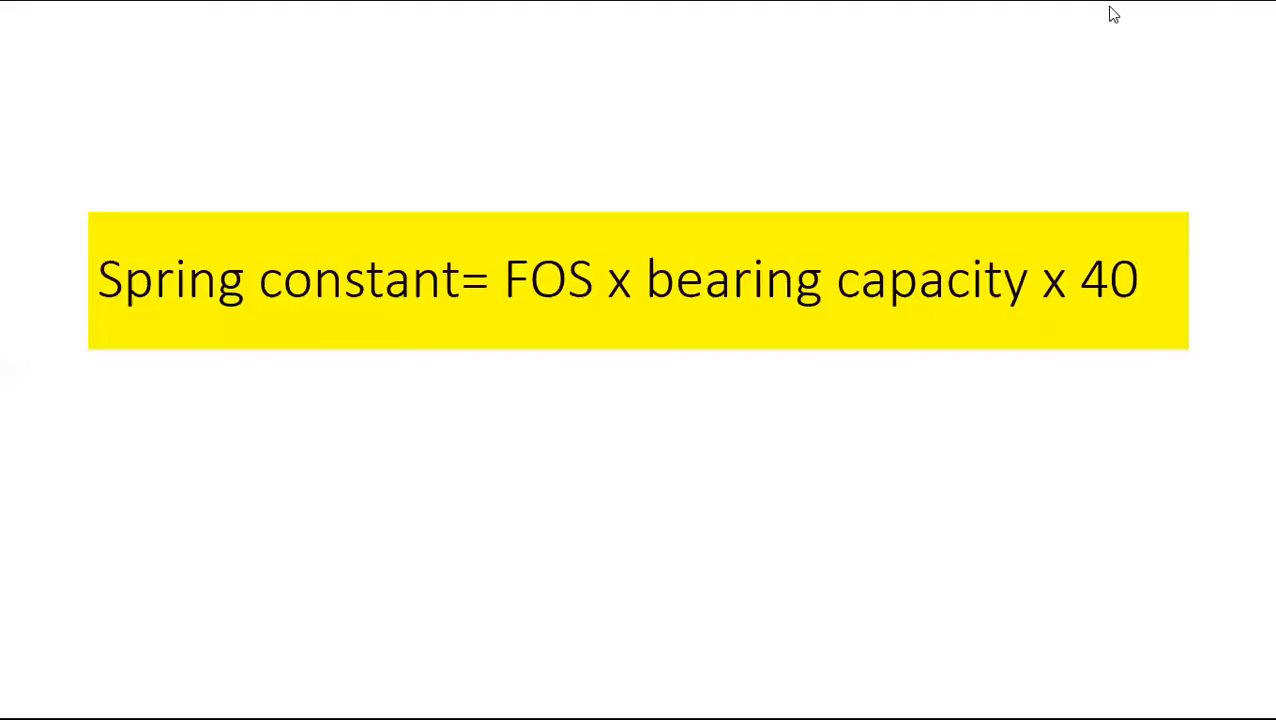
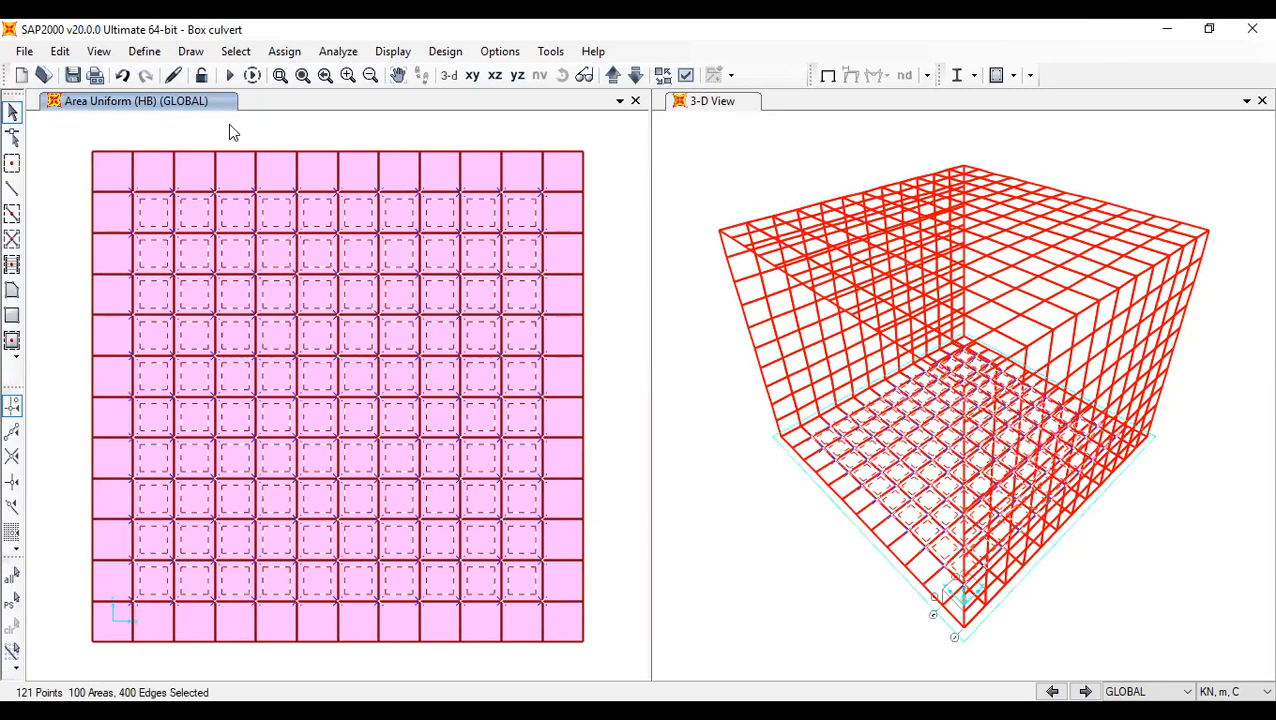
- Assign simple joint springs in the GLOBAL direction with a Translation Global Z stiffness of 2000 kN/m to the selected bottom slab joints
left_click(284, 51)
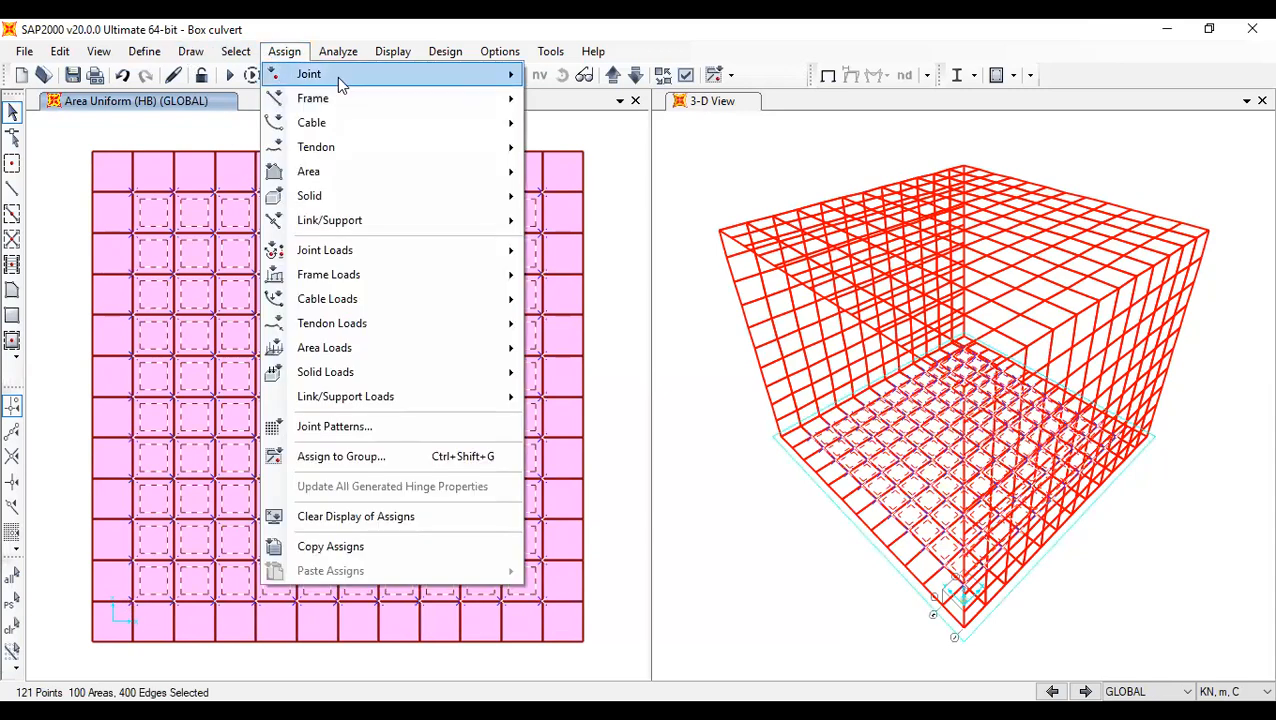
mouse_move(337, 77)
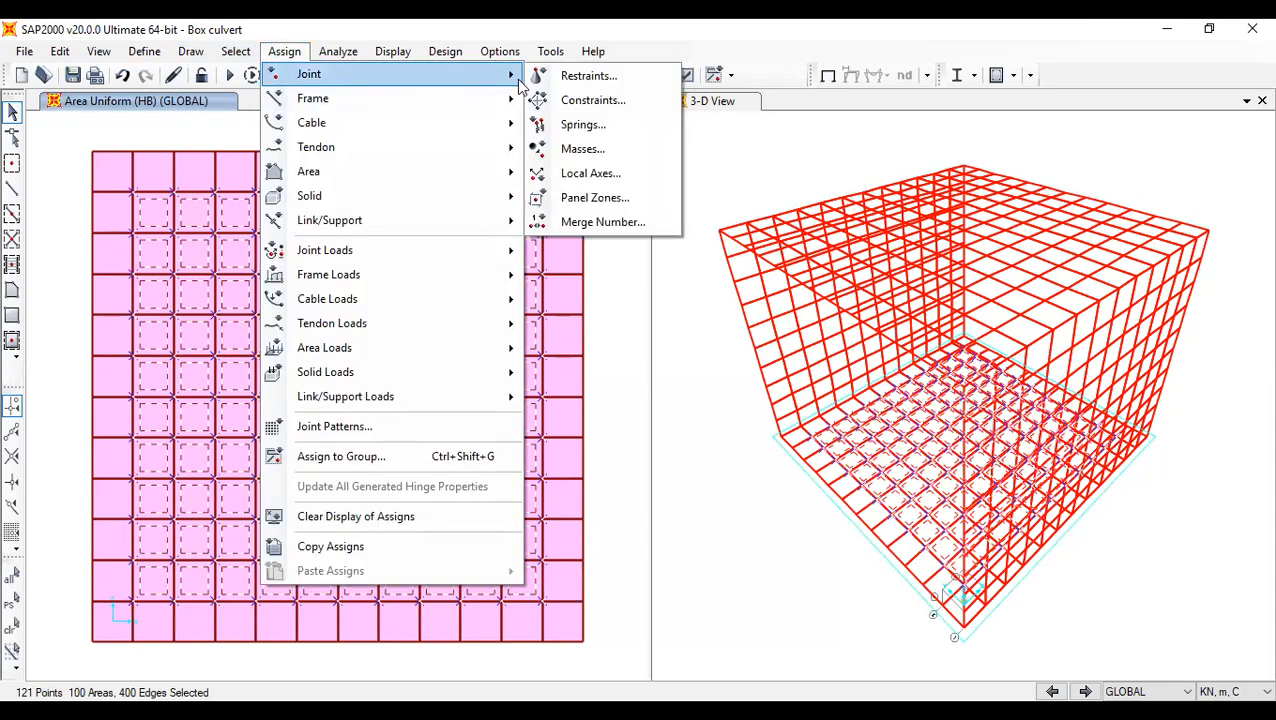
left_click(598, 127)
left_click(625, 255)
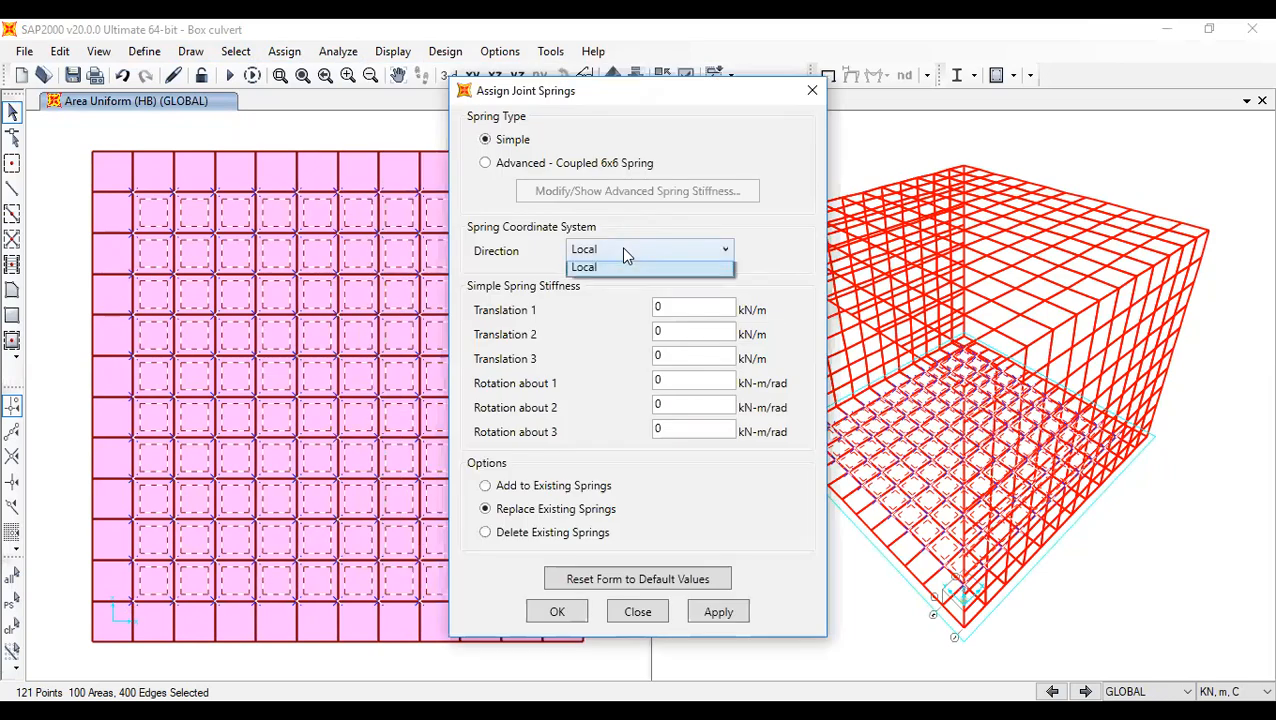
left_click(621, 279)
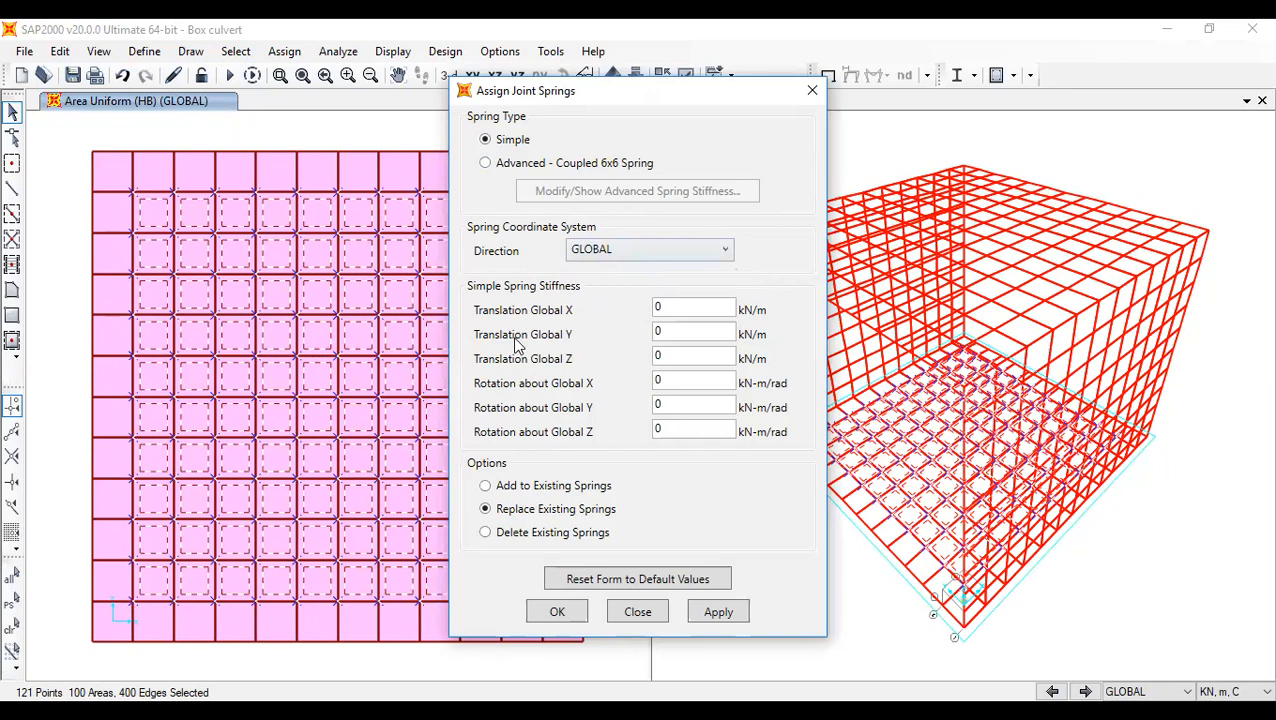
double_click(668, 358)
type("2000")
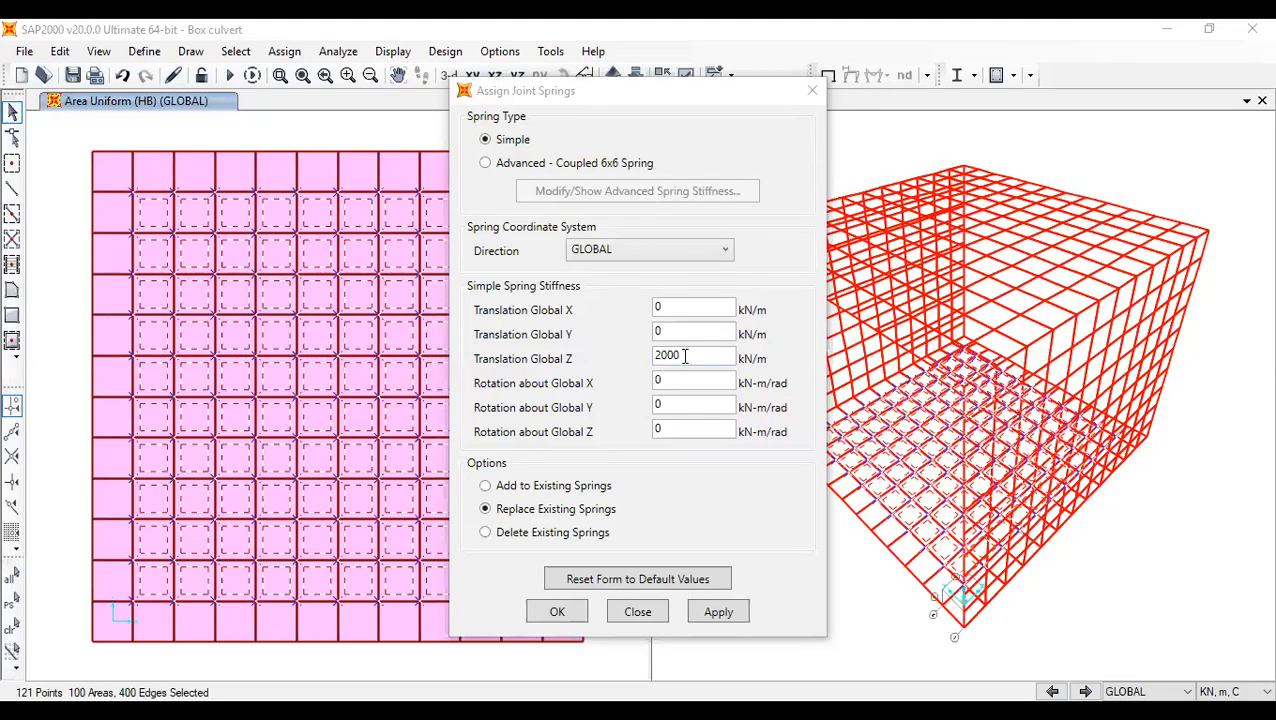
left_click(553, 613)
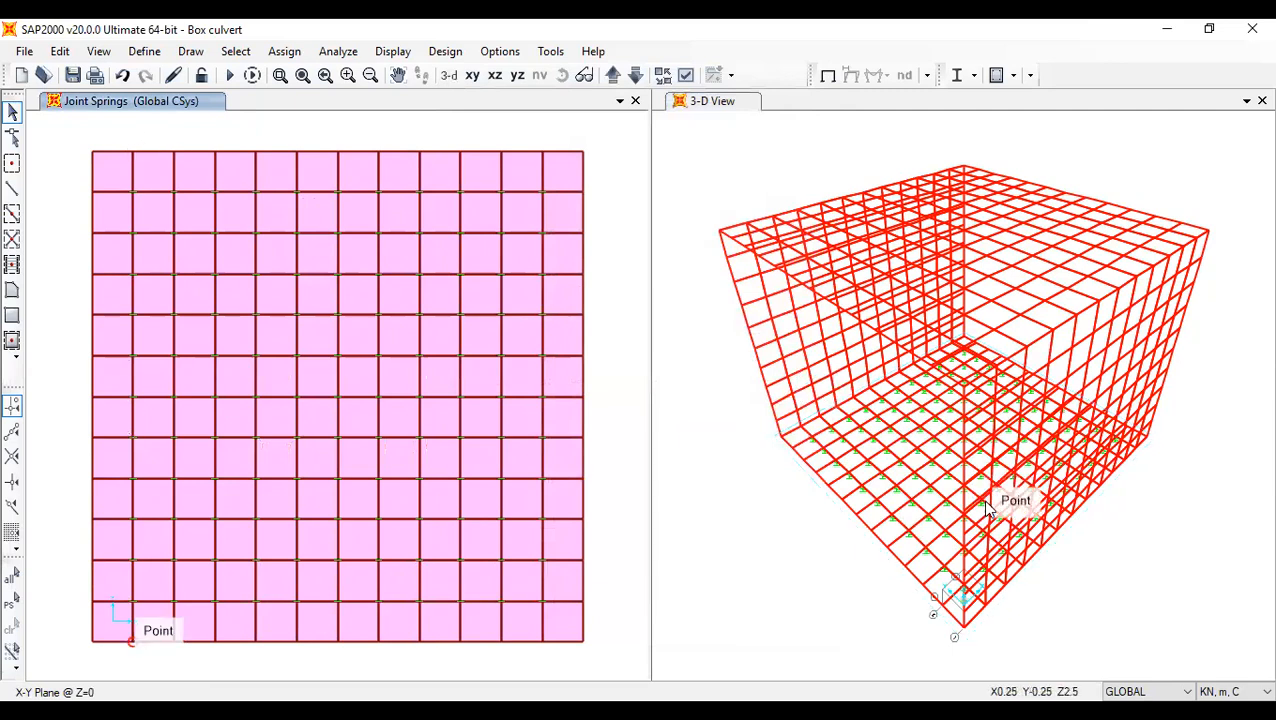
- Review the object and general display options of the joint springs window, leaving them without applying changes
left_click(687, 76)
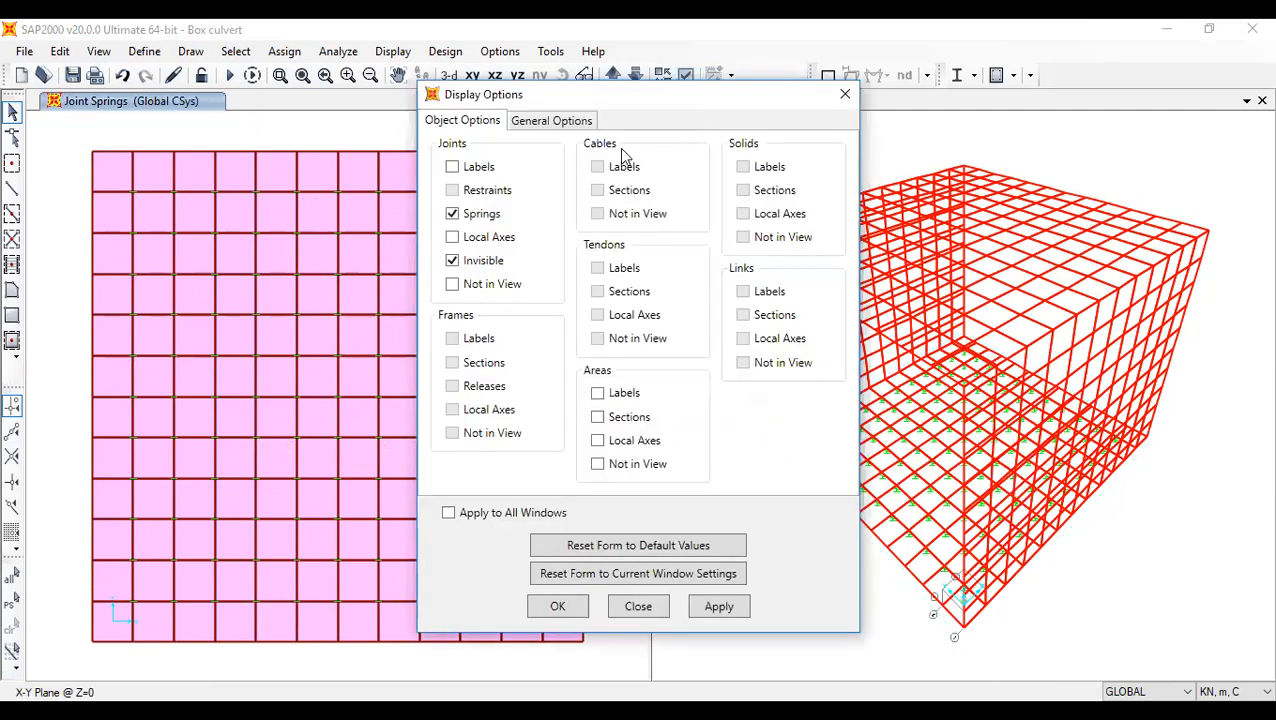
left_click(577, 122)
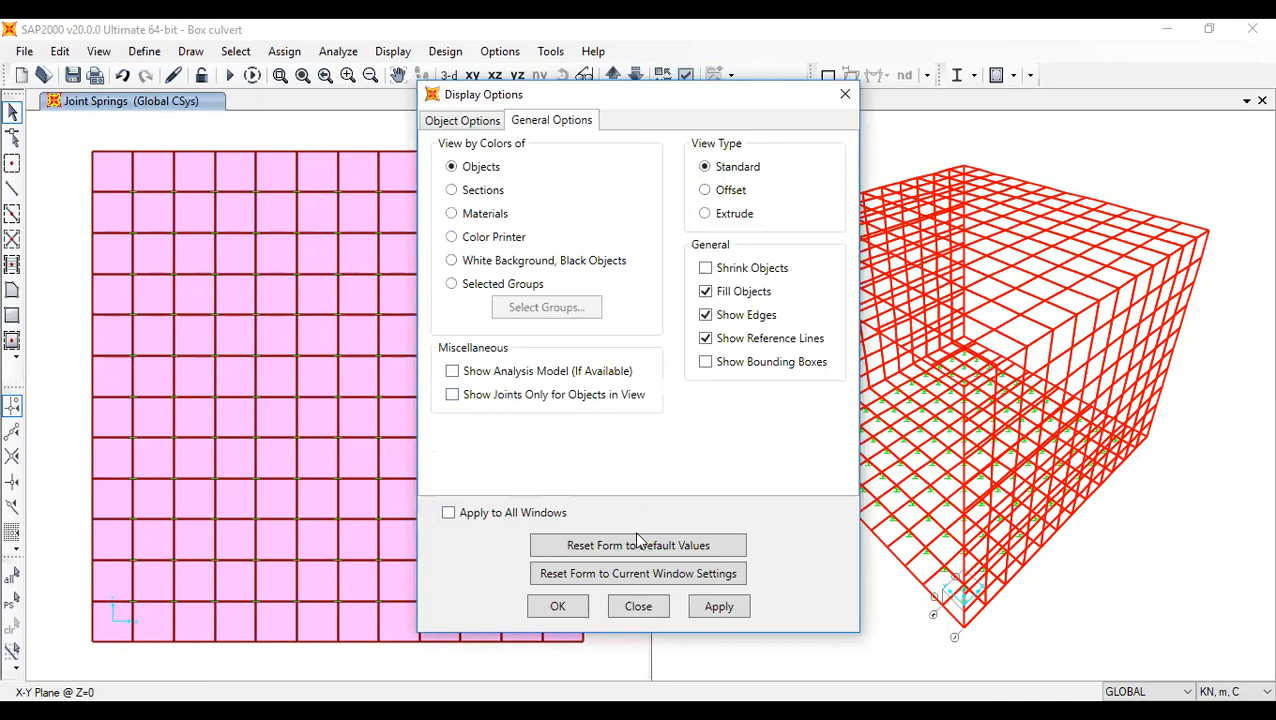
left_click(845, 94)
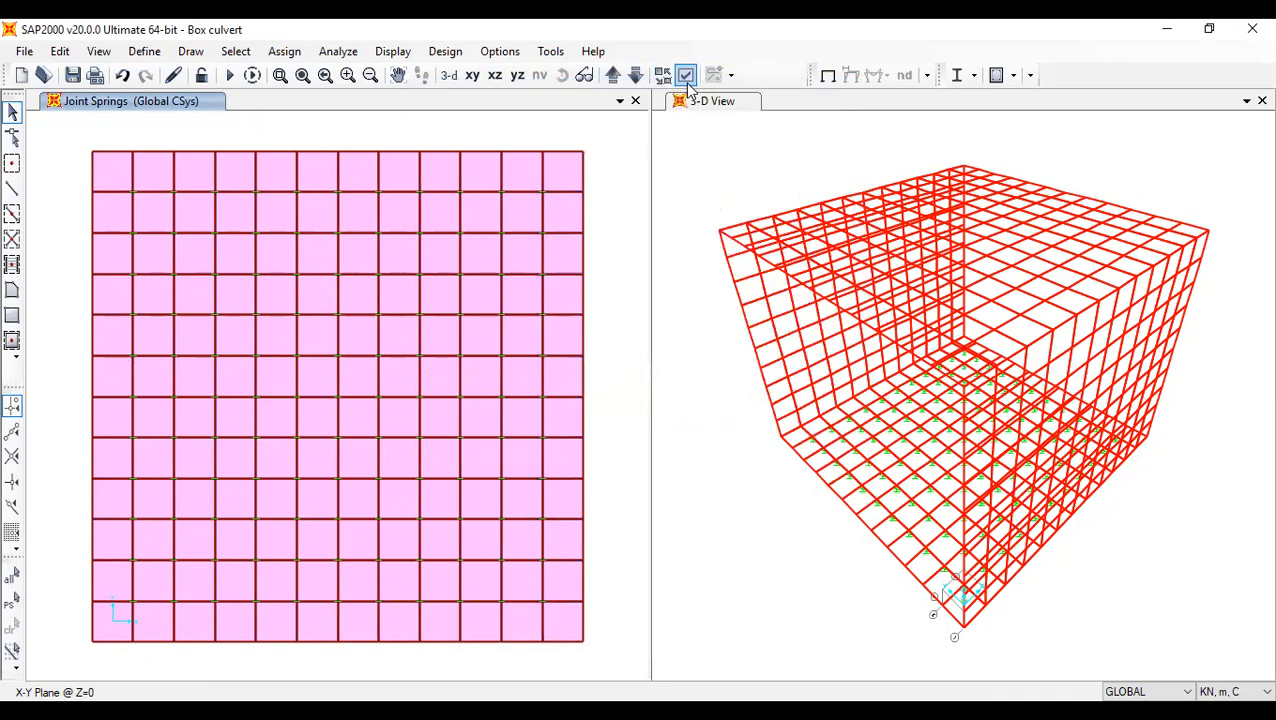
left_click(687, 84)
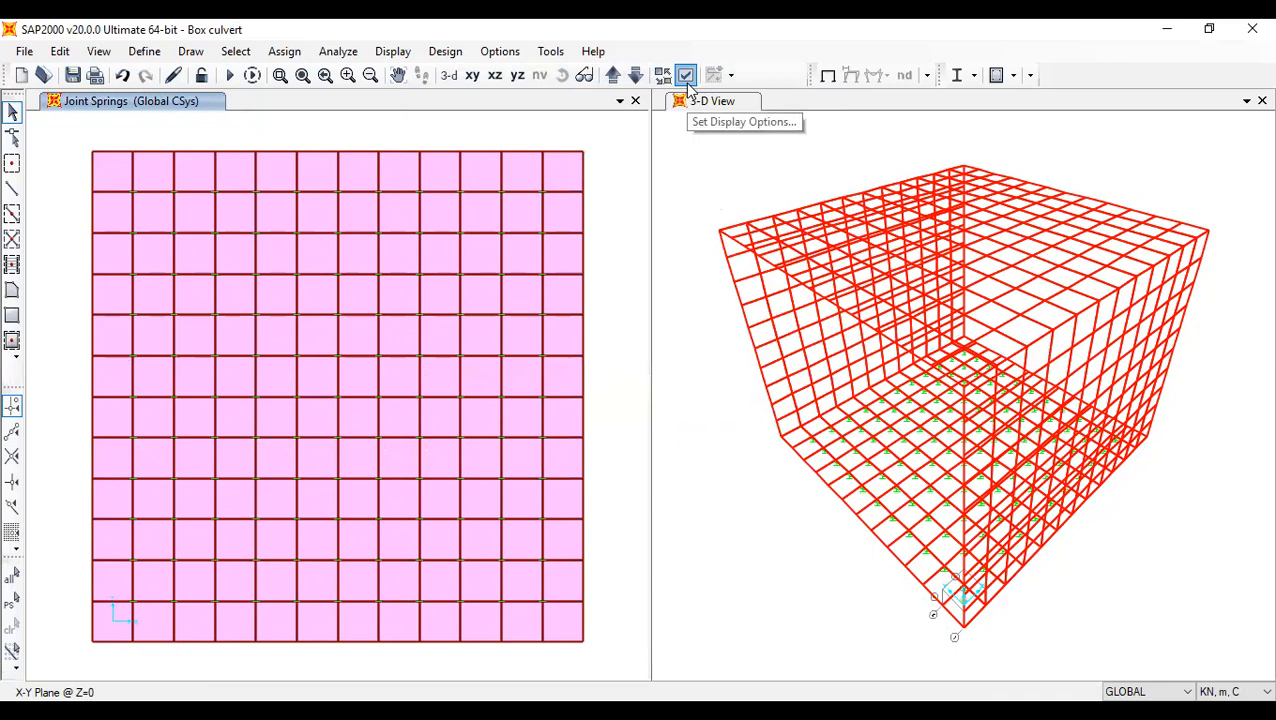
left_click(687, 84)
left_click(846, 93)
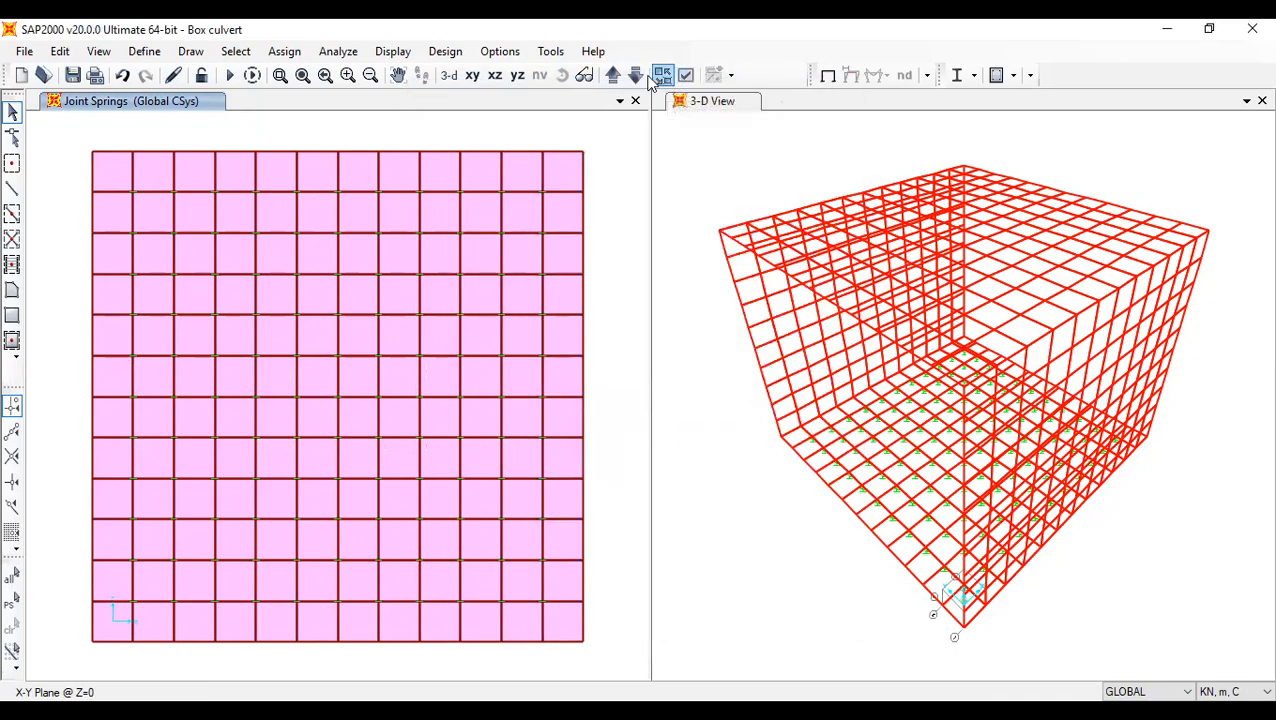
- Change the display background colour of the model windows to black
left_click(450, 55)
mouse_move(402, 60)
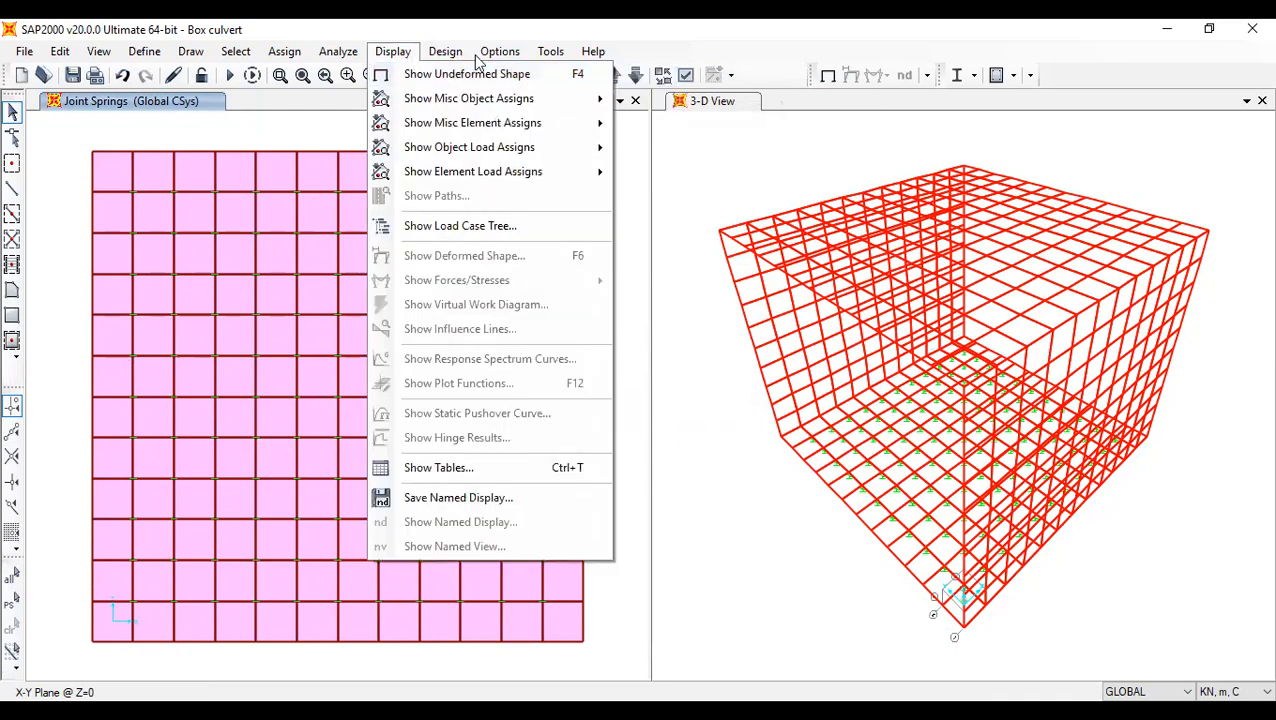
mouse_move(499, 55)
mouse_move(533, 104)
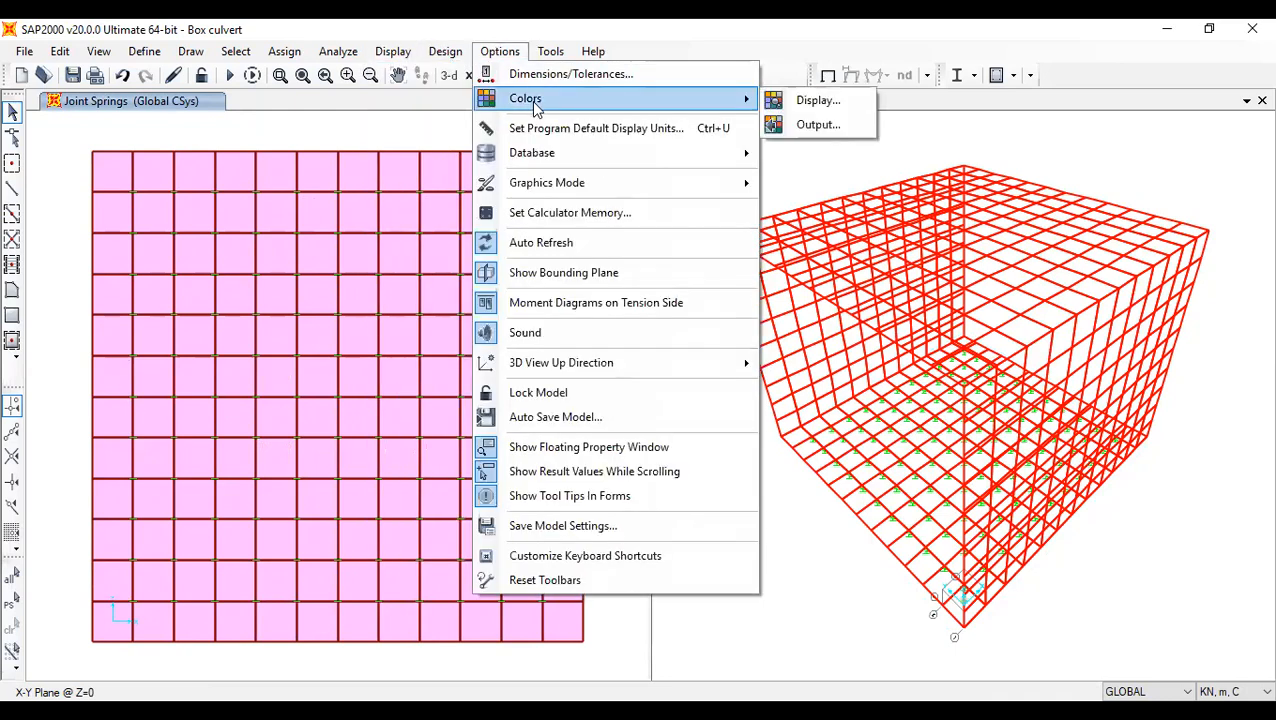
left_click(830, 100)
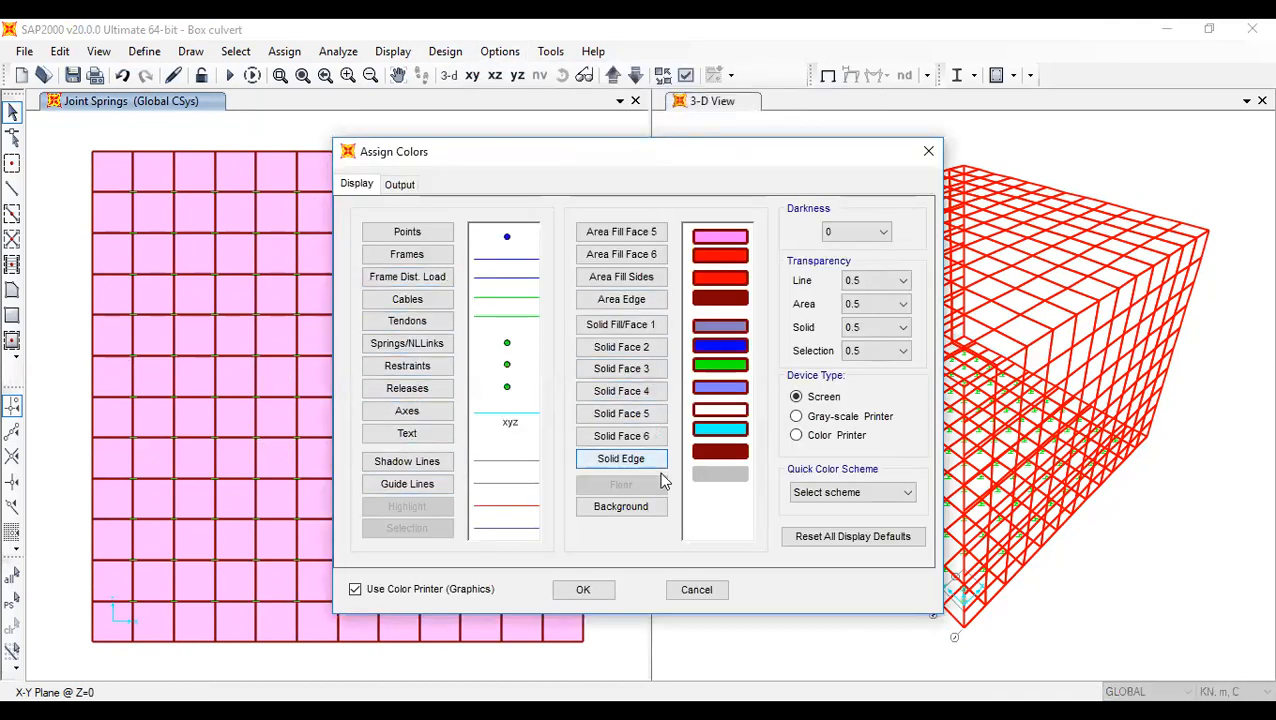
left_click(642, 508)
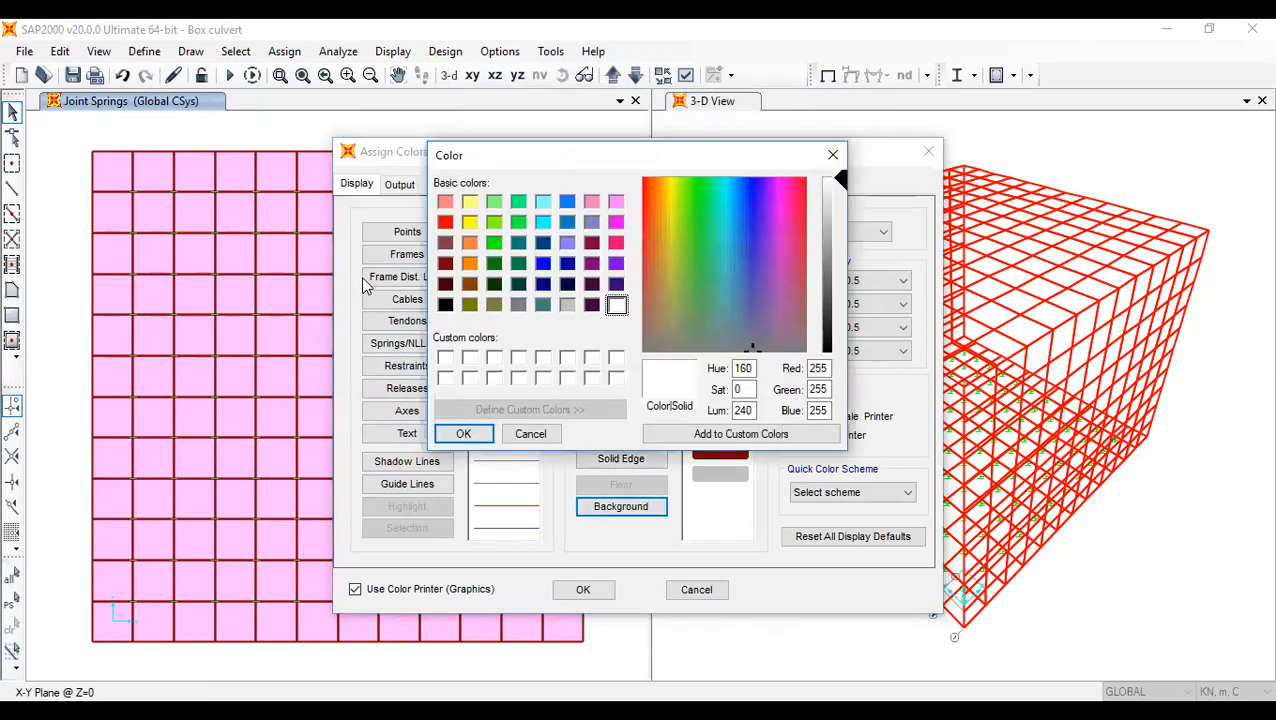
left_click(445, 305)
left_click(462, 433)
left_click(577, 589)
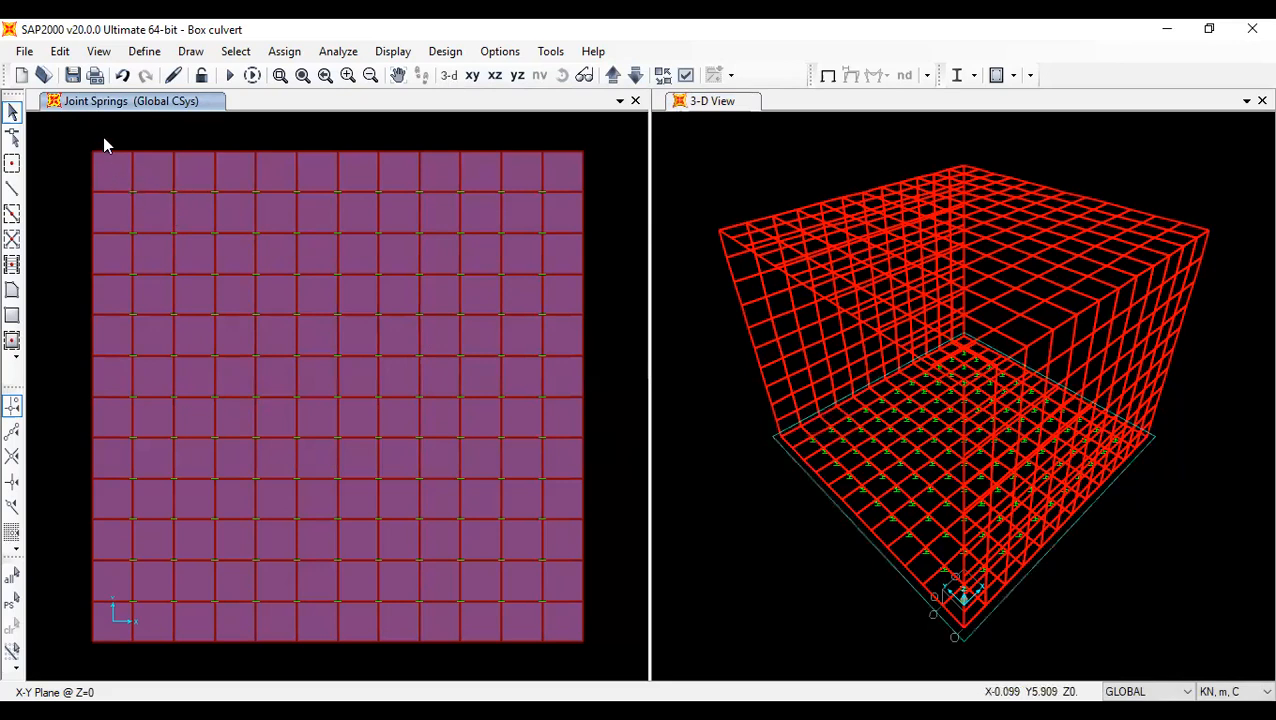
- Assign joint springs with a Translation Global Z stiffness of 1000 kN/m to the non-corner joints on the bottom slab's upper, right and lower plan edges
left_click_drag(122, 137, 613, 620)
left_click_drag(119, 622, 562, 661)
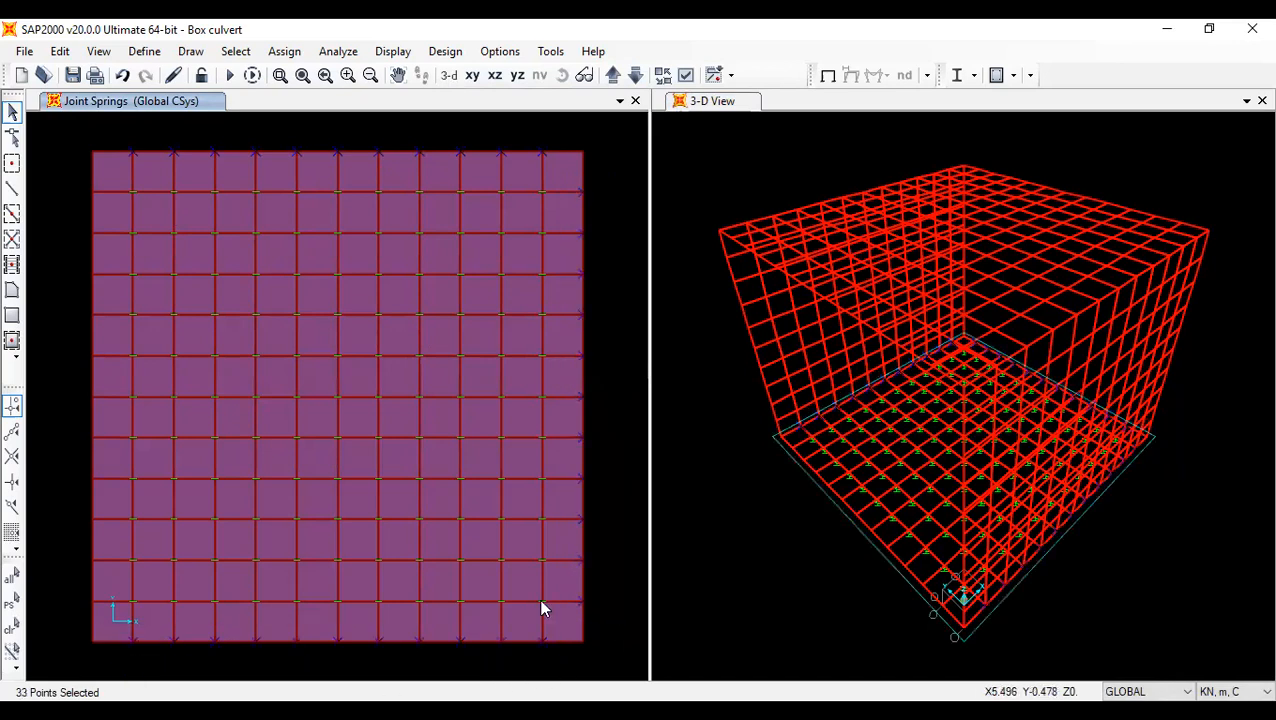
left_click(280, 50)
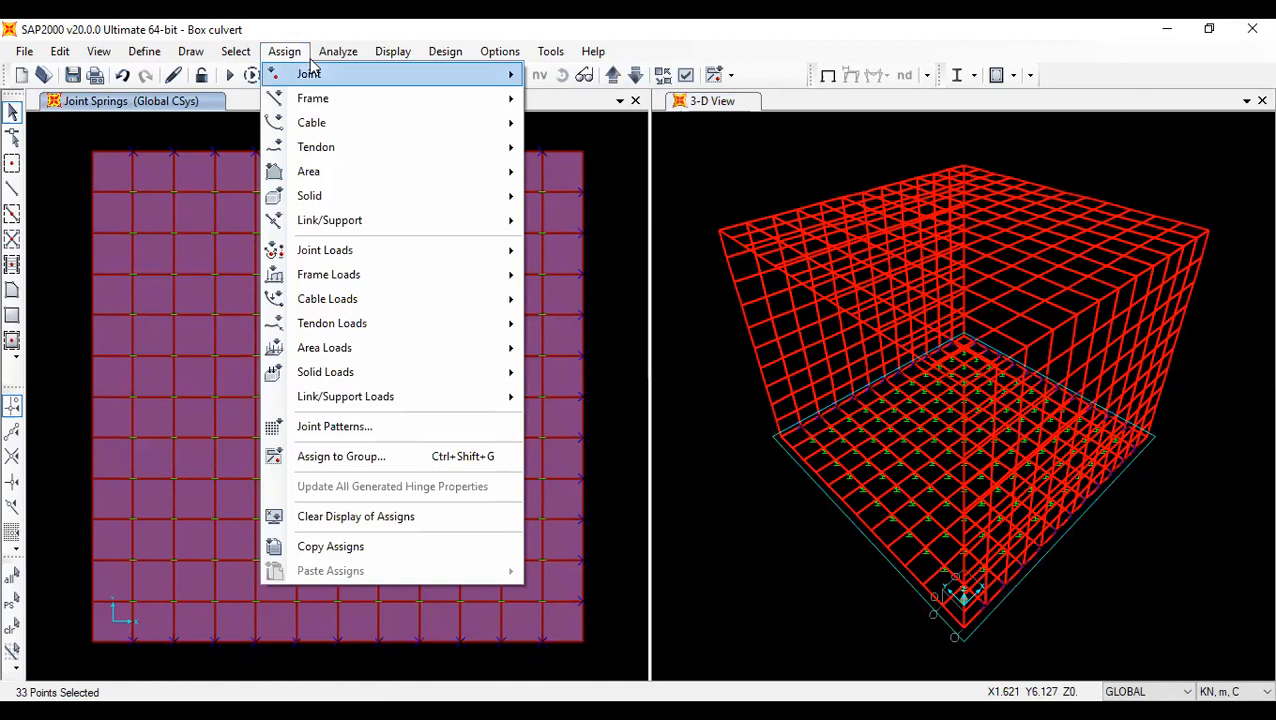
mouse_move(505, 74)
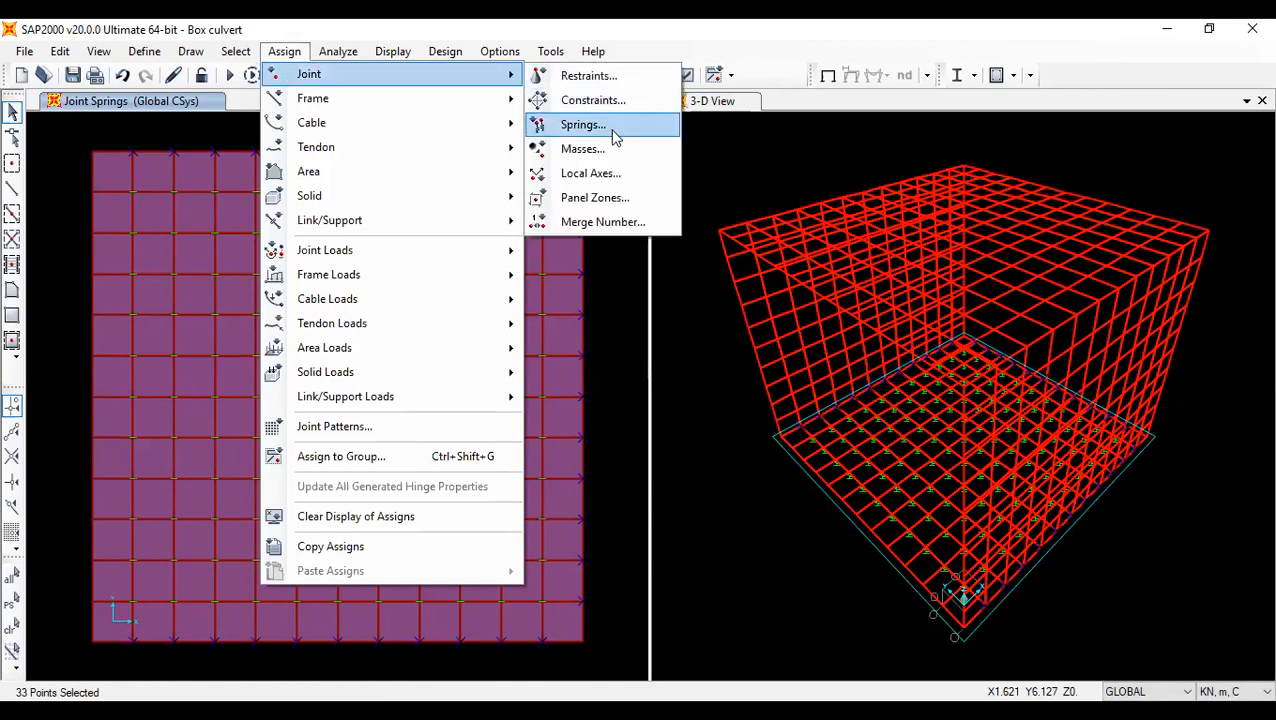
left_click(583, 124)
double_click(660, 353)
left_click(662, 350)
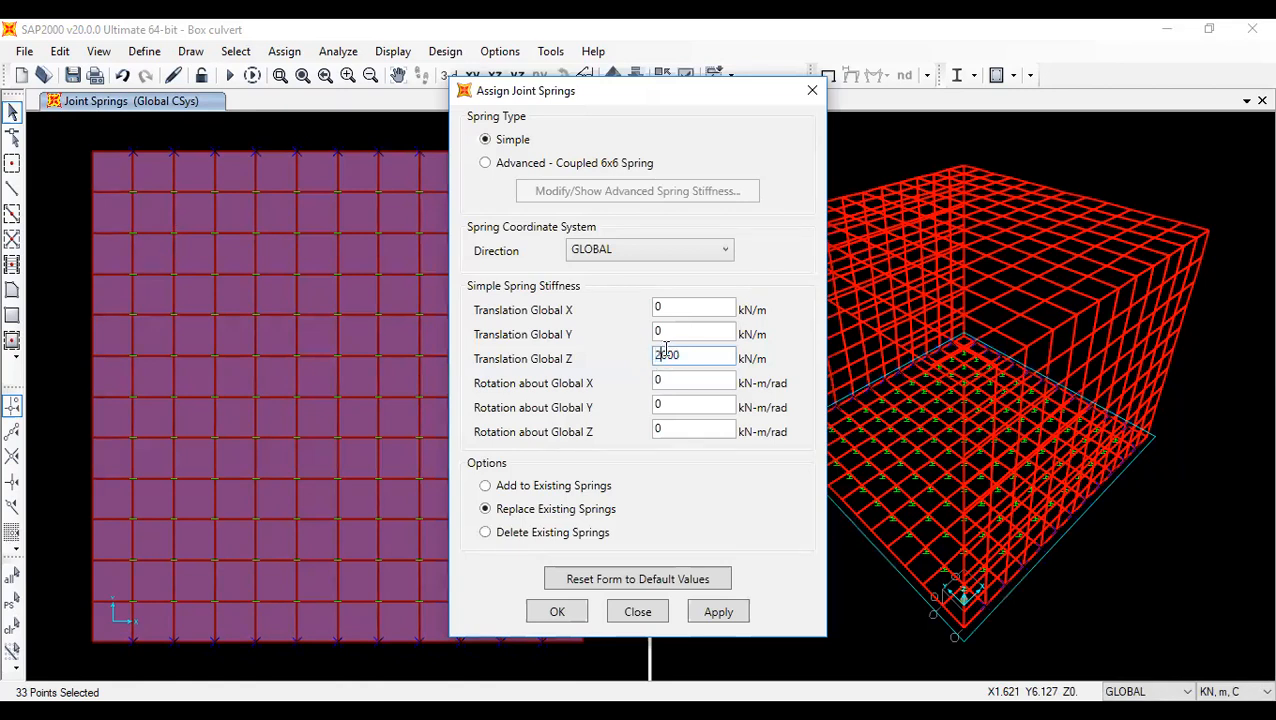
left_click_drag(662, 350, 650, 351)
type("1")
left_click(553, 612)
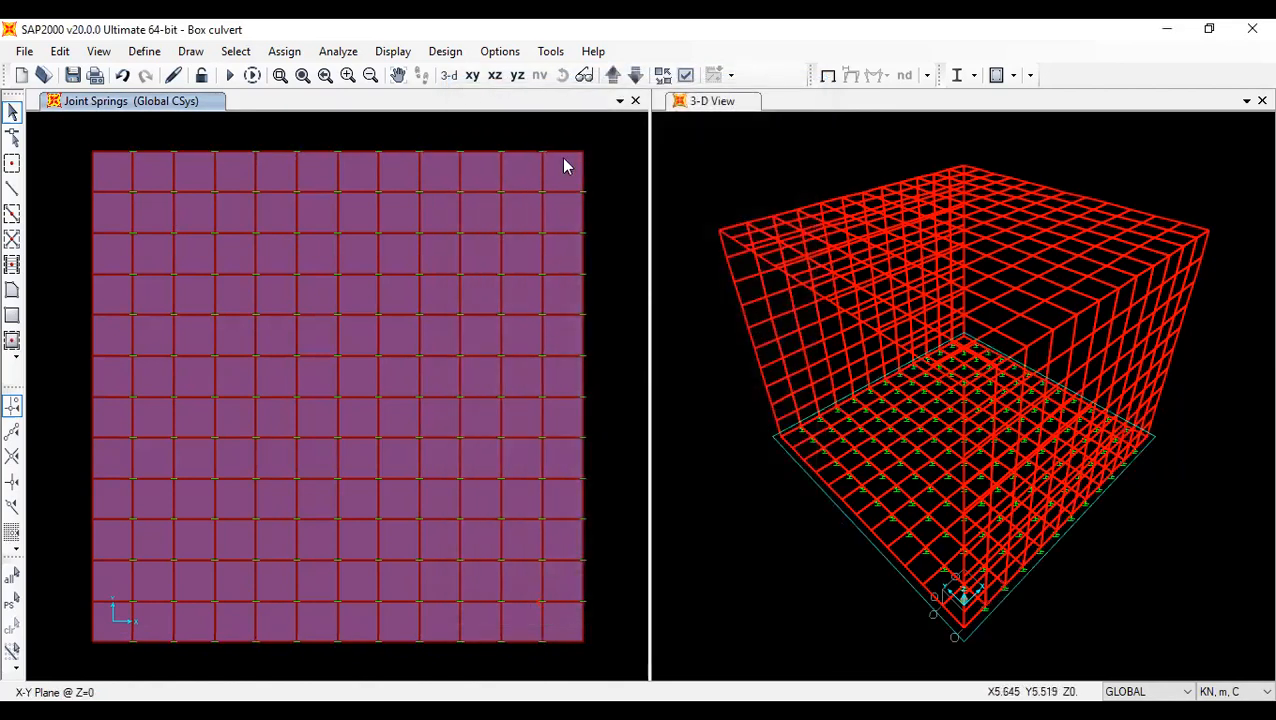
- Assign joint springs with a Translation Global Z stiffness of 500 kN/m to the four corner joints of the bottom slab
left_click(583, 152)
left_click(584, 639)
left_click_drag(70, 632, 116, 655)
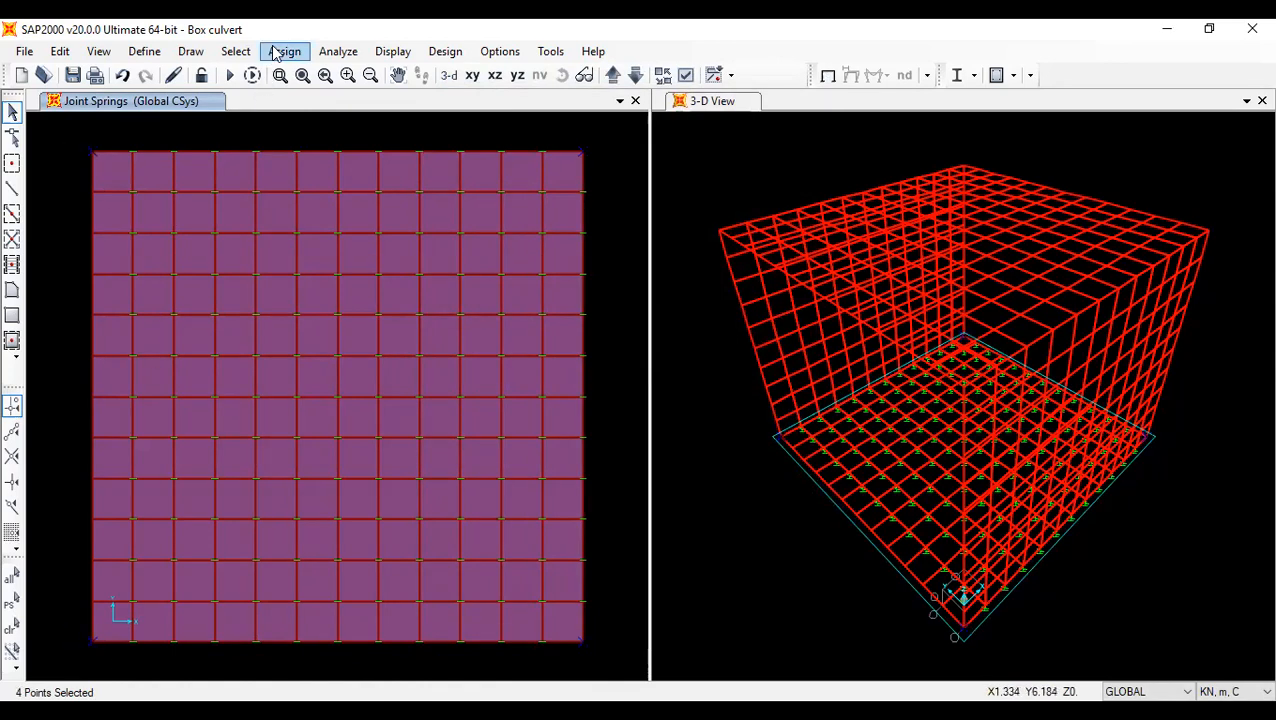
left_click(338, 51)
mouse_move(284, 51)
mouse_move(490, 76)
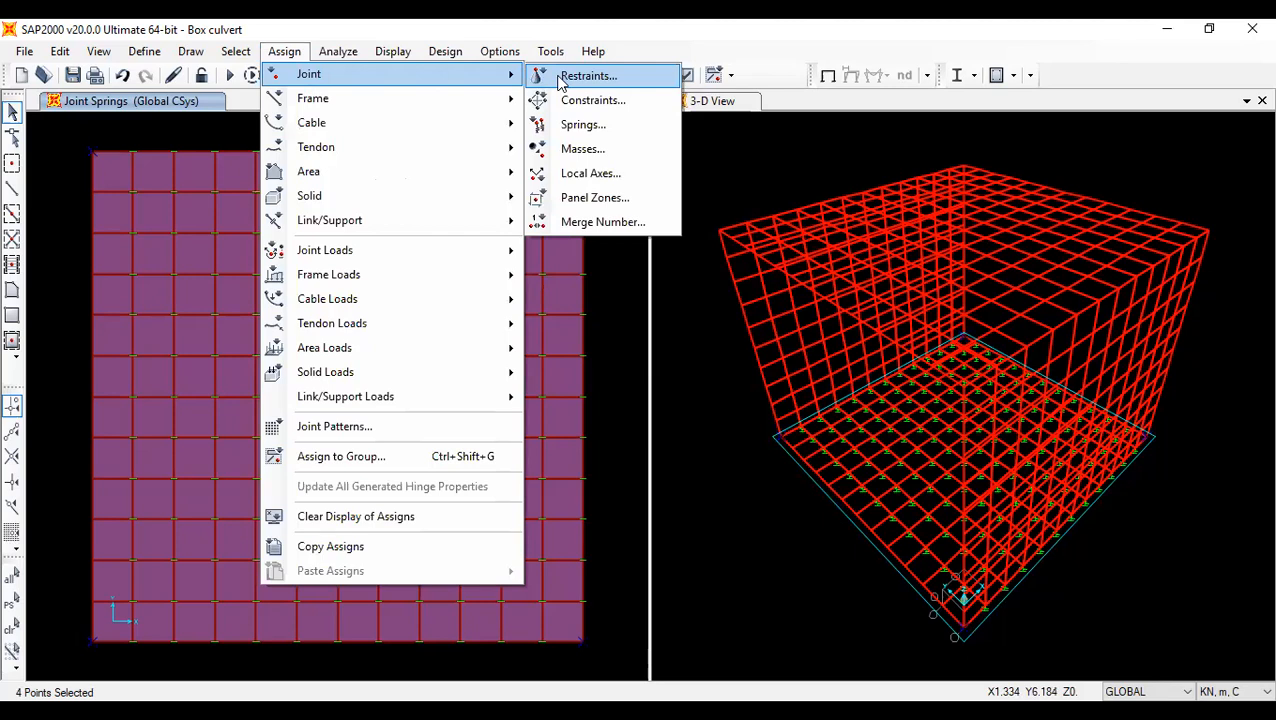
left_click(580, 126)
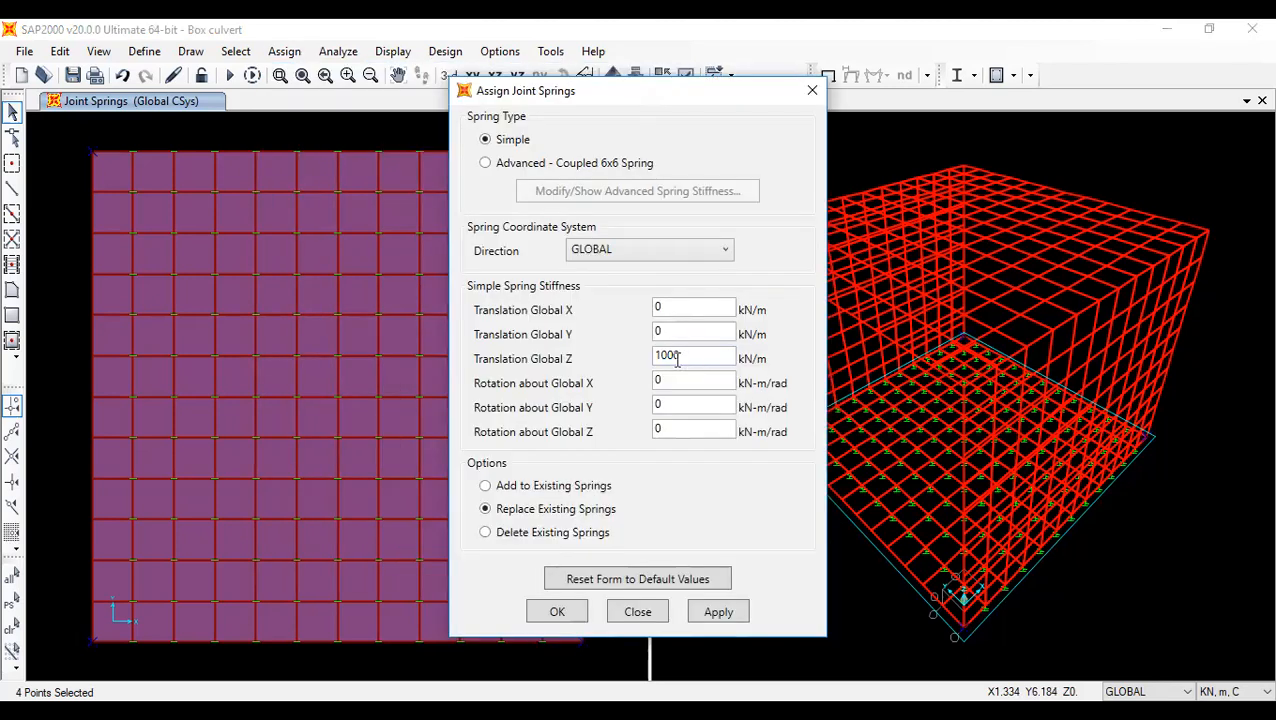
type("500")
left_click(554, 612)
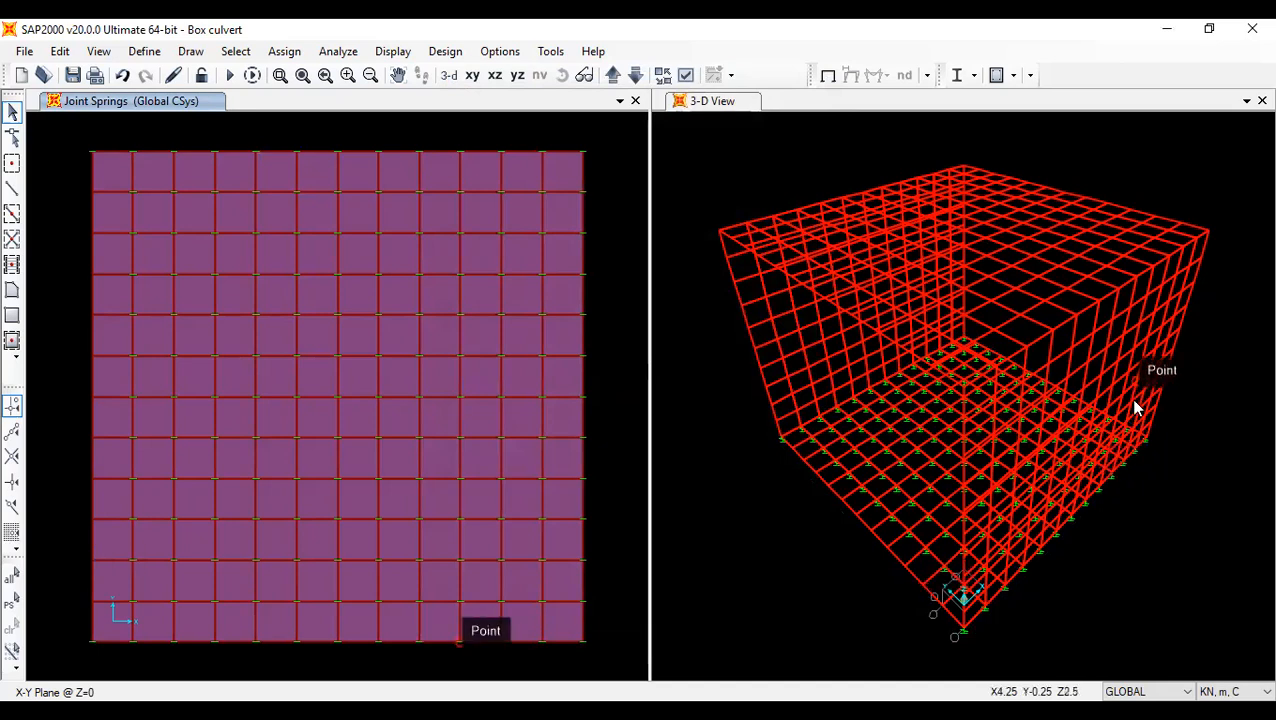
- Display the Spring Diagram in Joint Local Coordinate System for the joints in the 3-D view window
scroll(1005, 489, "up", 3)
scroll(1005, 487, "up", 2)
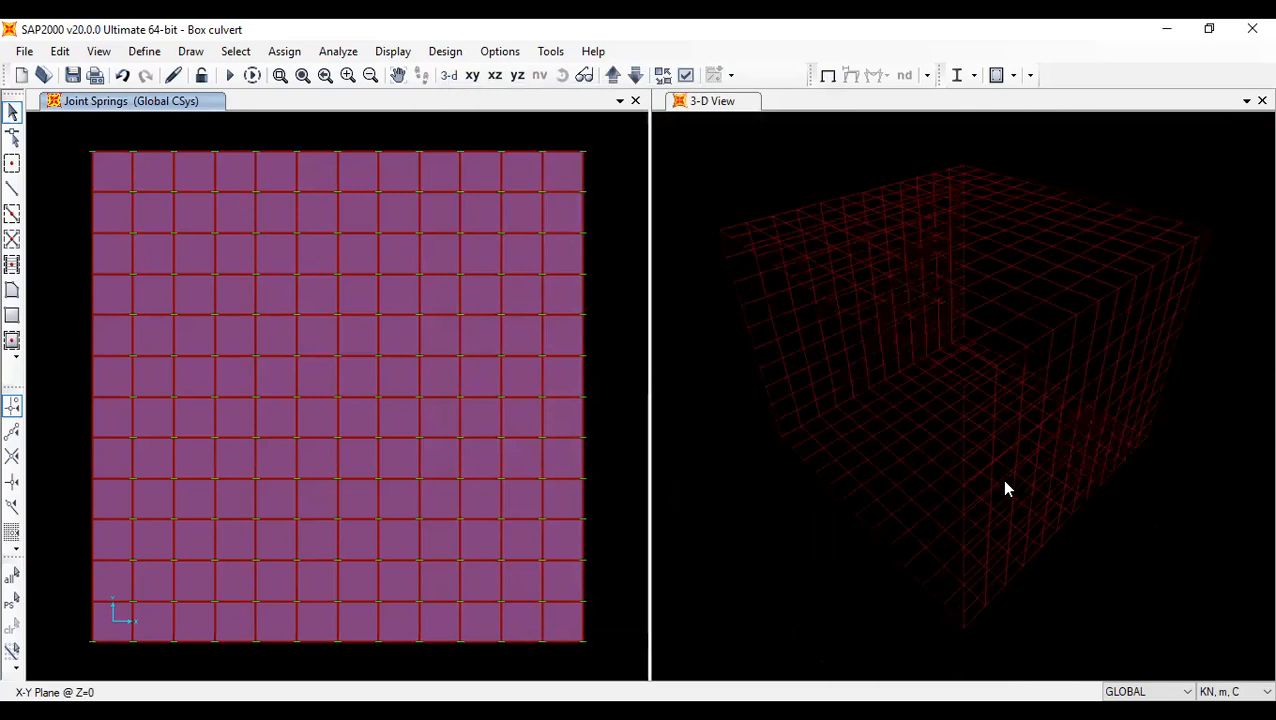
left_click(1218, 470)
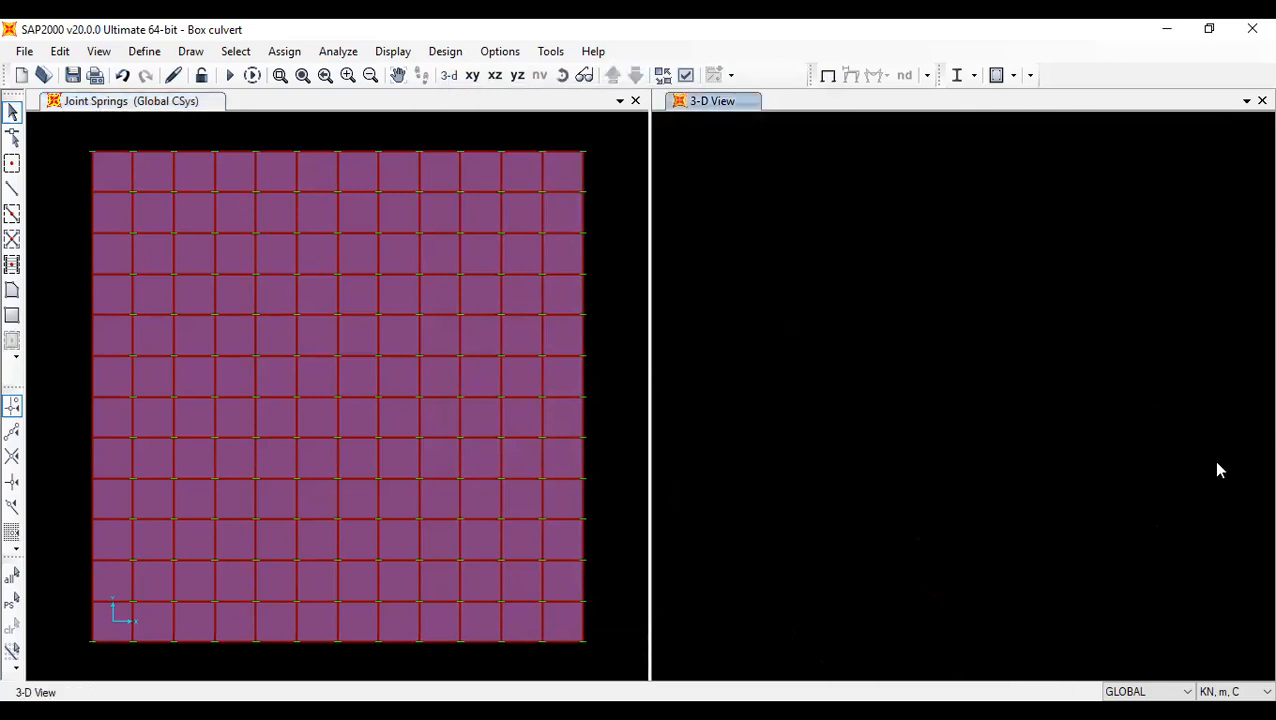
left_click(449, 76)
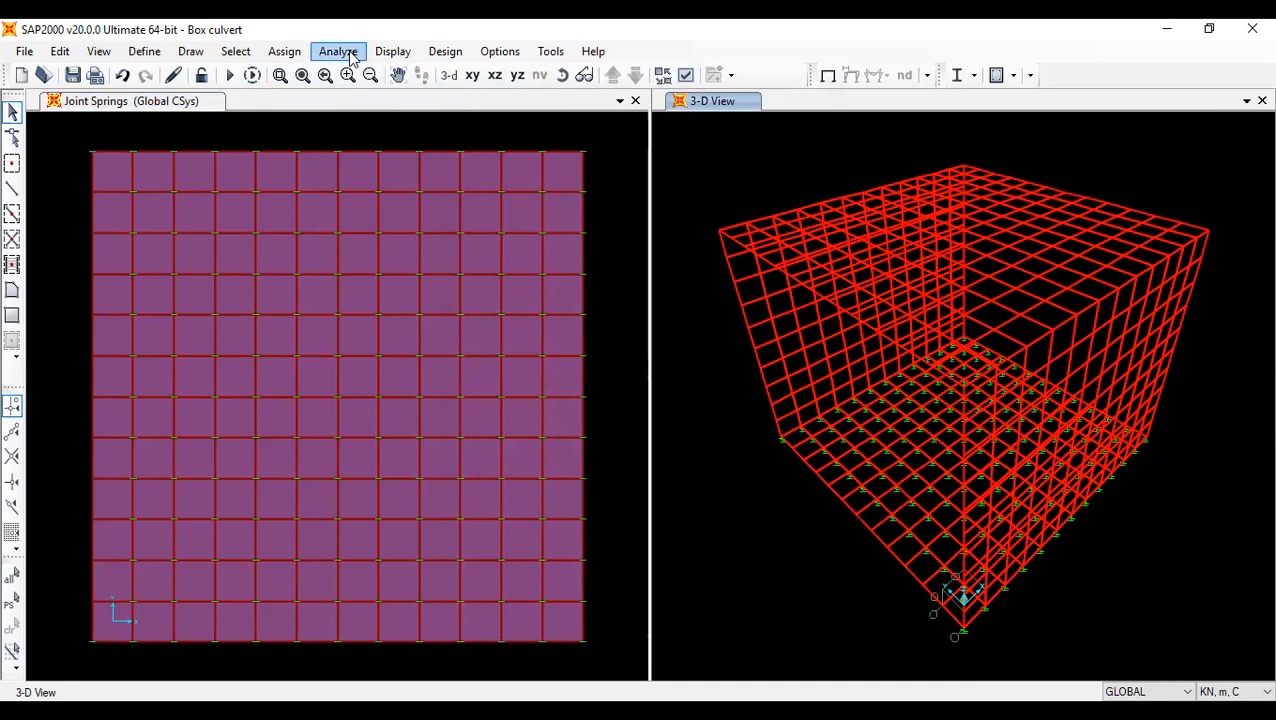
left_click(392, 51)
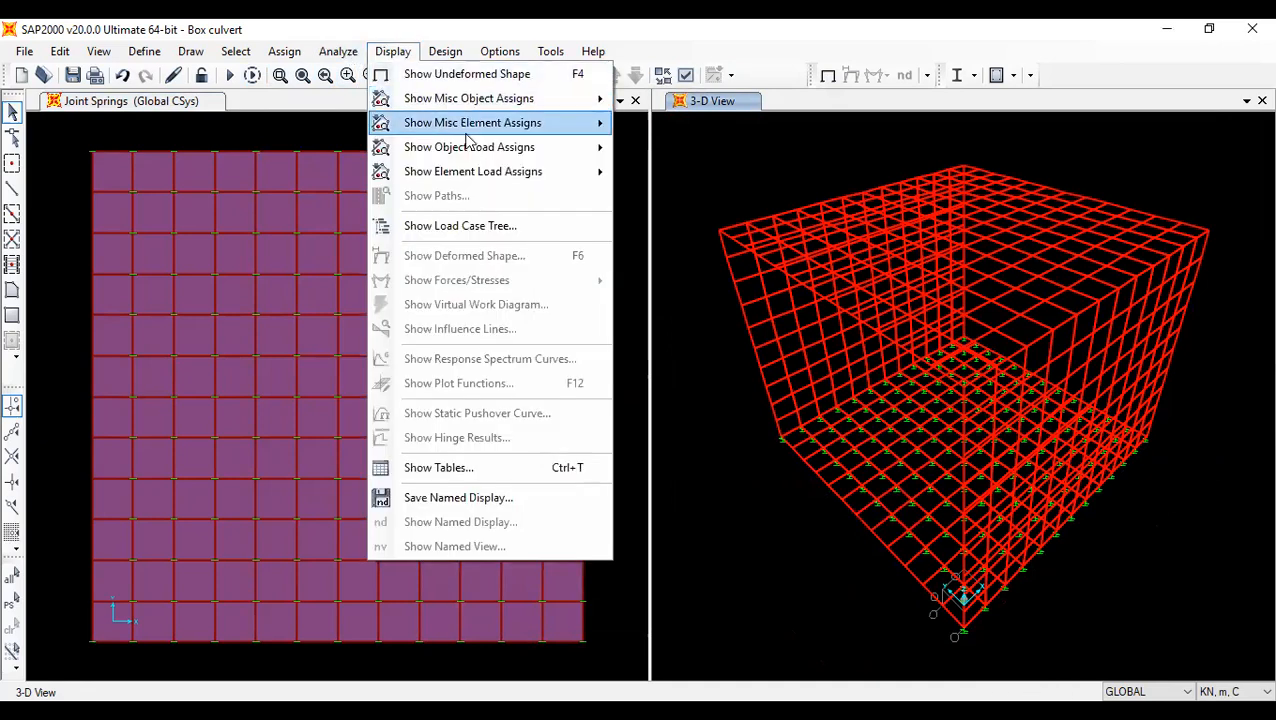
mouse_move(468, 136)
mouse_move(484, 95)
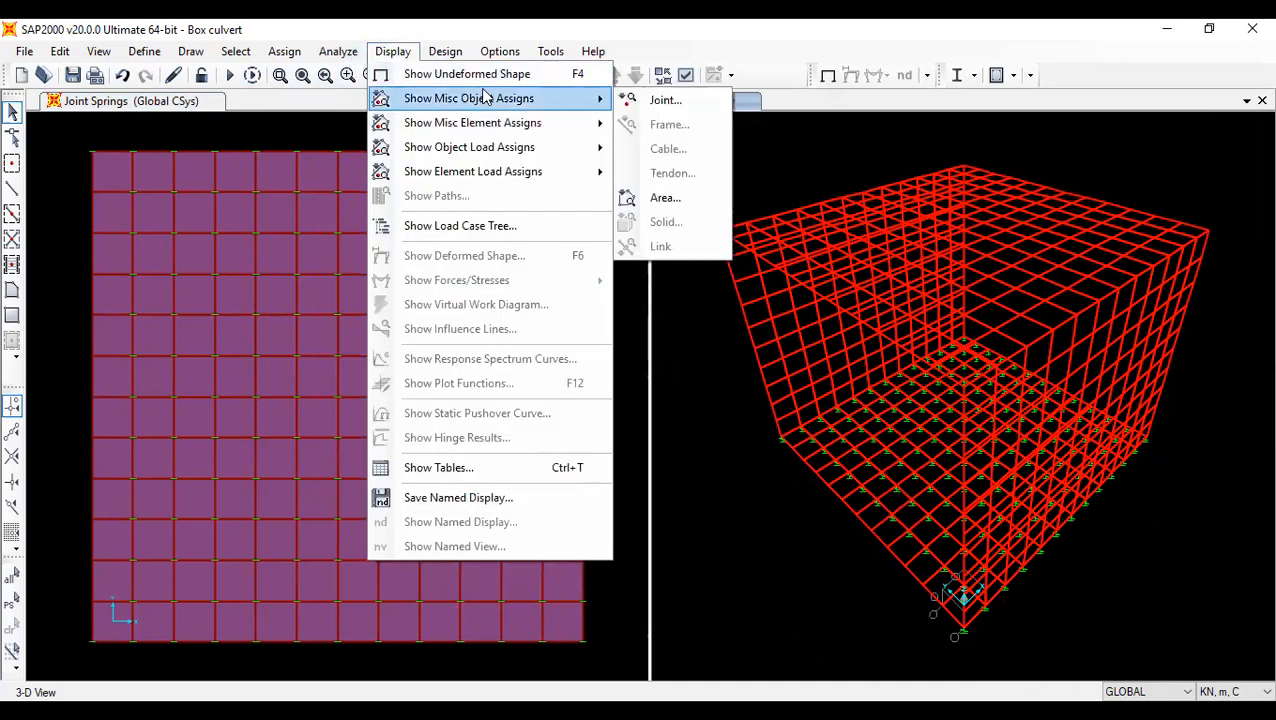
left_click(678, 101)
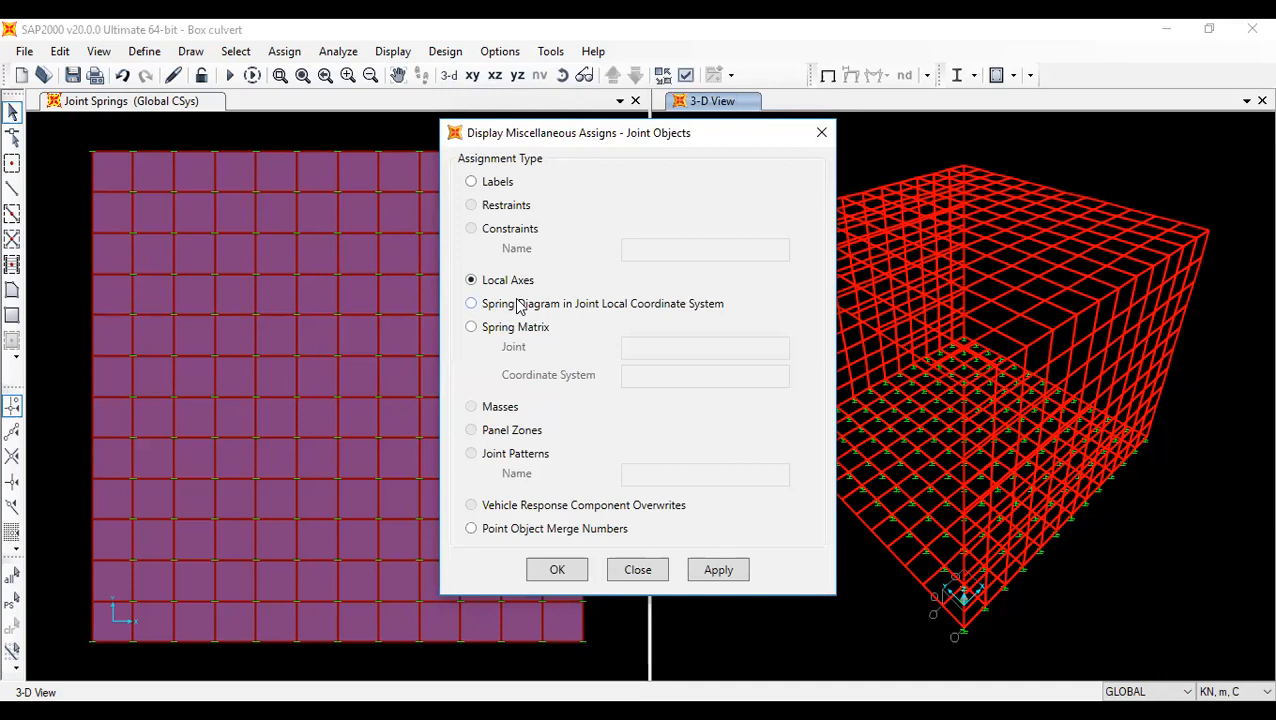
left_click(518, 304)
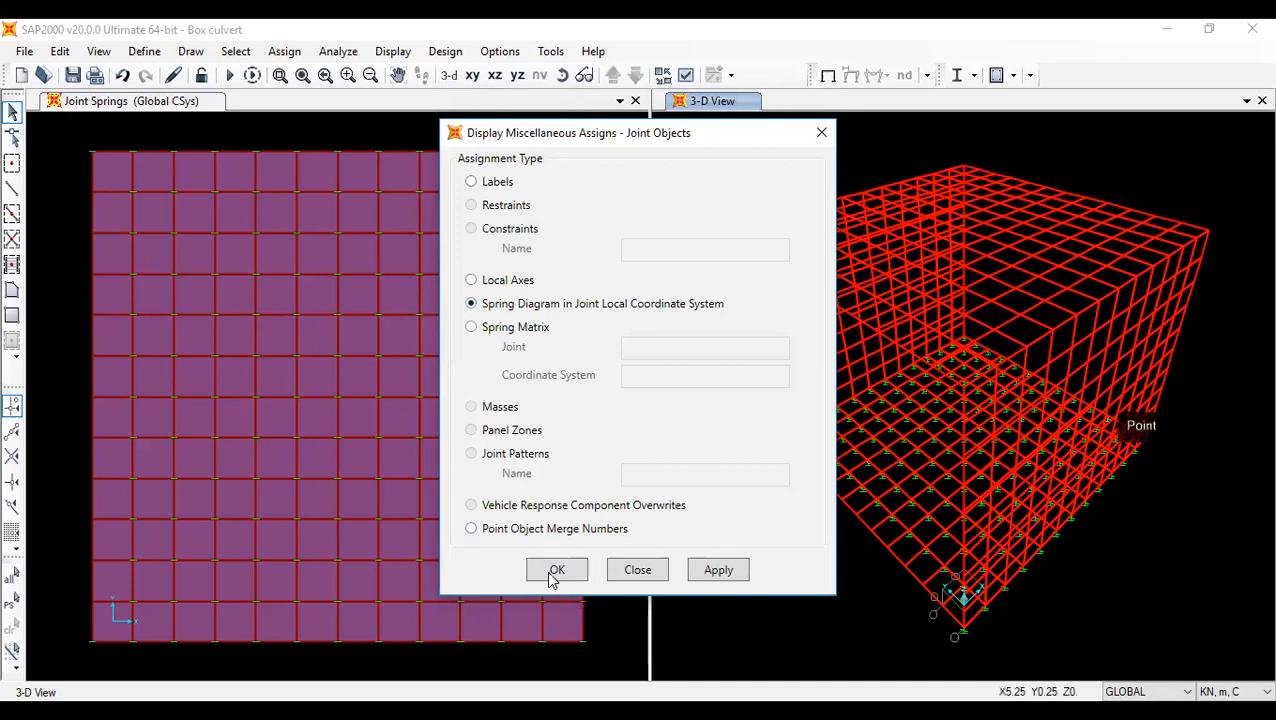
left_click(553, 571)
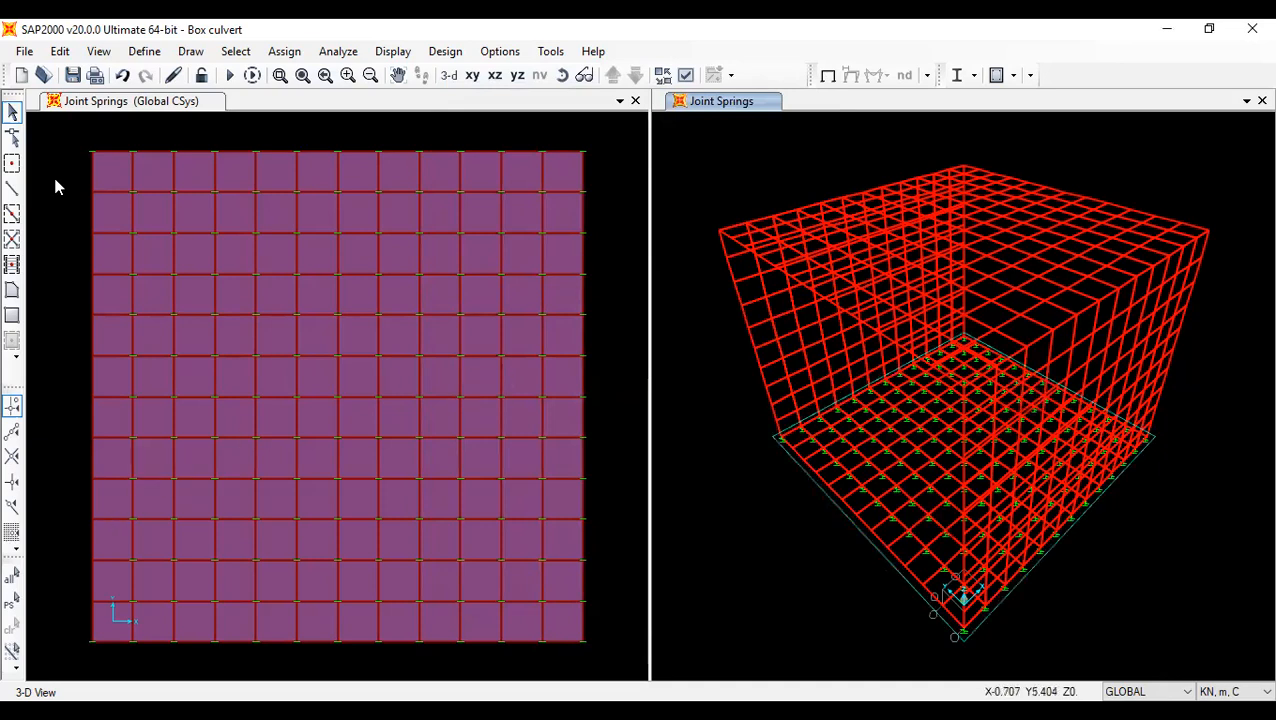
- Assign joint springs with a Translation Global Z stiffness of 1000 kN/m to the 11 non-corner joints on the bottom slab's remaining left plan edge
left_click_drag(60, 178, 113, 622)
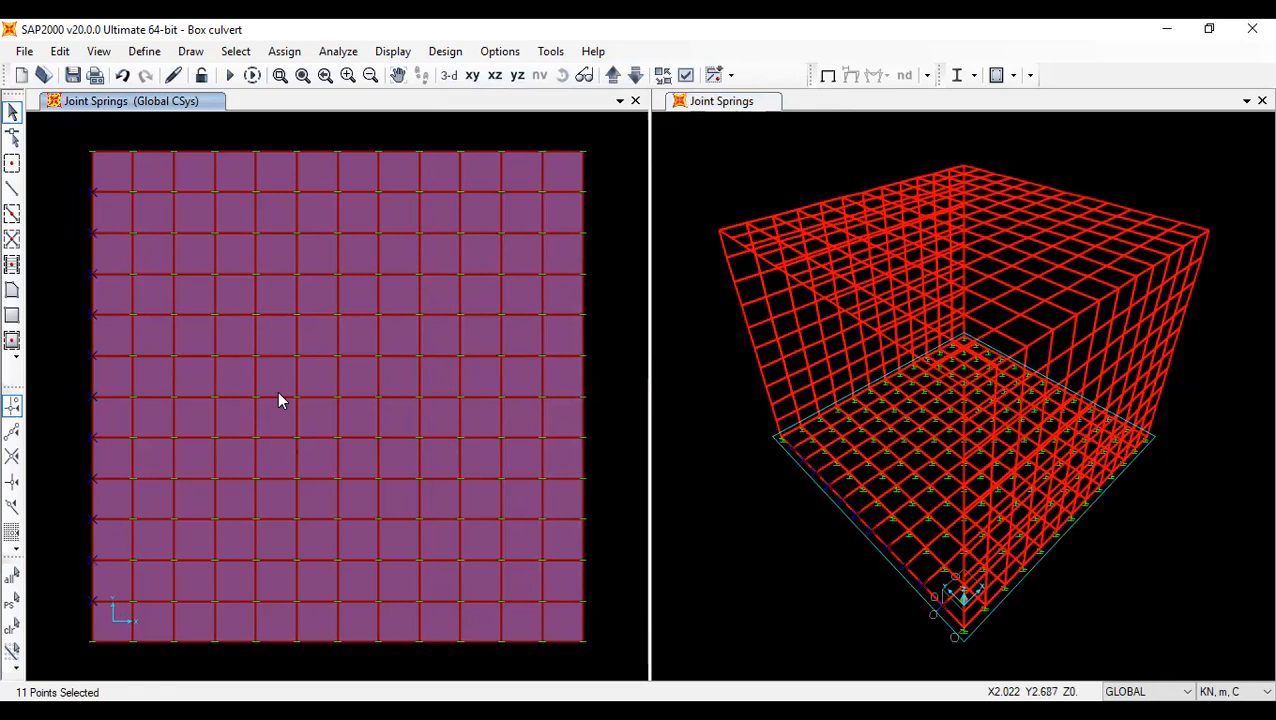
left_click(284, 51)
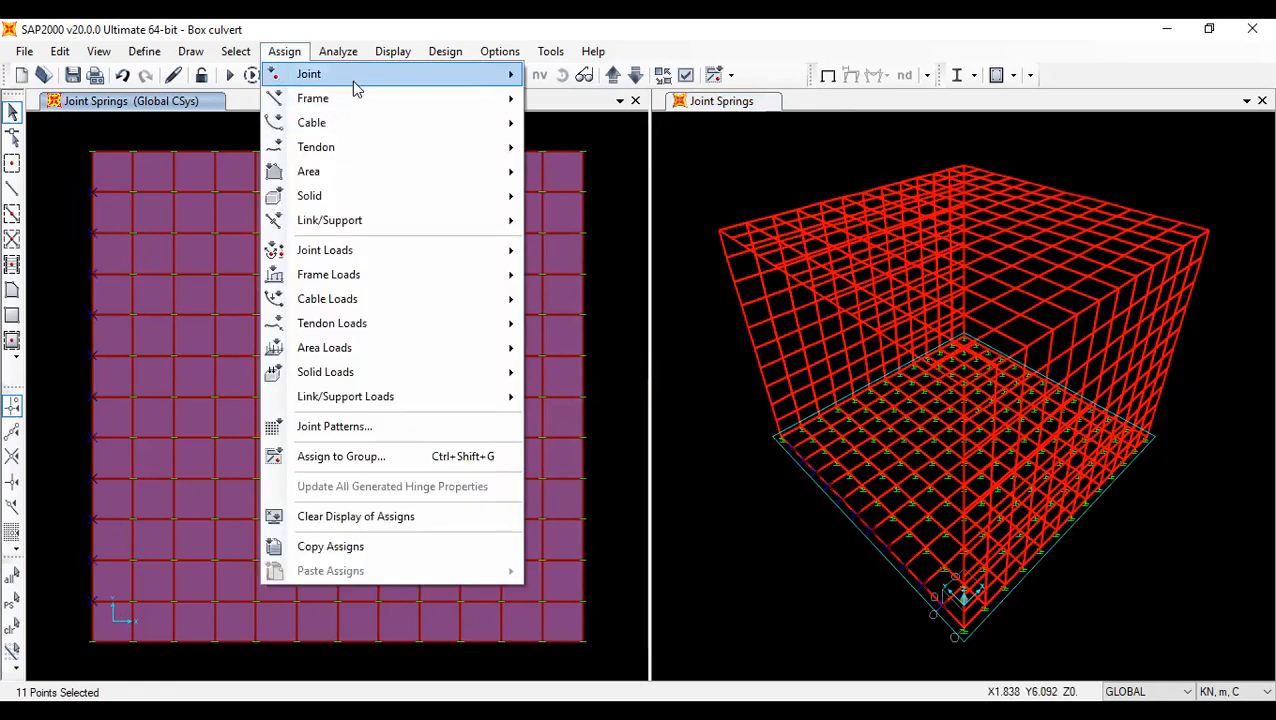
mouse_move(352, 81)
left_click(593, 127)
type("1000")
left_click(583, 620)
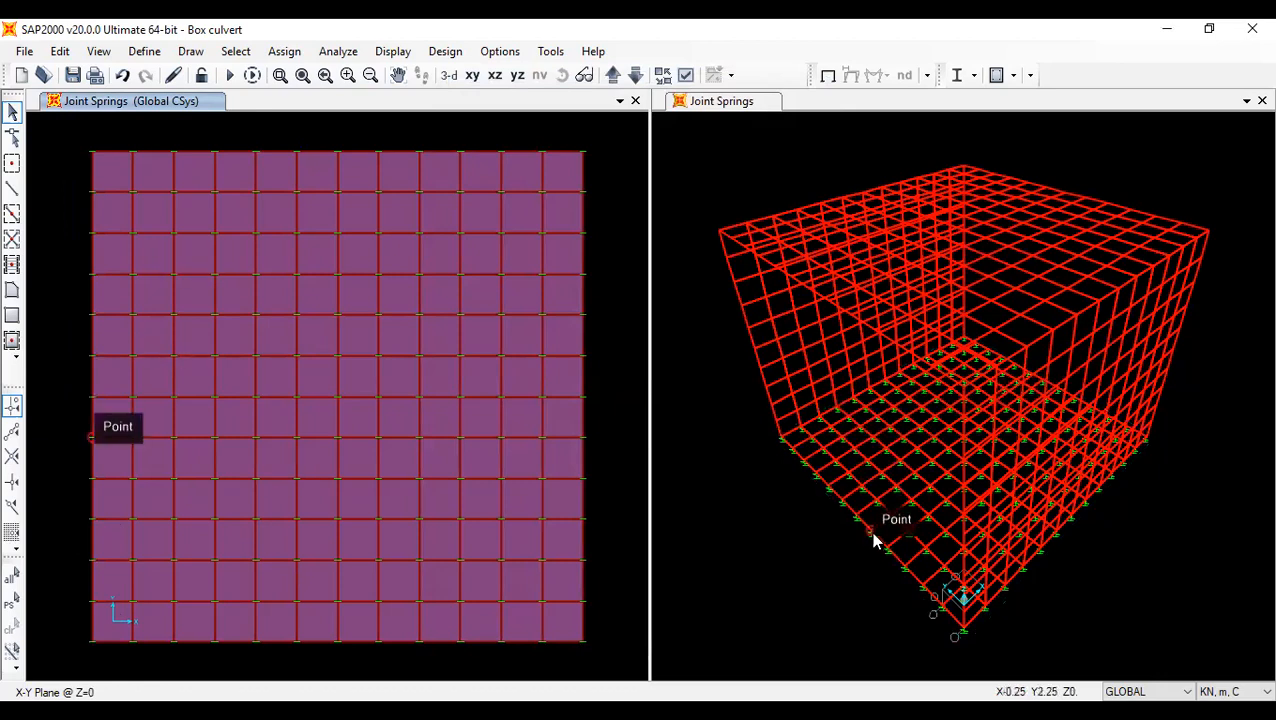
- Inspect the bottom slab's joint springs in the 3-D window and save the model
scroll(894, 514, "up", 3)
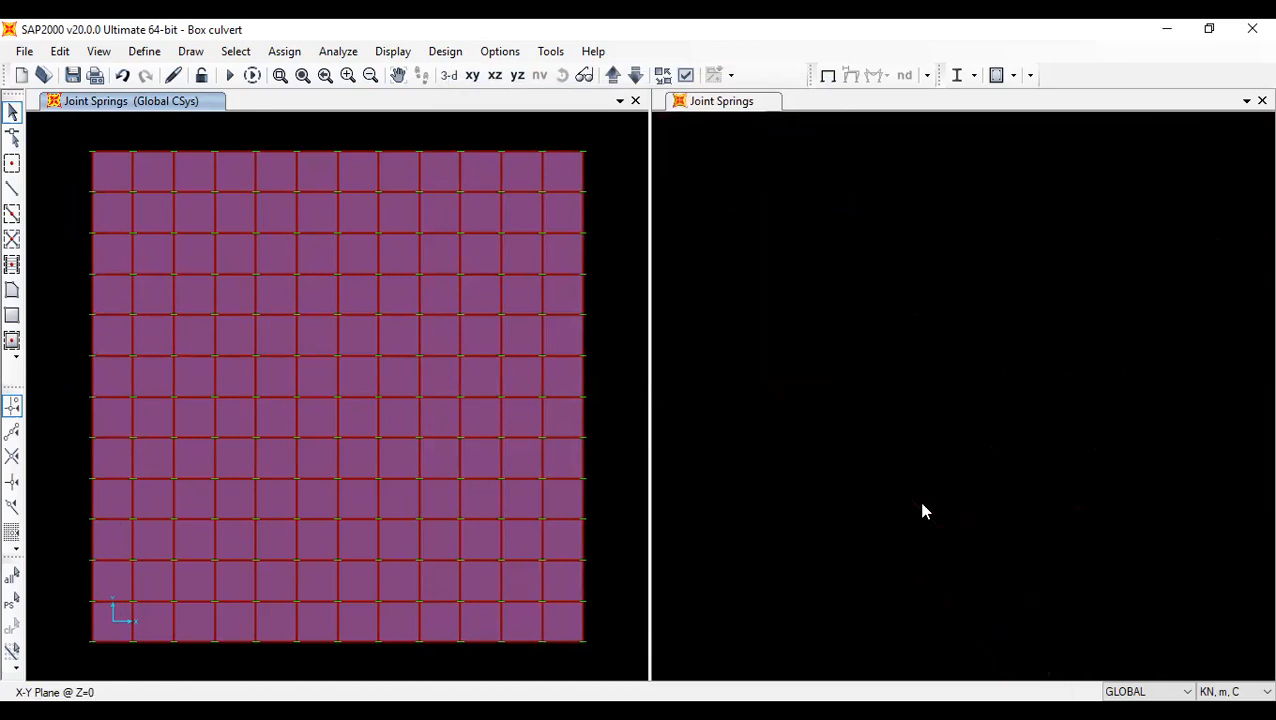
left_click(922, 511)
scroll(922, 511, "down", 5)
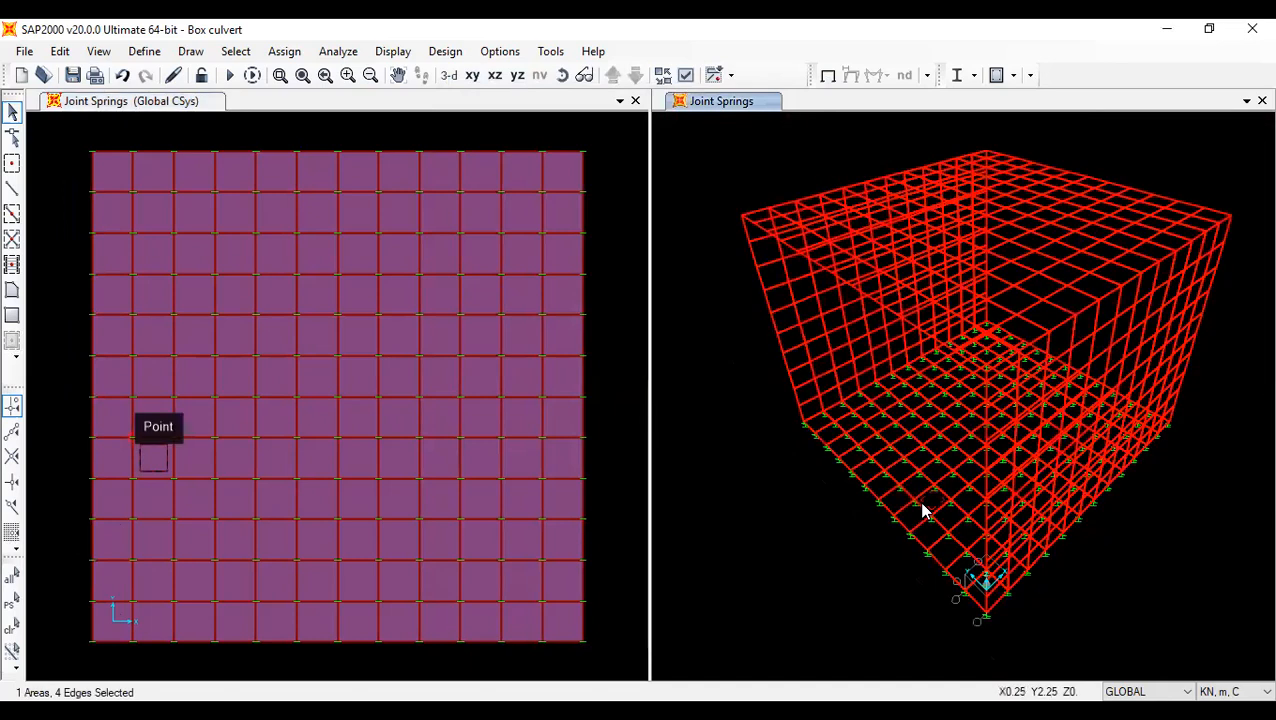
scroll(922, 511, "up", 3)
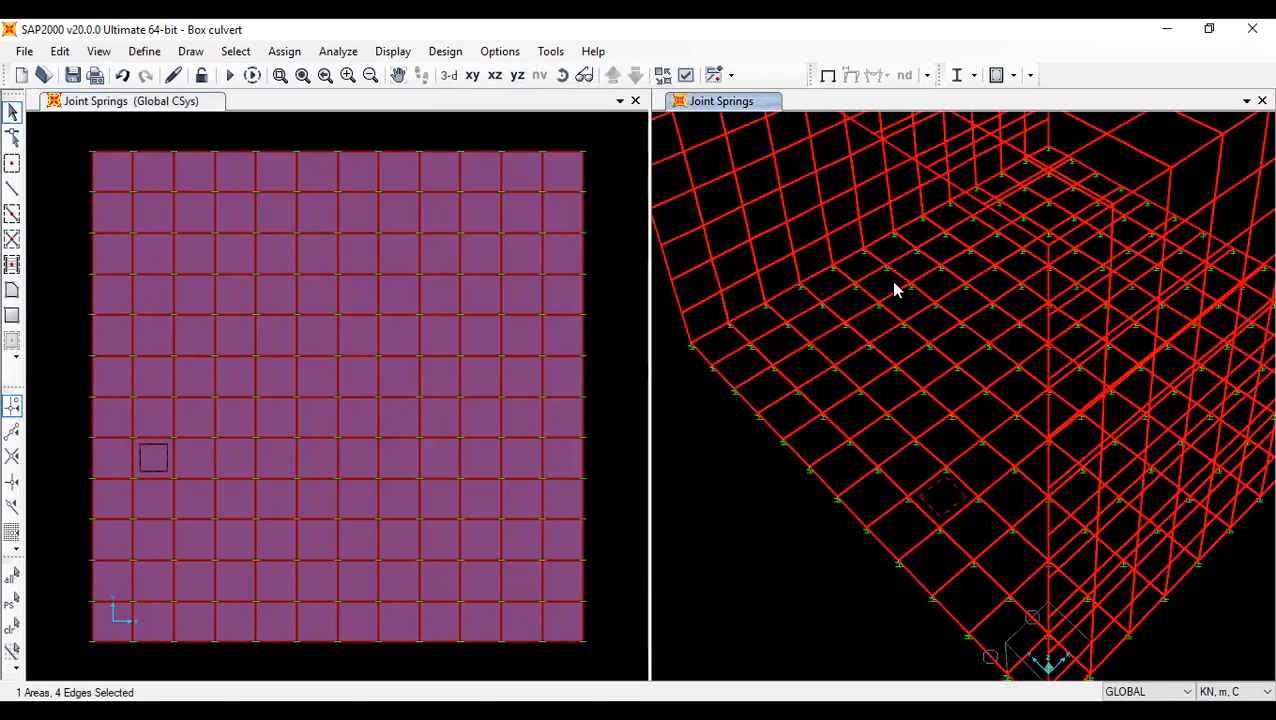
left_click(947, 497)
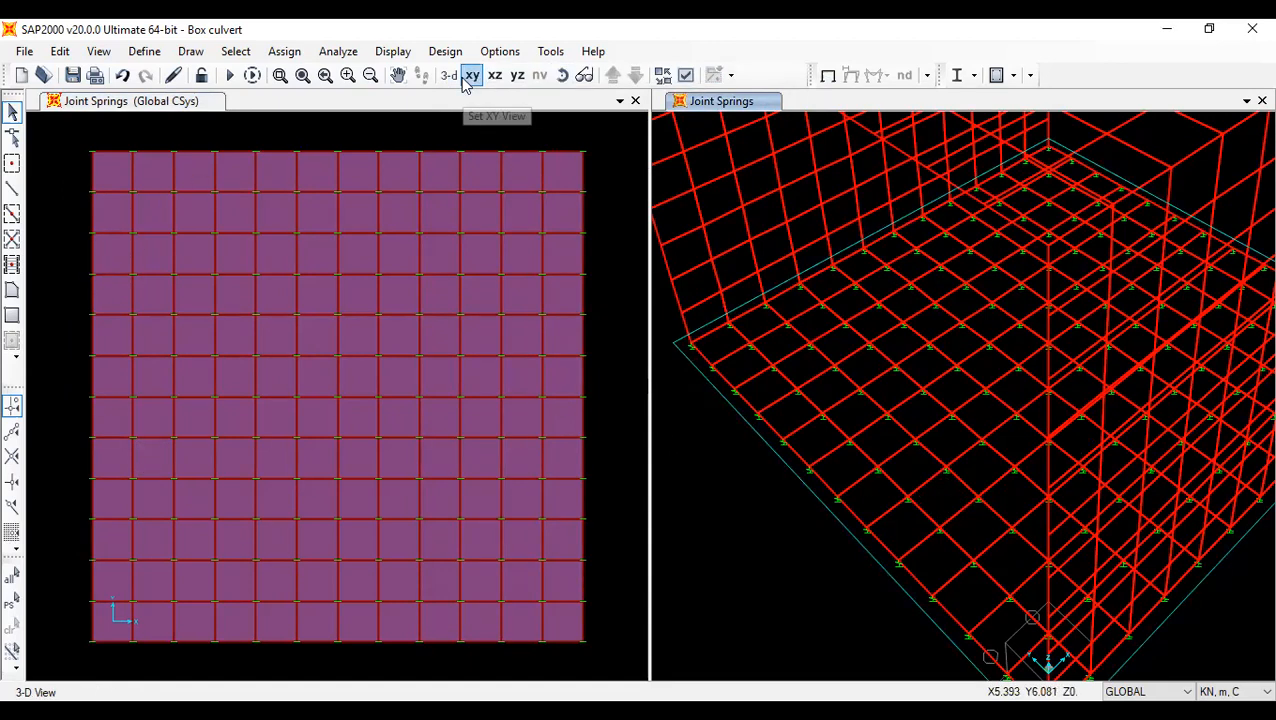
left_click(24, 51)
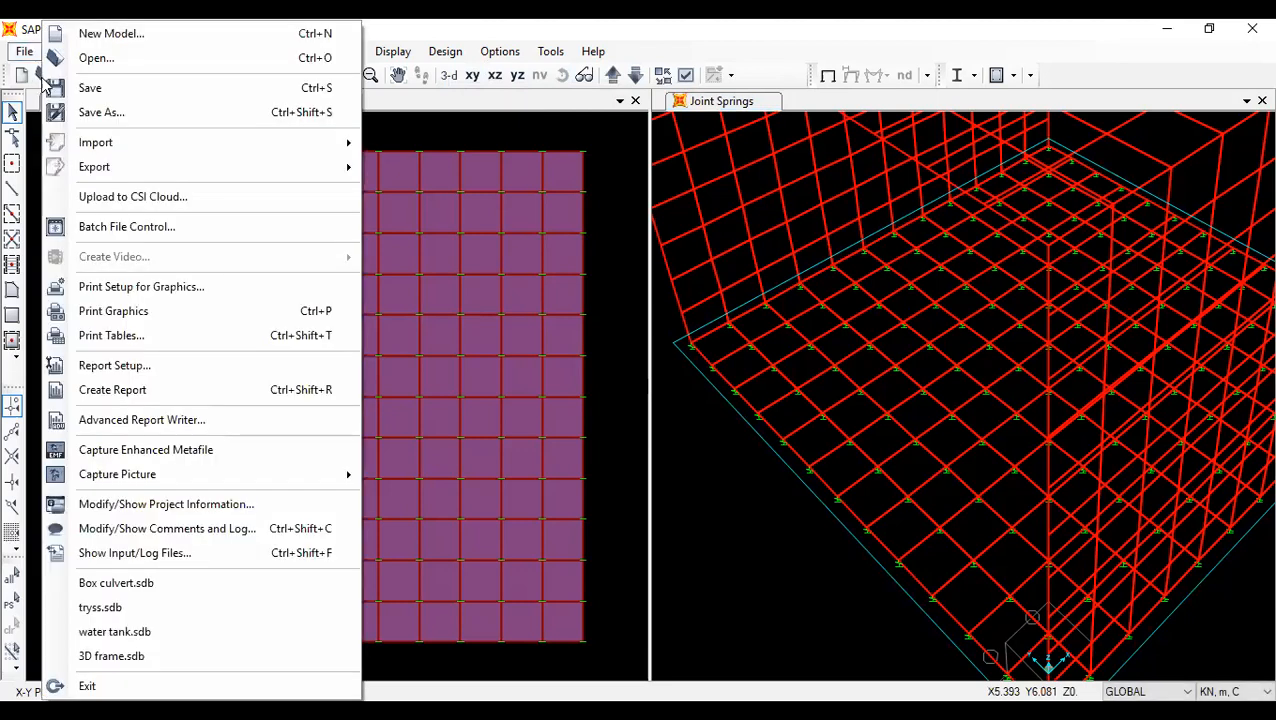
left_click(95, 89)
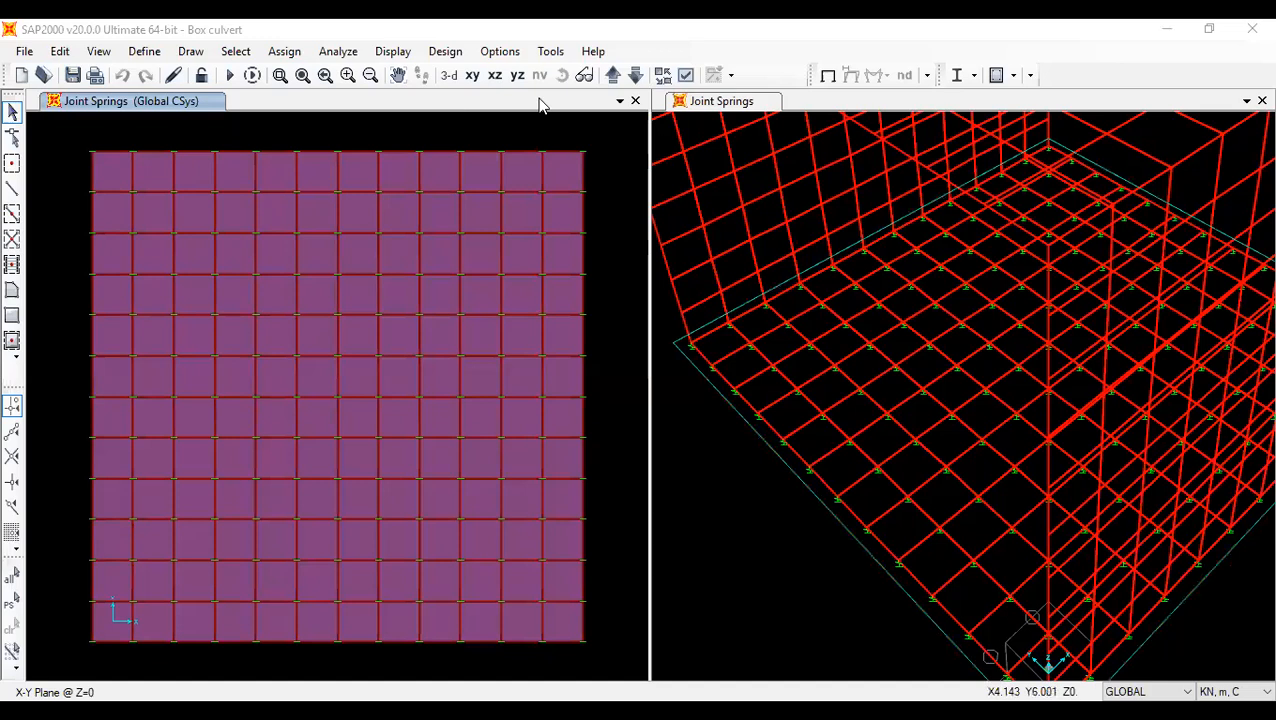
- Show the plan window's joint springs in 3D and rotate the culvert to look down on its top slab
left_click(450, 76)
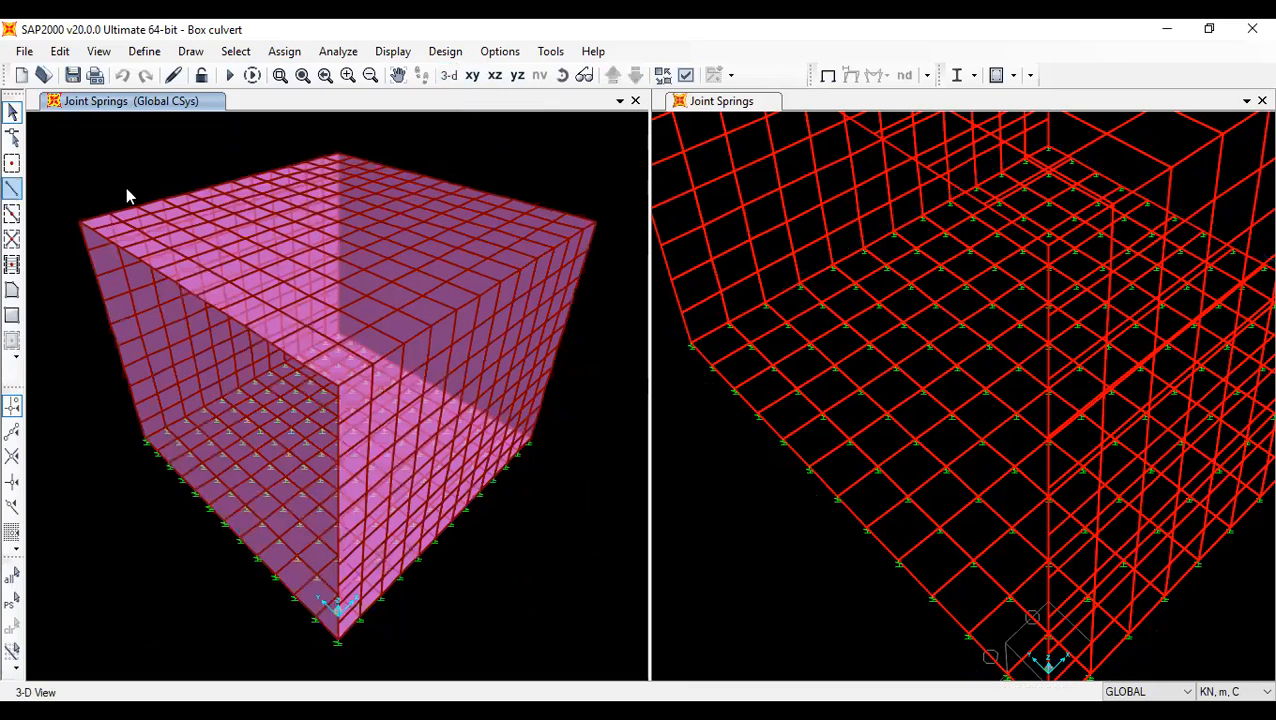
left_click(560, 77)
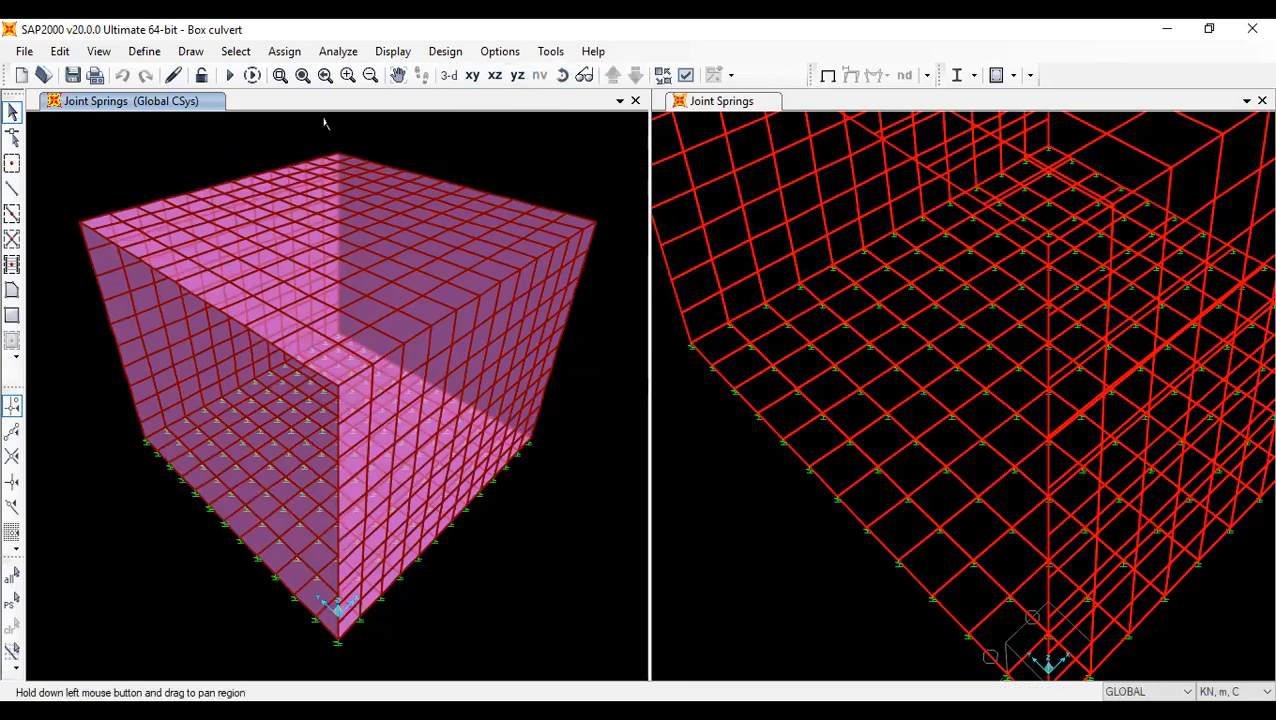
left_click_drag(279, 139, 281, 204)
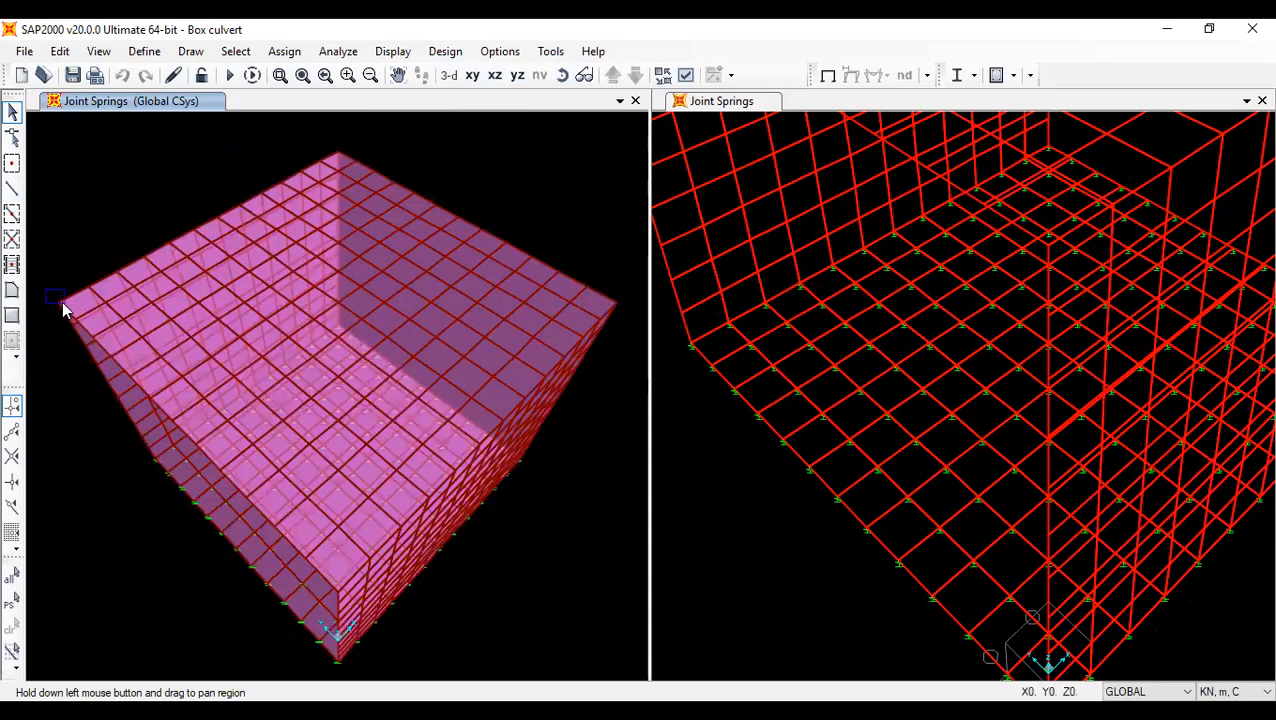
left_click_drag(63, 303, 64, 304)
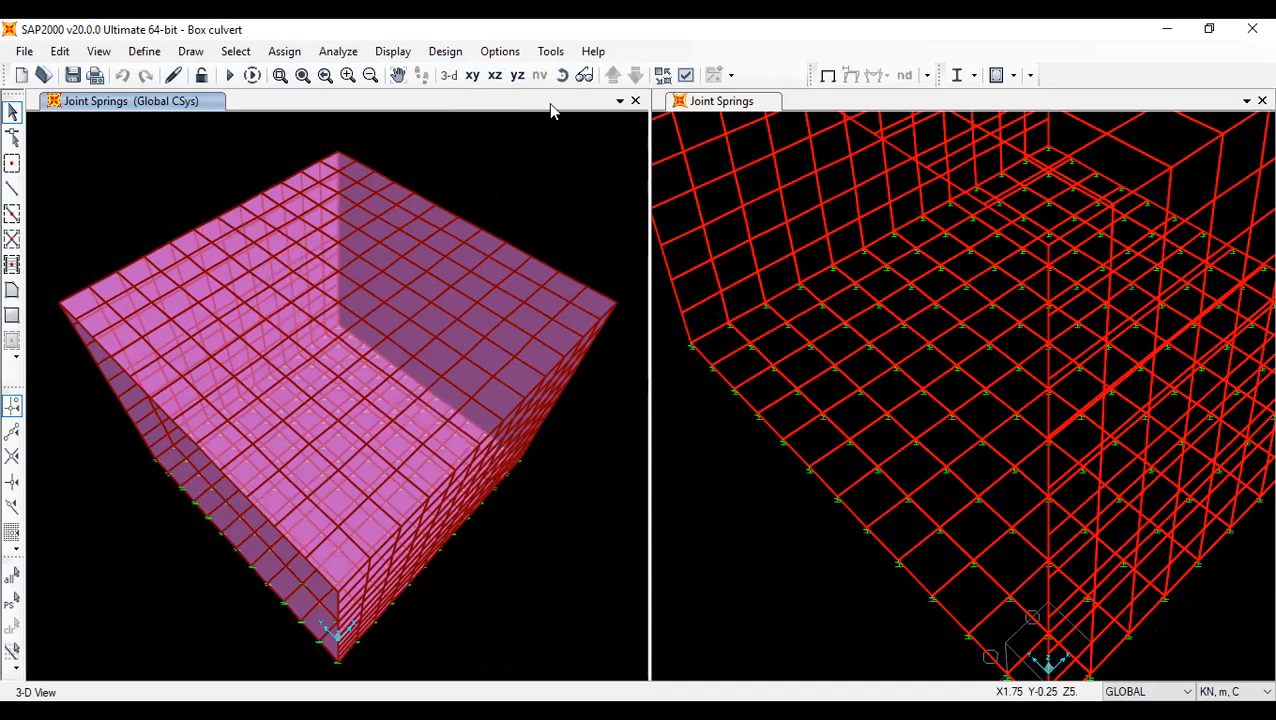
- Restrain Translation 1 and Translation 2 at the bottom slab's two corner joints under the side wall opposite the origin
left_click(561, 76)
mouse_move(587, 382)
left_mouse_down()
mouse_move(629, 308)
mouse_move(655, 219)
mouse_move(672, 265)
left_mouse_up()
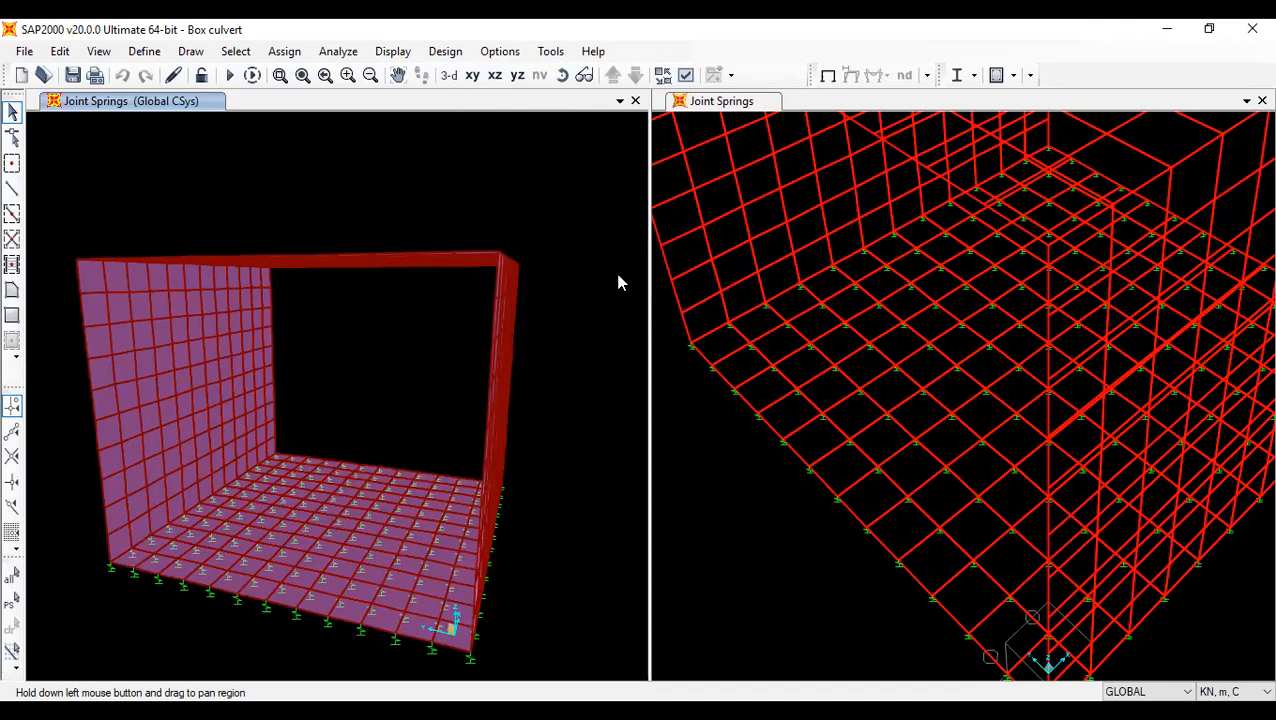
mouse_move(581, 212)
left_mouse_down()
mouse_move(567, 276)
mouse_move(540, 280)
left_mouse_up()
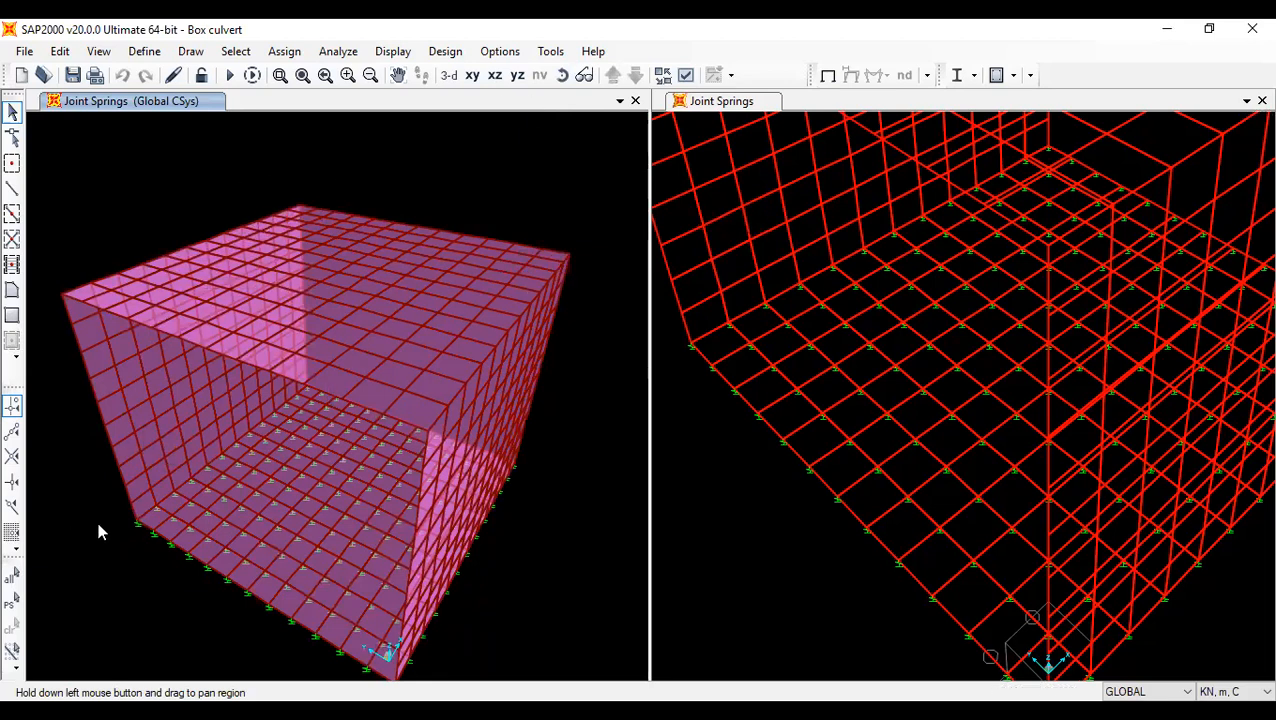
left_click(137, 521)
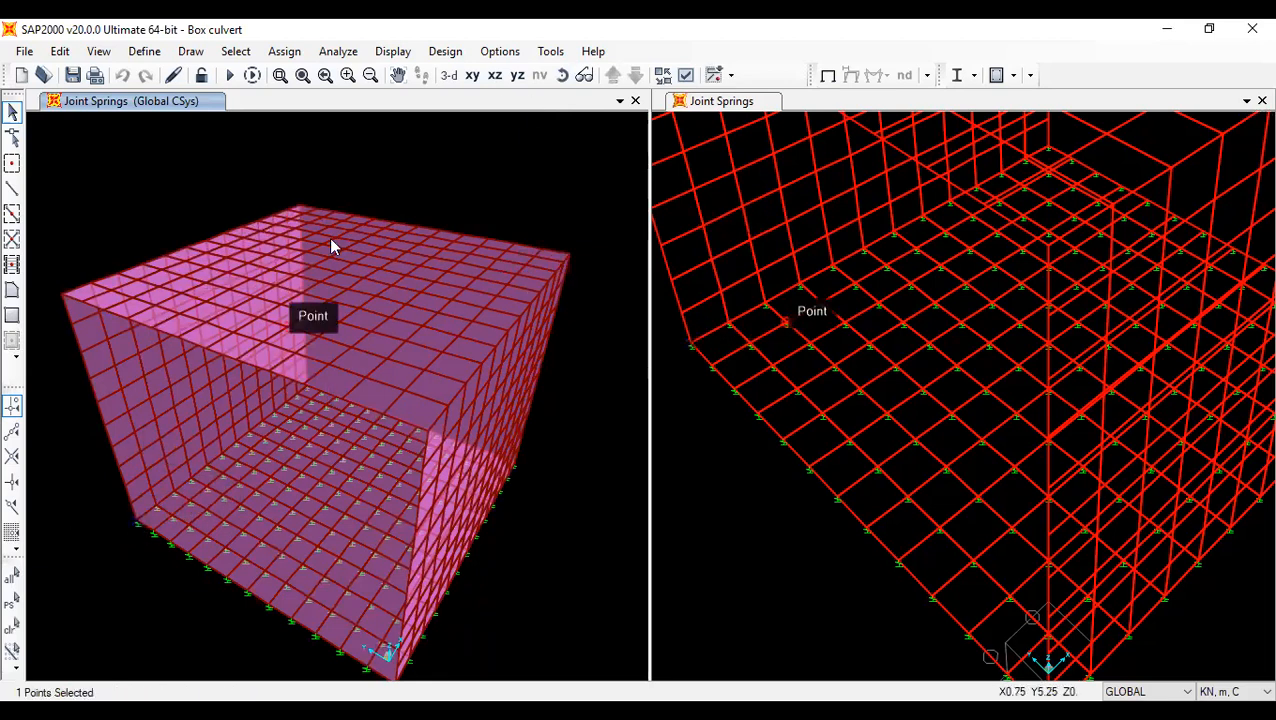
left_click(583, 76)
mouse_move(538, 264)
left_mouse_down()
mouse_move(555, 245)
mouse_move(528, 268)
left_mouse_up()
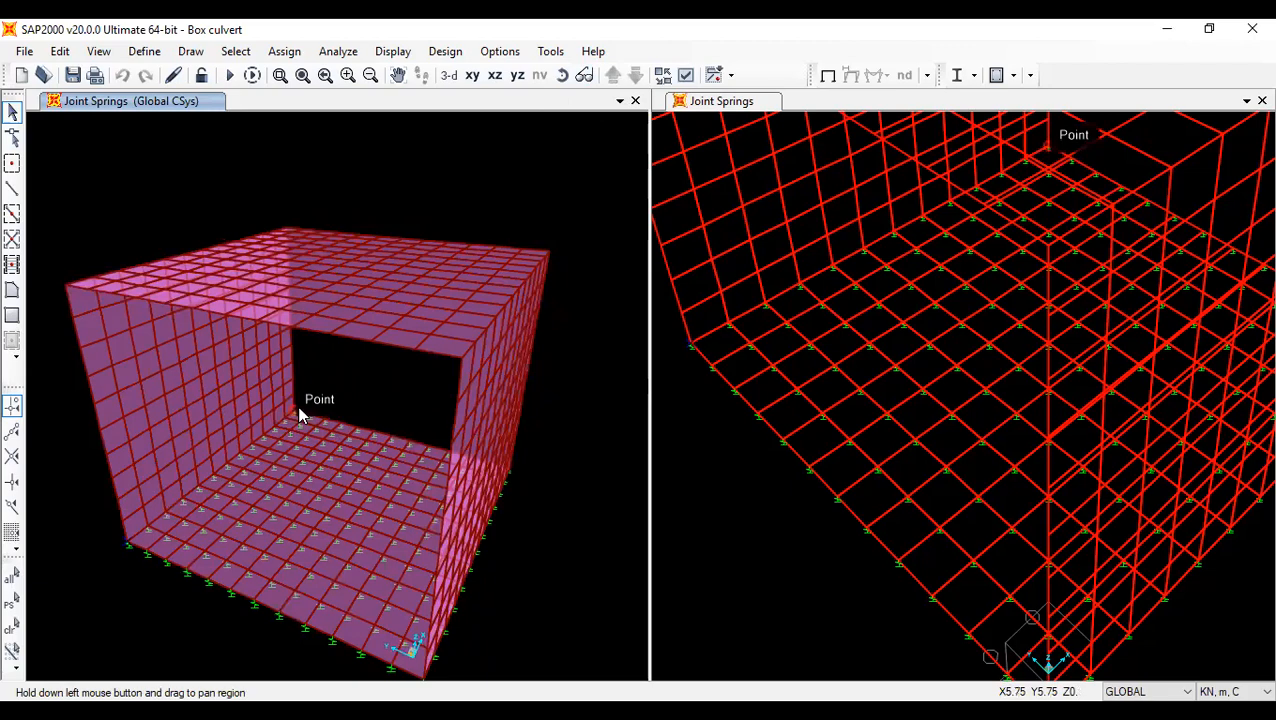
scroll(296, 406, "up", 3)
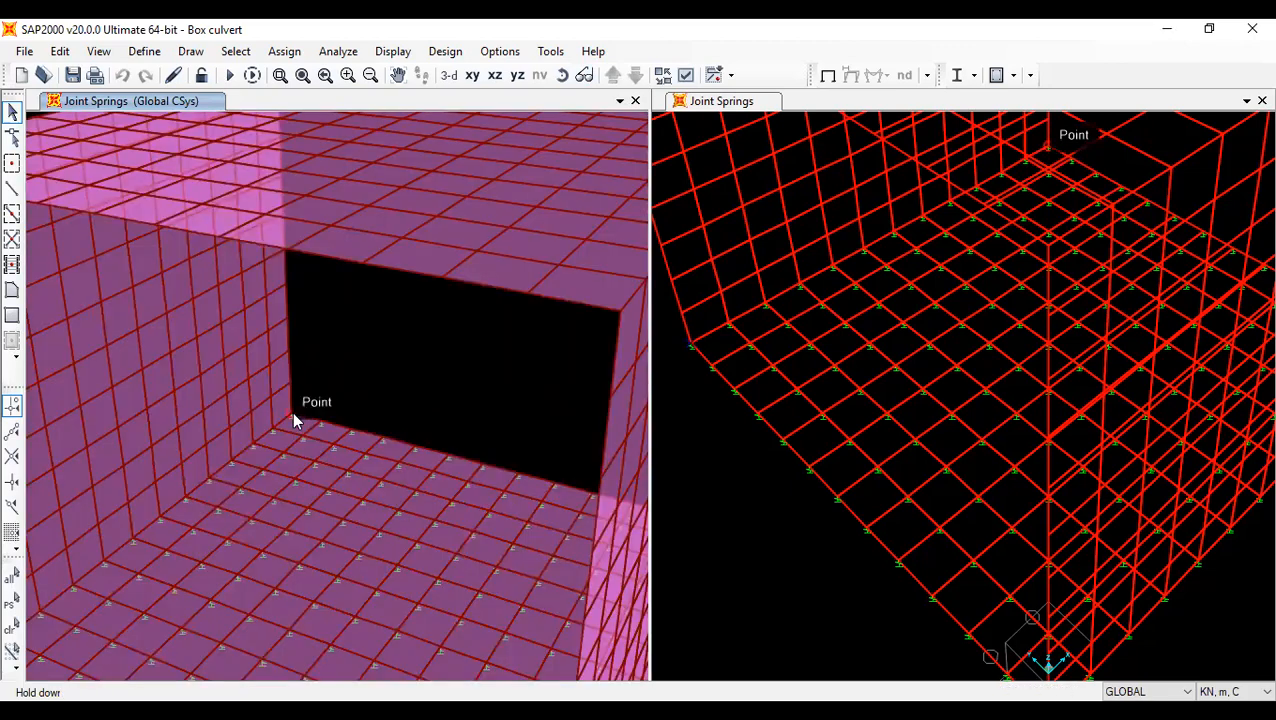
left_click(291, 414)
scroll(362, 449, "down", 3)
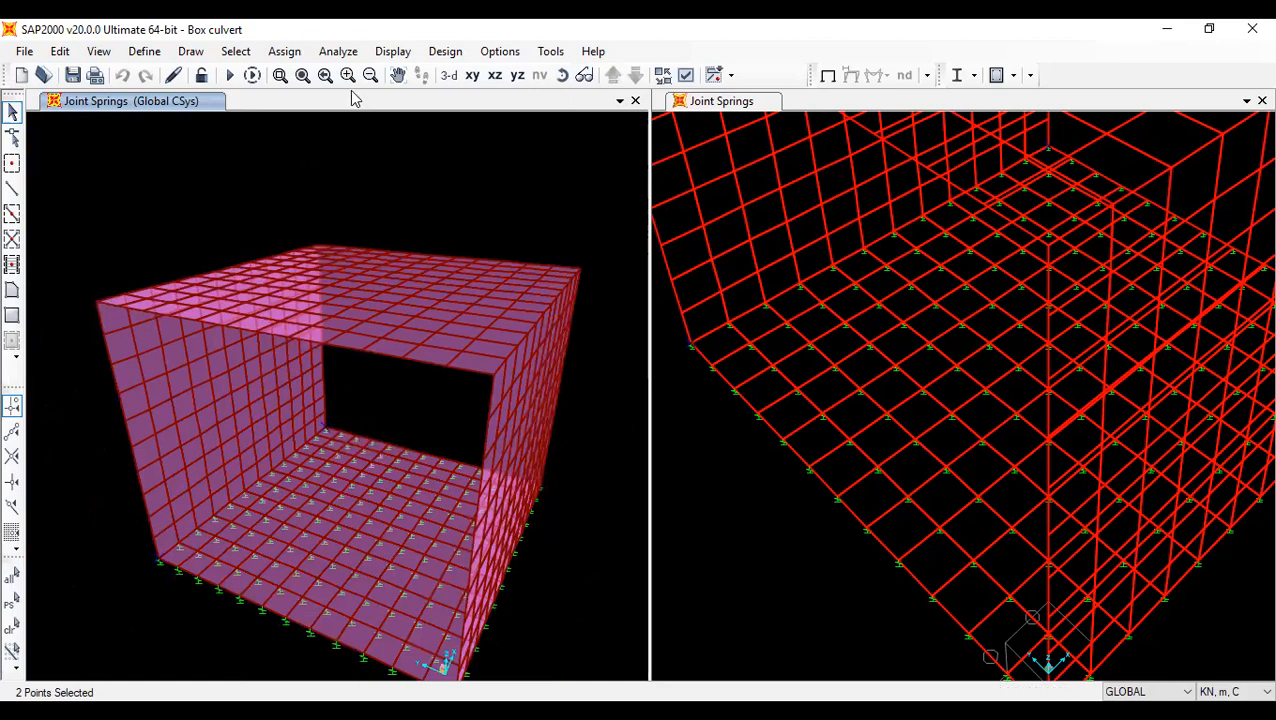
left_click(338, 52)
mouse_move(284, 52)
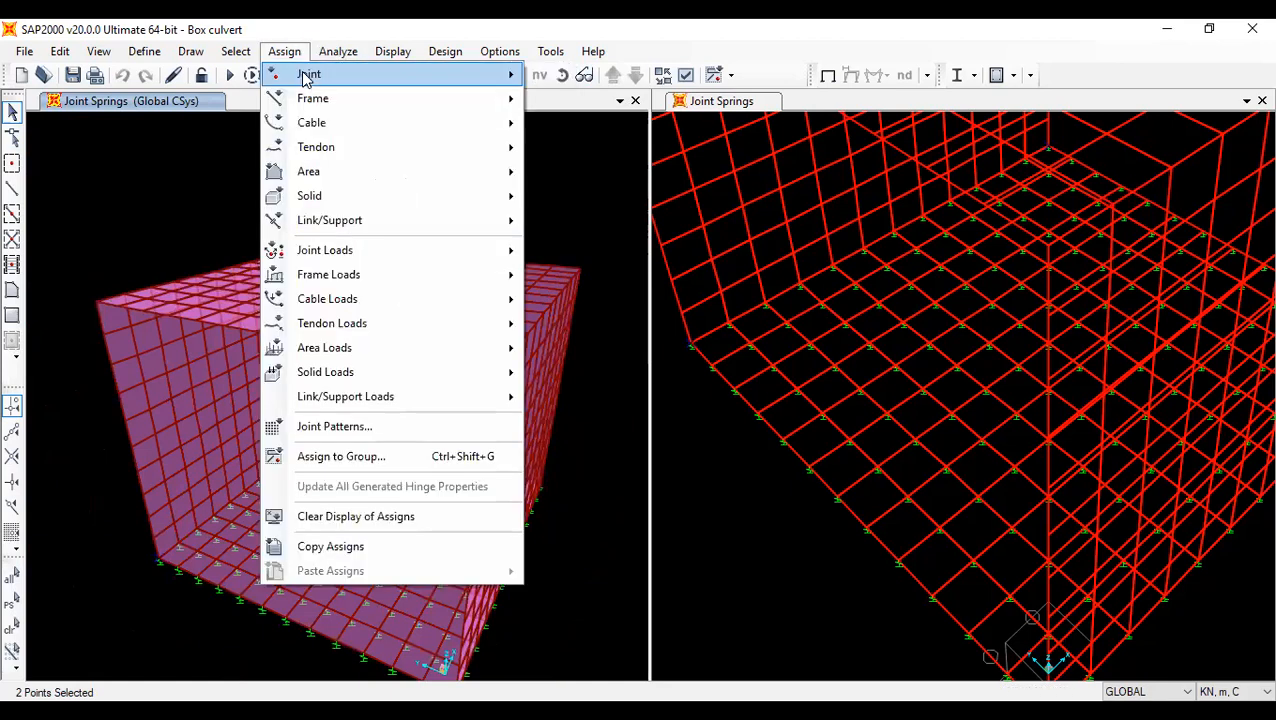
mouse_move(407, 77)
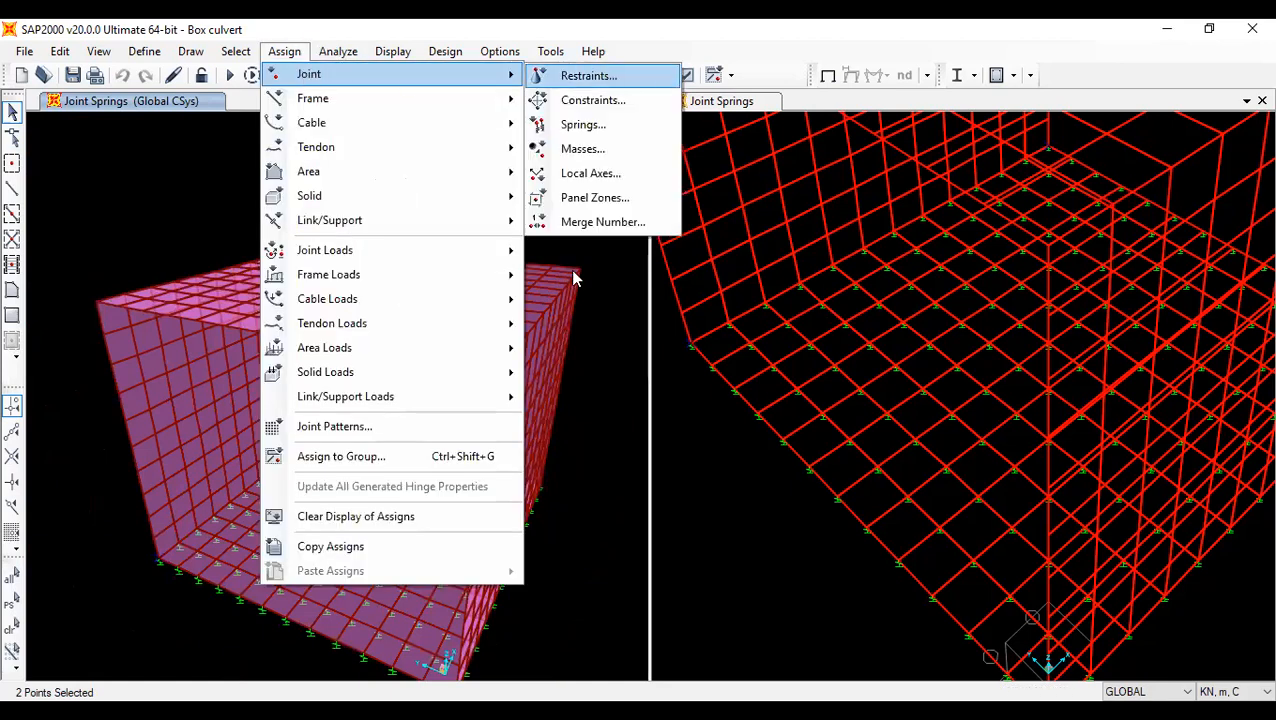
left_click(615, 77)
left_click(530, 313)
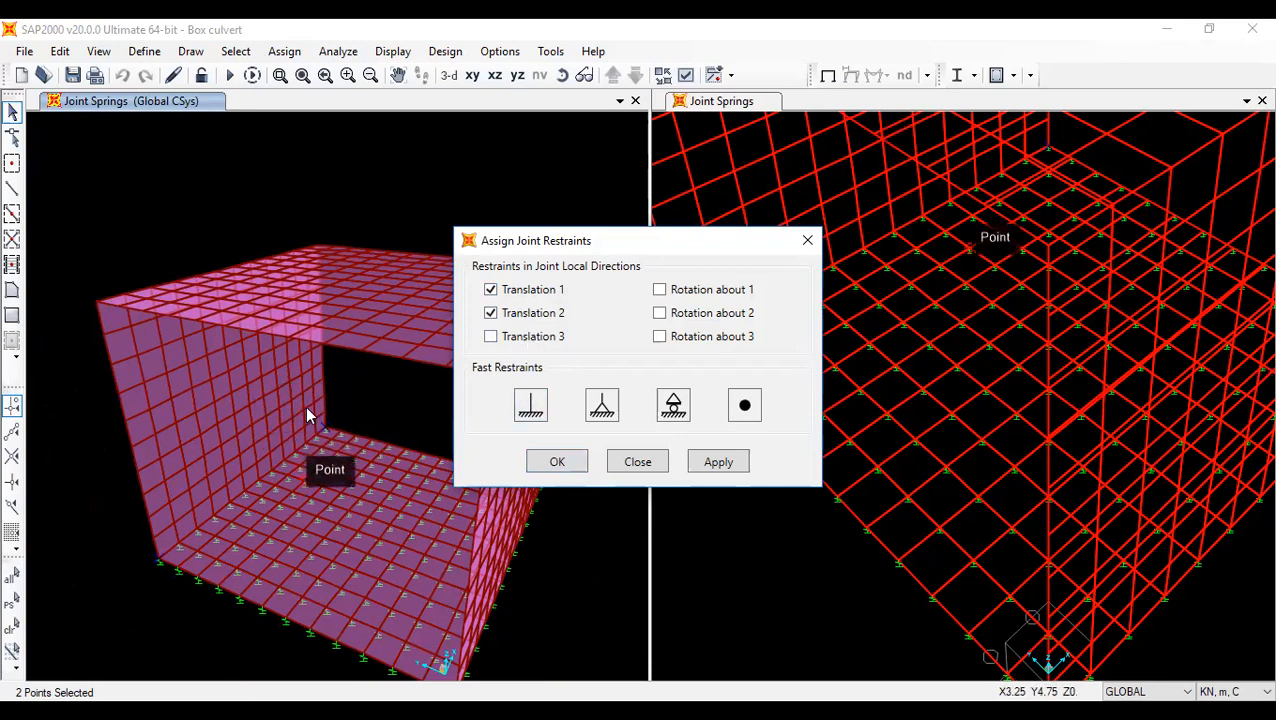
left_click(576, 467)
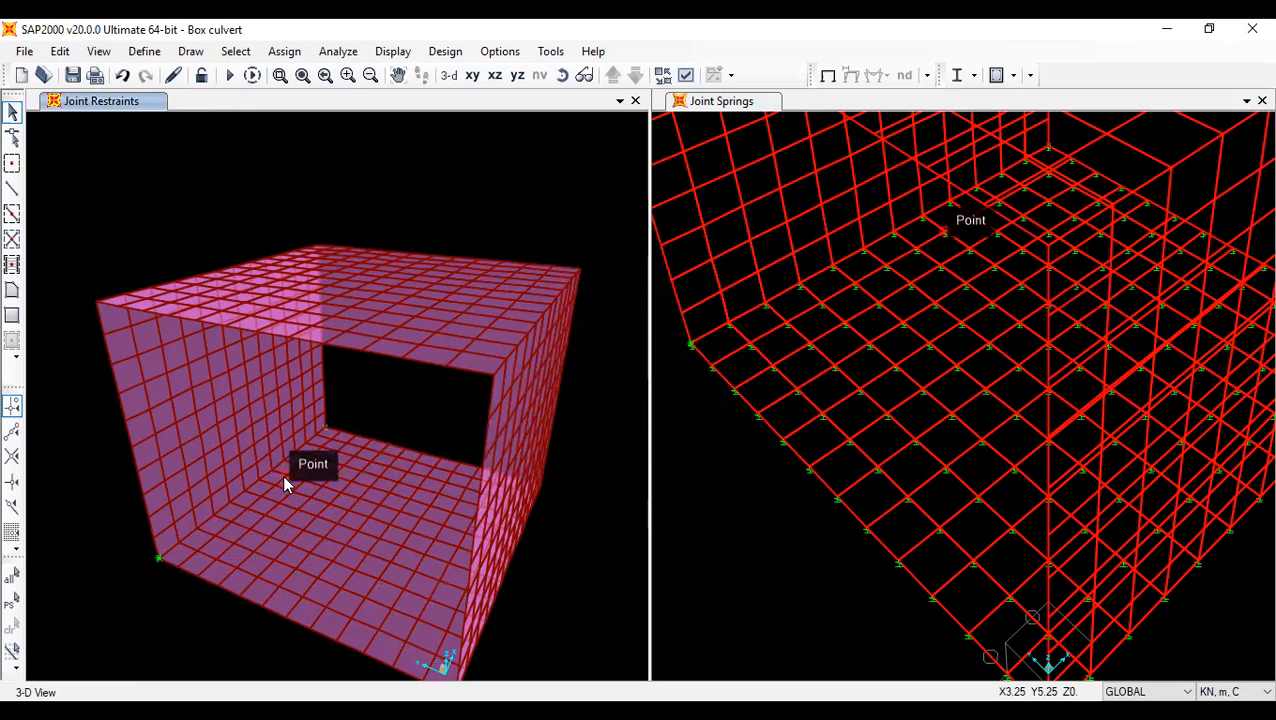
left_click(228, 52)
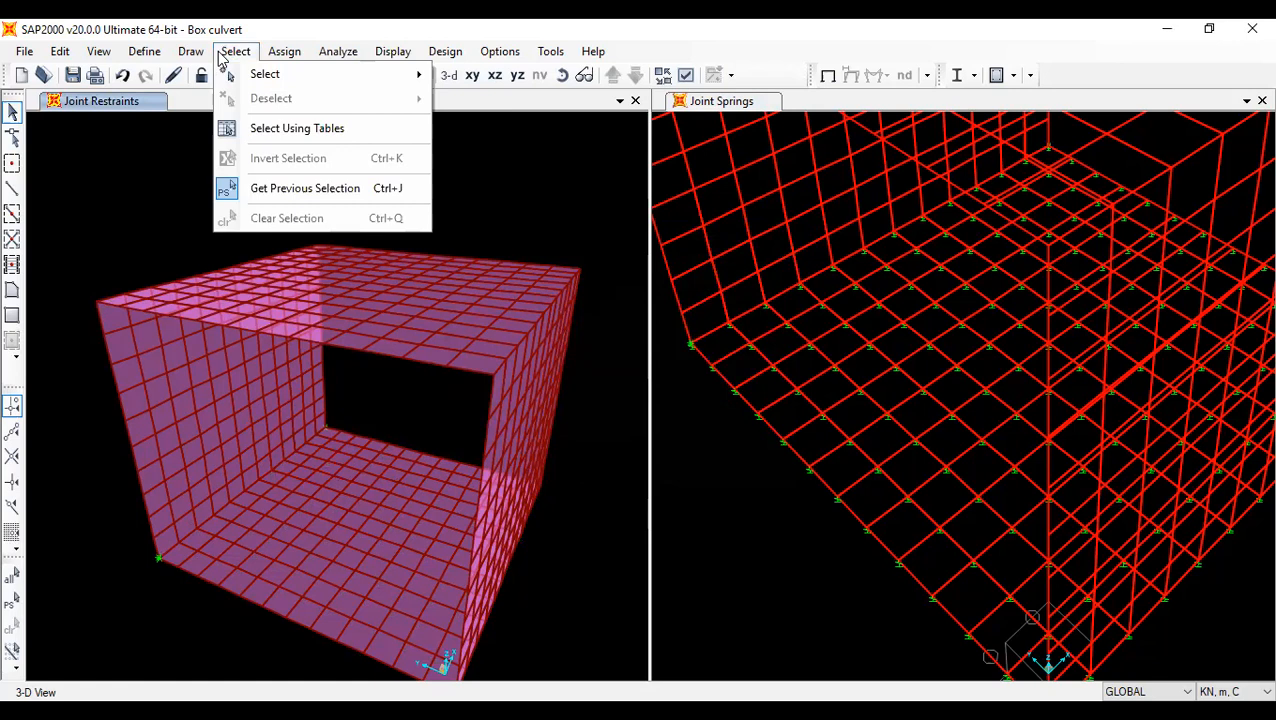
mouse_move(176, 62)
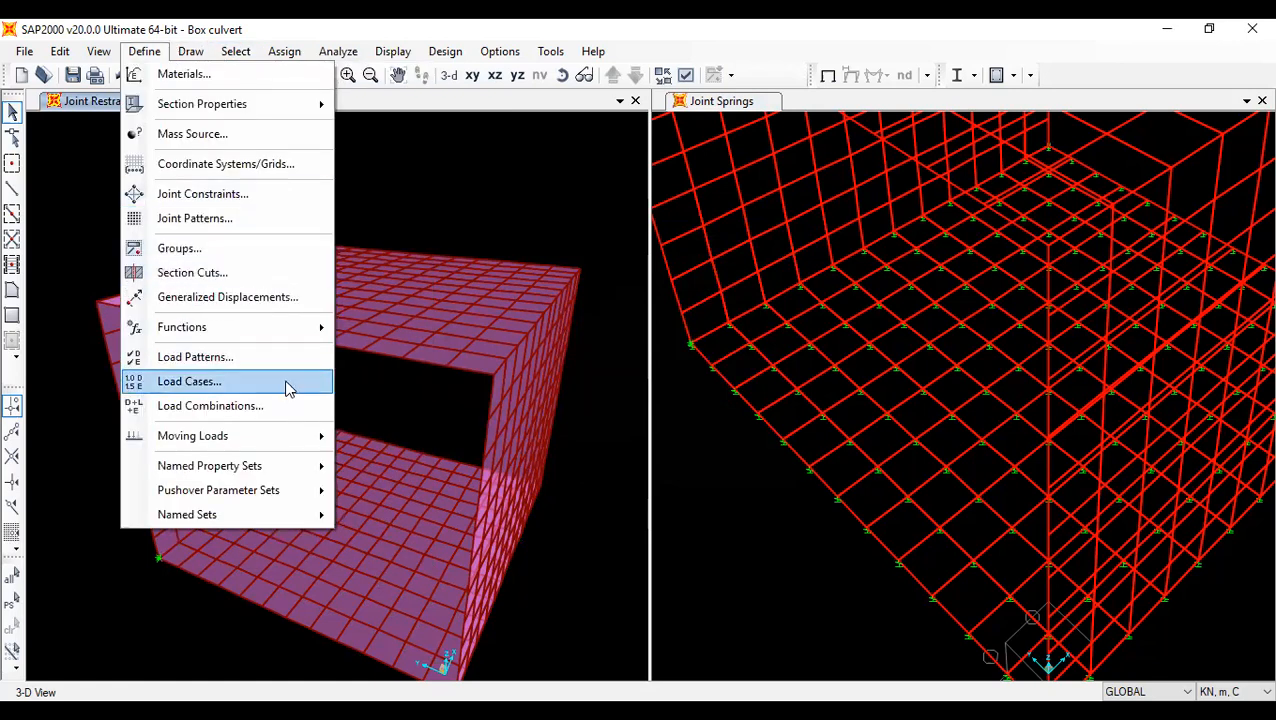
left_click(299, 406)
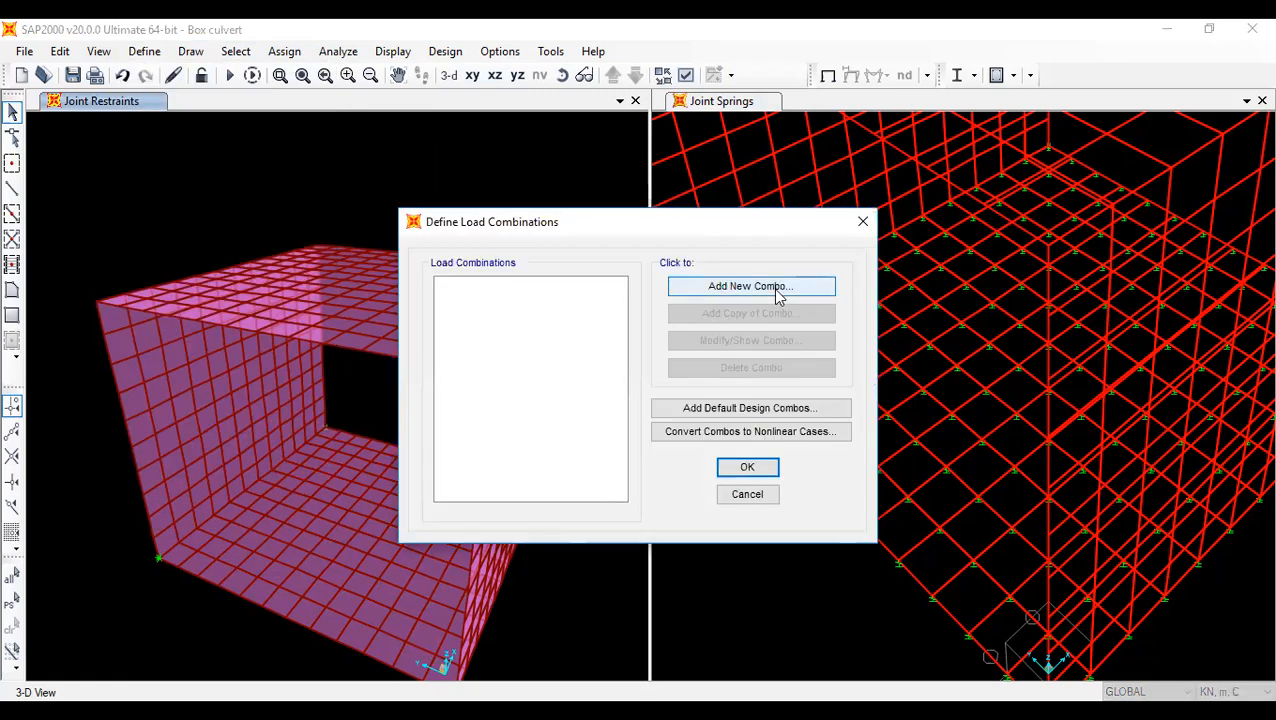
left_click(778, 290)
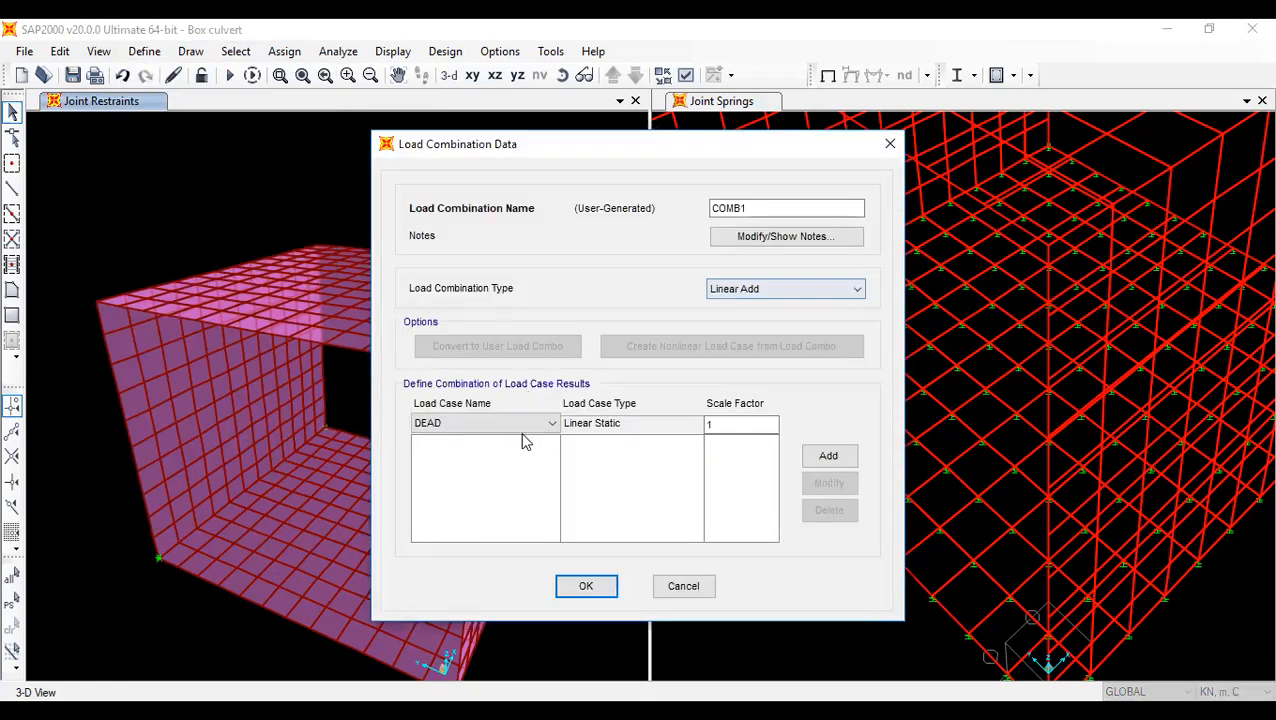
left_click(718, 424)
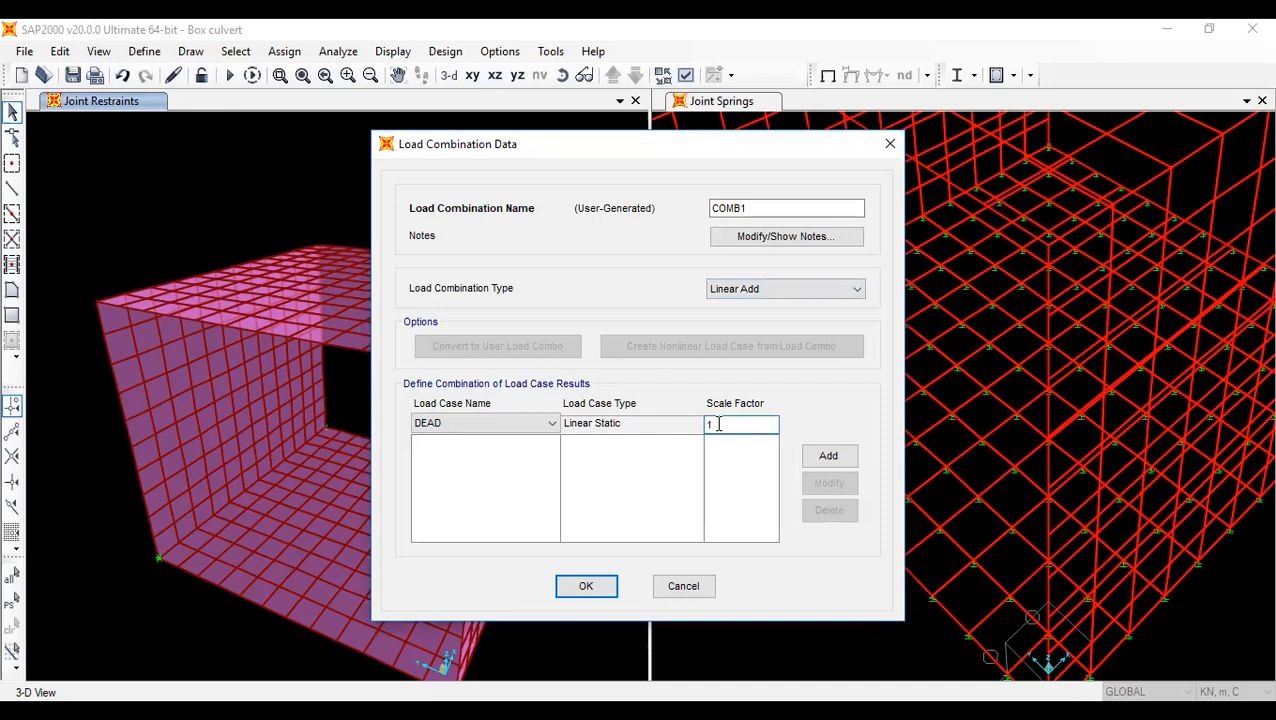
left_click(896, 147)
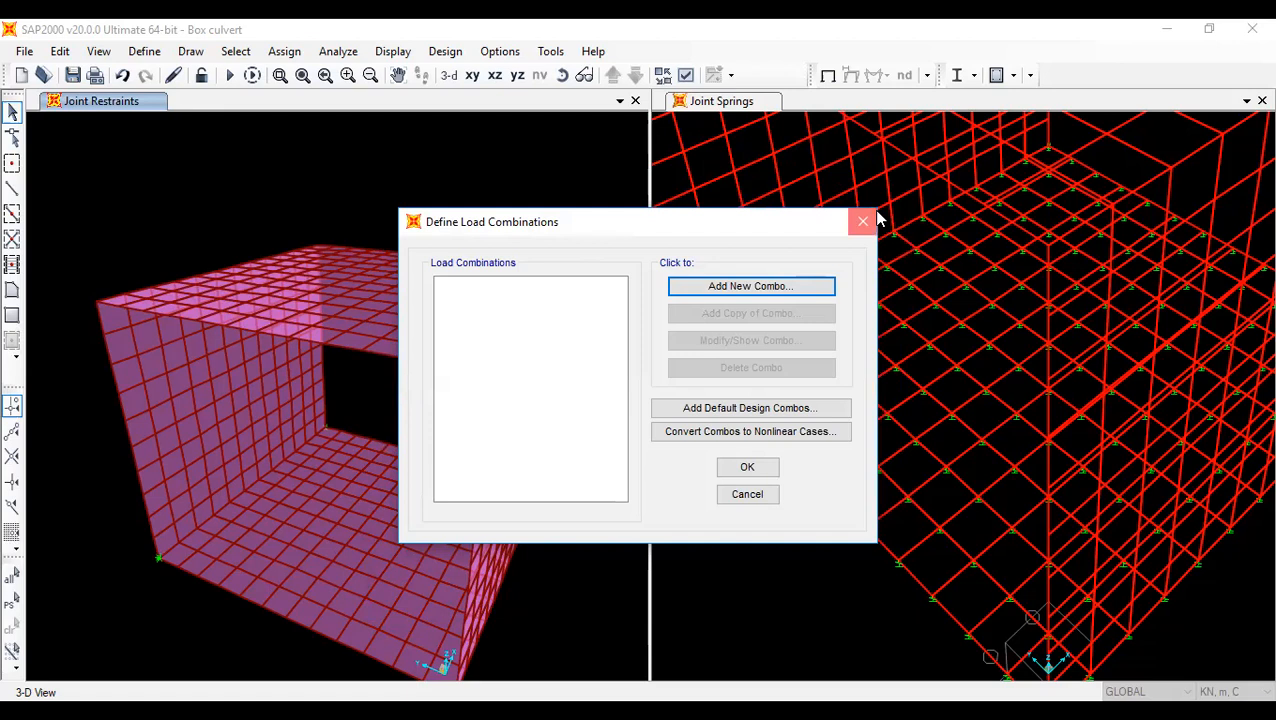
left_click(870, 221)
- Exclude the MODAL load case from the run and analyse the model for all other load cases
left_click(233, 86)
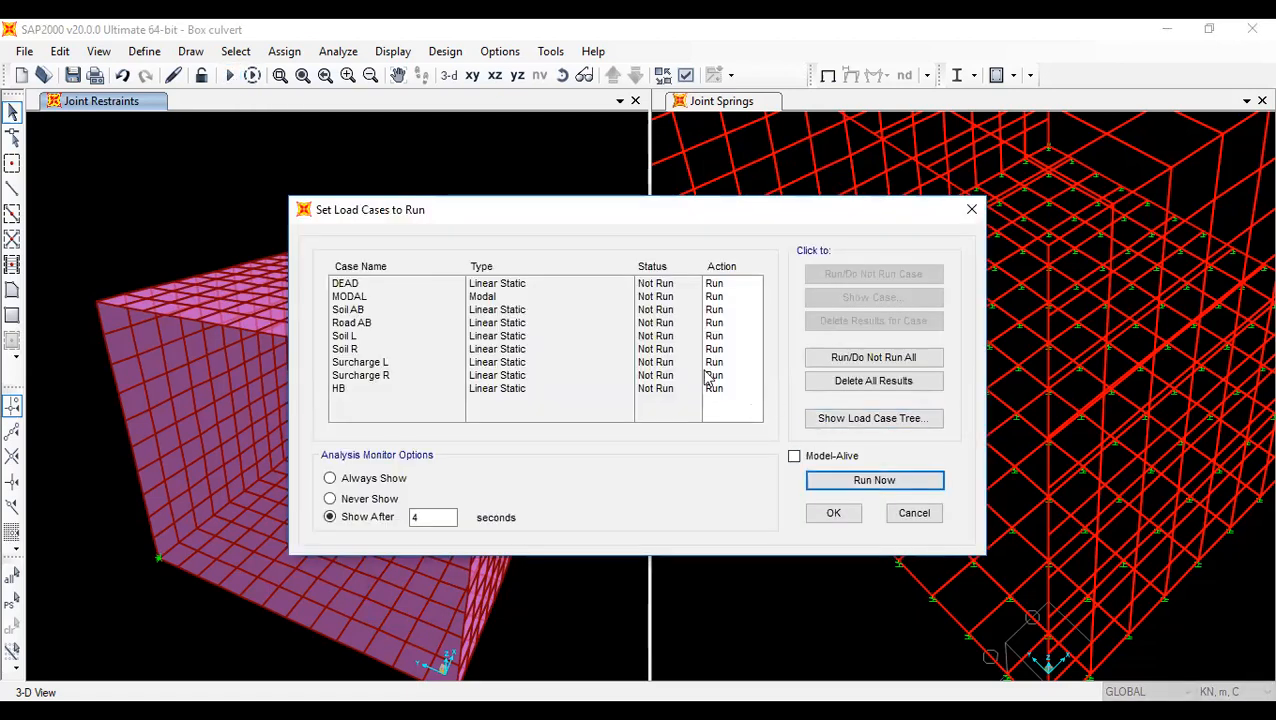
left_click(368, 310)
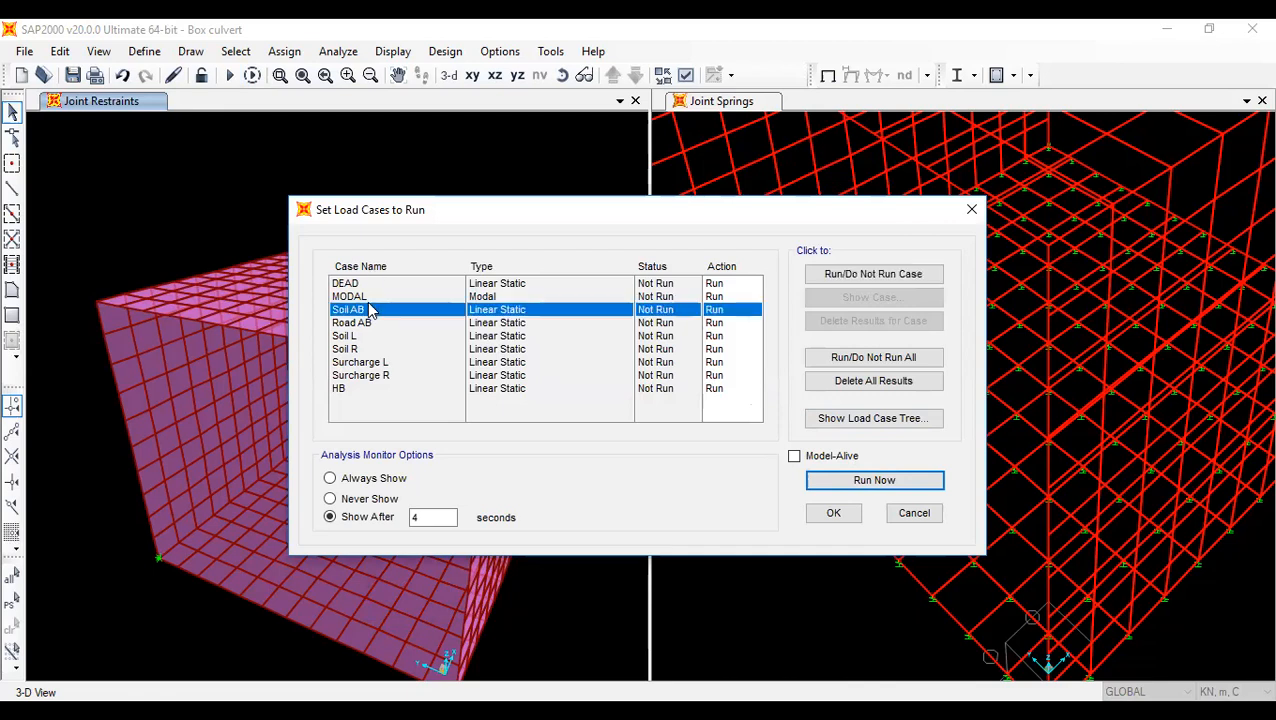
left_click(368, 297)
left_click(840, 274)
left_click(910, 481)
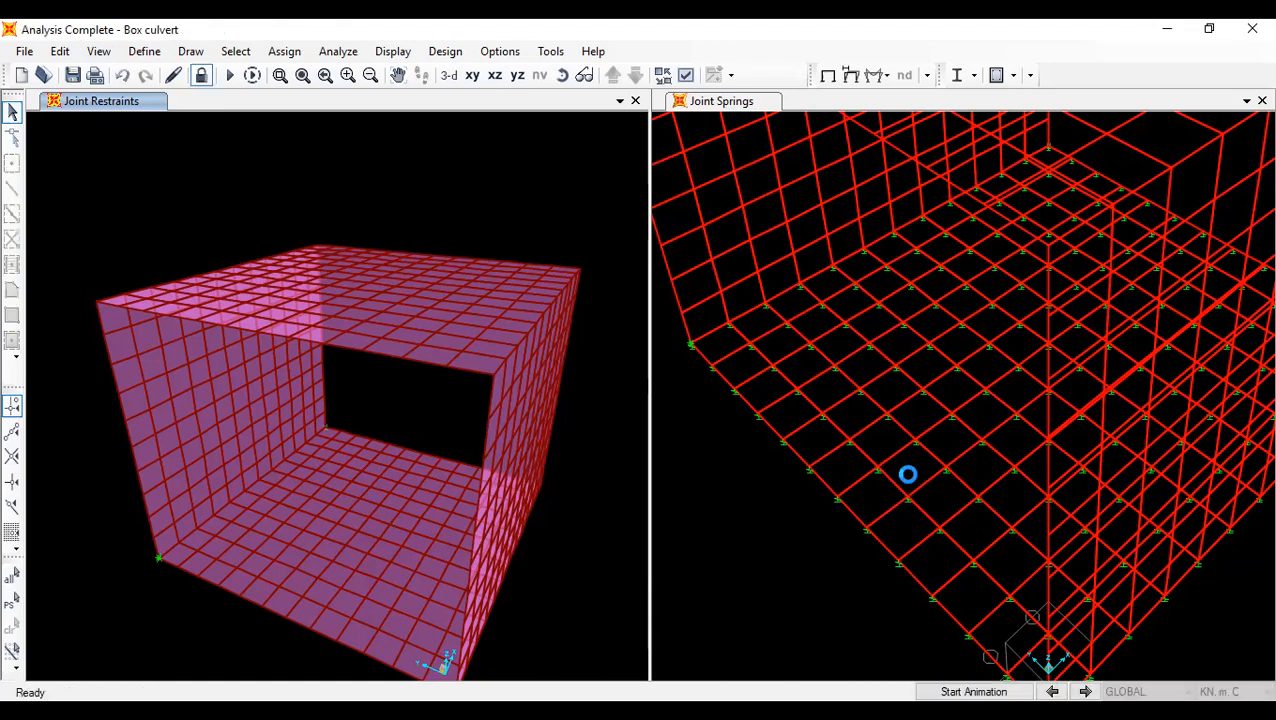
- Turn on area local axes in the 3-D window and unlock the model, deleting its analysis results
left_click(686, 76)
left_click(616, 441)
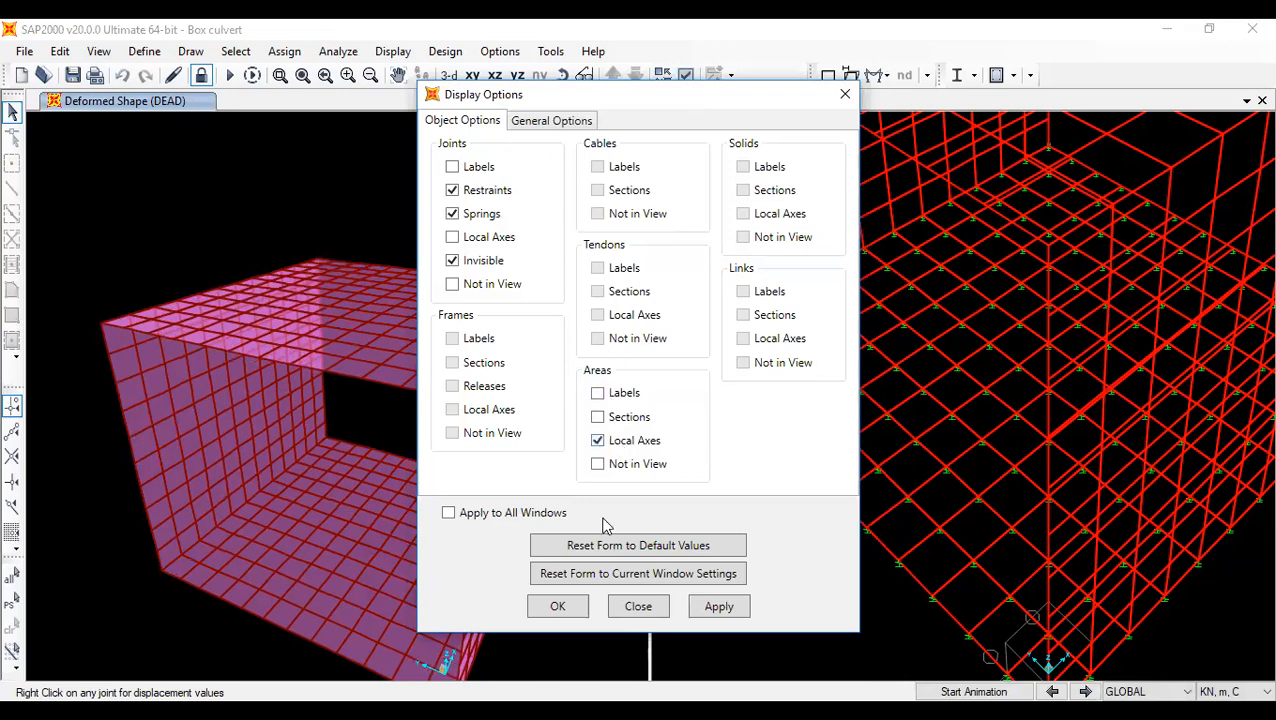
left_click(575, 607)
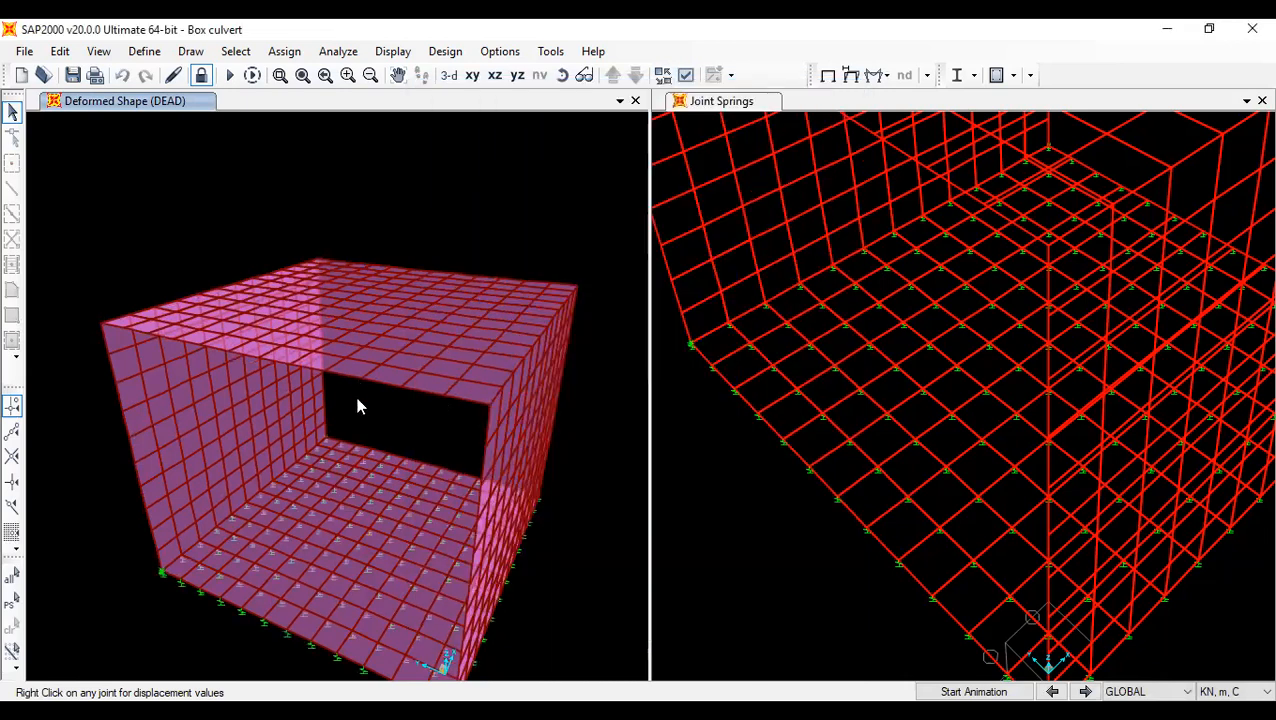
right_click(361, 380)
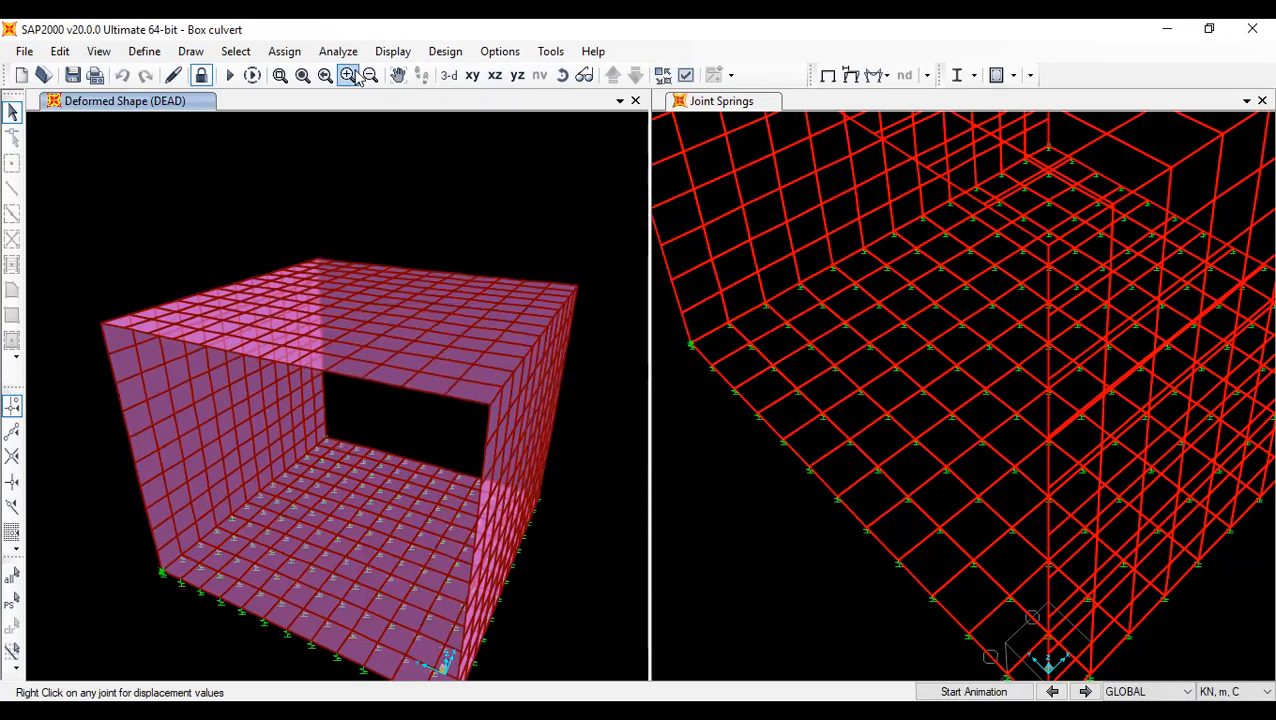
left_click(201, 76)
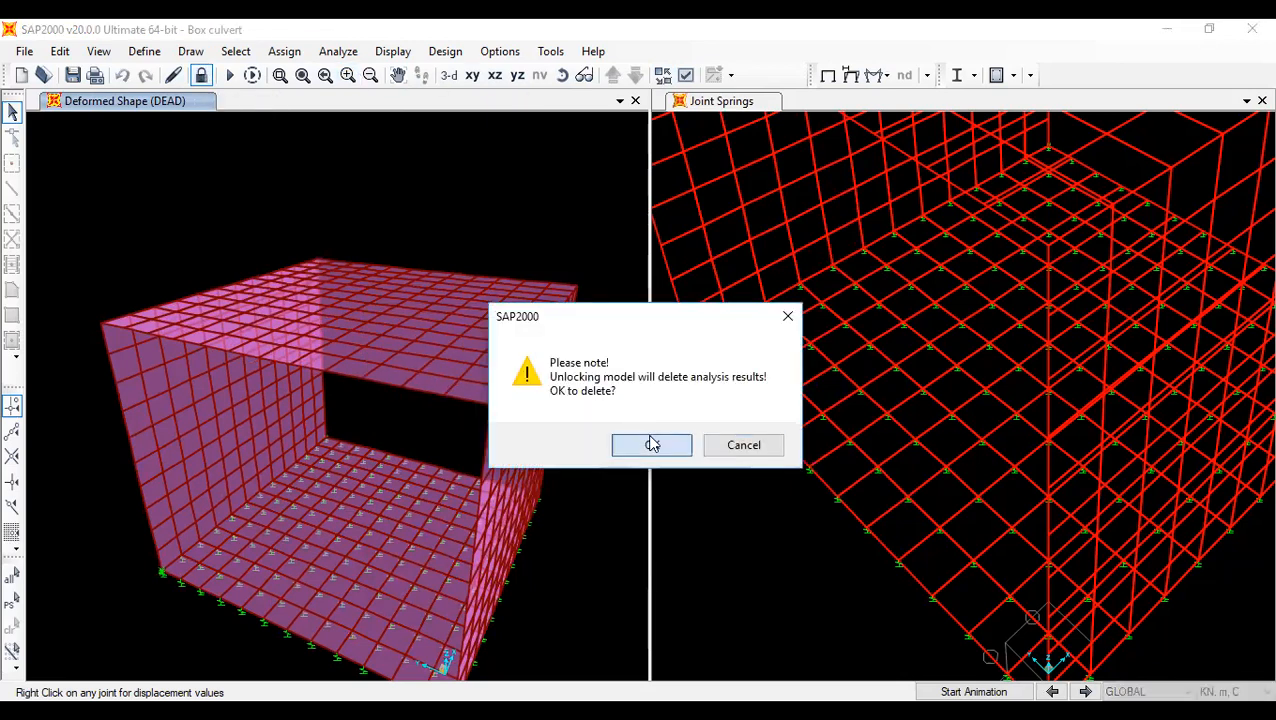
left_click(651, 444)
- Examine the area local axis directions on the culvert's top slab, side wall and bottom slab
scroll(421, 370, "up", 3)
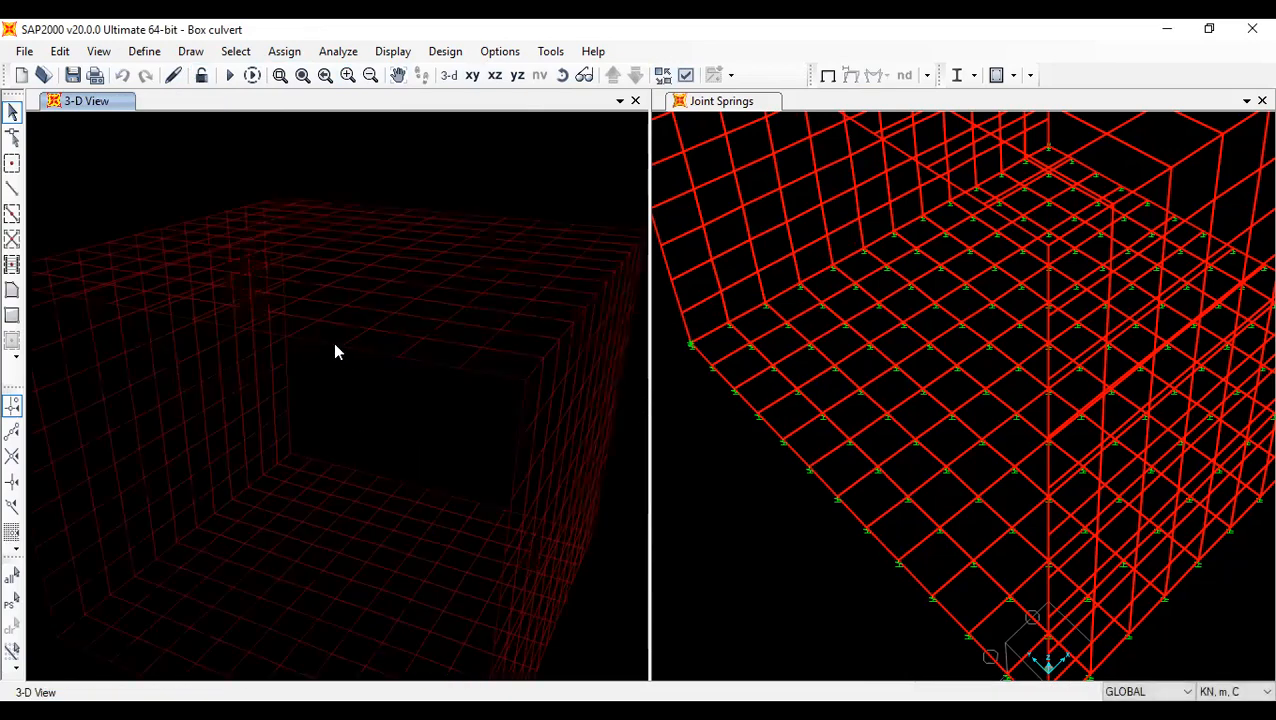
scroll(321, 318, "up", 3)
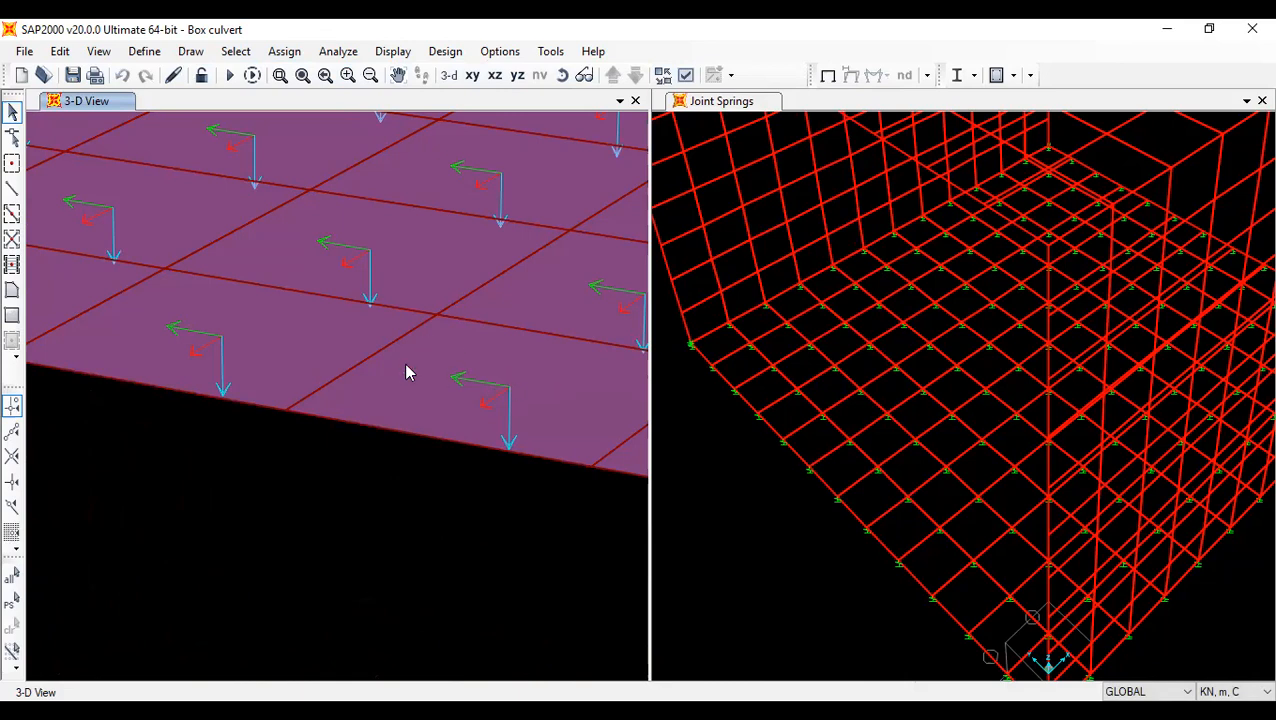
scroll(459, 378, "down", 3)
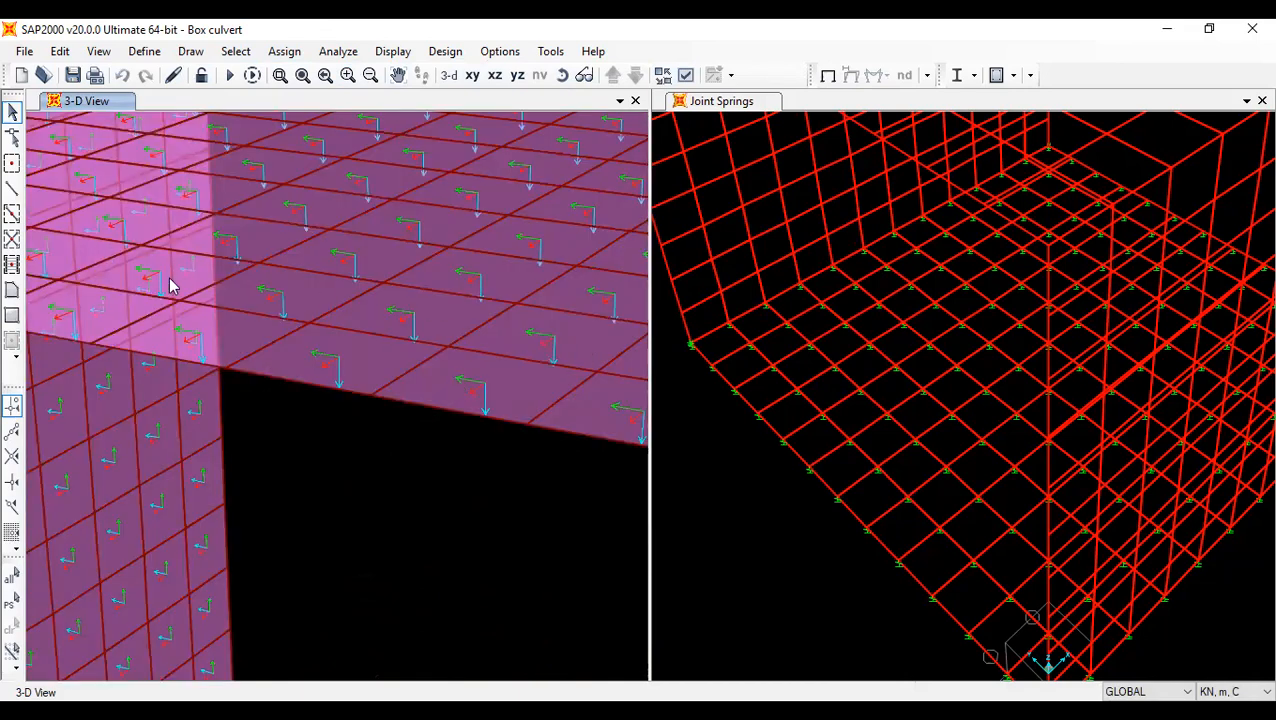
scroll(170, 286, "down", 3)
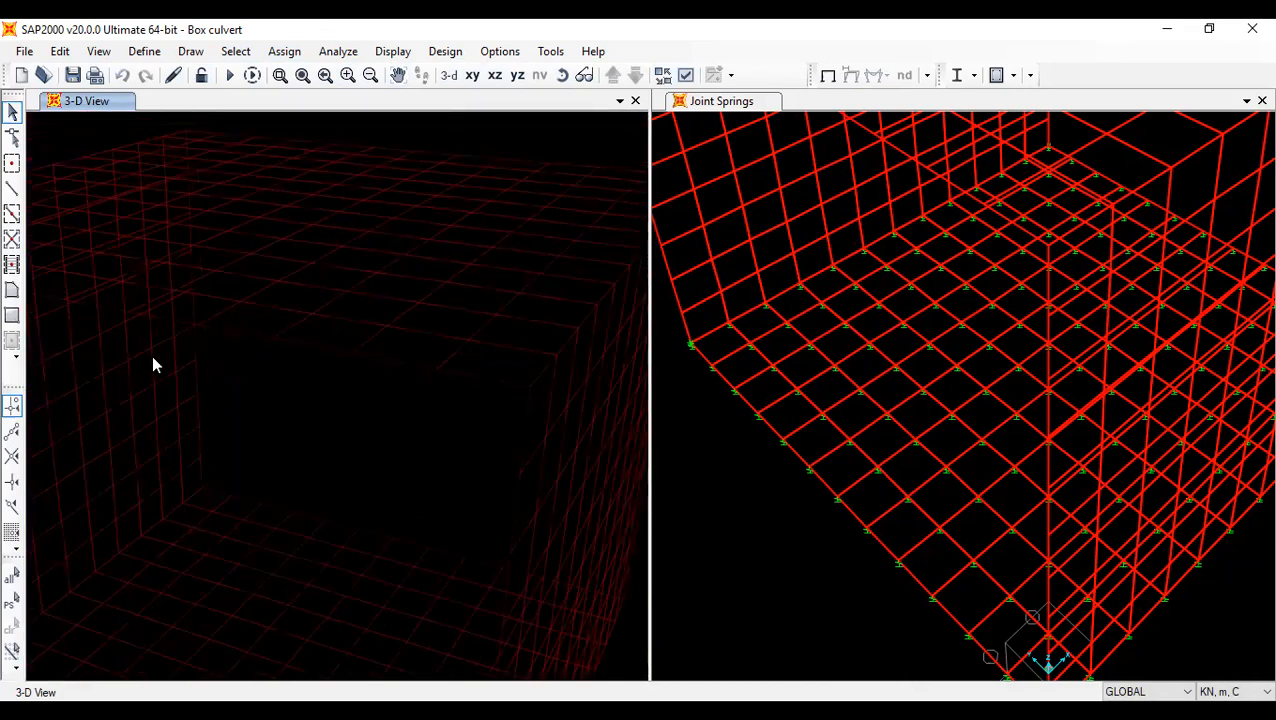
middle_click_drag(400, 322, 638, 222)
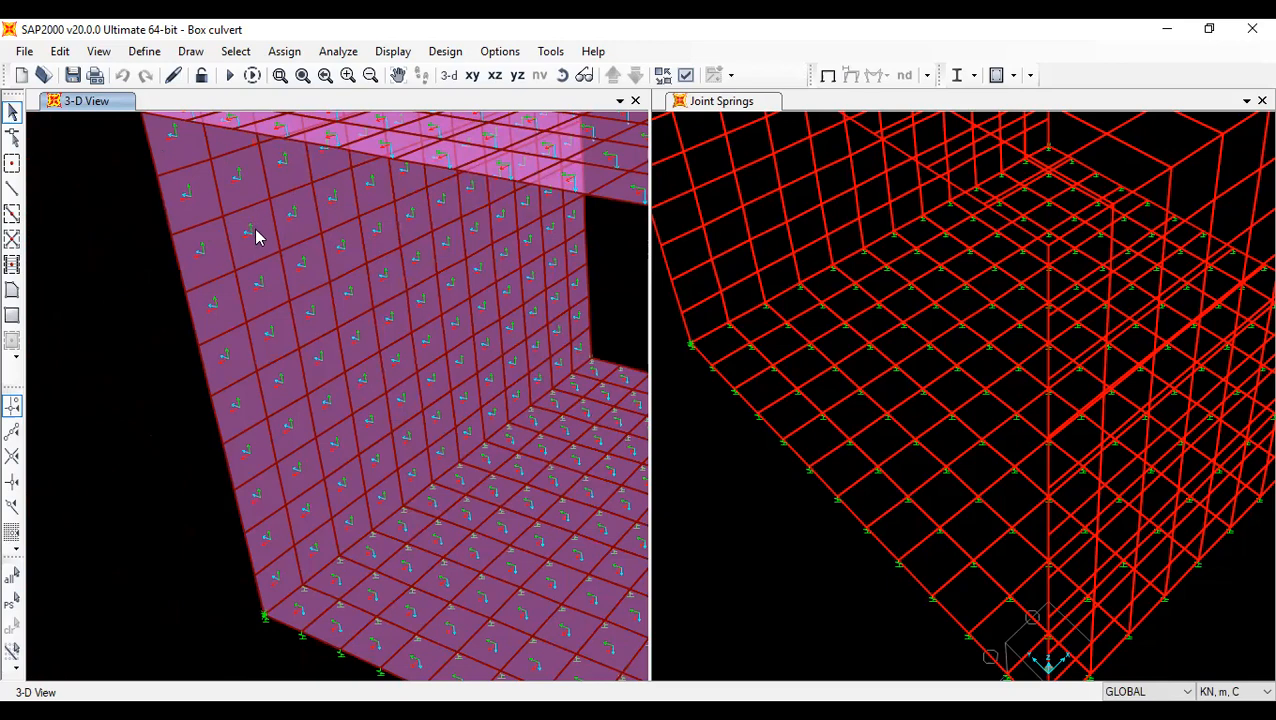
middle_click_drag(547, 345, 359, 341, "shift")
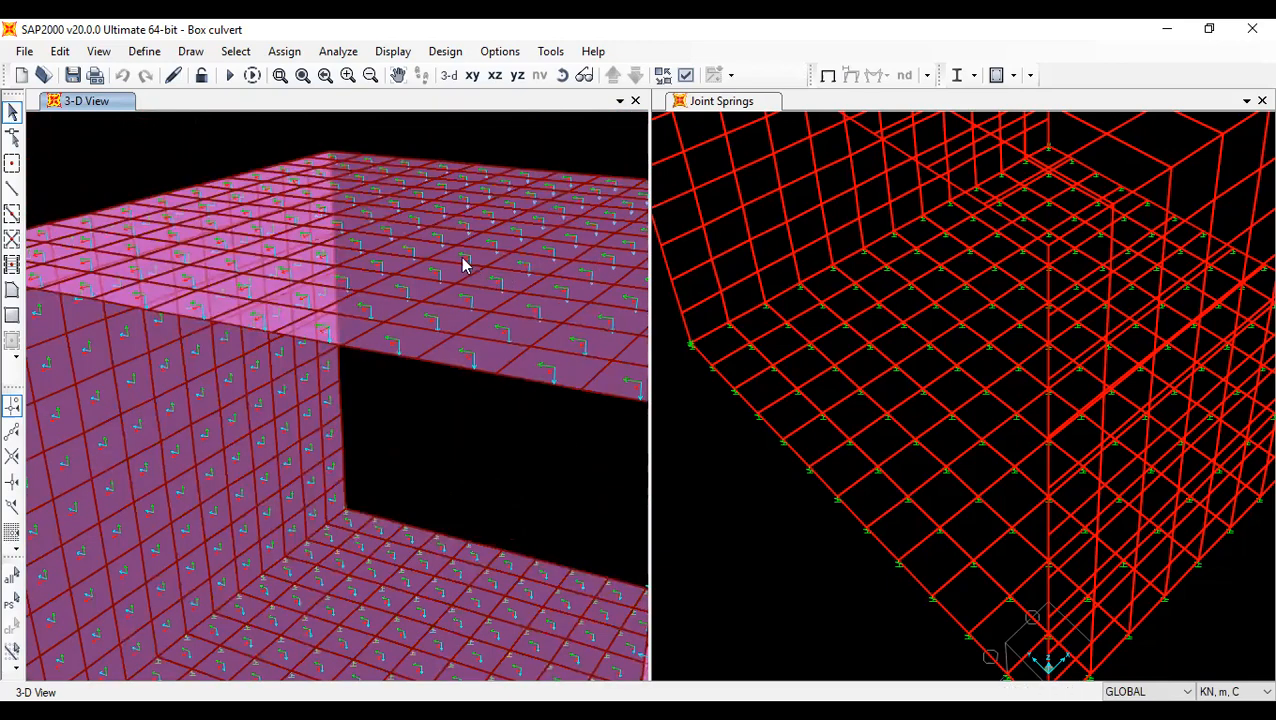
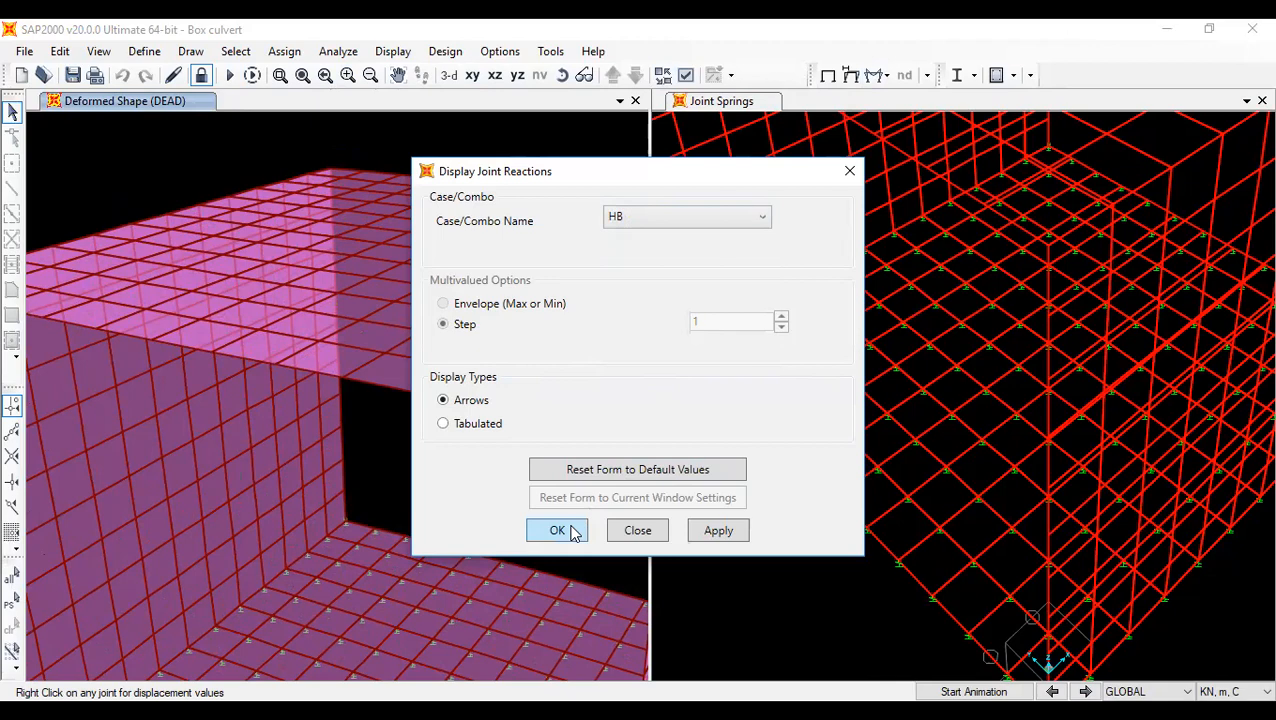
- Display the HB joint reactions as arrows and inspect them at the bottom slab, and switch to the HB deformed shape
left_click(557, 530)
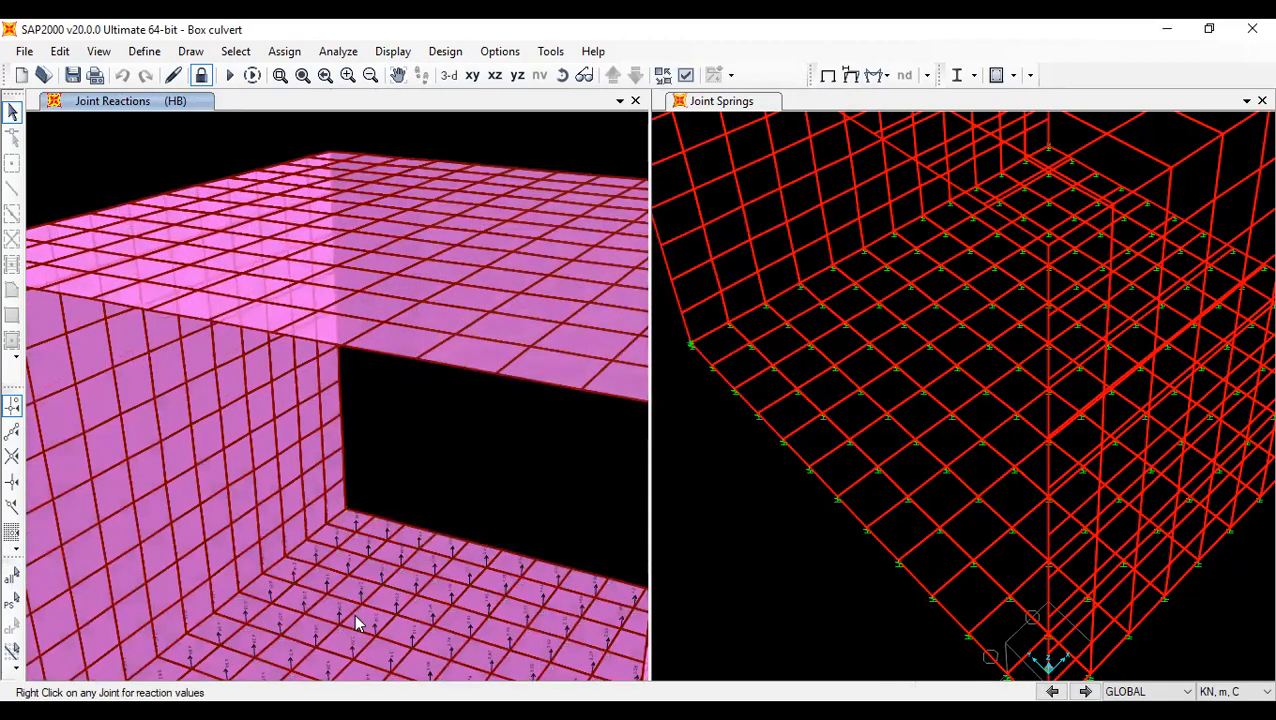
scroll(354, 613, "up", 5)
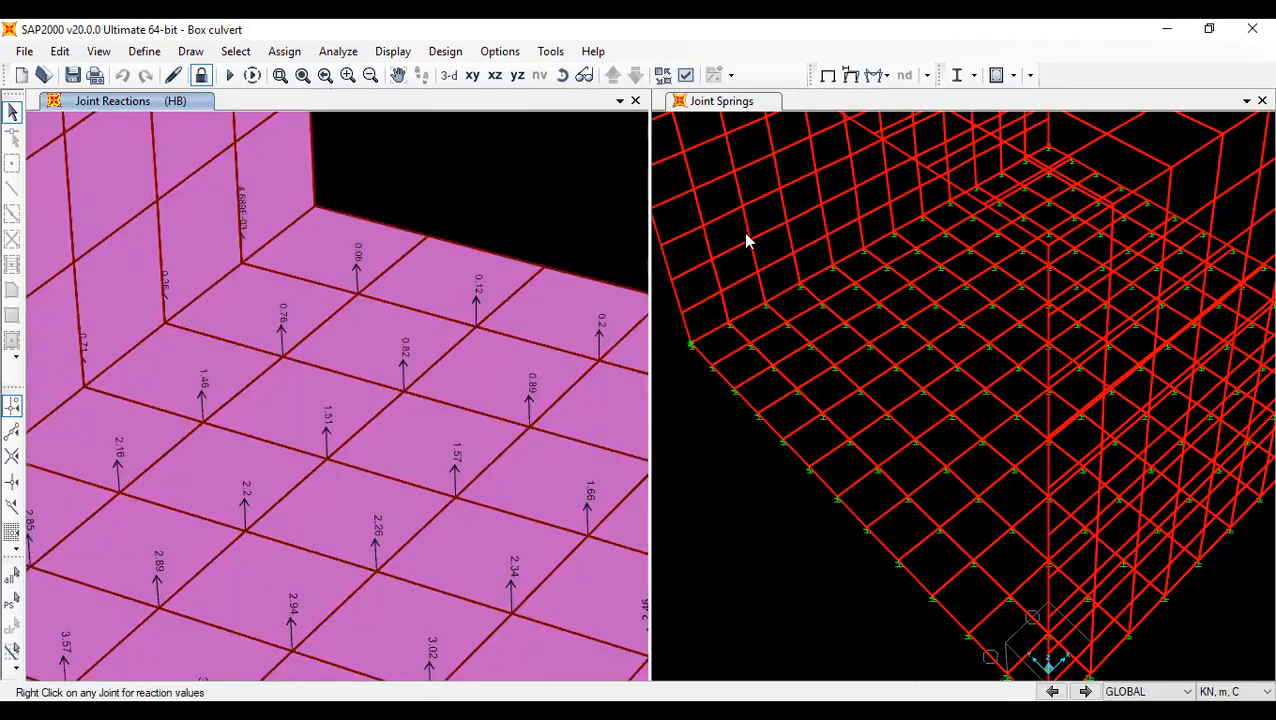
left_click(849, 75)
left_click(647, 78)
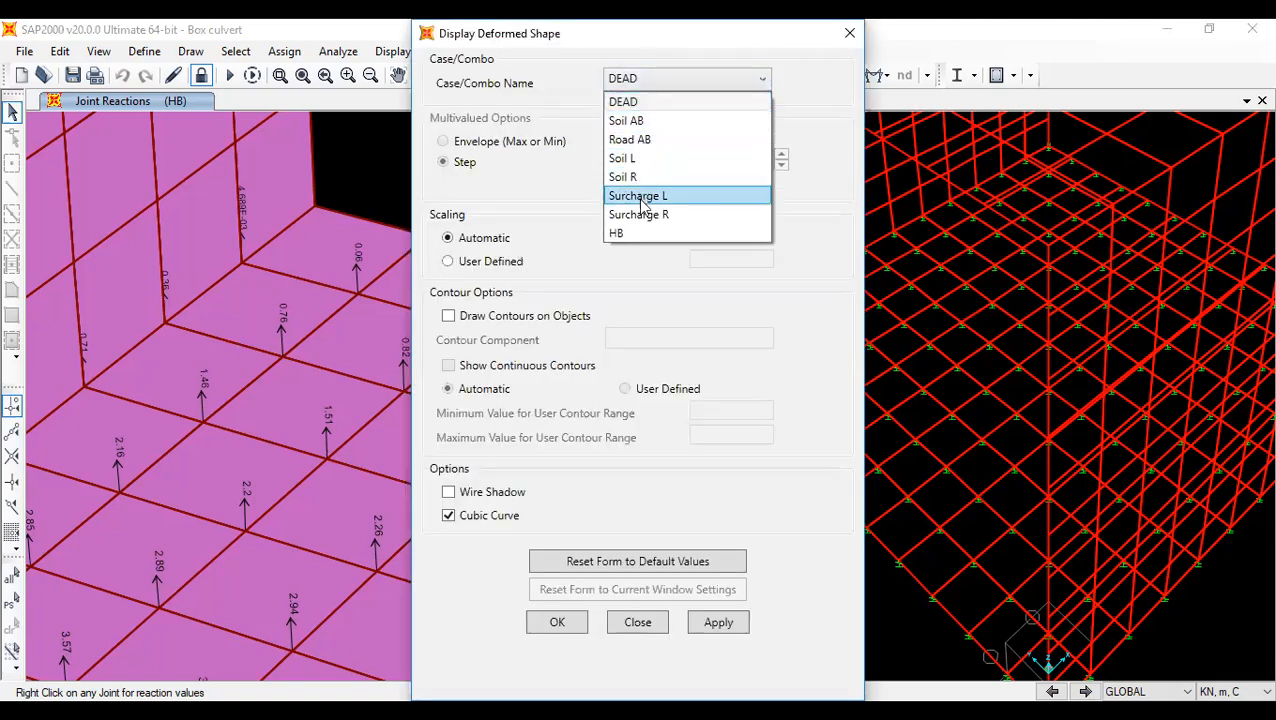
left_click(638, 233)
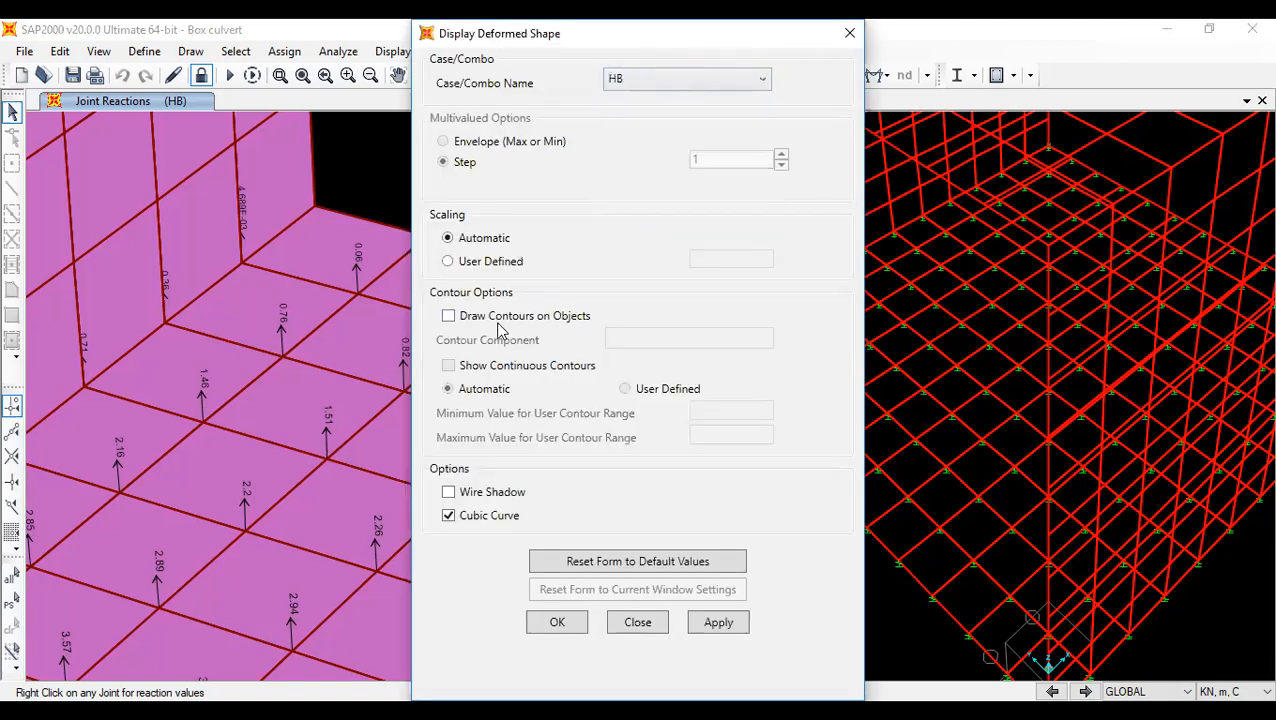
left_click(576, 632)
mouse_move(246, 545)
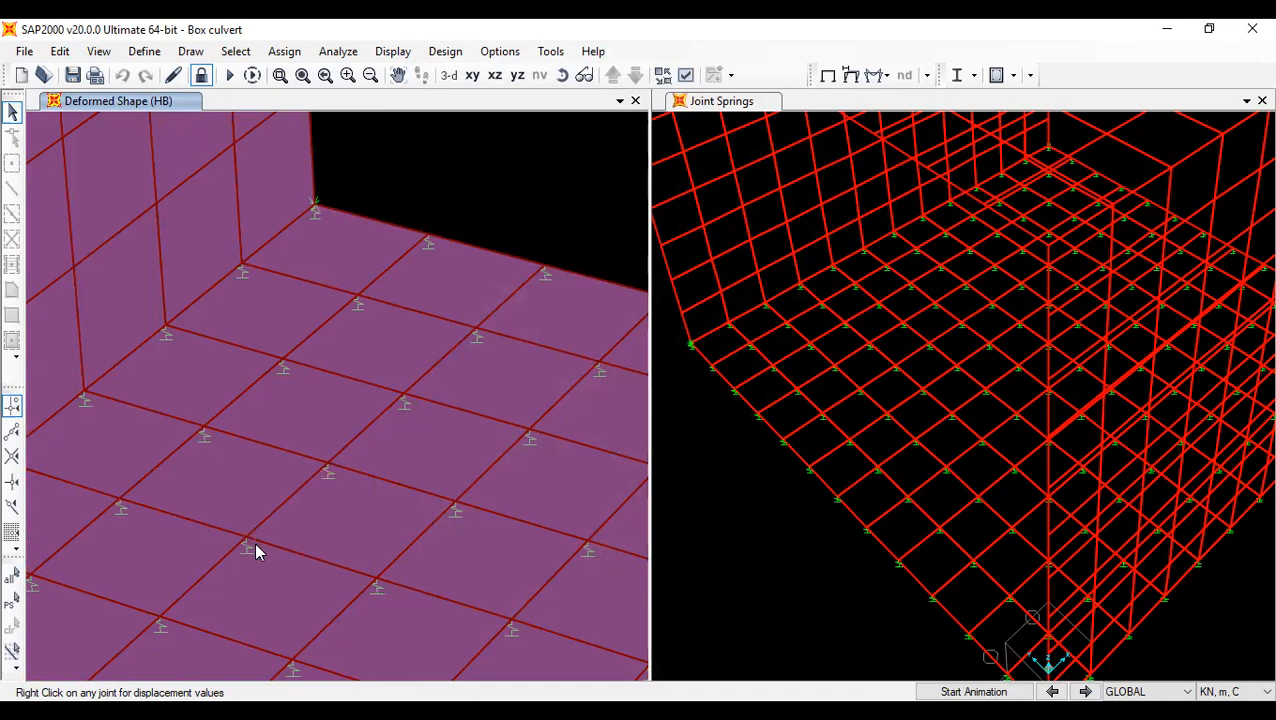
- Display the shell resultant M22 moment diagram for the HB load case
mouse_move(313, 210)
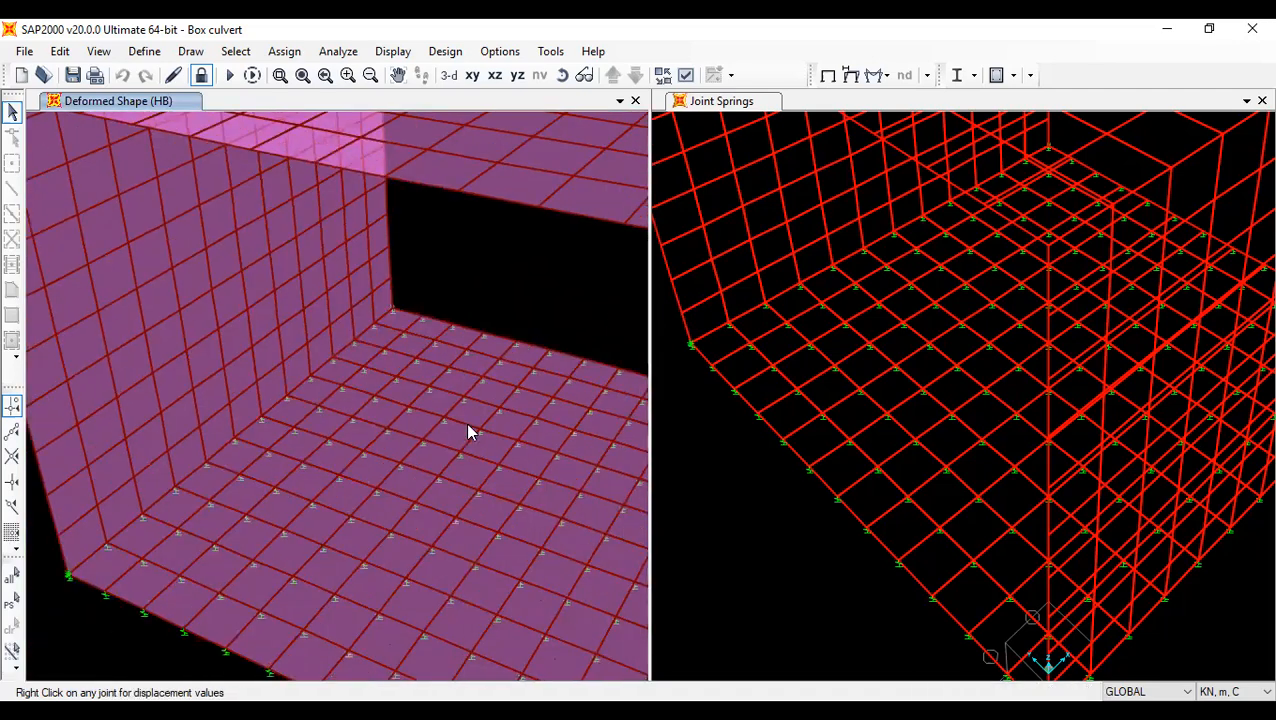
scroll(474, 451, "down", 3)
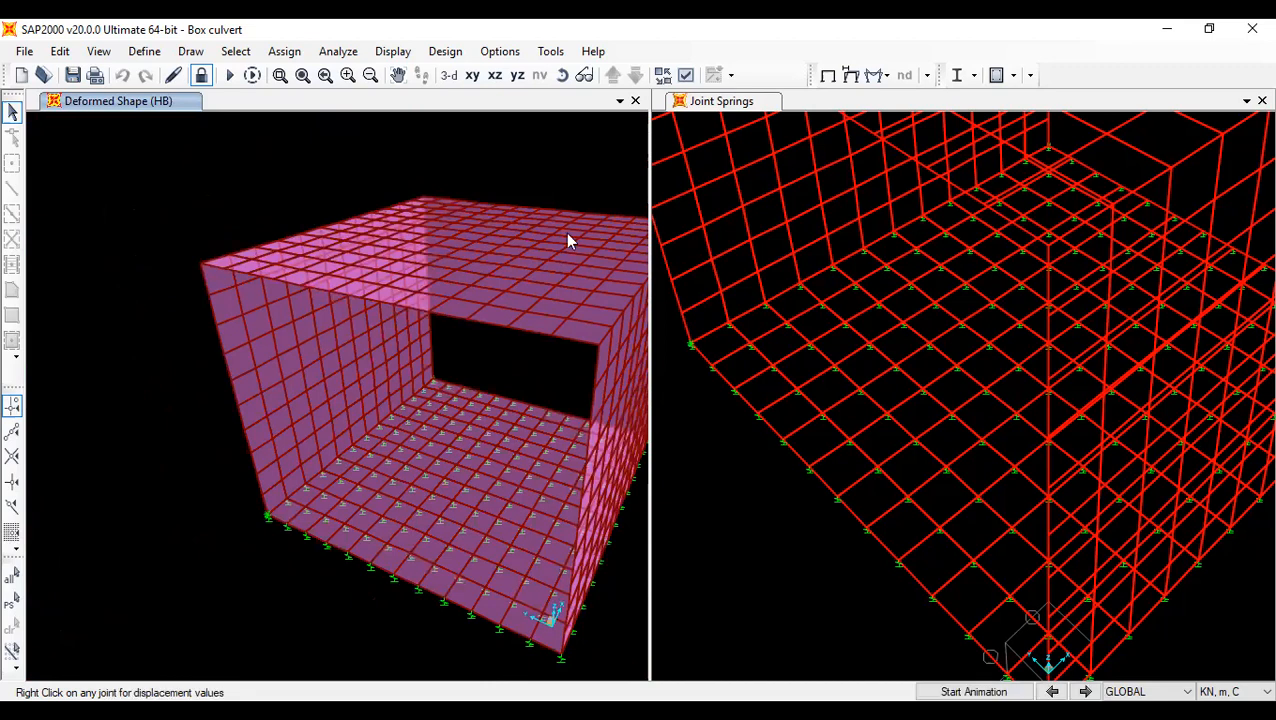
left_click(876, 76)
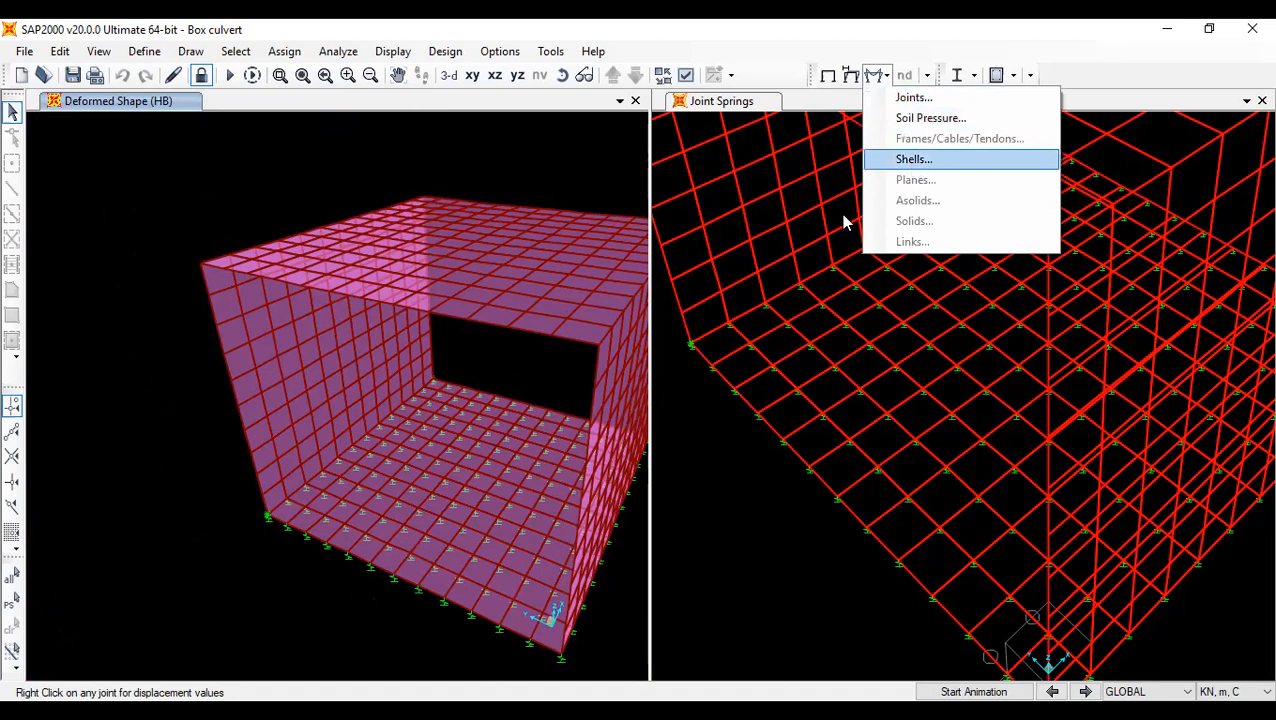
key("Return")
left_click(830, 228)
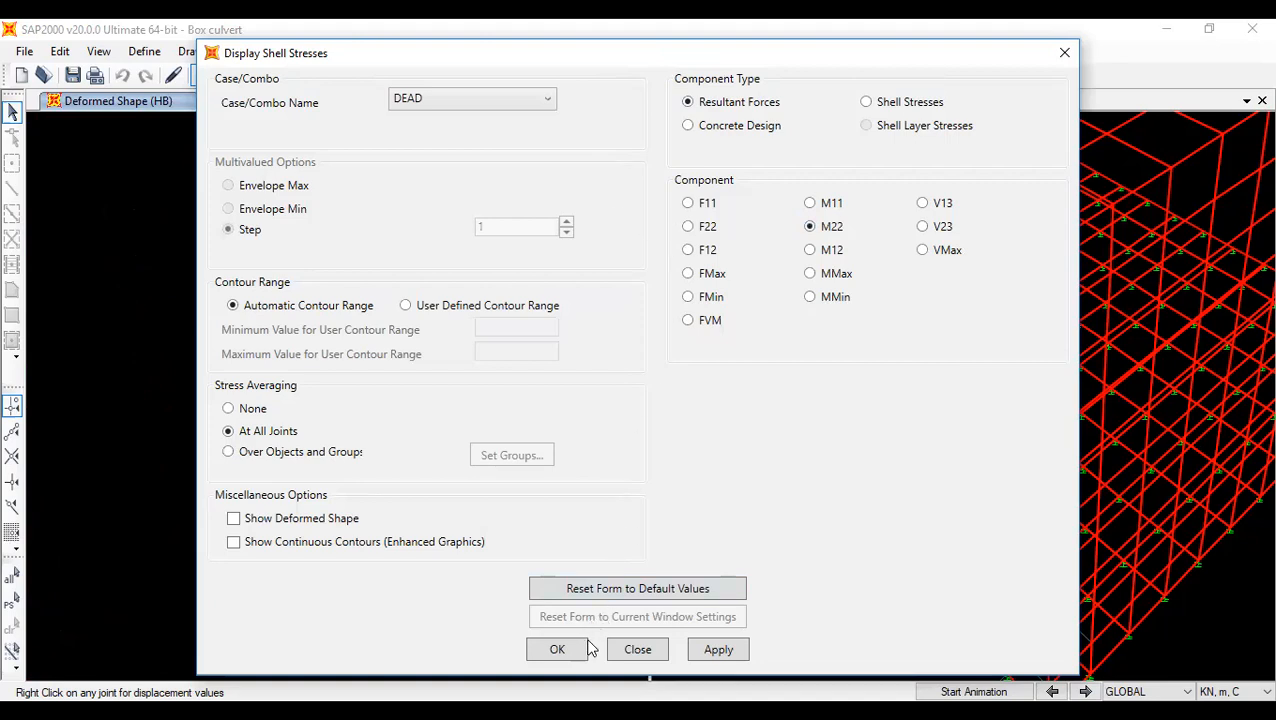
left_click(440, 100)
left_click(447, 252)
left_click(560, 649)
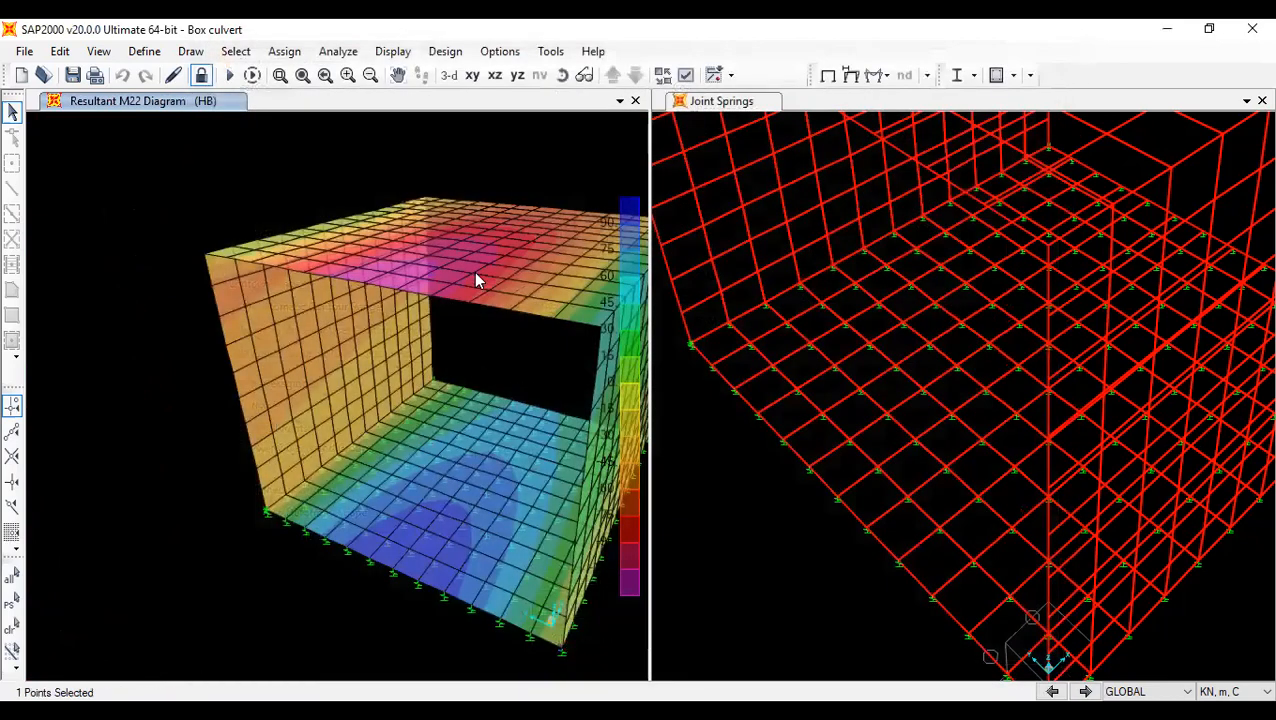
- Examine the HB M22 moment contours on the culvert's top slab, side walls and bottom slab
scroll(452, 300, "up", 3)
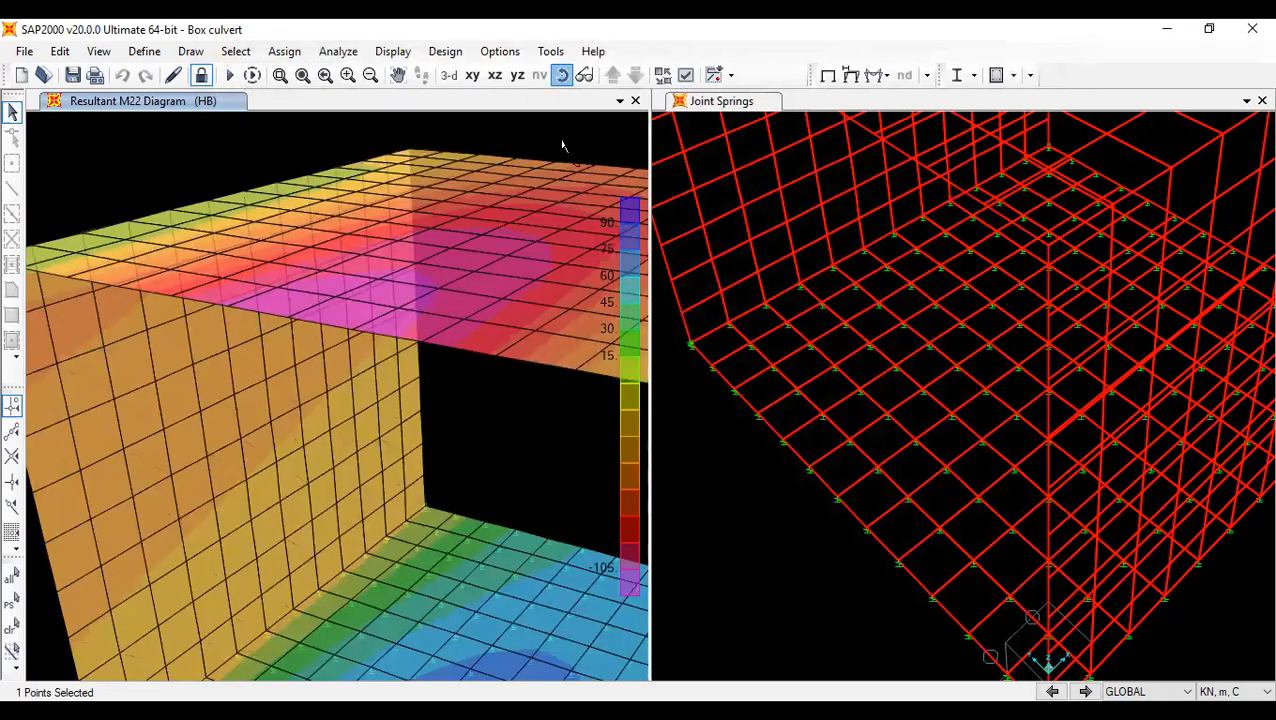
scroll(541, 370, "up", 3)
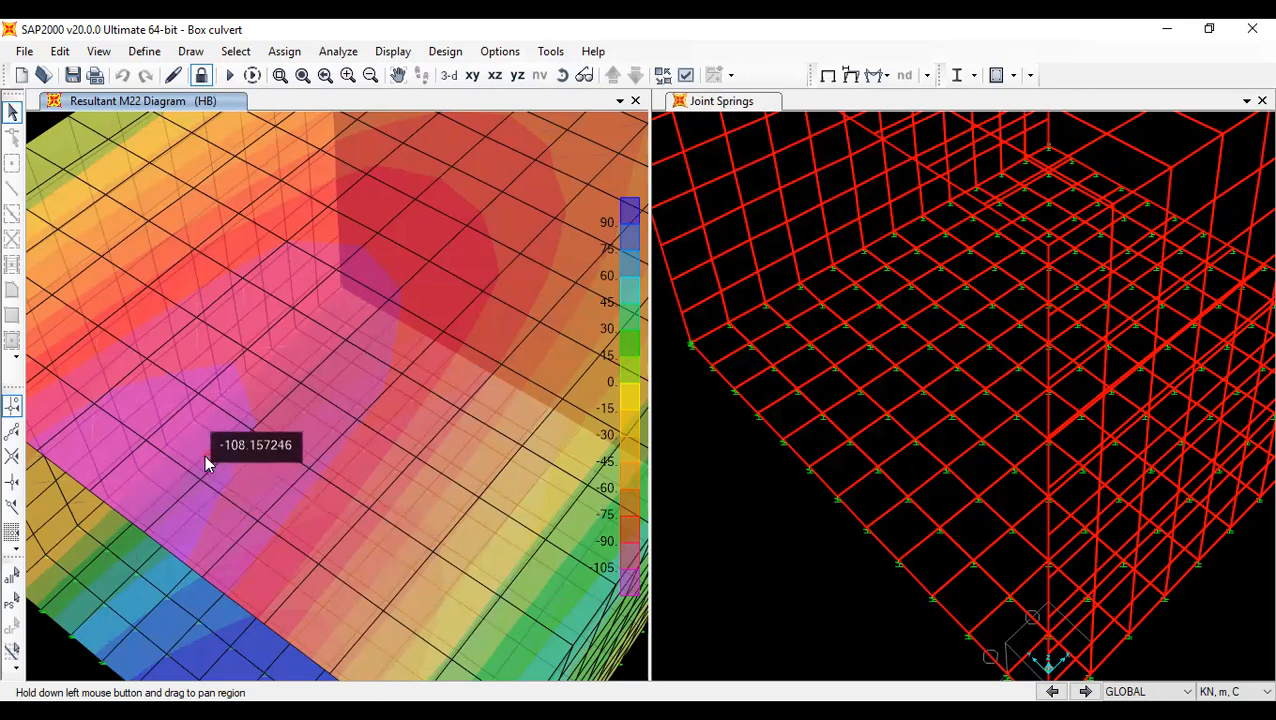
left_click(562, 75)
left_click_drag(470, 399, 505, 323)
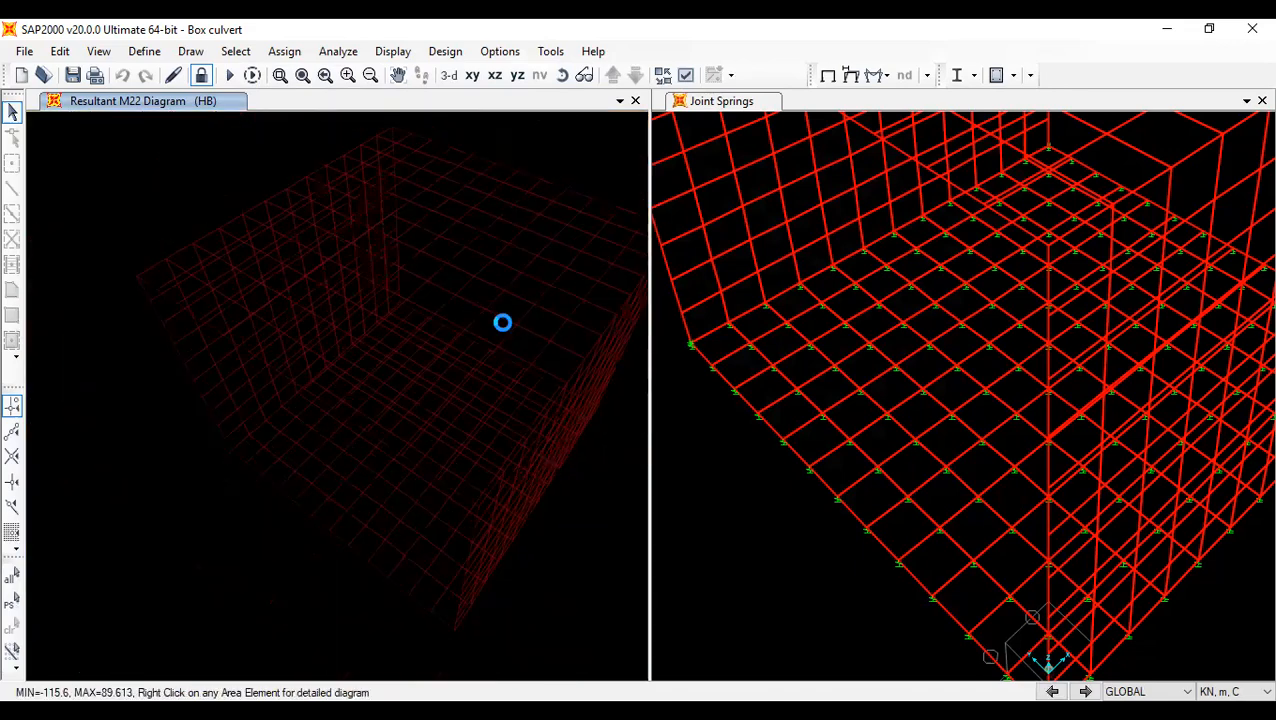
left_click_drag(396, 362, 308, 364)
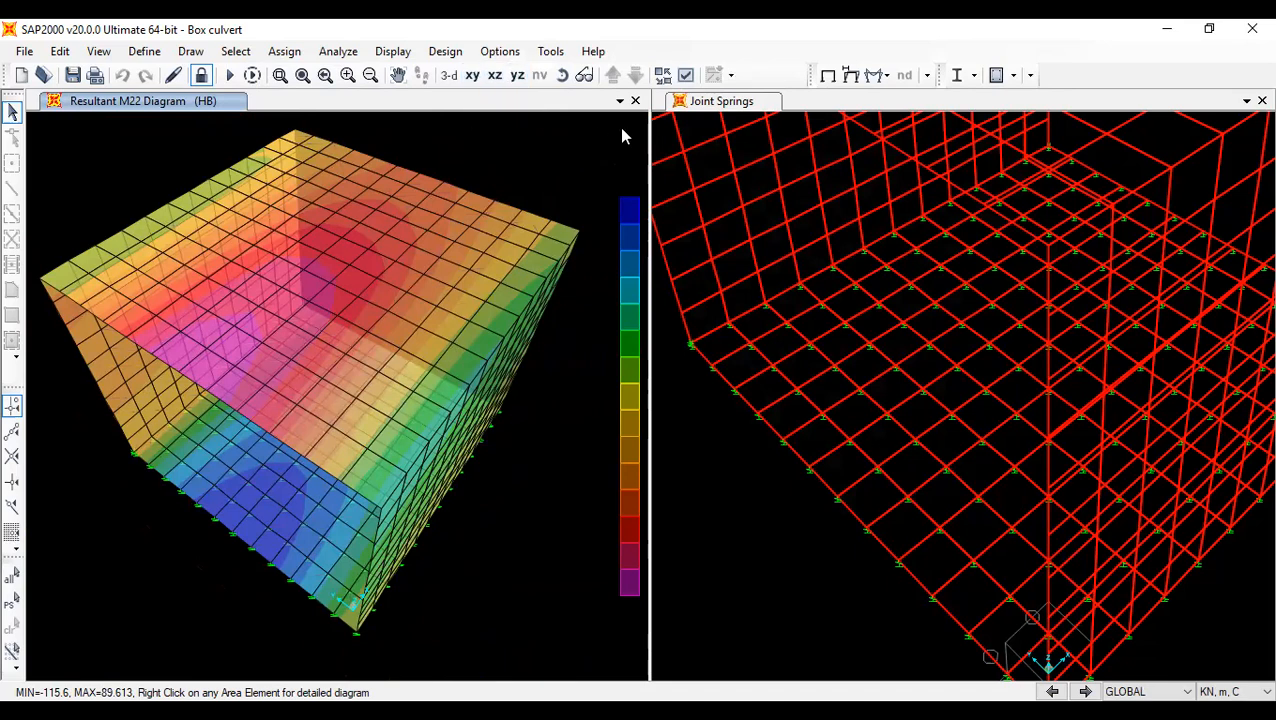
key("F8")
left_click_drag(470, 450, 510, 387)
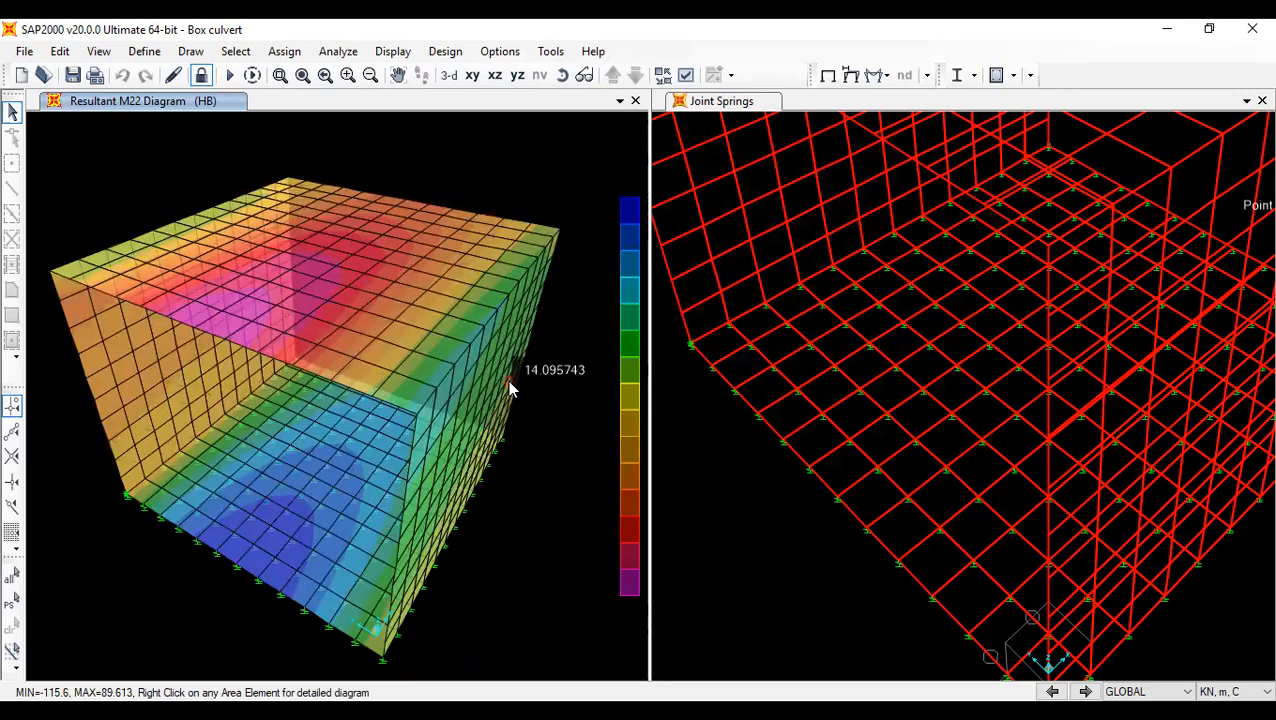
left_click_drag(571, 490, 495, 430)
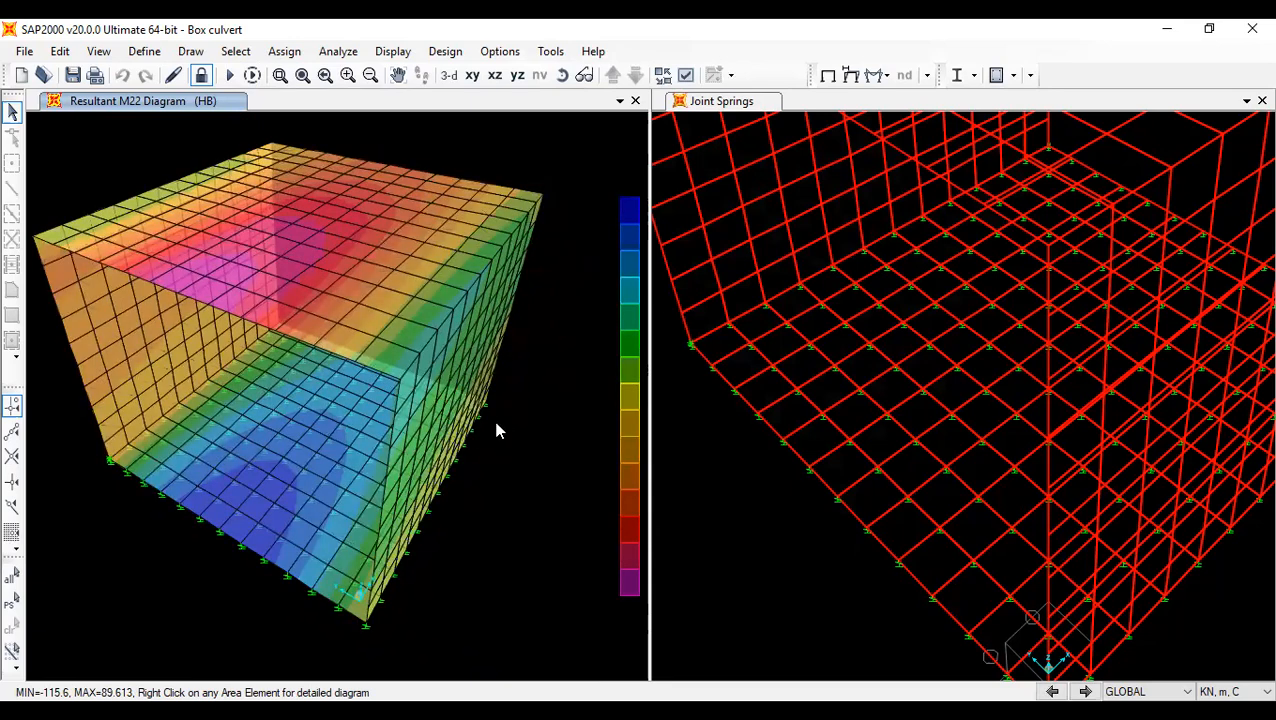
scroll(504, 430, "down", 2)
scroll(525, 433, "up", 4)
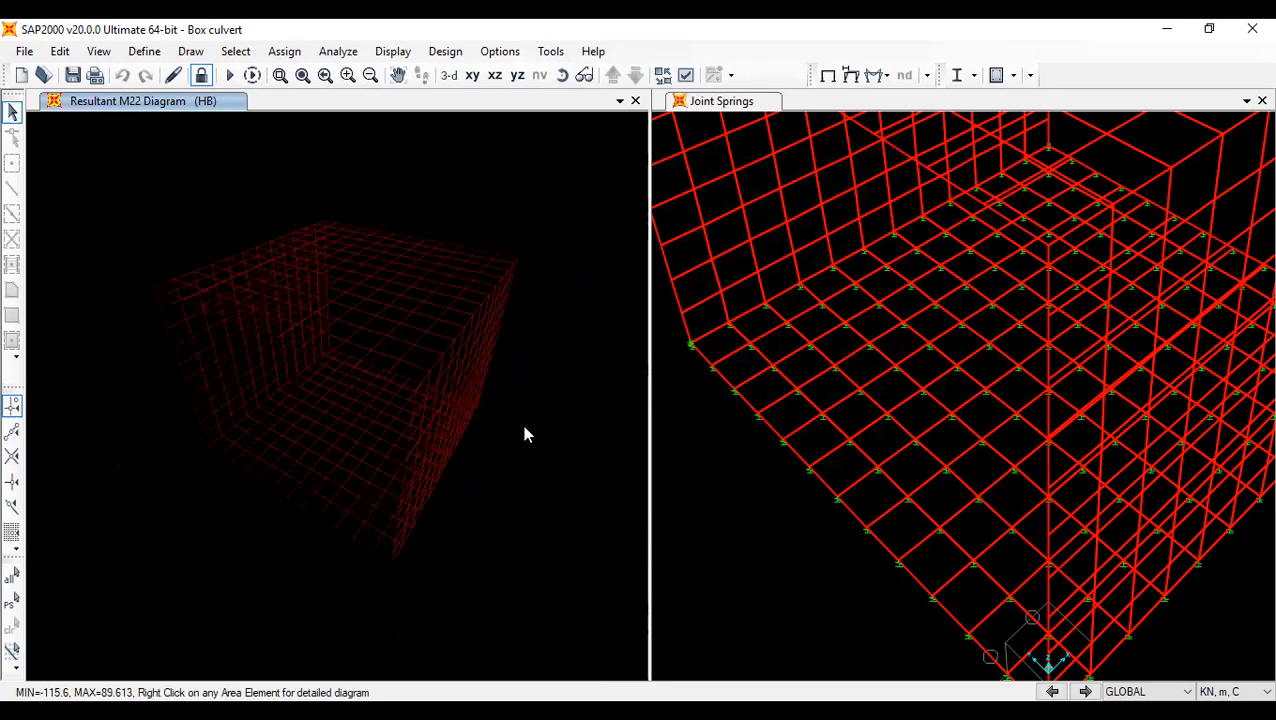
left_click_drag(541, 441, 545, 450)
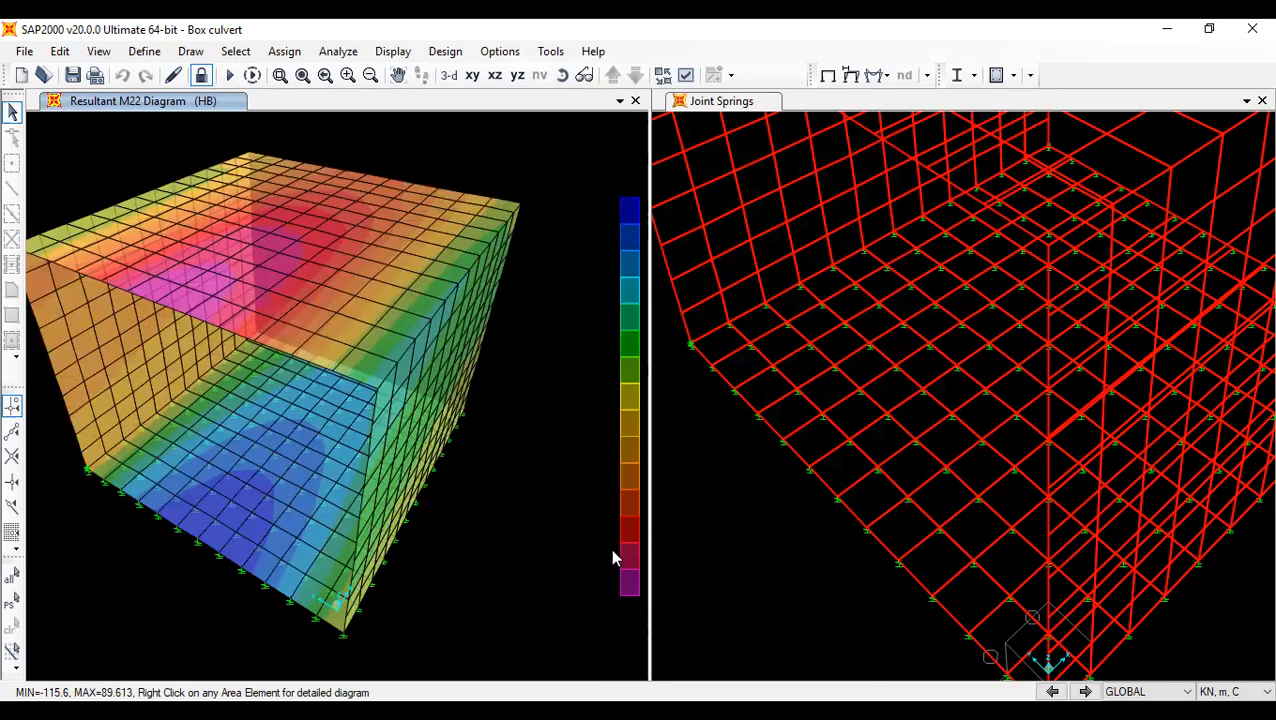
mouse_move(474, 458)
left_mouse_down()
mouse_move(508, 470)
mouse_move(496, 466)
left_mouse_up()
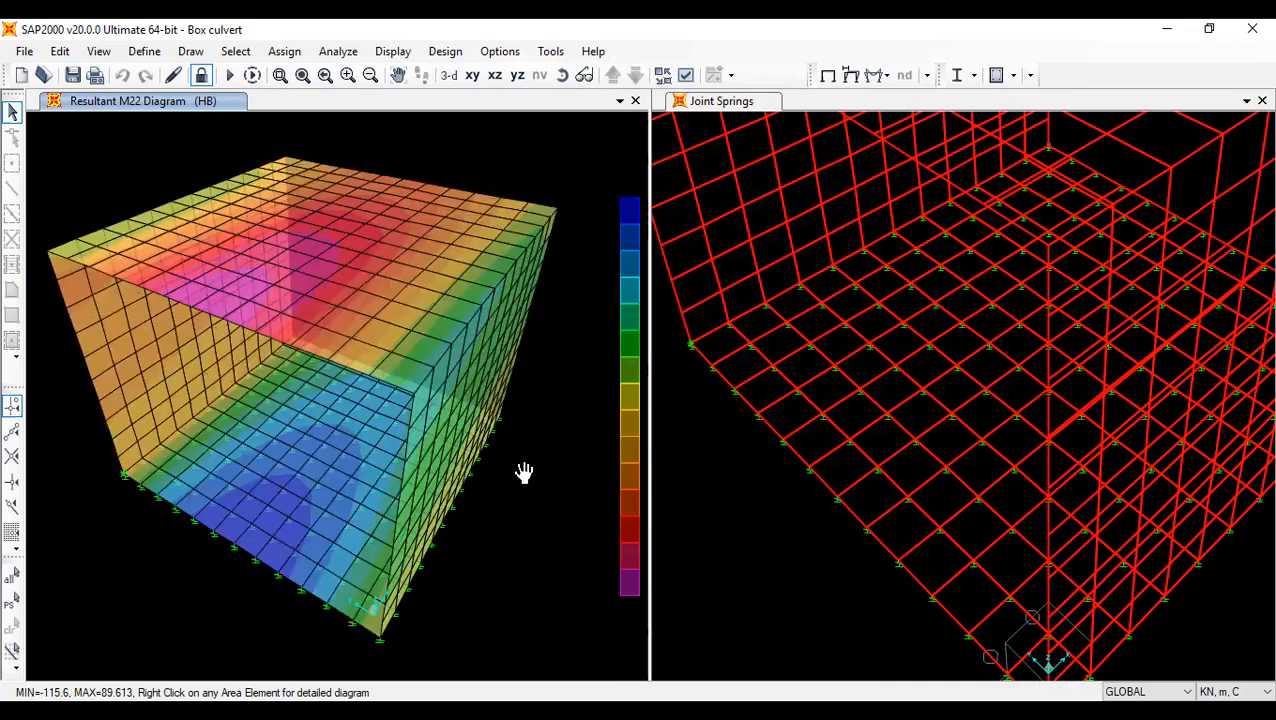
middle_click_drag(494, 470, 547, 470)
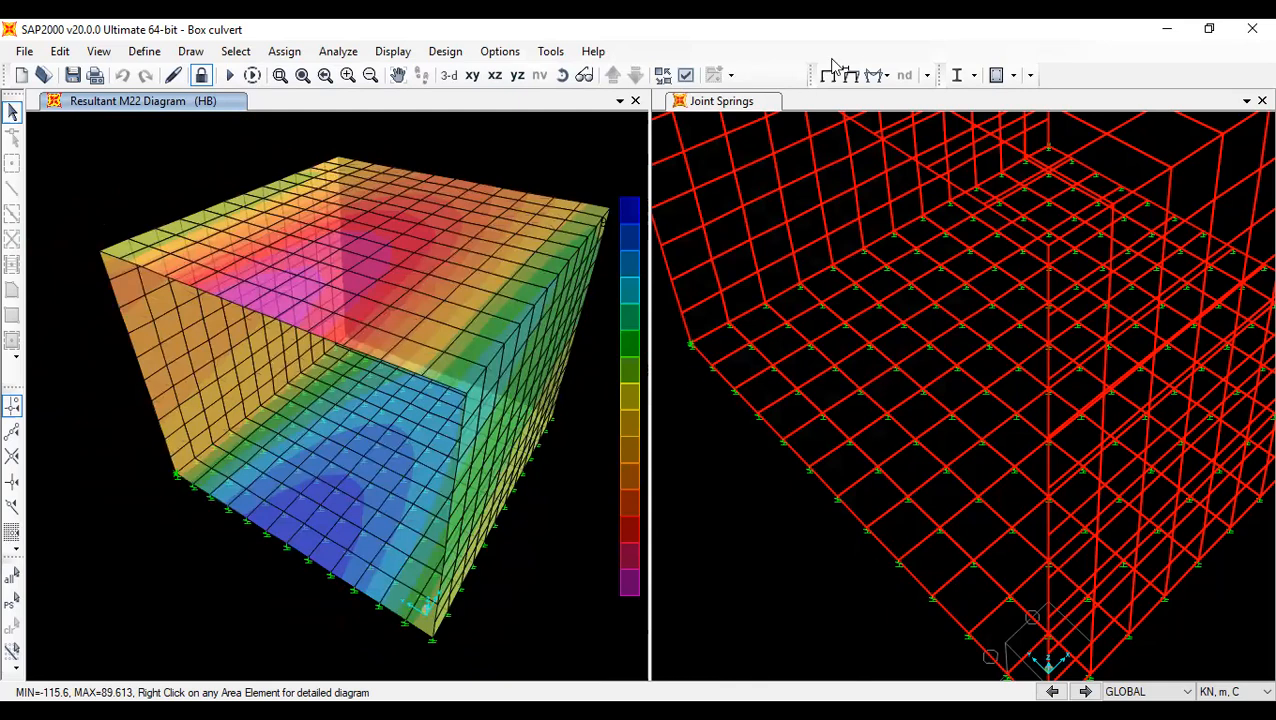
- Display the shell M22 moment diagram for the Surcharge L load case
left_click(871, 77)
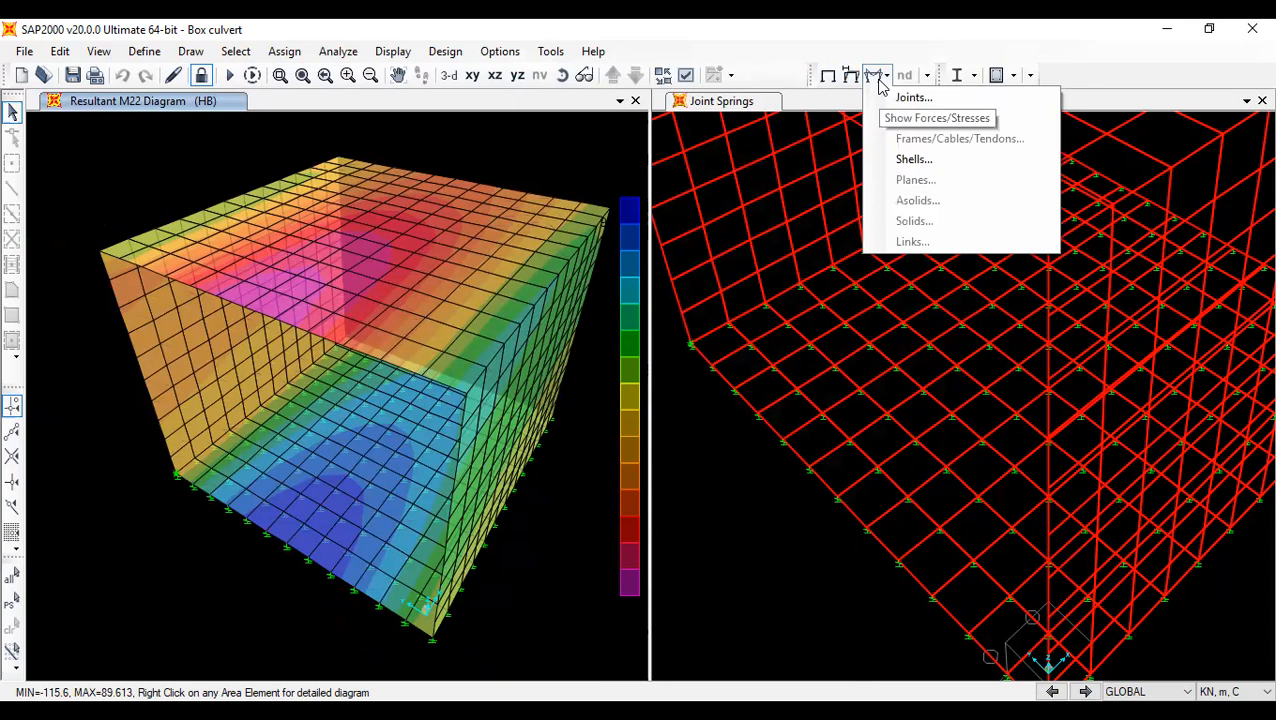
left_click(913, 159)
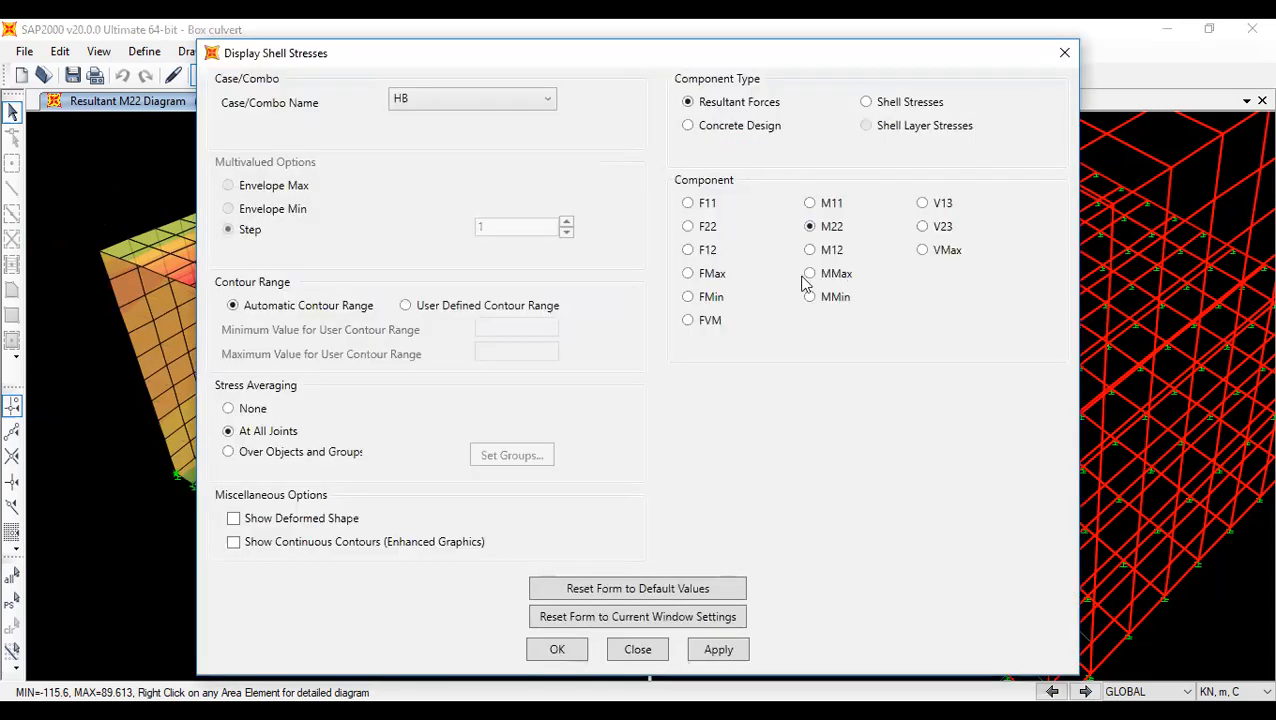
left_click(459, 101)
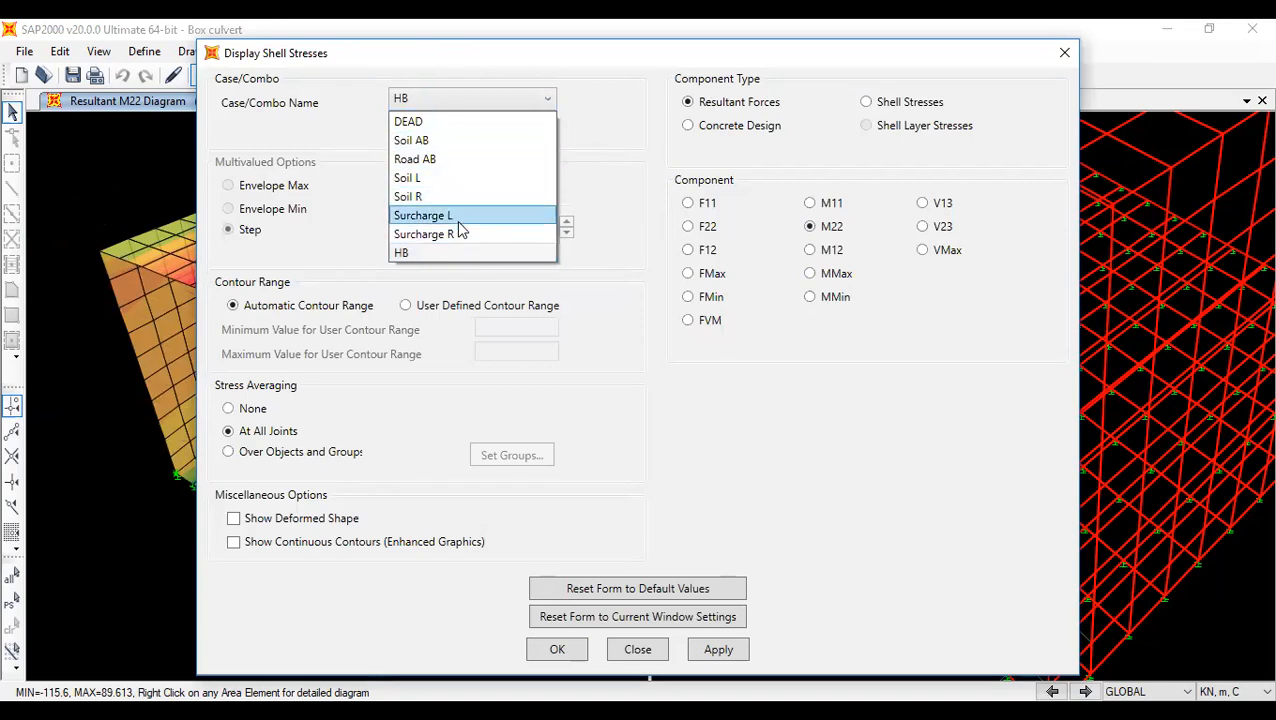
left_click(459, 216)
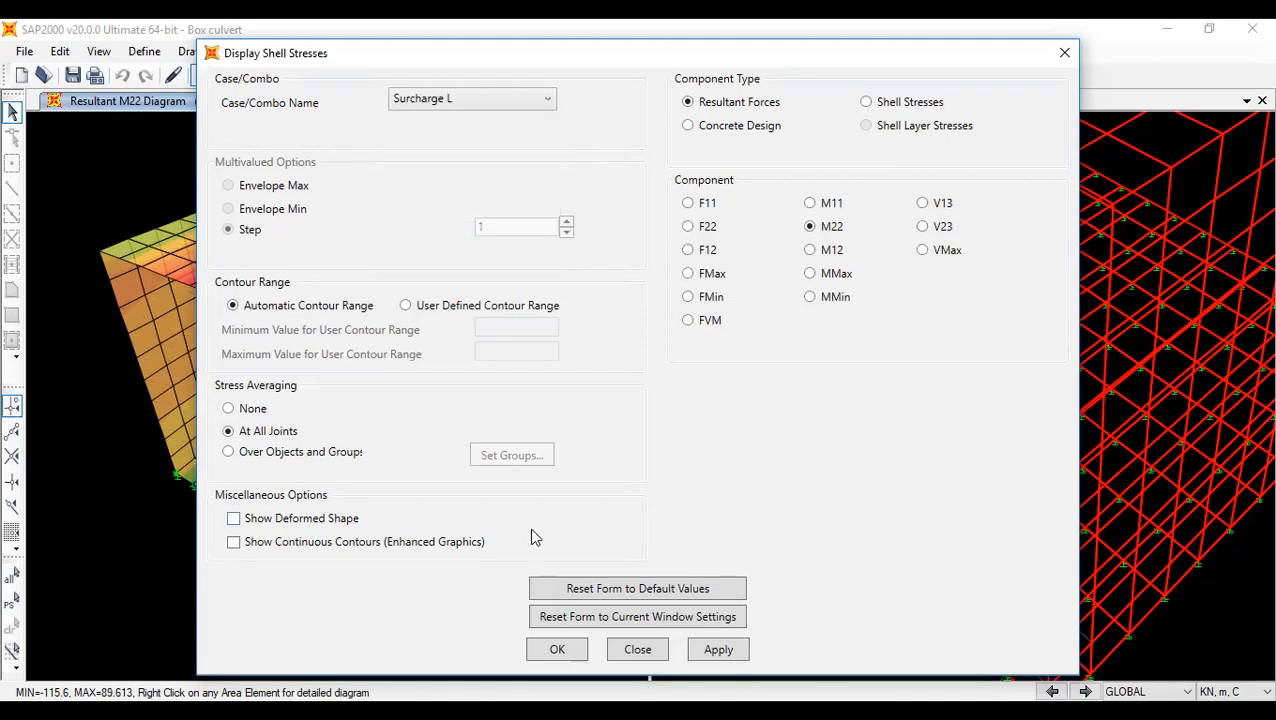
left_click(557, 649)
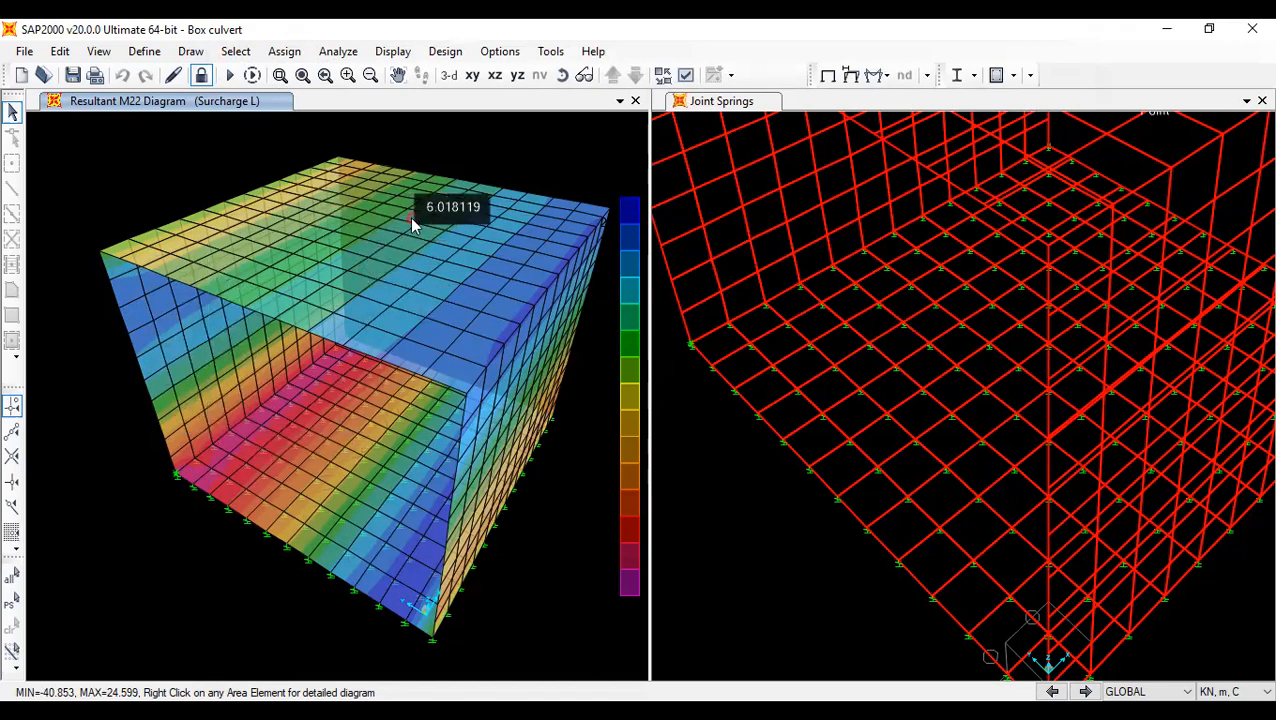
- Display the shell M22 moment diagram for the Soil L load case and check values on the side wall and bottom slab
left_click(876, 75)
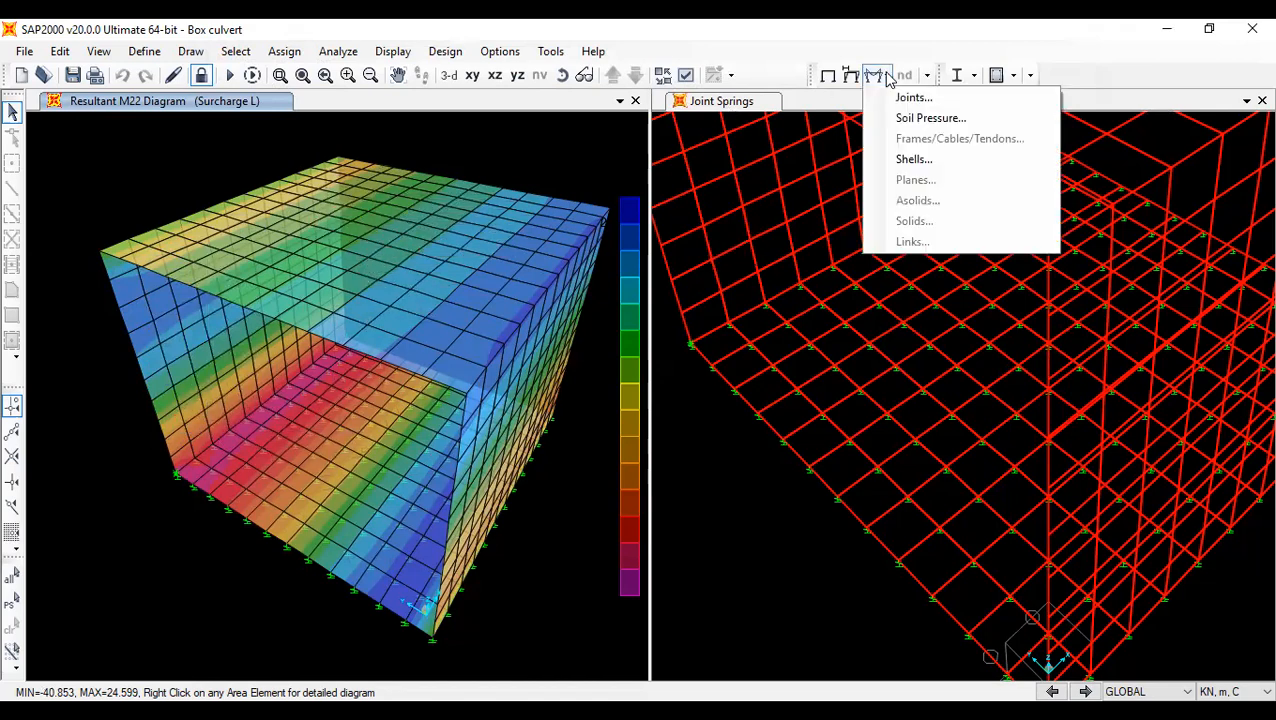
left_click(904, 160)
left_click(447, 100)
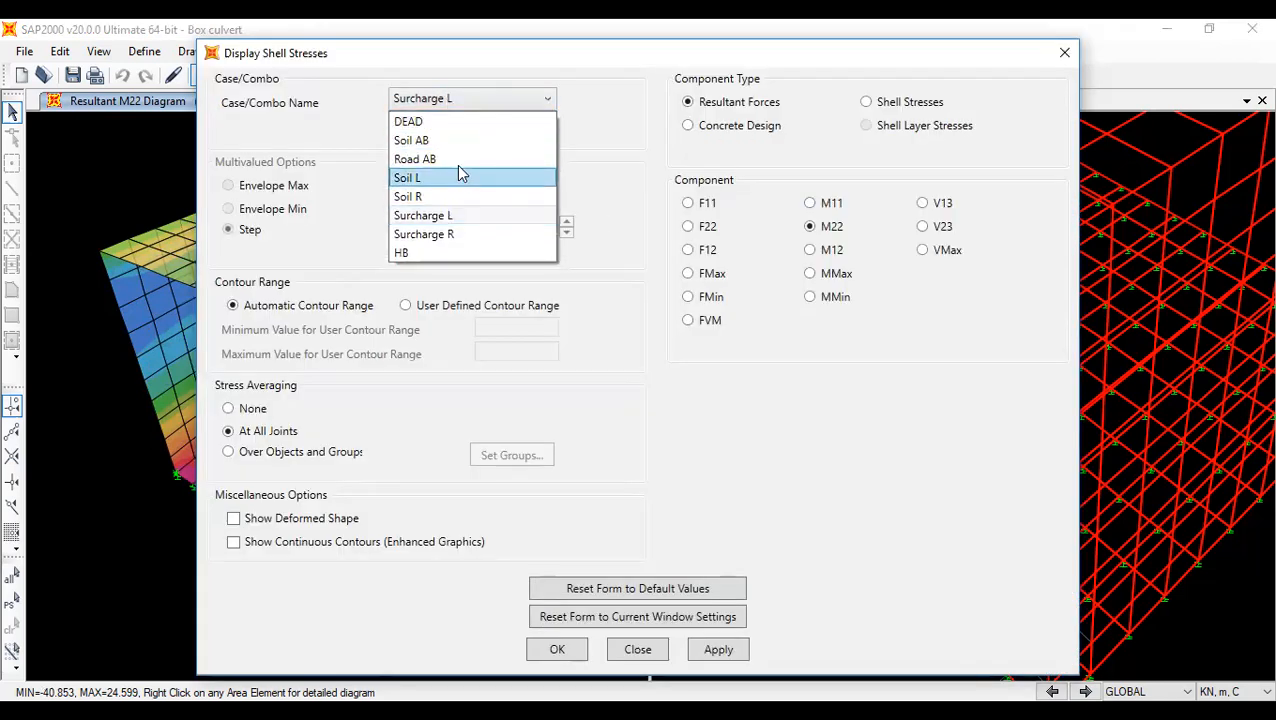
left_click(461, 177)
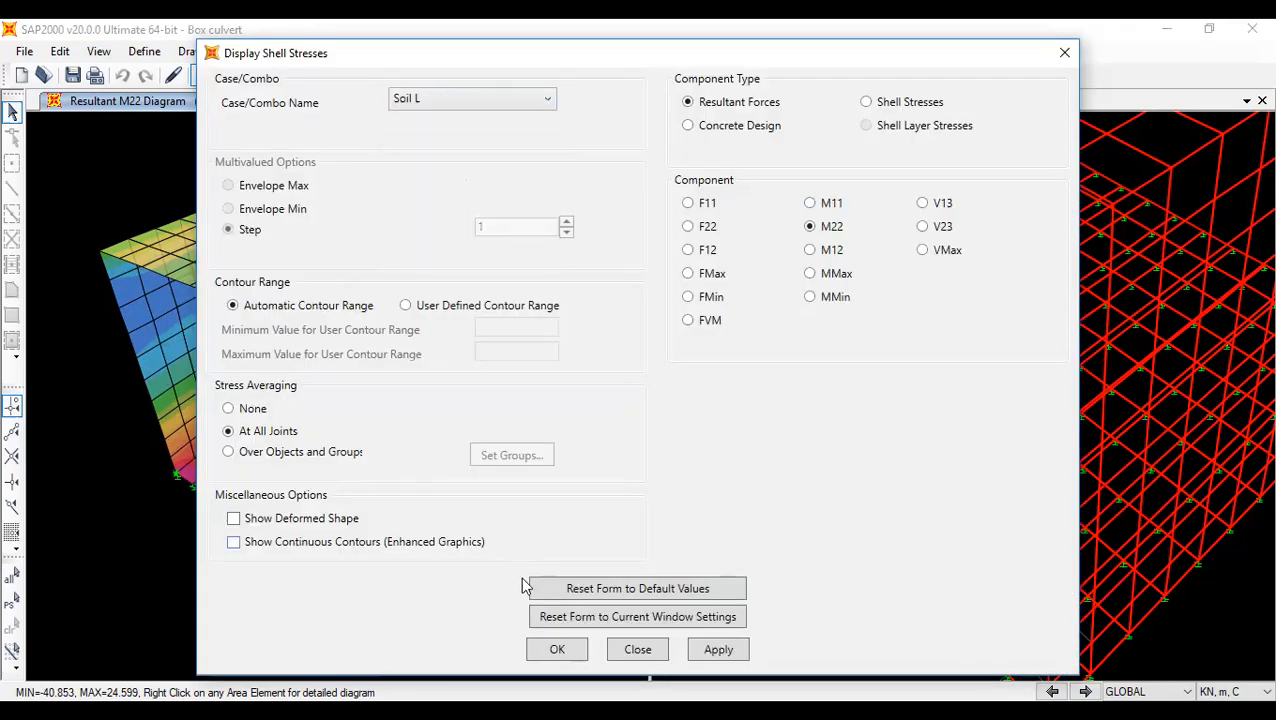
left_click(555, 649)
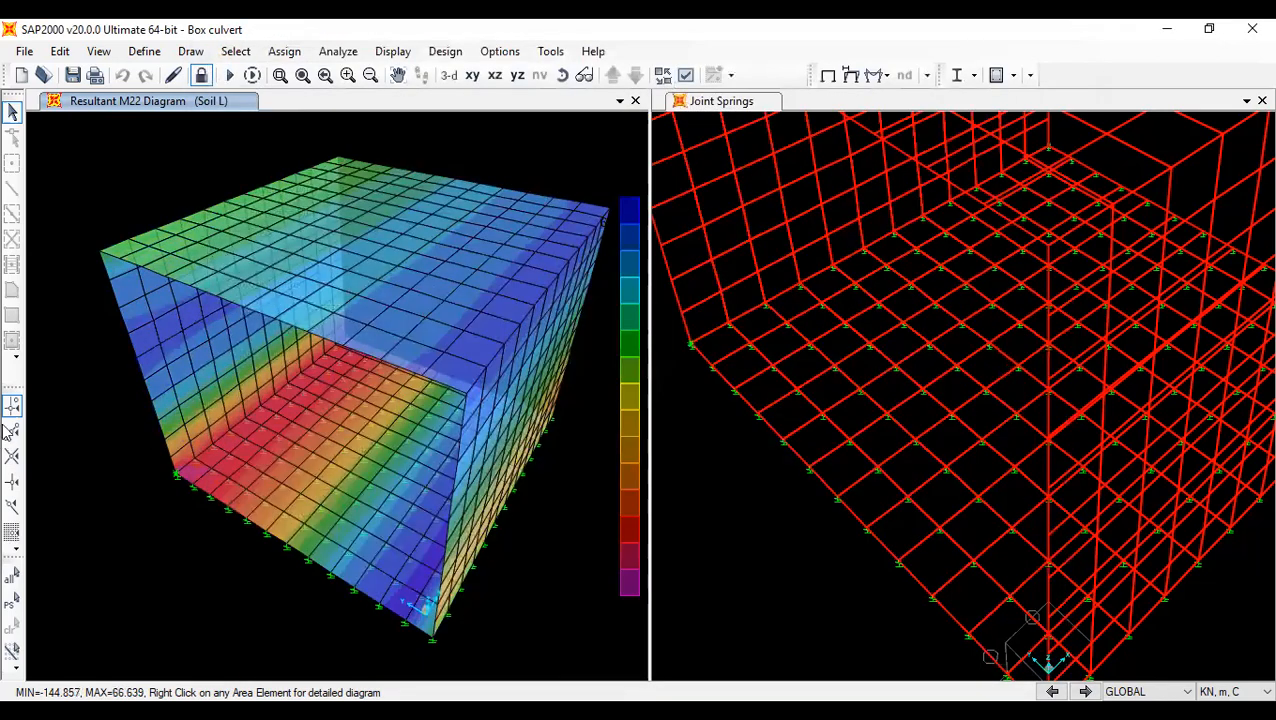
mouse_move(162, 372)
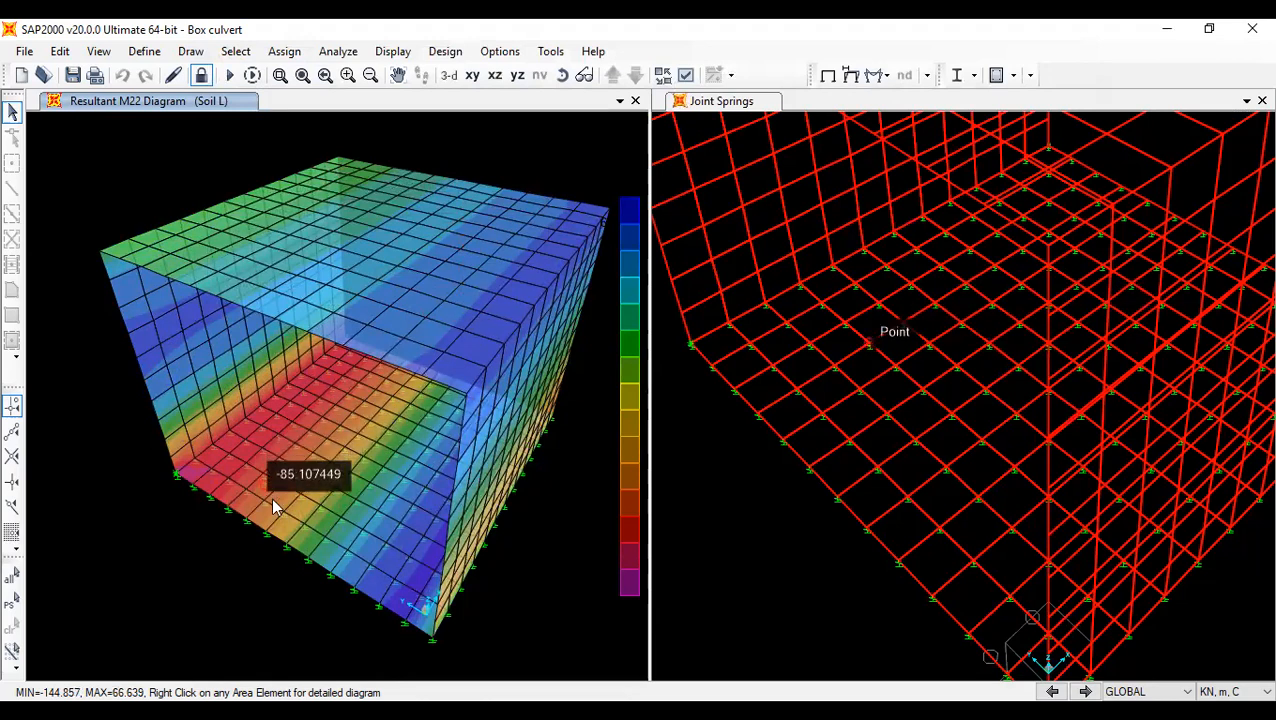
- Display the shell M22 moment diagram for the Soil AB load case
left_click(881, 80)
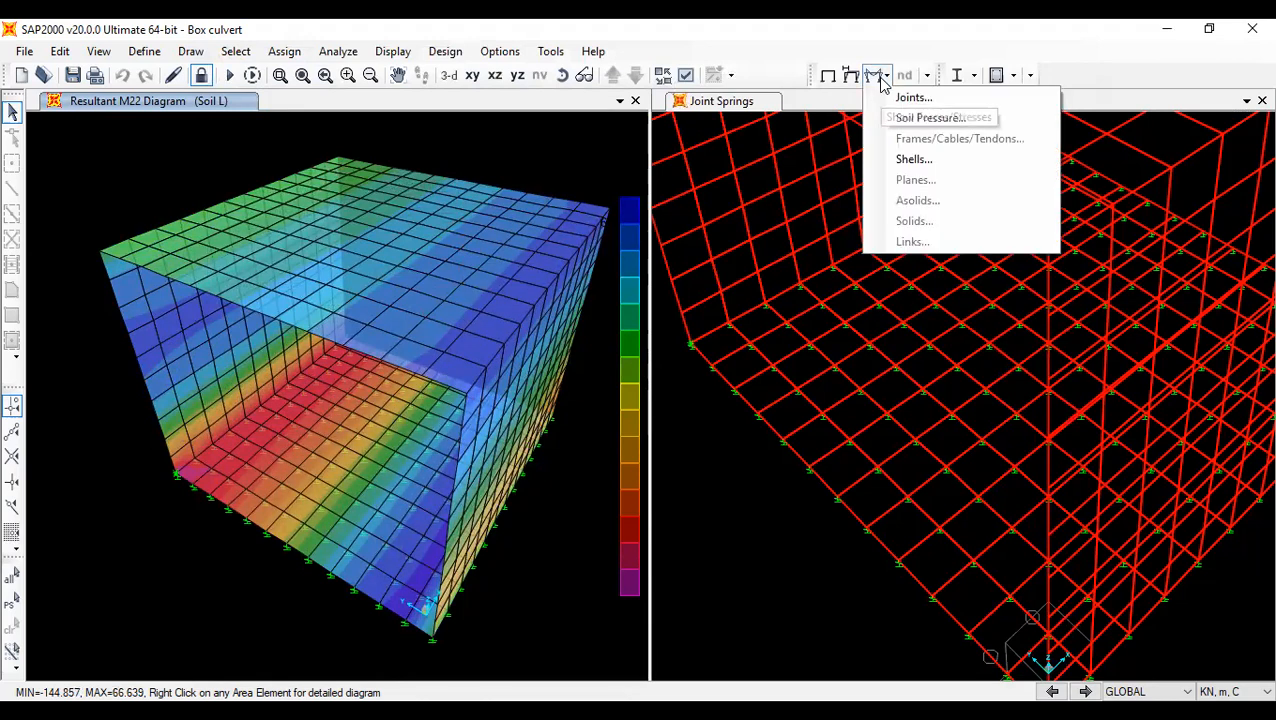
left_click(928, 159)
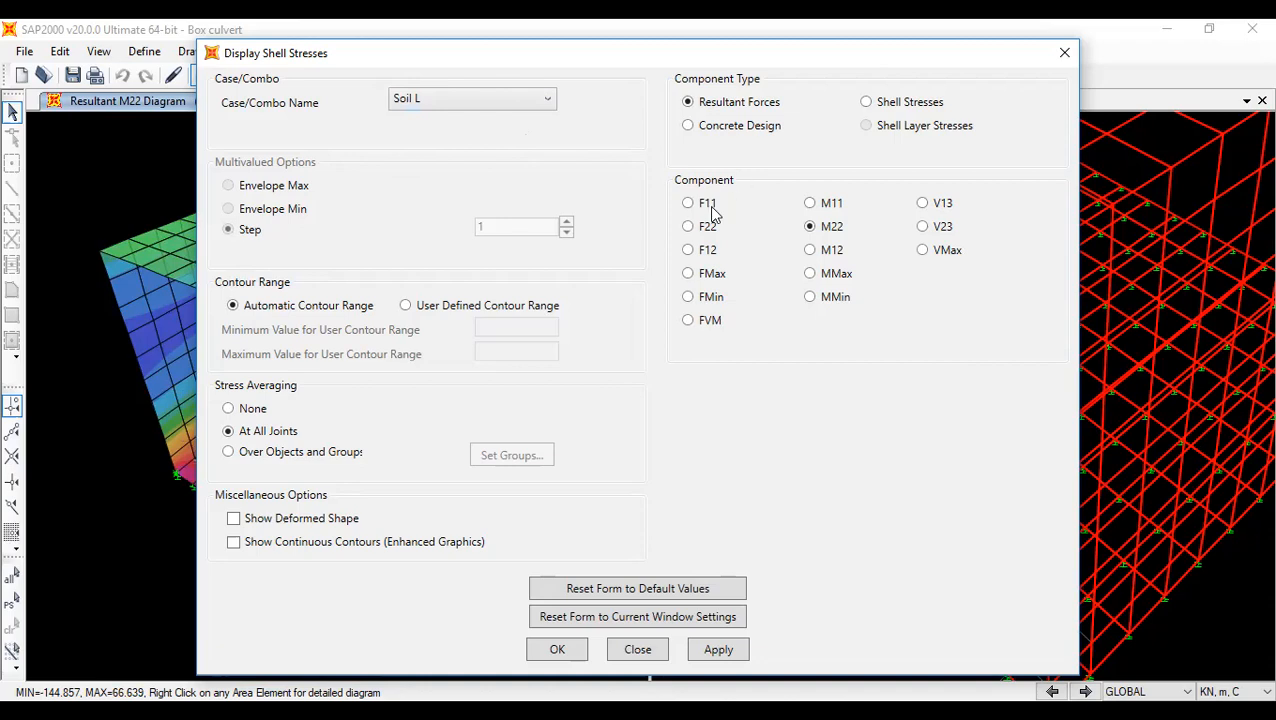
left_click(425, 103)
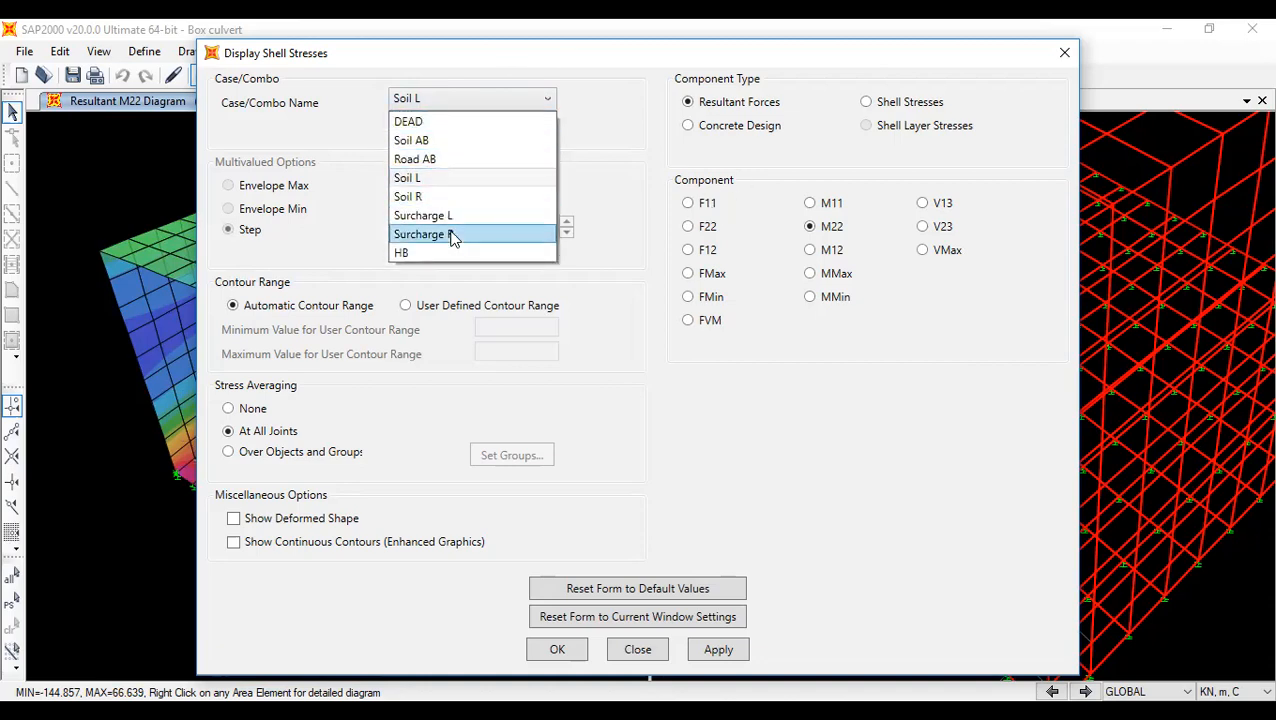
left_click(436, 143)
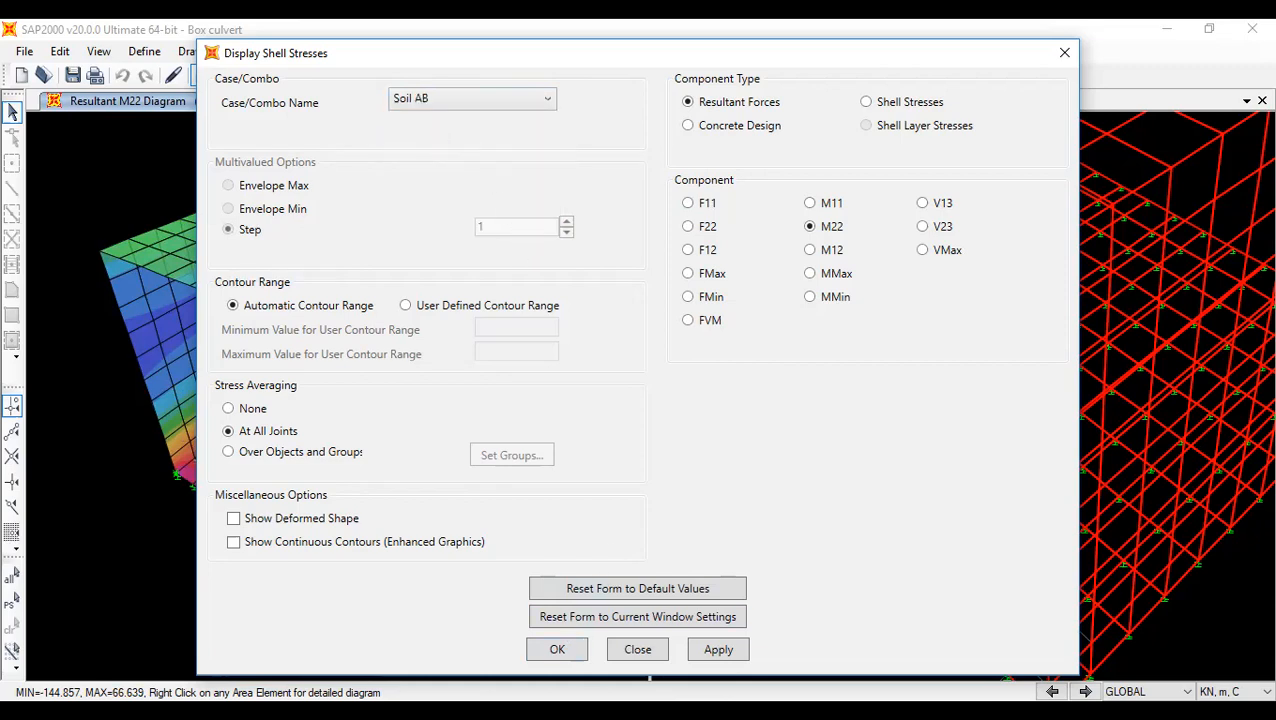
left_click(572, 655)
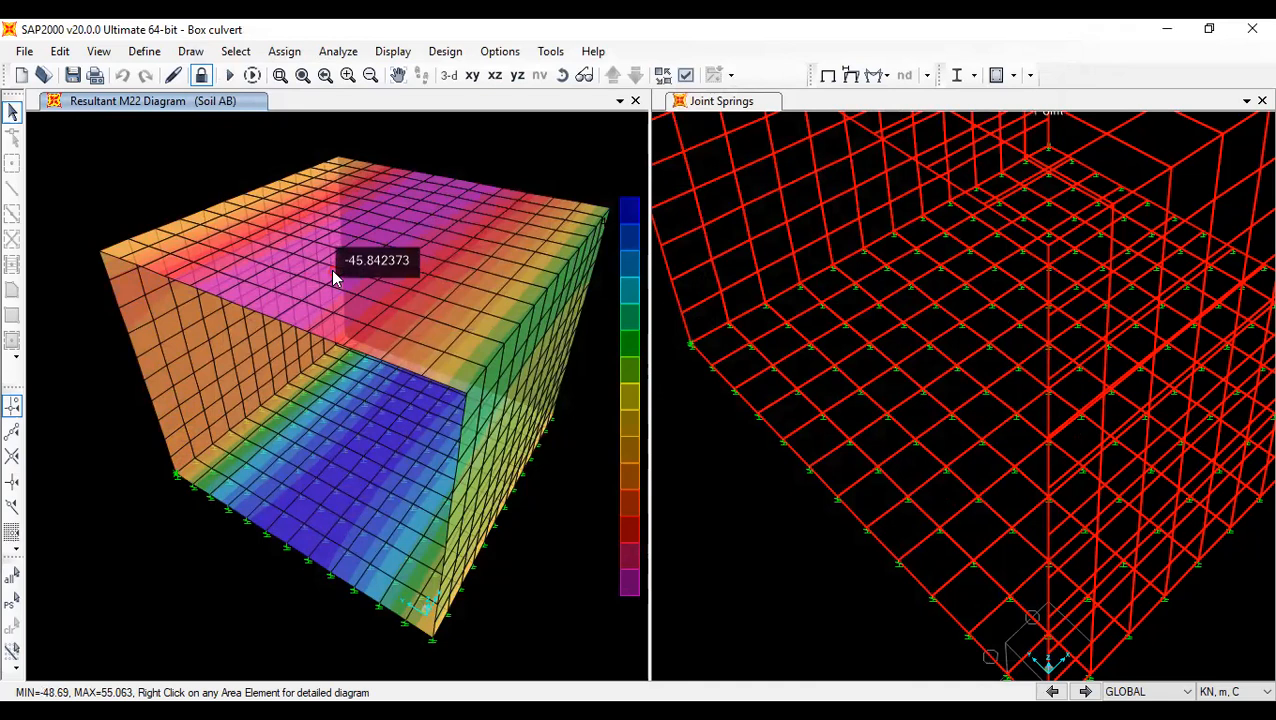
- Inspect the detailed M22 stress diagram of a top slab element near midspan under Soil AB
right_click(356, 219)
scroll(358, 230, "up", 2)
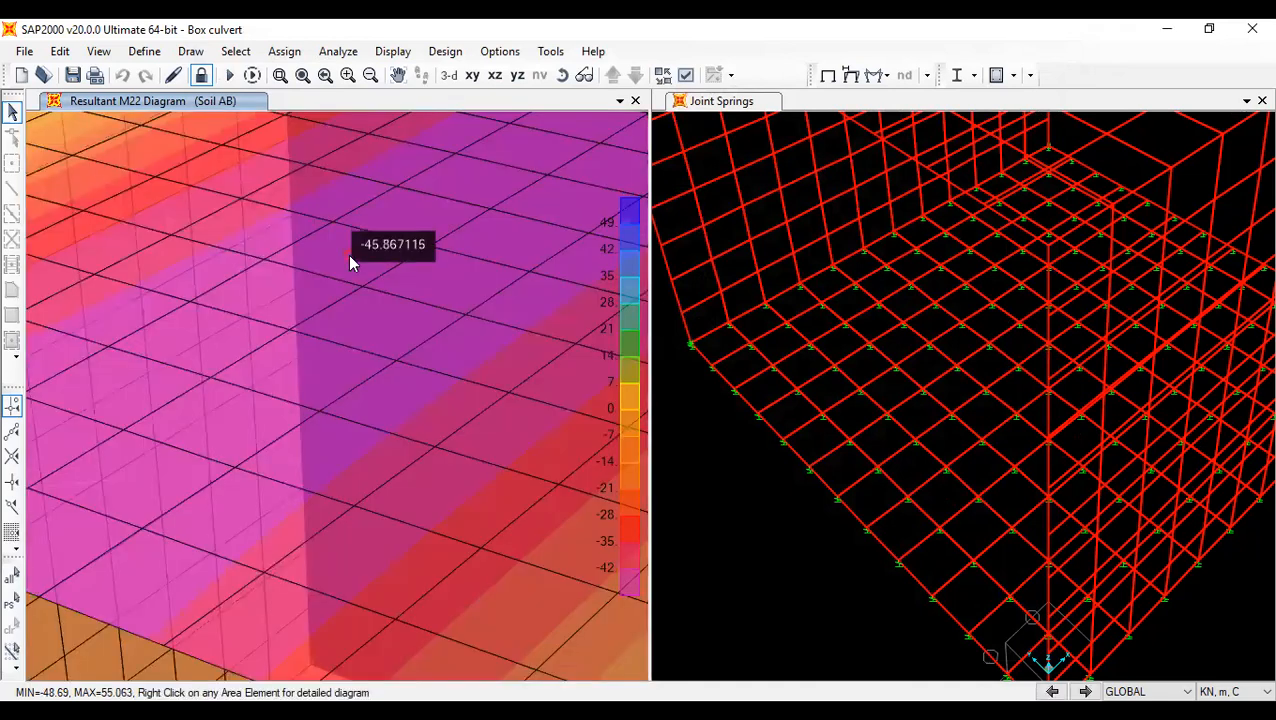
right_click(349, 260)
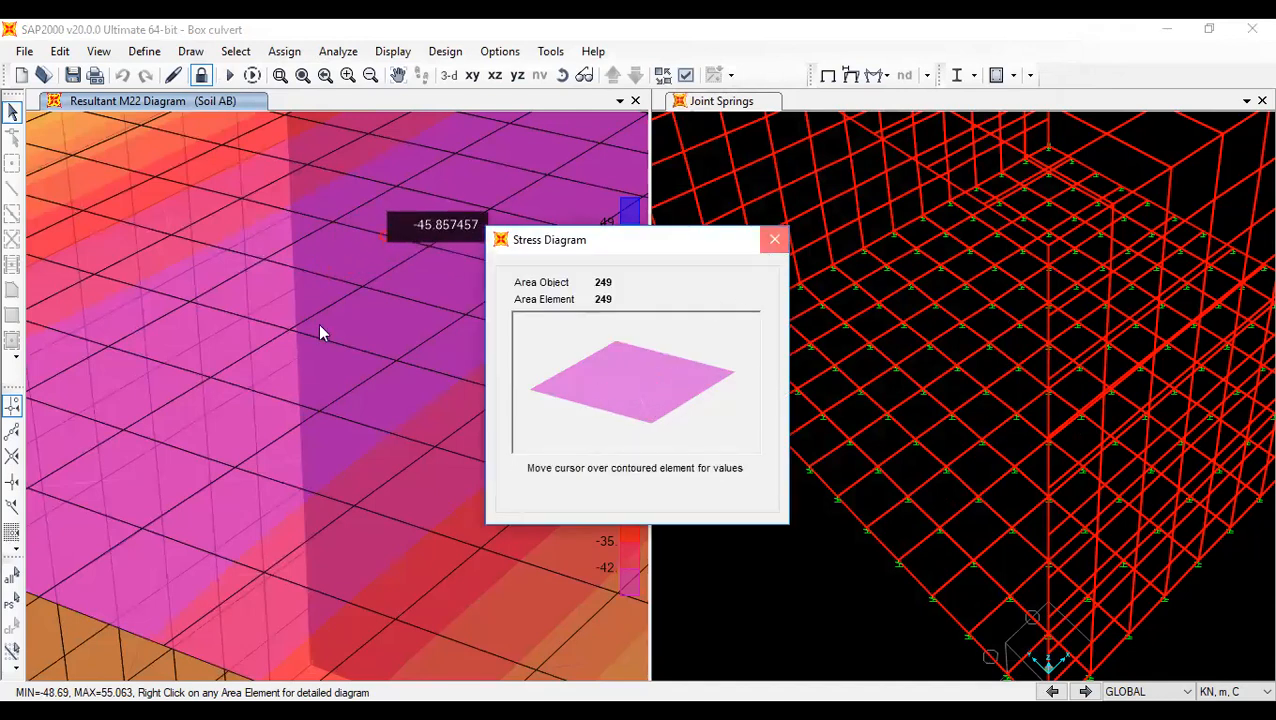
scroll(320, 325, "down", 5)
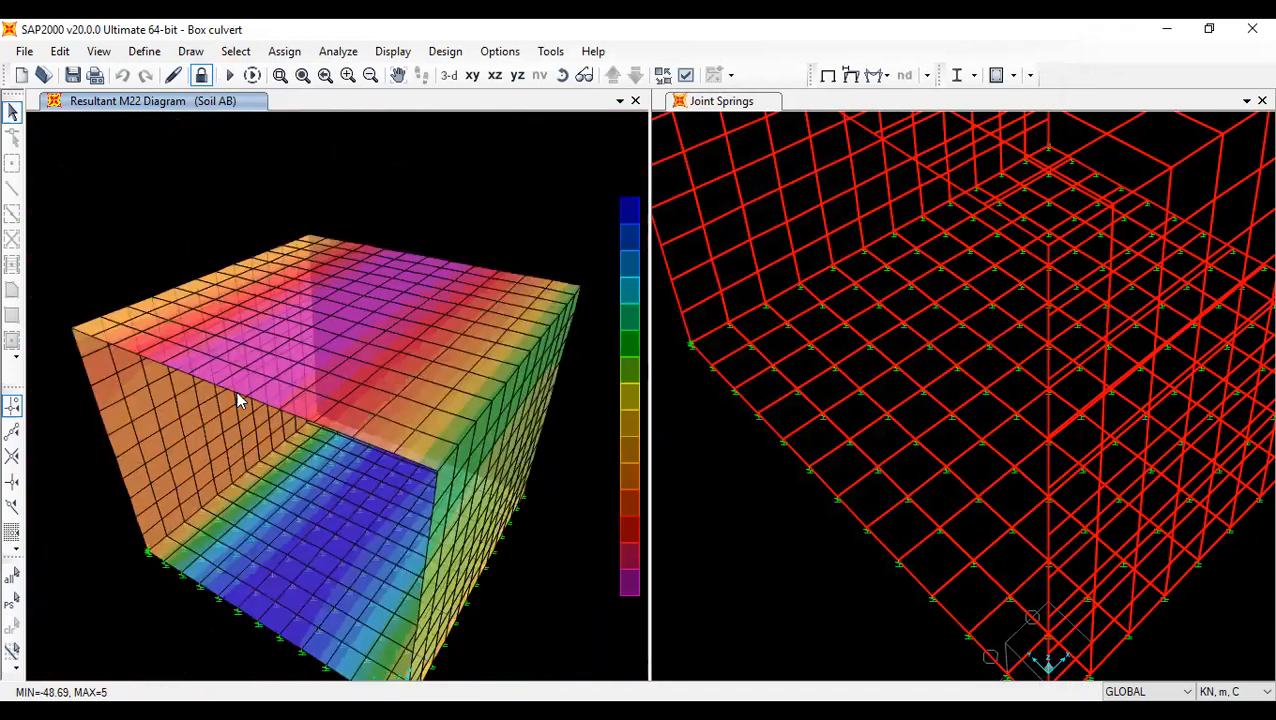
- Display the shell M22 moment diagram for the Soil R load case and check values on the outer side wall
left_click(873, 76)
left_click(875, 160)
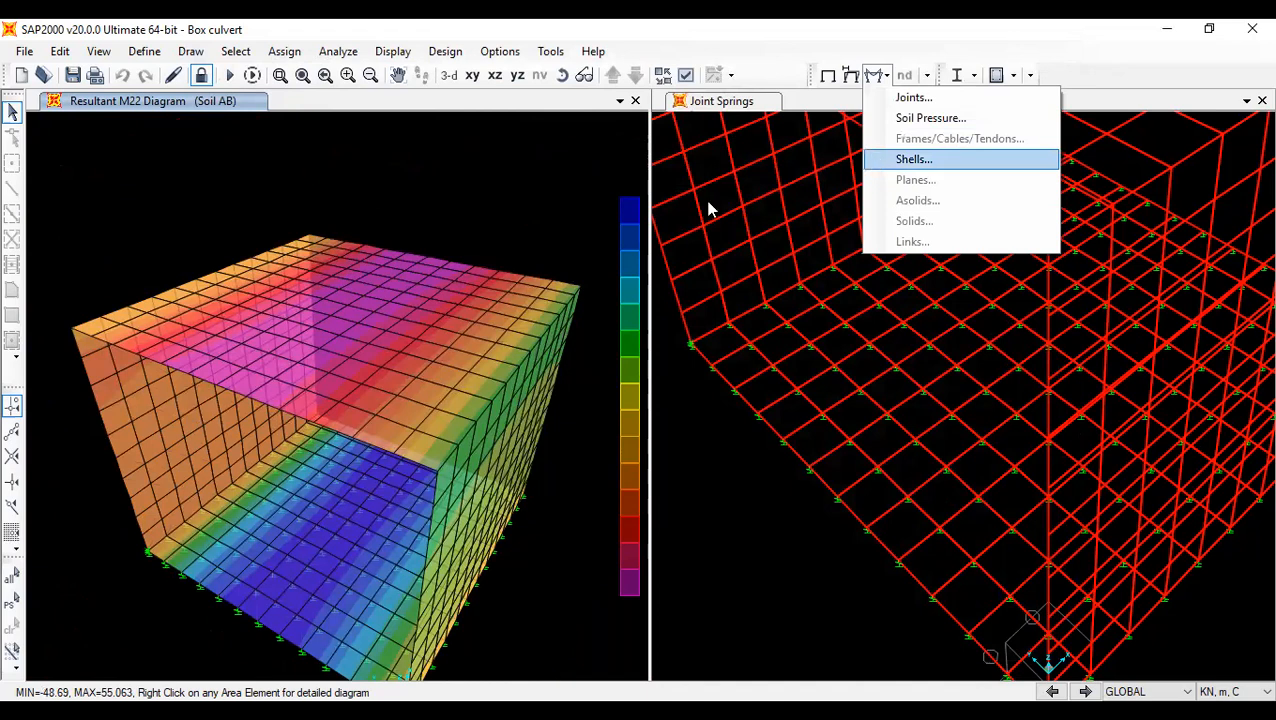
left_click(452, 99)
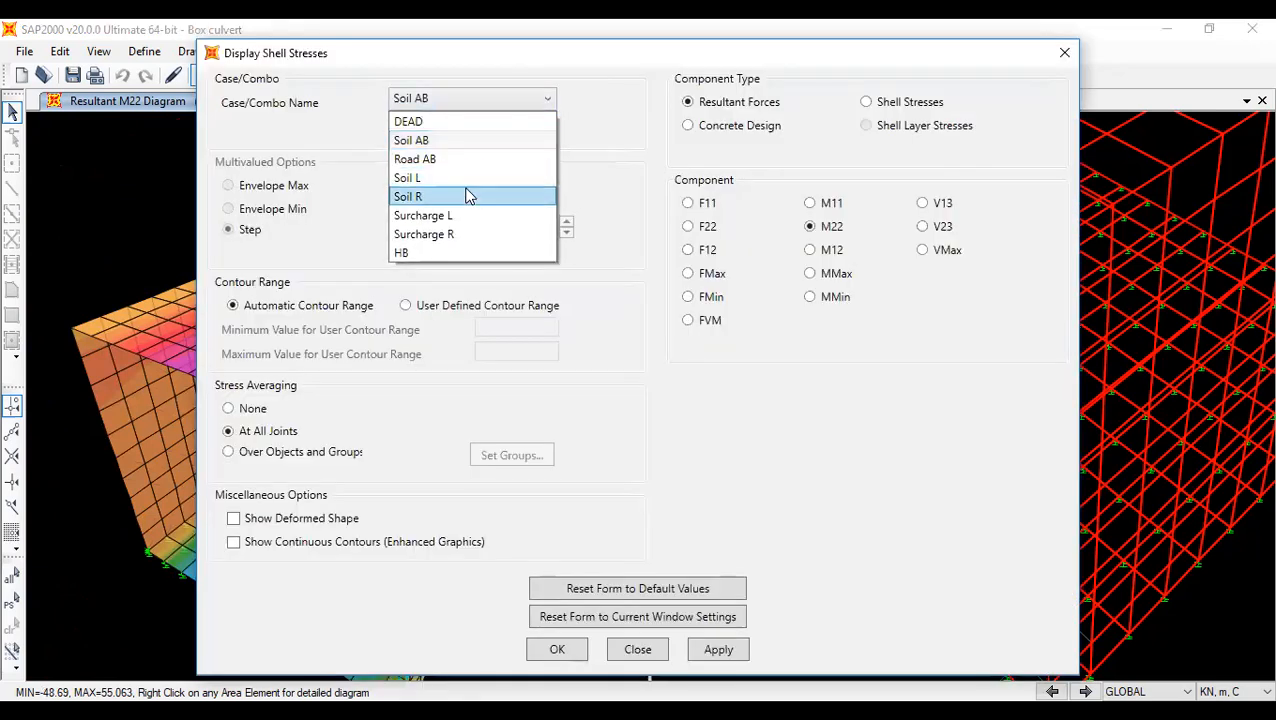
left_click(467, 196)
left_click(550, 647)
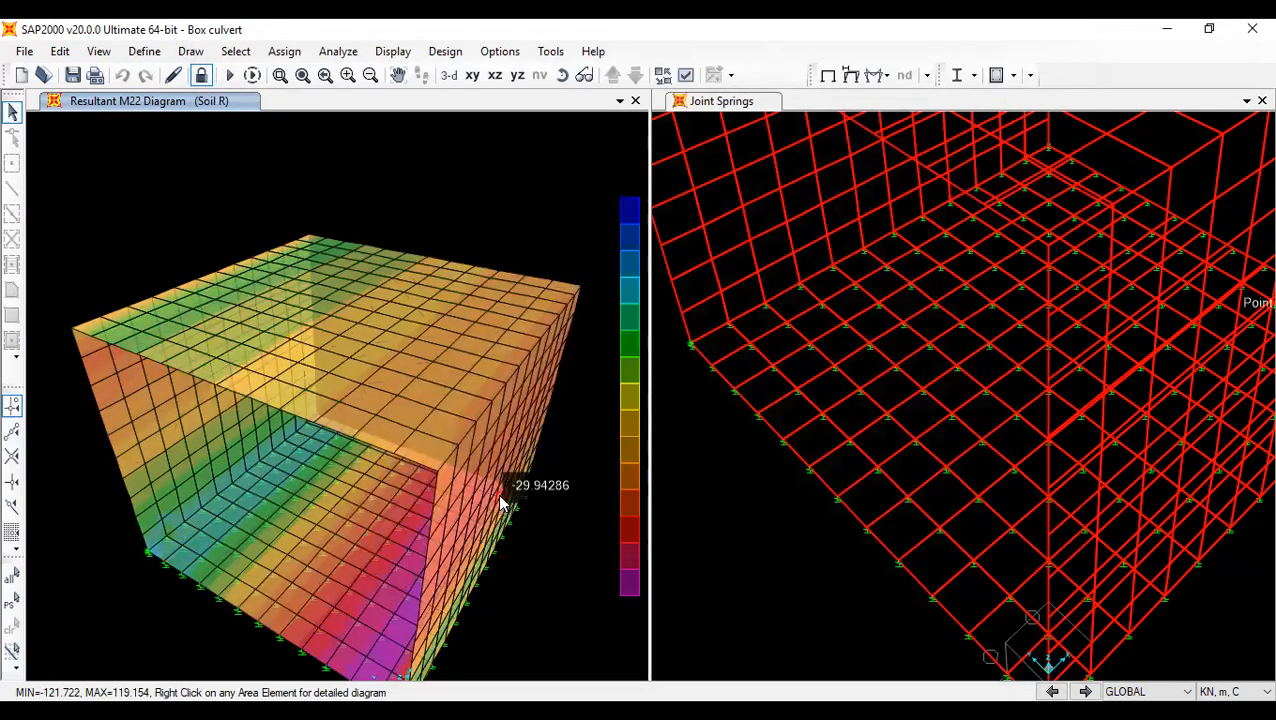
mouse_move(494, 479)
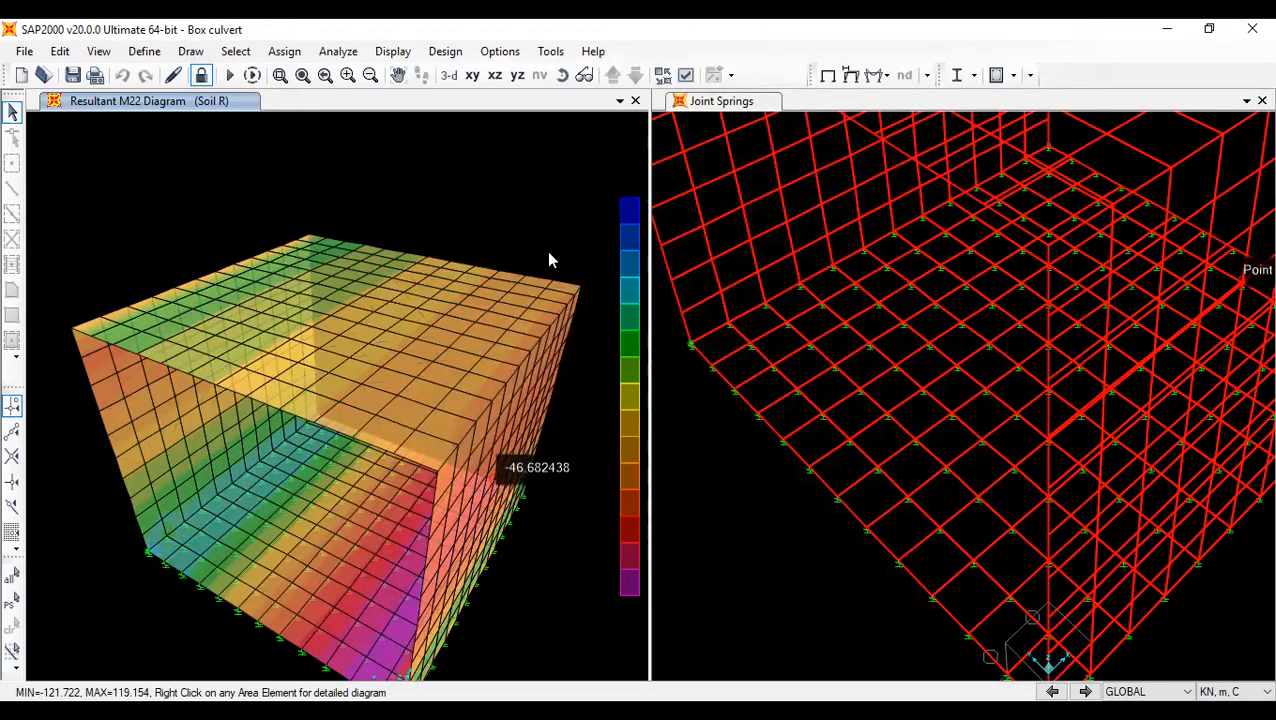
left_click(568, 77)
left_click_drag(553, 450, 512, 333)
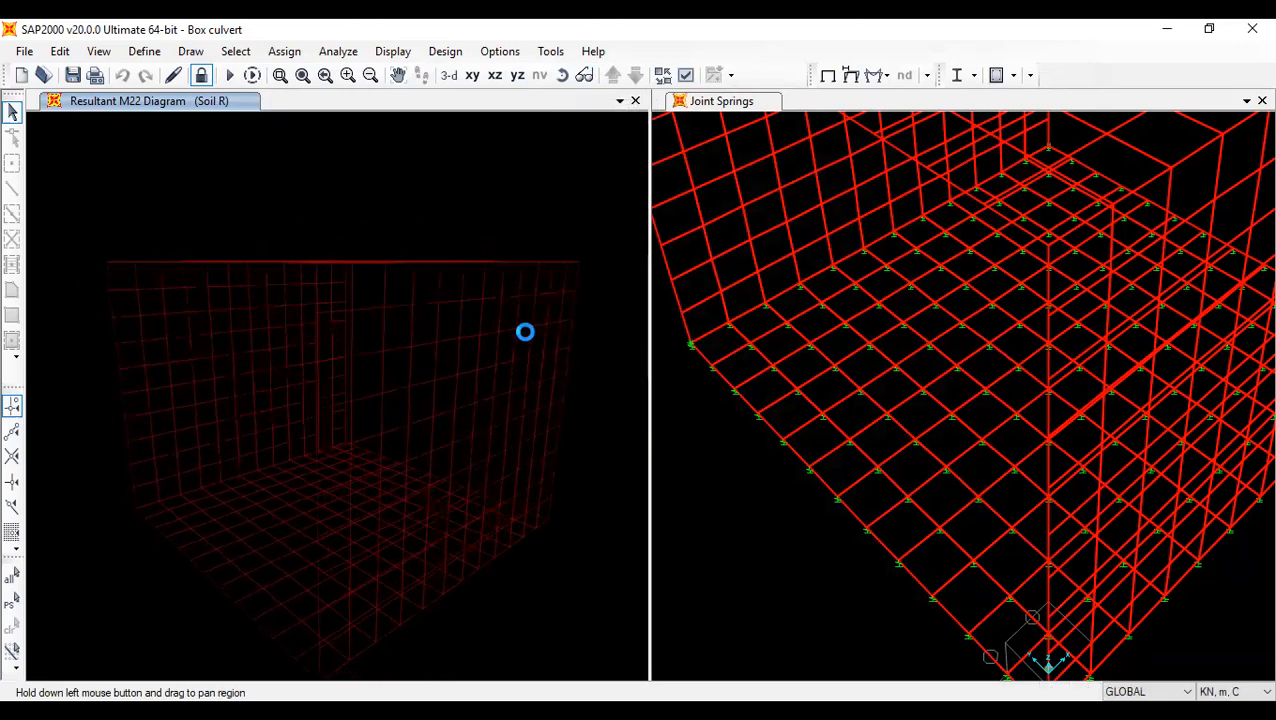
mouse_move(510, 331)
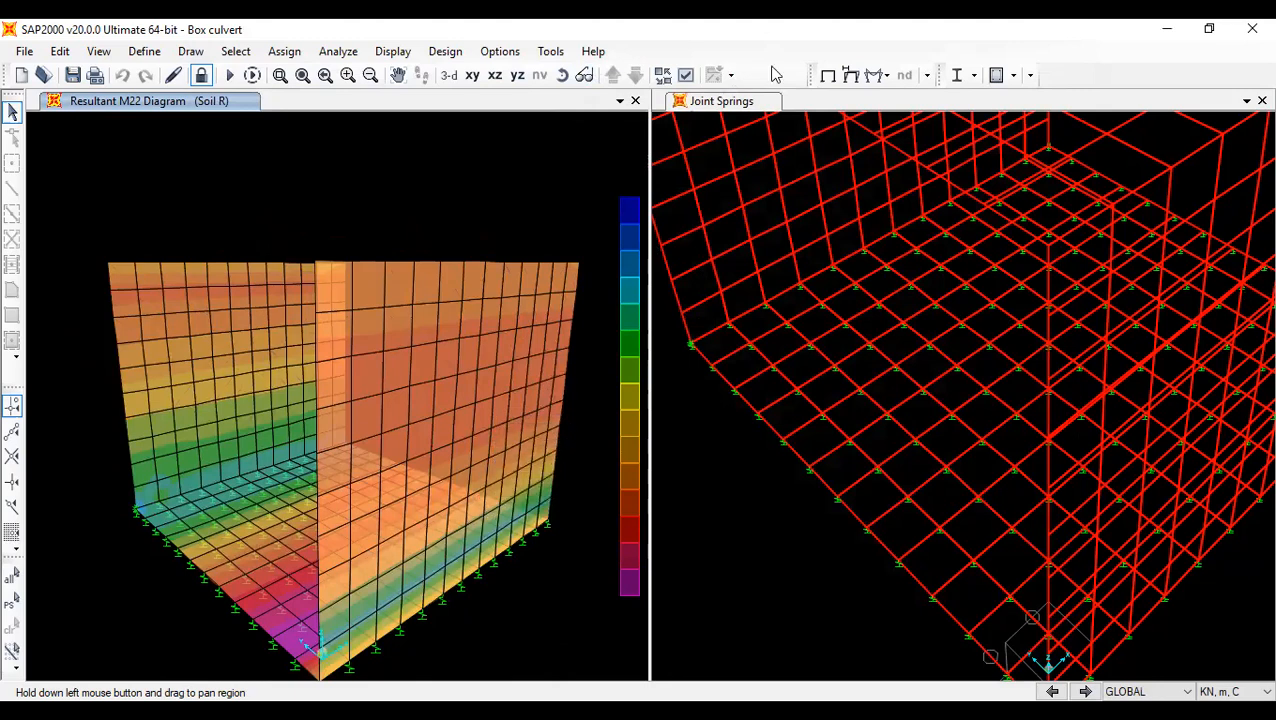
- Switch the shell M22 moment diagram back to the Soil L load case and read values on the inner wall face and bottom slab
left_click(881, 77)
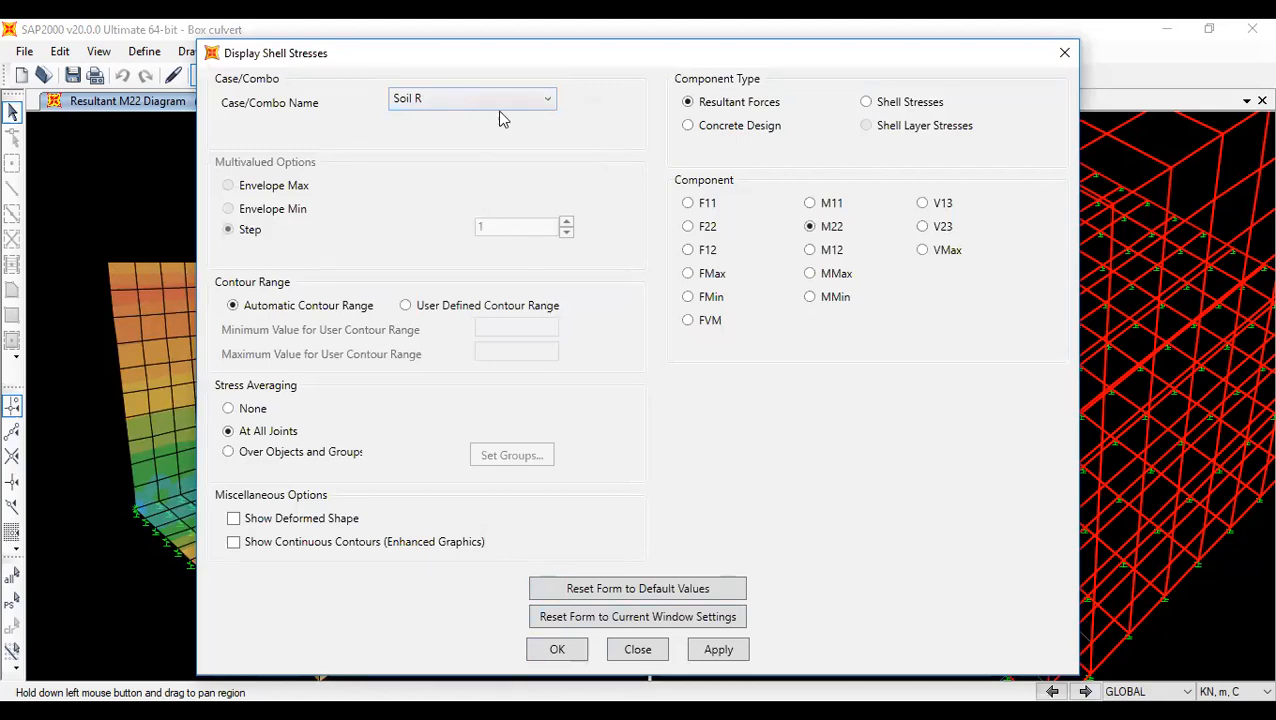
left_click(484, 98)
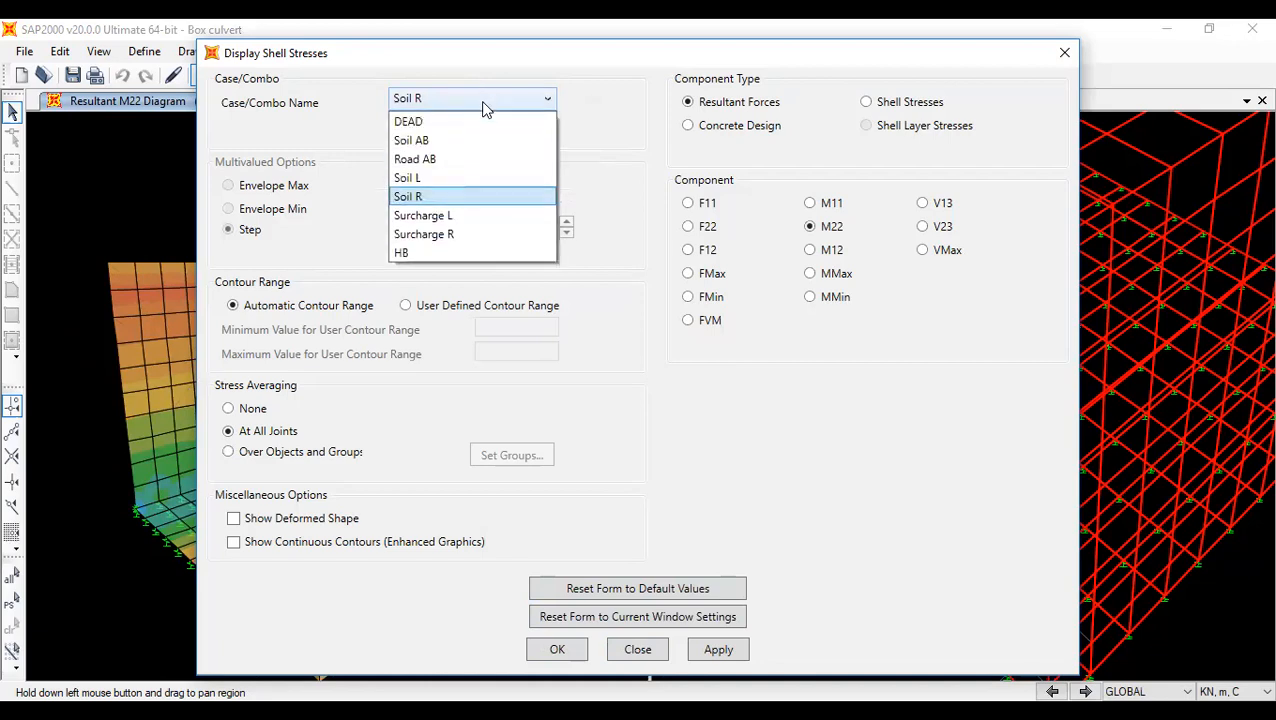
left_click(487, 176)
left_click(552, 650)
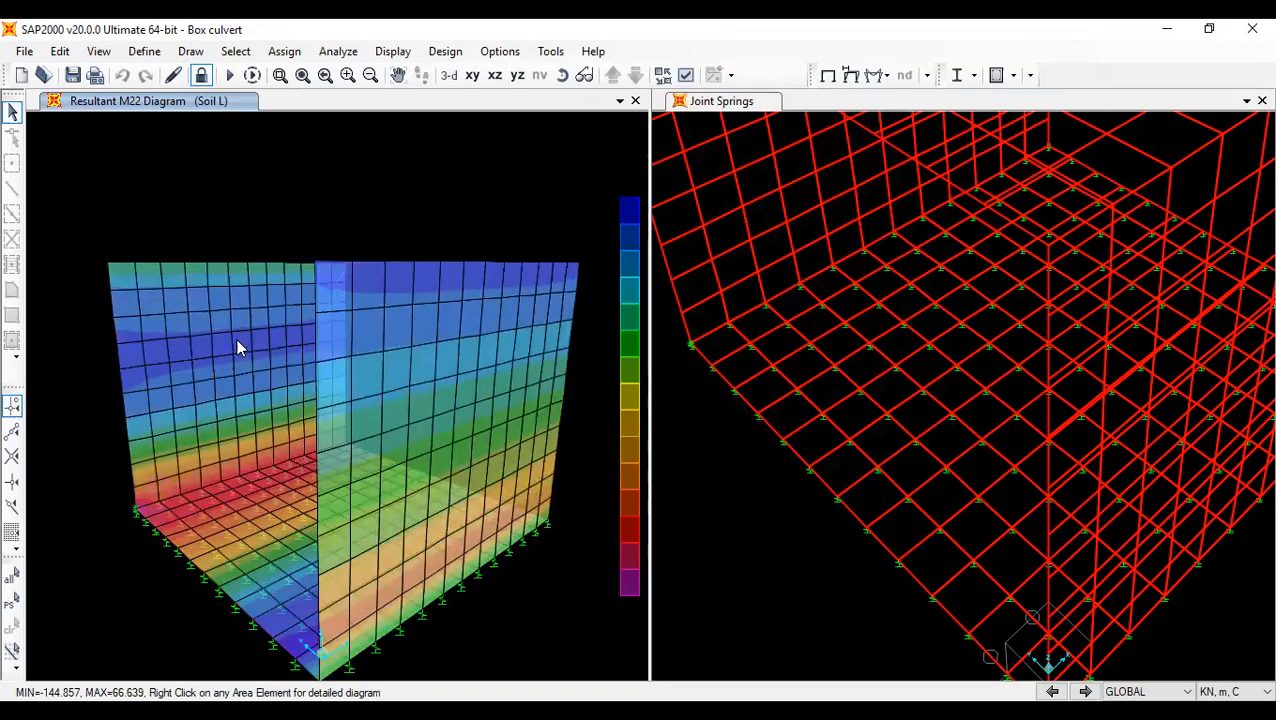
mouse_move(277, 370)
mouse_move(258, 505)
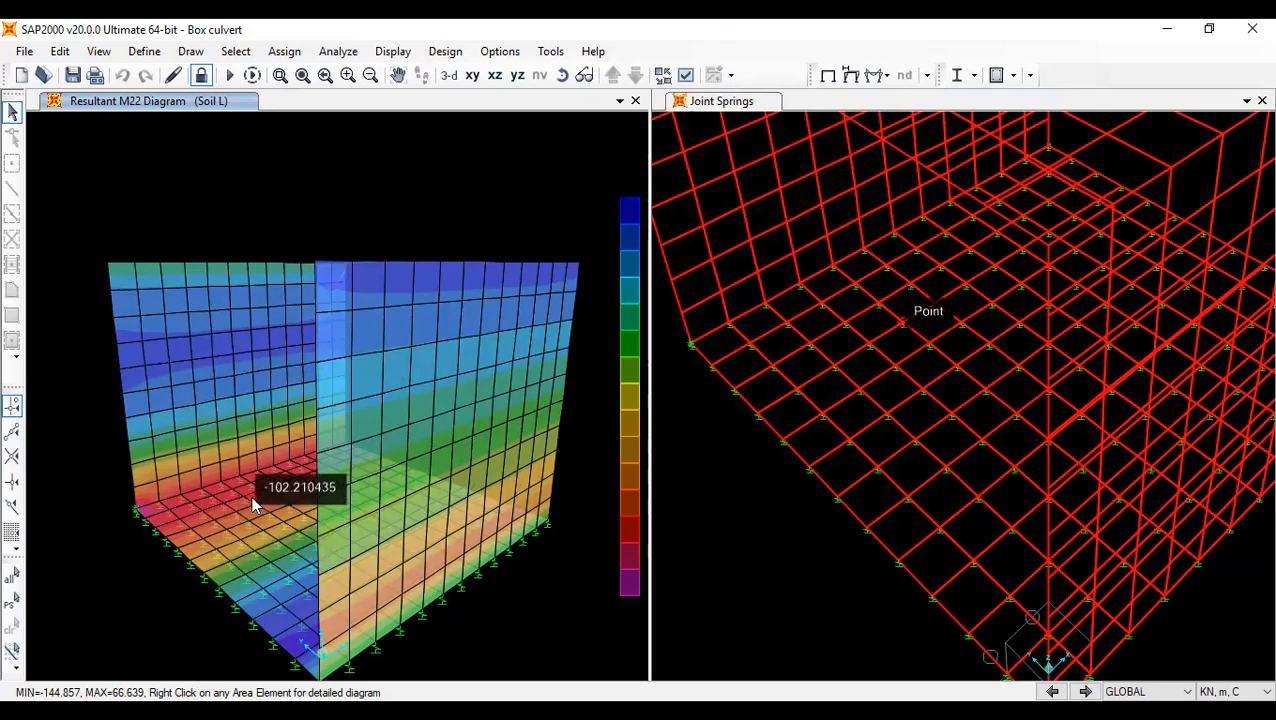
left_click(563, 77)
left_click_drag(393, 205, 451, 206)
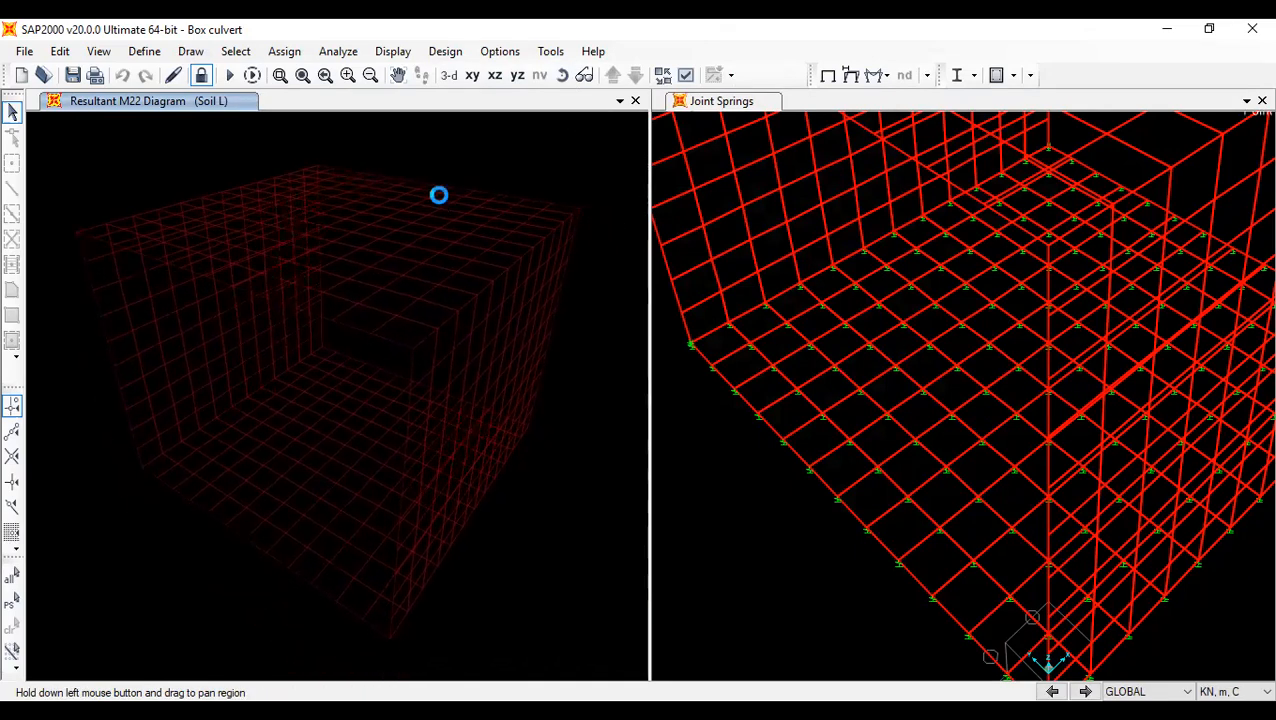